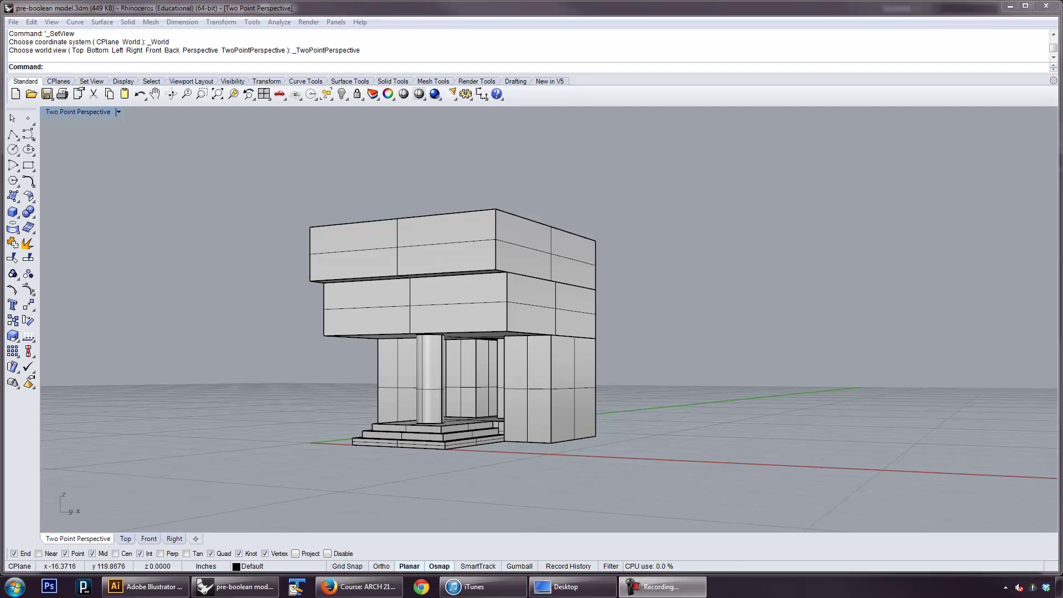
# Step: Switch the viewport to Front view with 'fr' and pan to frame the building
pyautogui.click(126, 205)
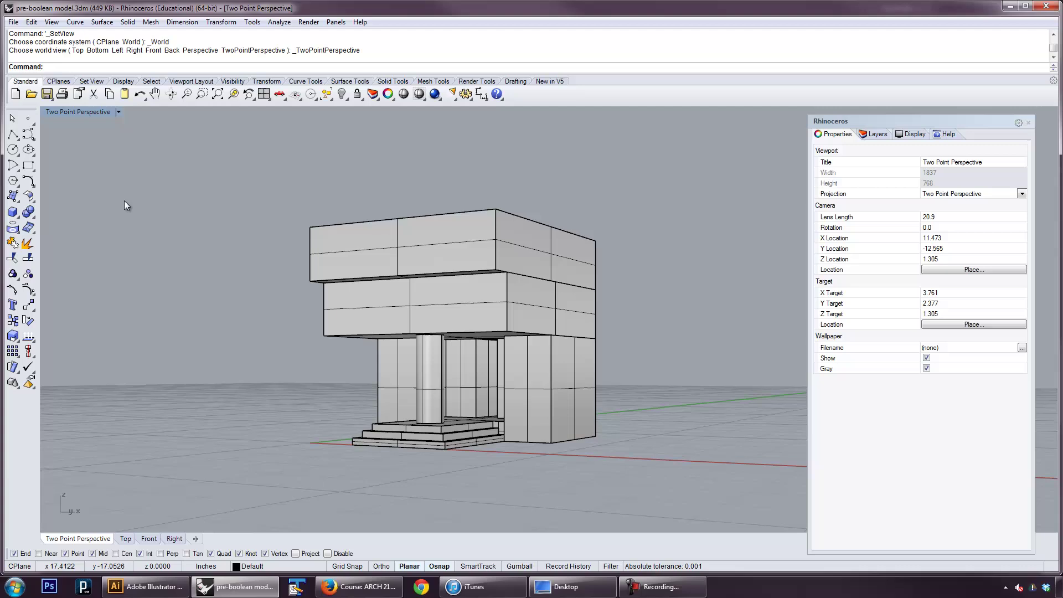
pyautogui.write('fr')
pyautogui.press('Return')
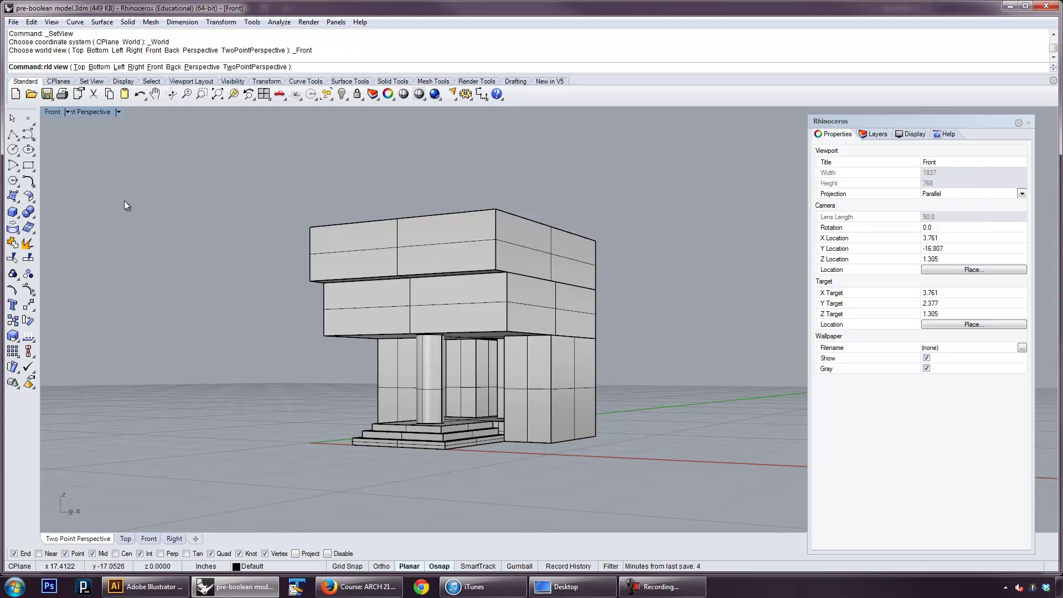
pyautogui.moveTo(403, 306); pyautogui.dragTo(467, 363, button='right')
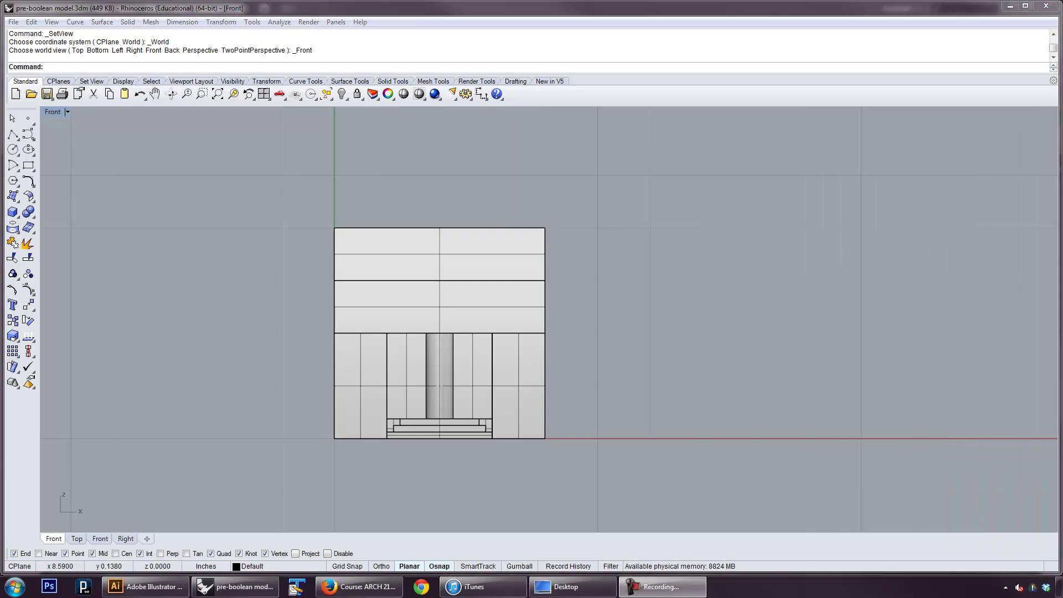
pyautogui.moveTo(520, 346); pyautogui.dragTo(541, 316, button='right')
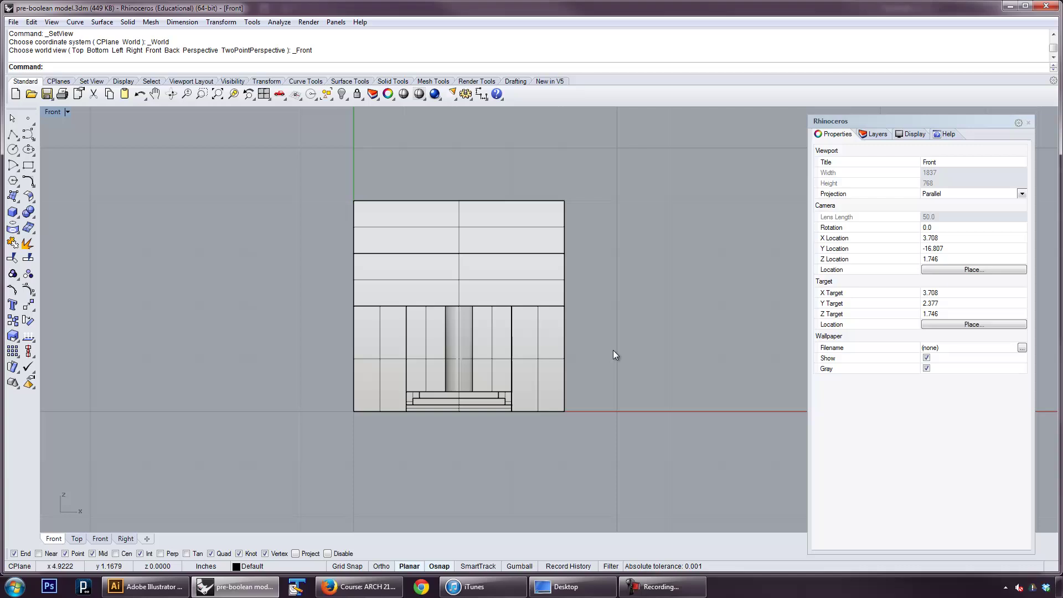
# Step: Select every object with SelAll, then run Make2D on the whole model
pyautogui.write('Make')
pyautogui.press('Return')
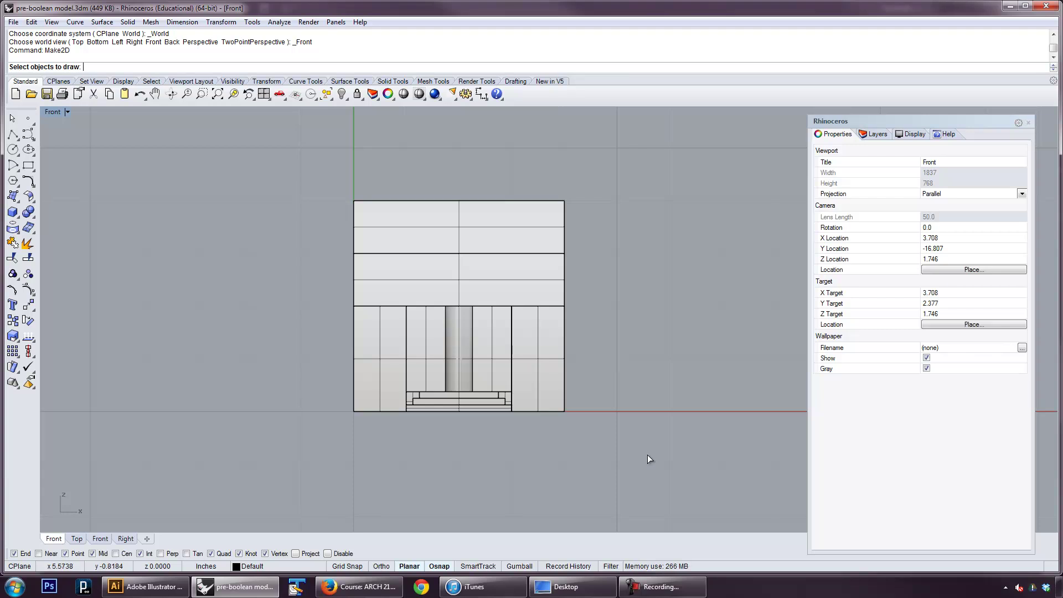
pyautogui.moveTo(642, 472); pyautogui.dragTo(433, 348)
pyautogui.moveTo(178, 156); pyautogui.dragTo(178, 156)
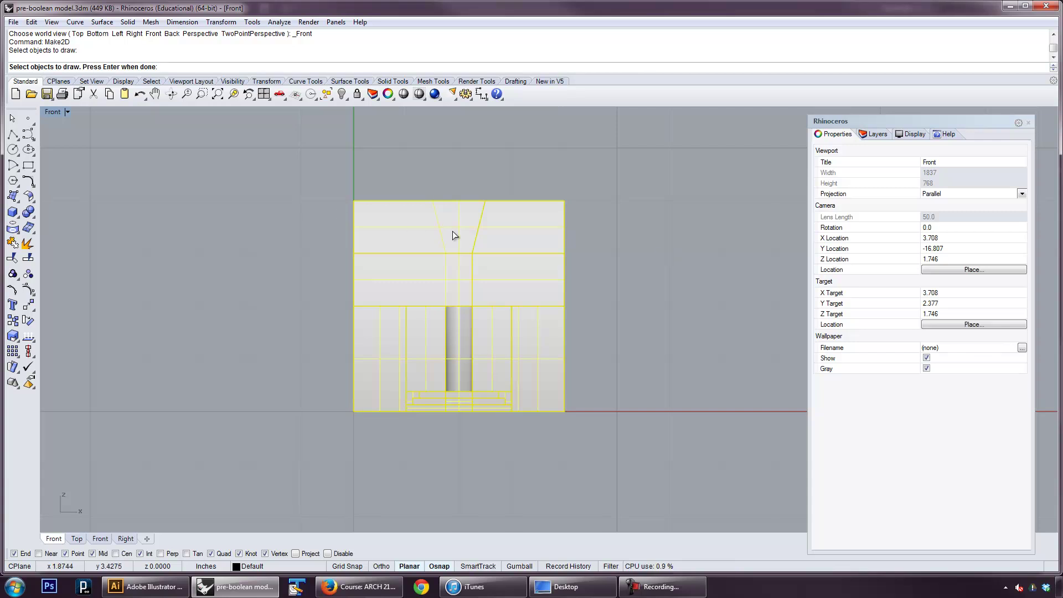
pyautogui.write('sleall')
pyautogui.press('Escape')
pyautogui.press('Escape')
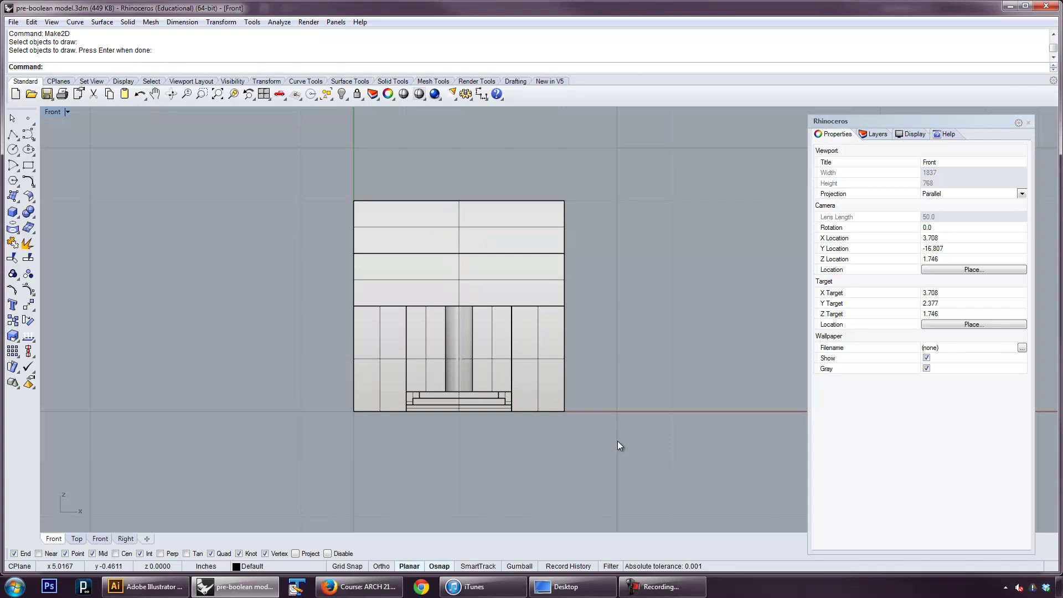
pyautogui.write('SelAll')
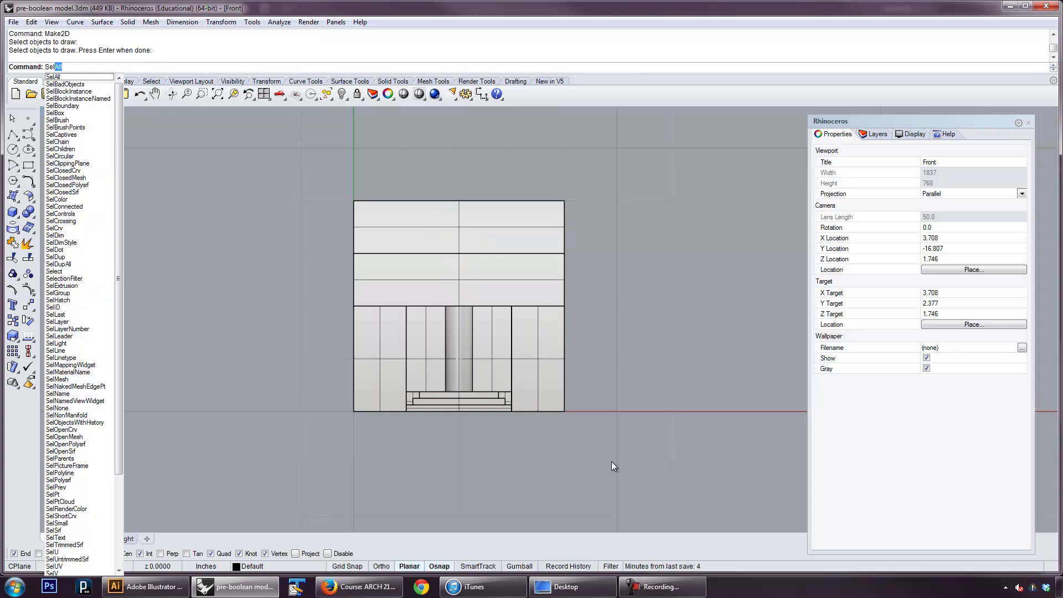
pyautogui.press('Return')
pyautogui.write('make2d')
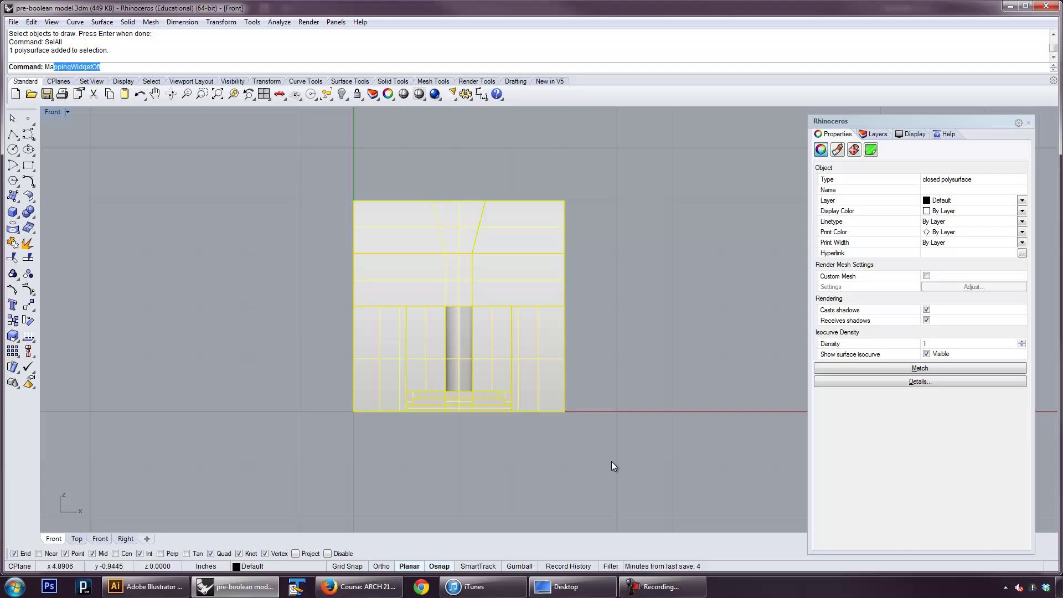
pyautogui.press('Return')
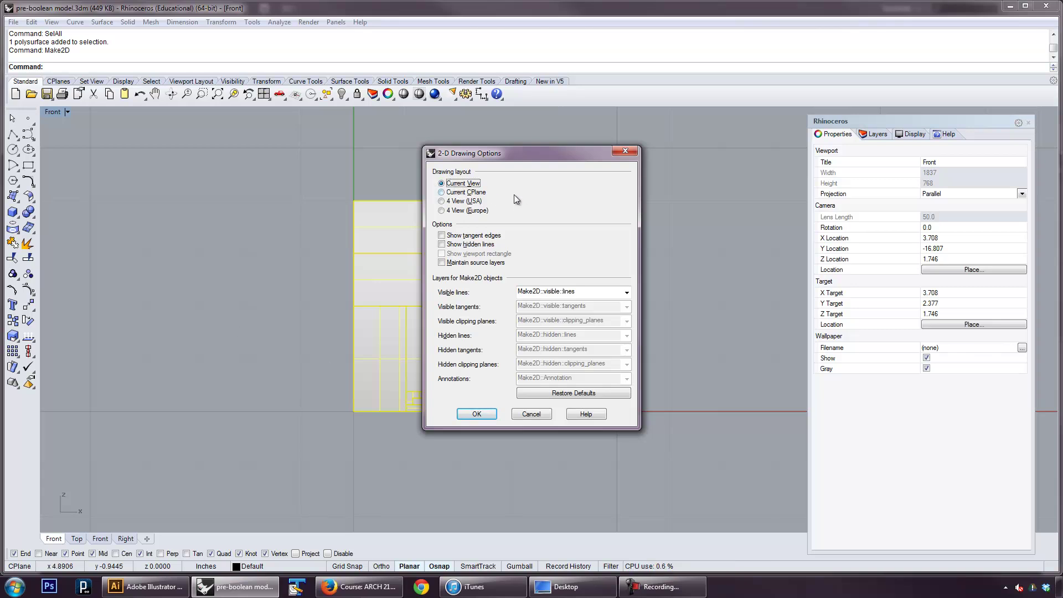
# Step: Leave Show hidden lines unchecked and generate the 27-curve front-elevation drawing
pyautogui.click(442, 245)
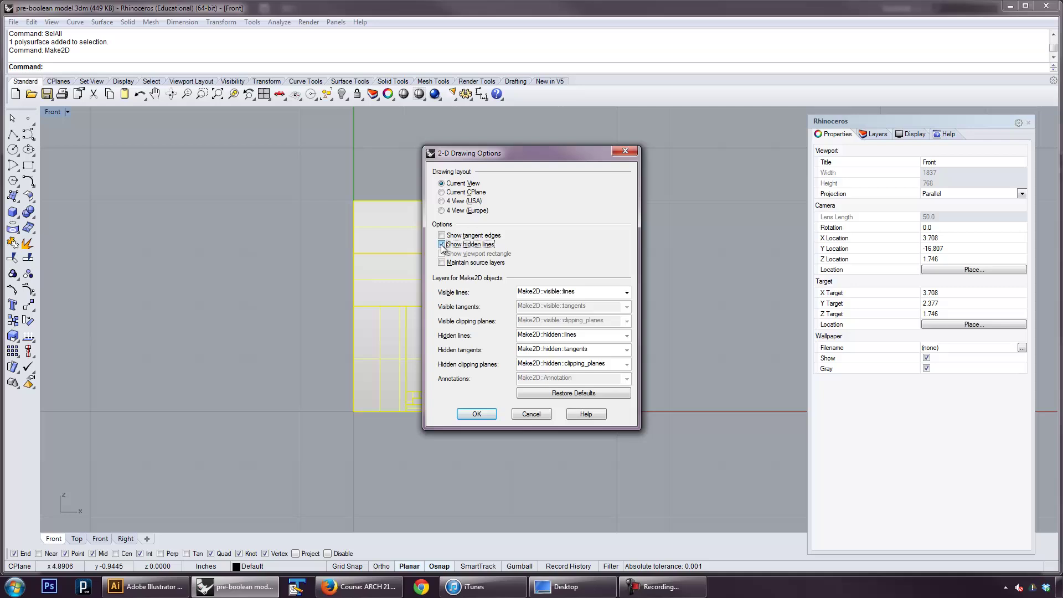
pyautogui.click(442, 244)
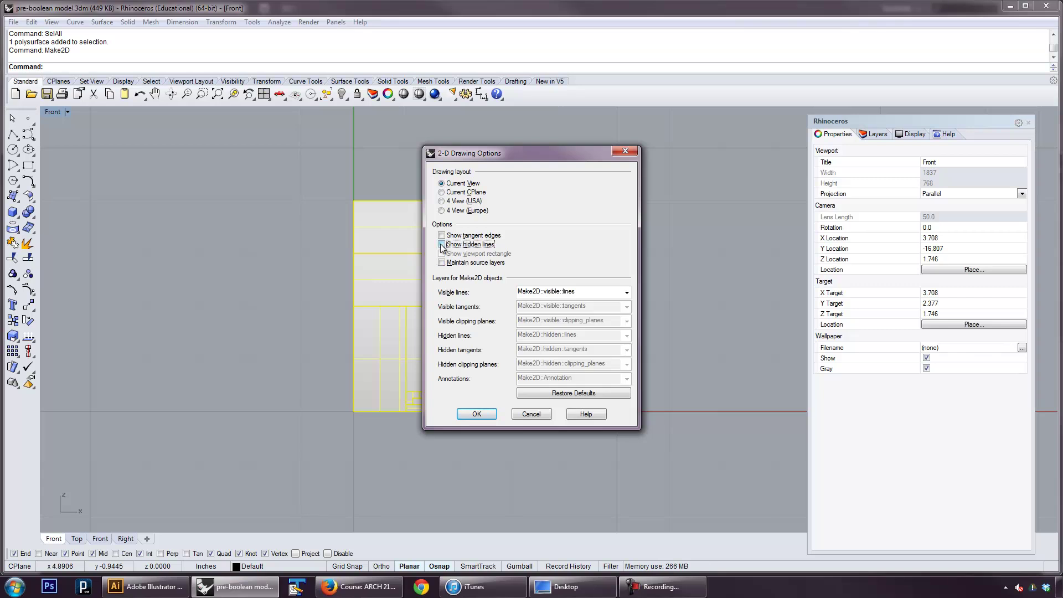
pyautogui.click(442, 245)
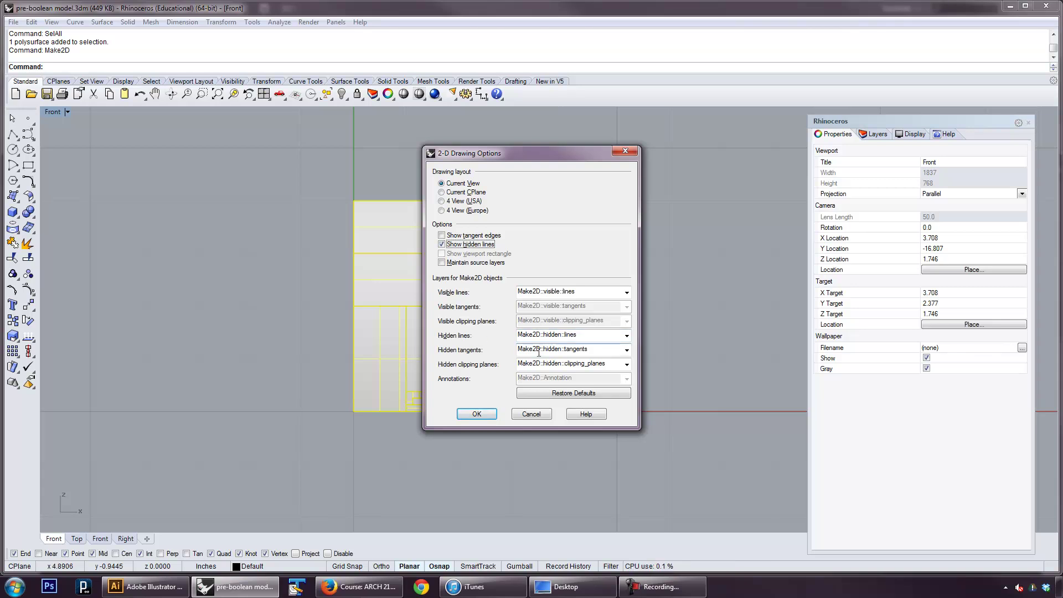
pyautogui.click(442, 244)
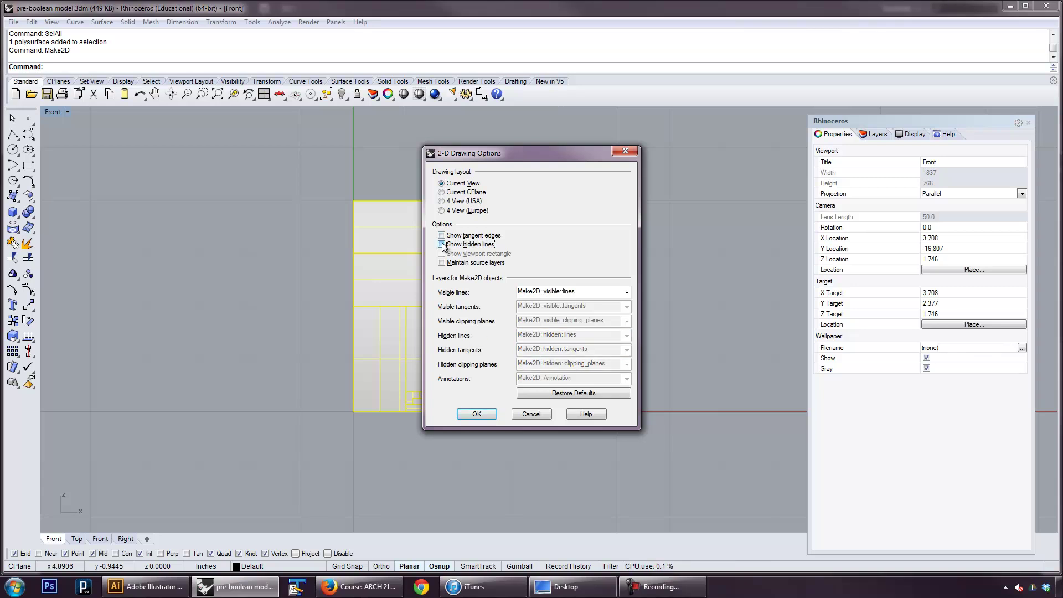
pyautogui.click(480, 414)
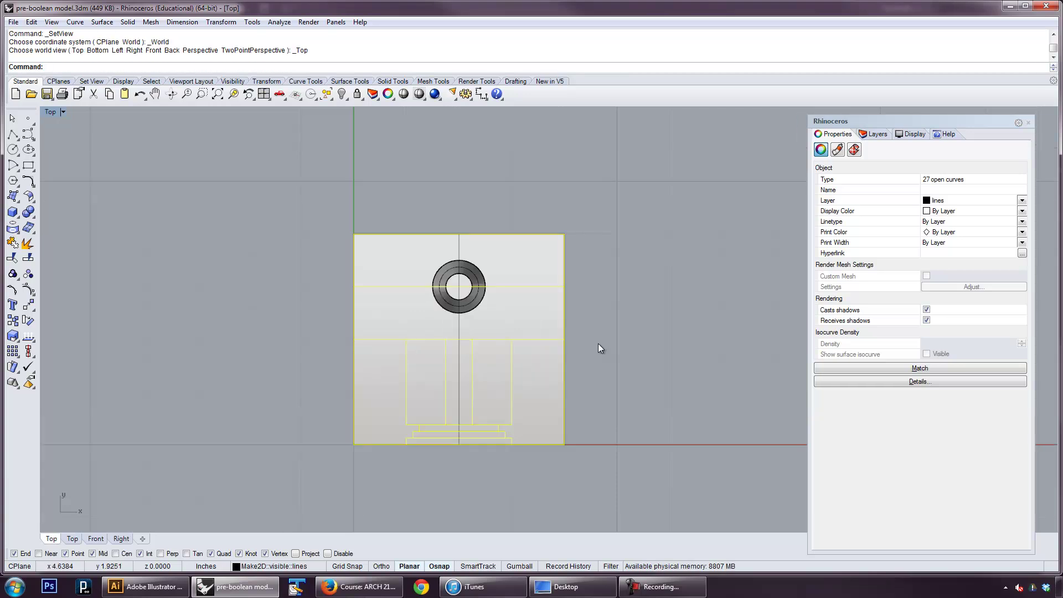
# Step: Invert the selection with Edit > Select Objects > Invert and hide the solid building model
pyautogui.scroll(-2, 598, 344)
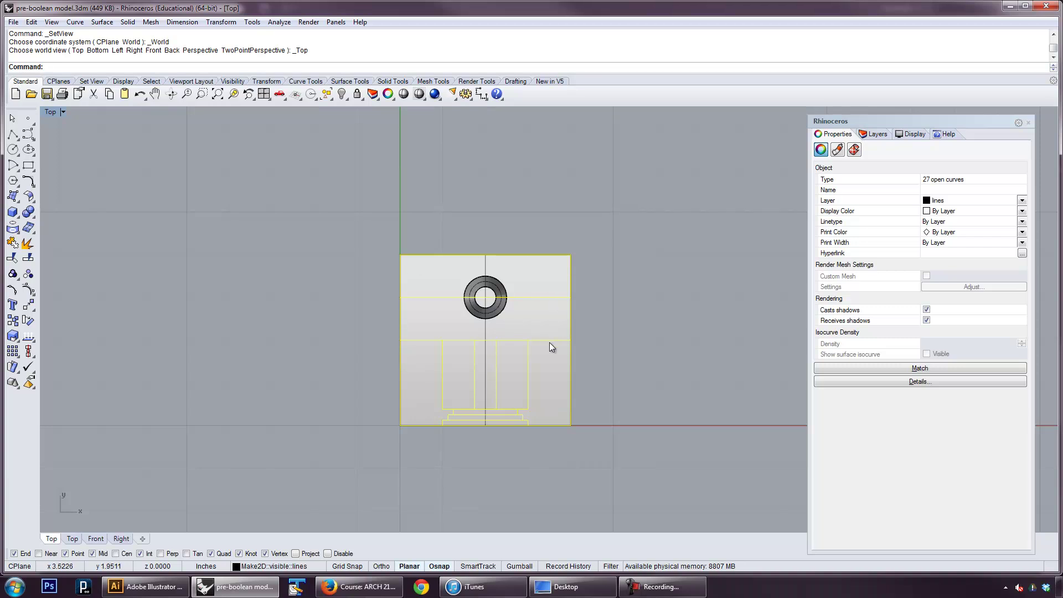
pyautogui.scroll(-1, 610, 345)
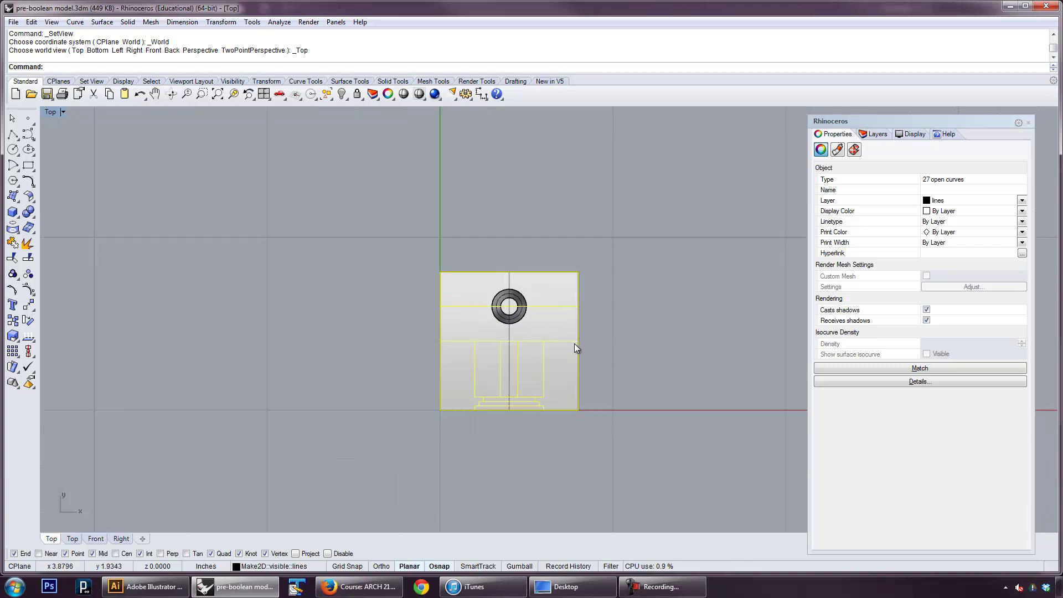
pyautogui.click(28, 22)
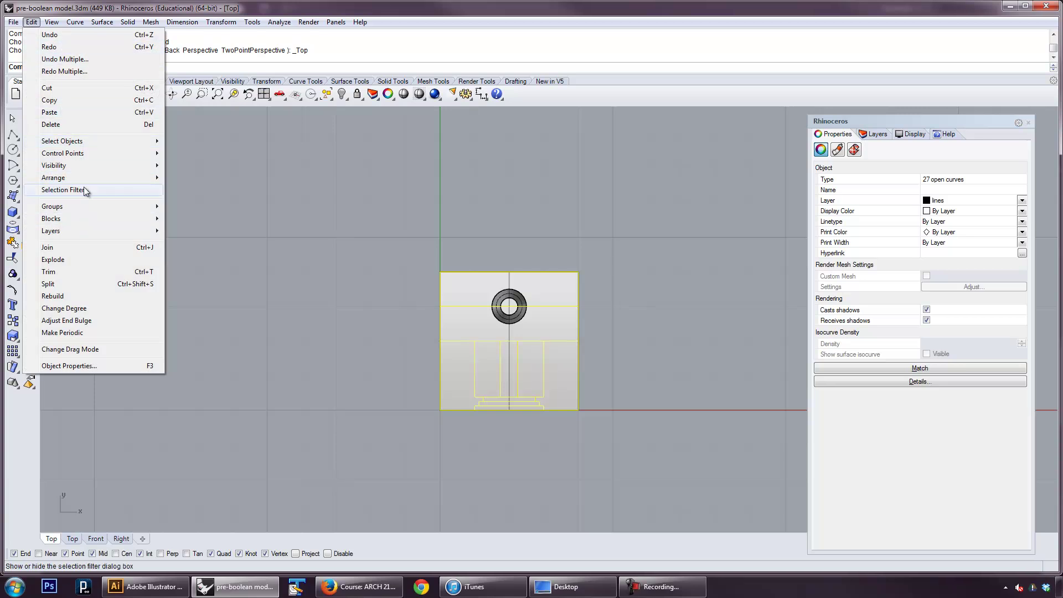
pyautogui.moveTo(81, 141)
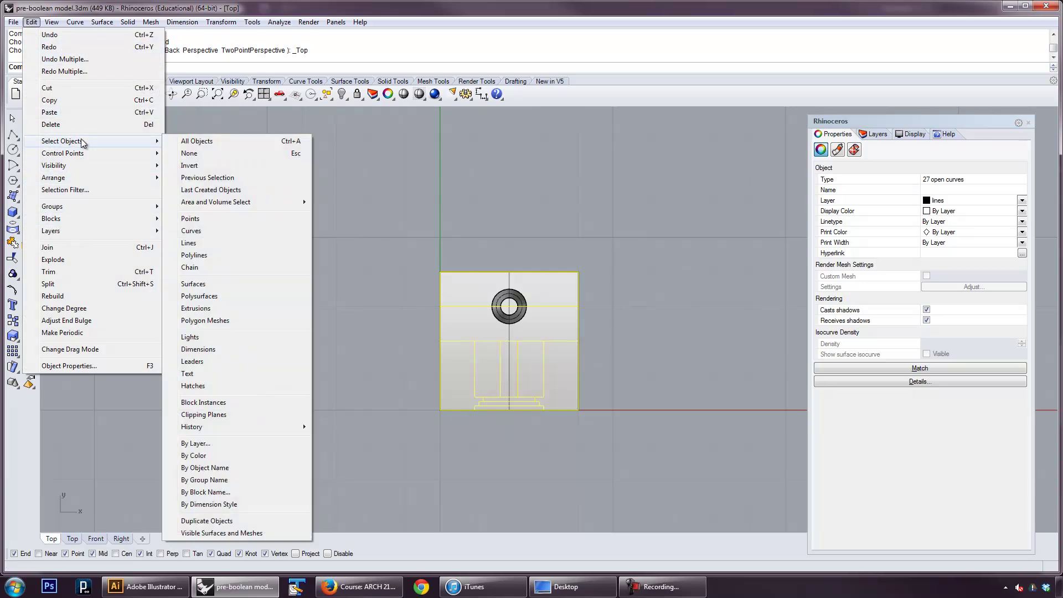
pyautogui.click(187, 164)
pyautogui.write('Hide')
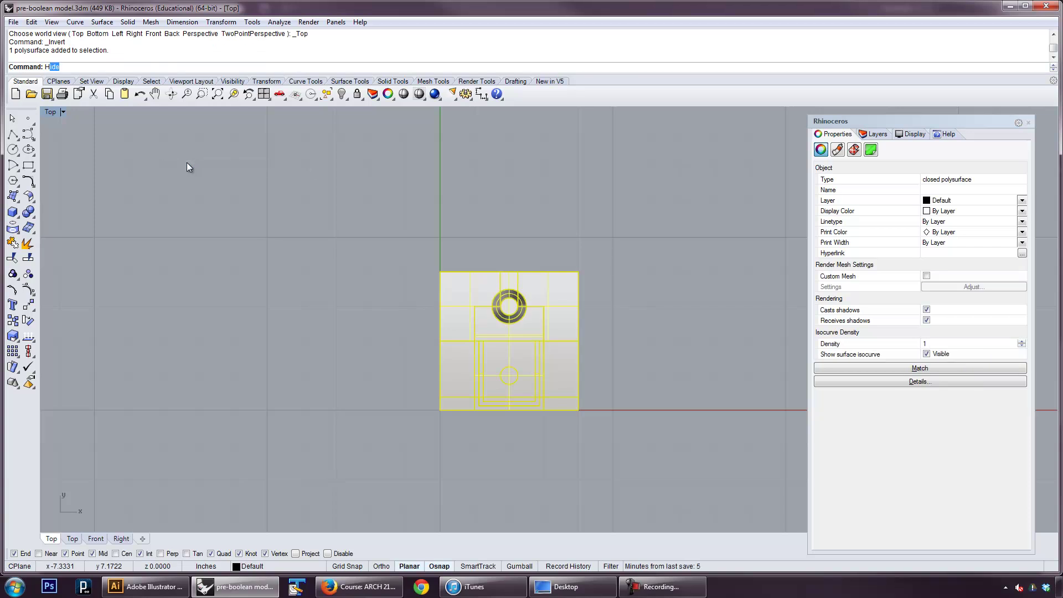
pyautogui.press('Return')
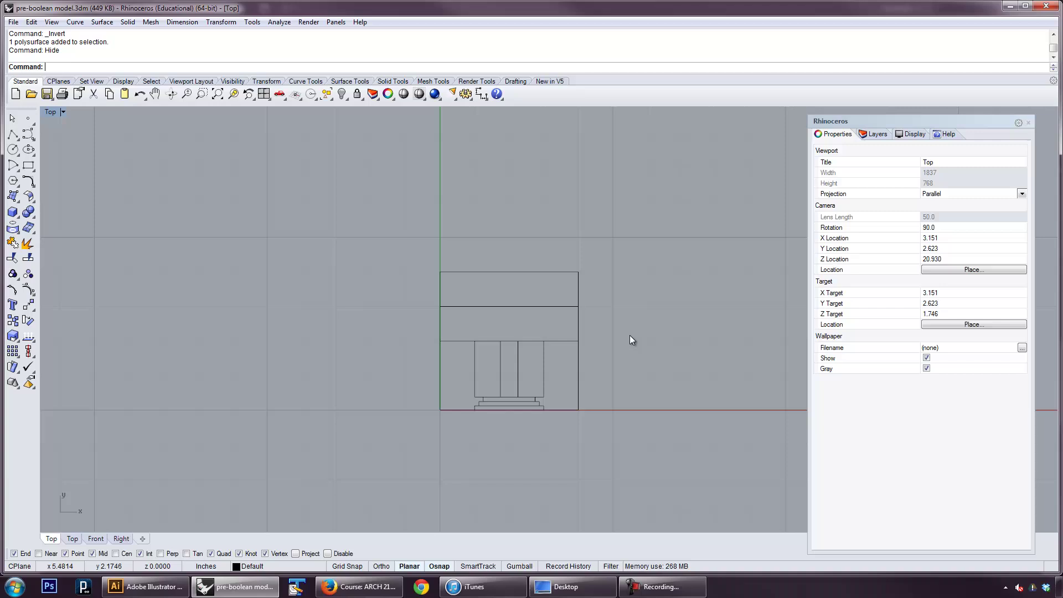
# Step: Window-select the 27 drawing curves to check them, then clear the selection
pyautogui.moveTo(633, 336); pyautogui.dragTo(367, 265)
pyautogui.press('Escape')
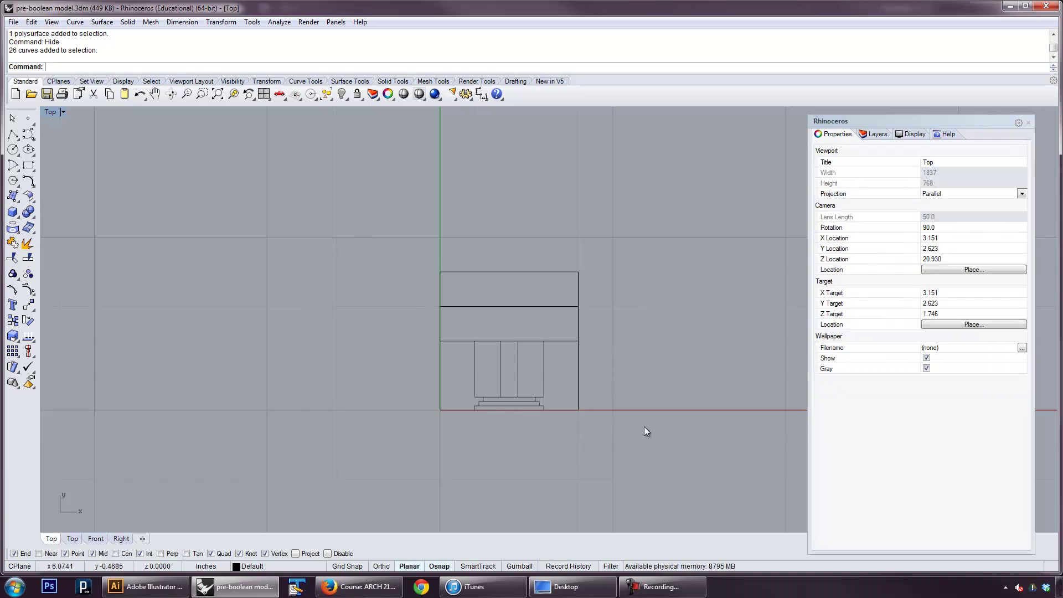
pyautogui.moveTo(387, 227); pyautogui.dragTo(387, 229)
pyautogui.press('Escape')
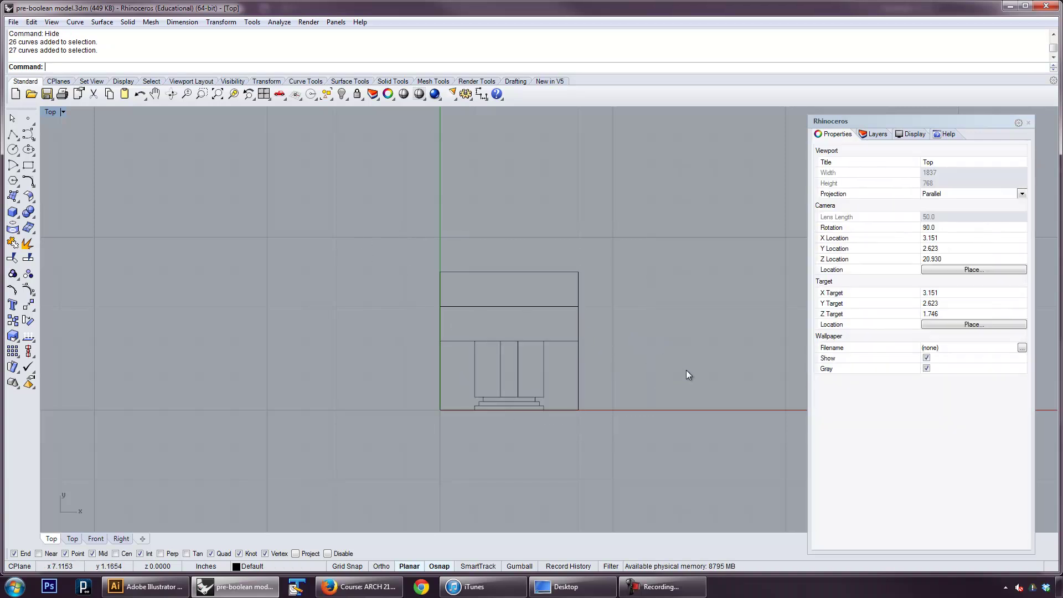
# Step: Zoom and pan the Top view to shift the line drawing left
pyautogui.scroll(1, 642, 371)
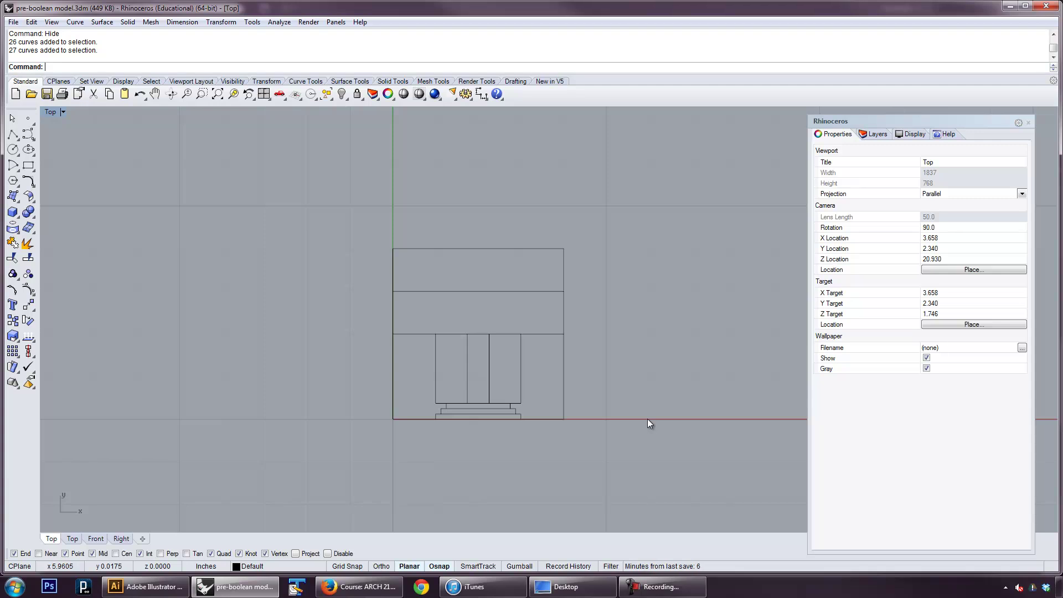
pyautogui.moveTo(662, 327); pyautogui.dragTo(508, 322, button='right')
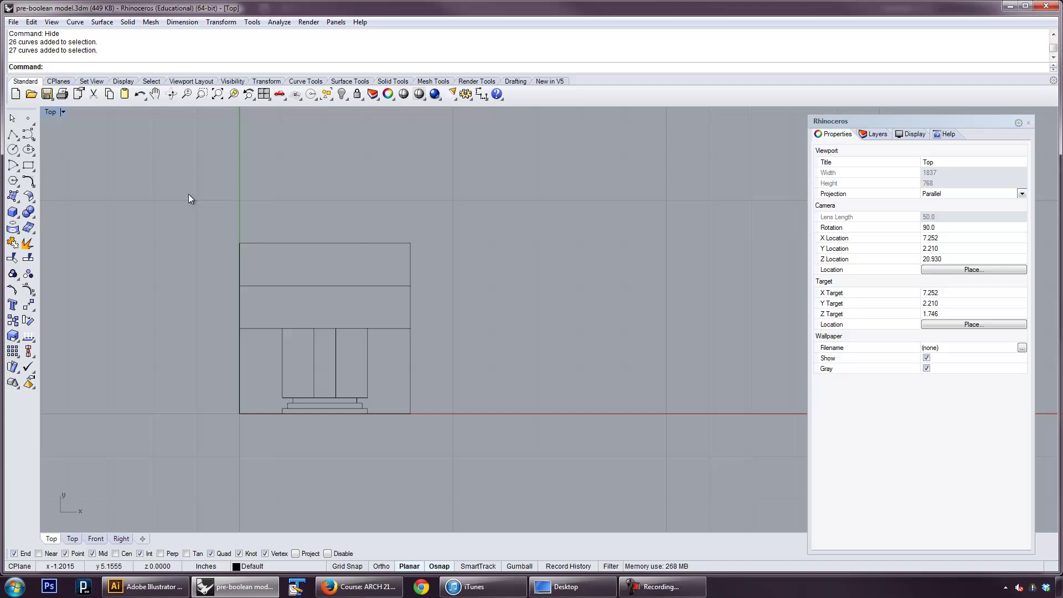
# Step: In Front view, draw a three-point control-point curve from lower left up to upper right
pyautogui.write('front')
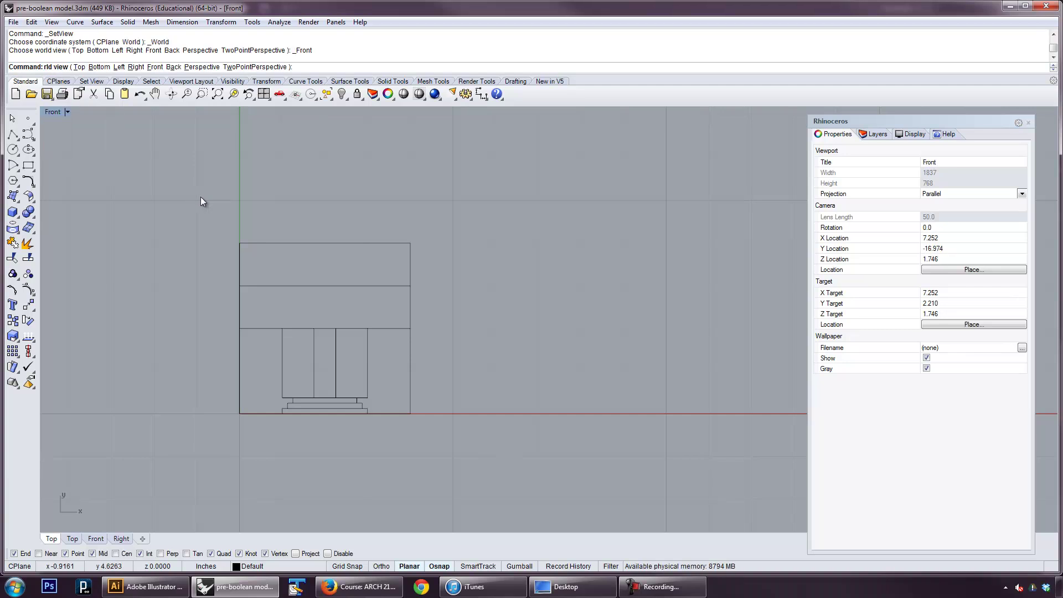
pyautogui.press('Return')
pyautogui.scroll(-4, 255, 264)
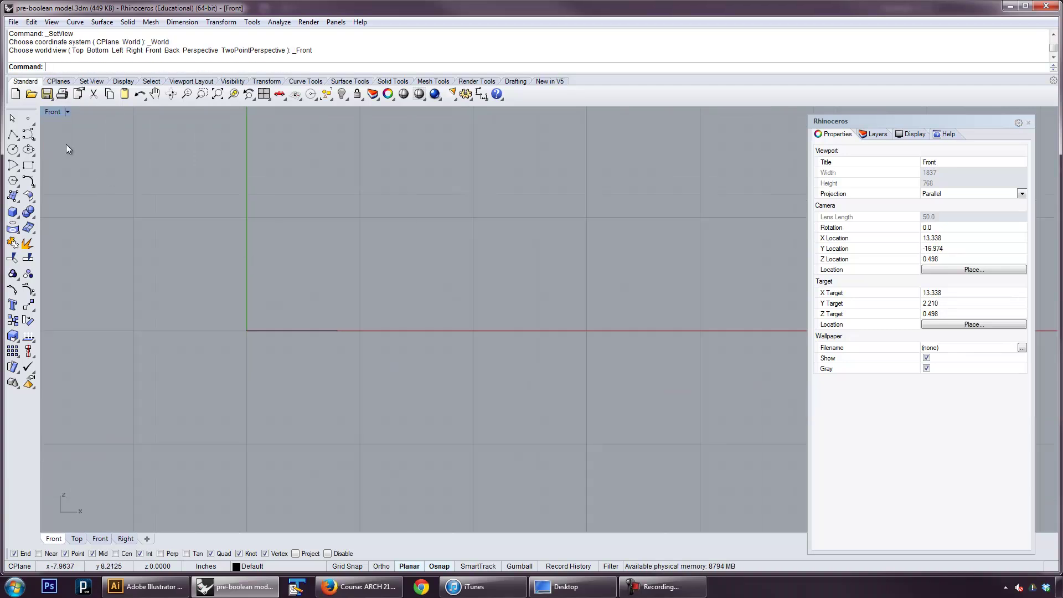
pyautogui.click(27, 134)
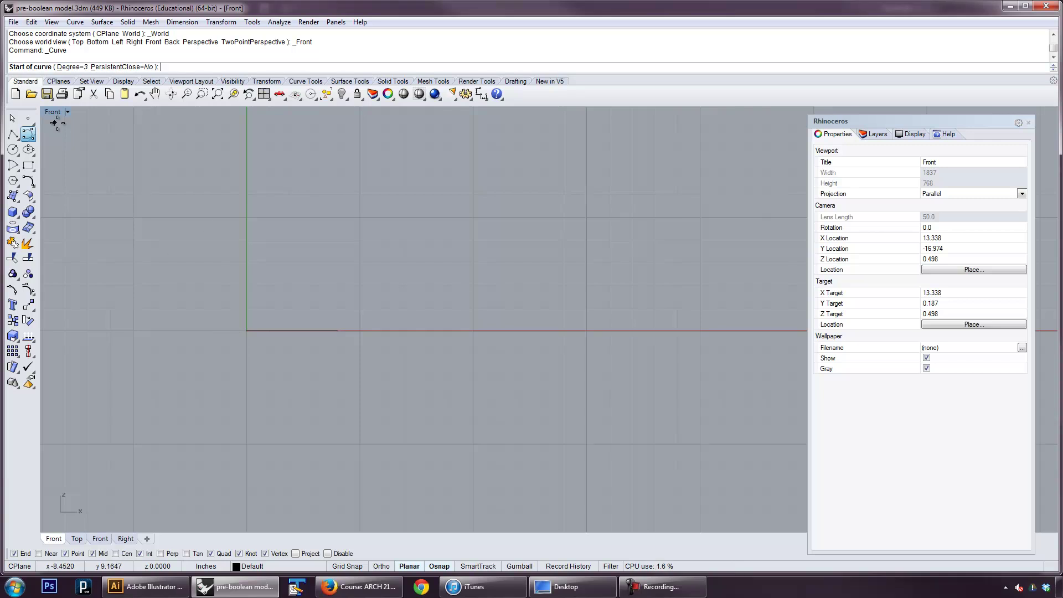
pyautogui.click(203, 332)
pyautogui.click(225, 183)
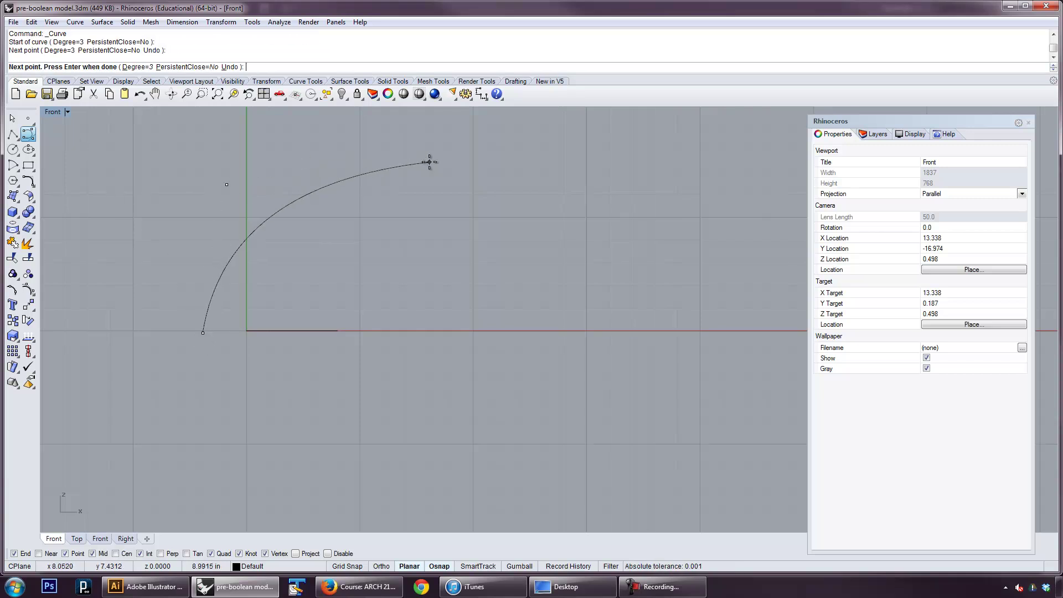
pyautogui.click(435, 163)
pyautogui.press('Return')
pyautogui.moveTo(490, 227); pyautogui.dragTo(417, 287, button='right')
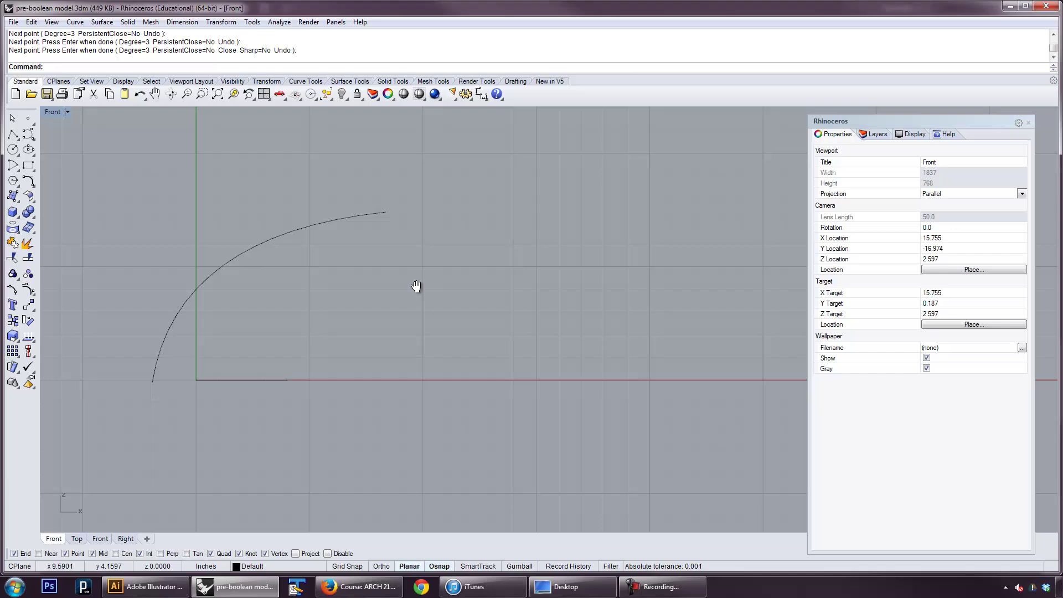
# Step: Reshape the arc in Top view by dragging its control points with PointsOn, then PointsOff
pyautogui.click(53, 112)
pyautogui.moveTo(83, 311)
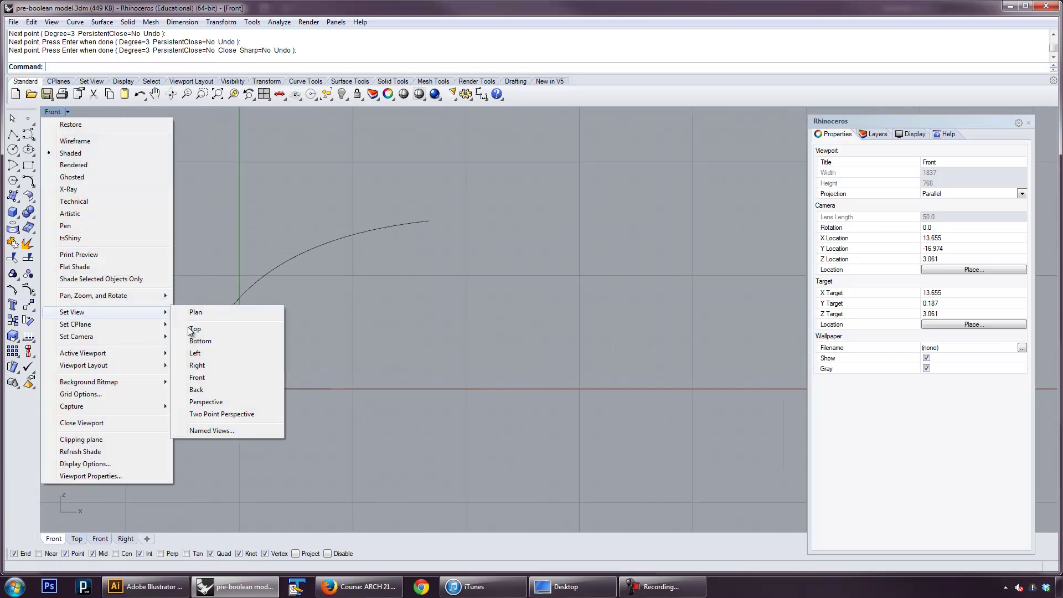
pyautogui.click(216, 402)
pyautogui.moveTo(227, 284); pyautogui.dragTo(422, 316, button='right')
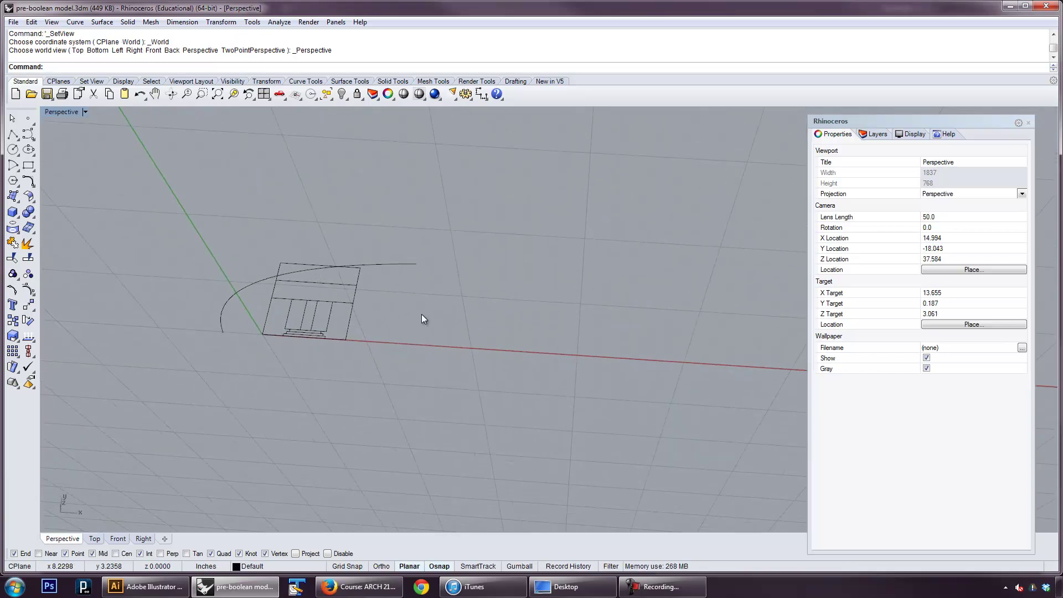
pyautogui.moveTo(380, 224); pyautogui.dragTo(380, 226)
pyautogui.hotkey('ctrl', 'F1')
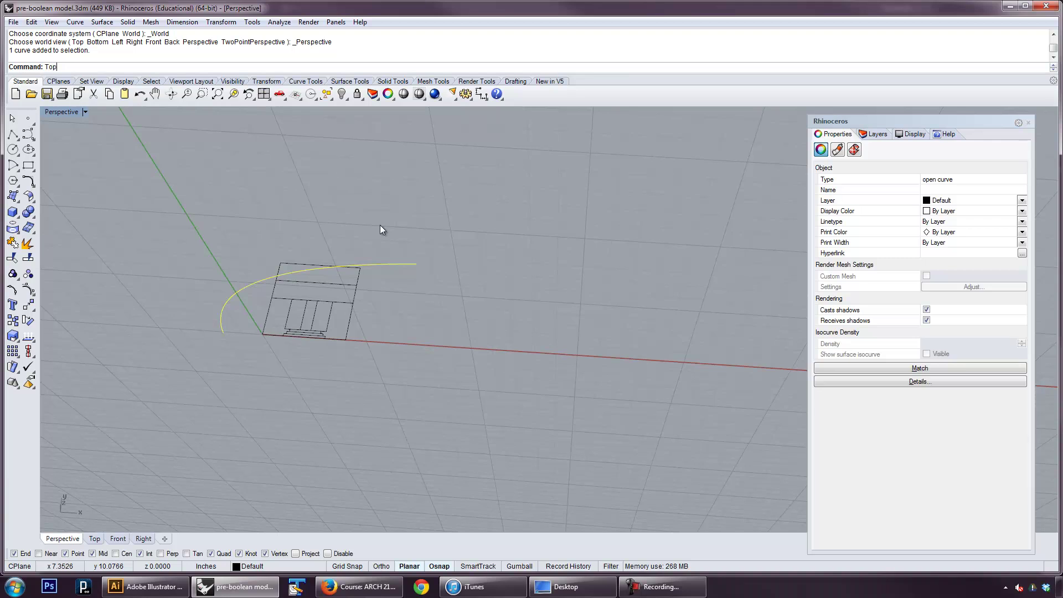
pyautogui.click(33, 291)
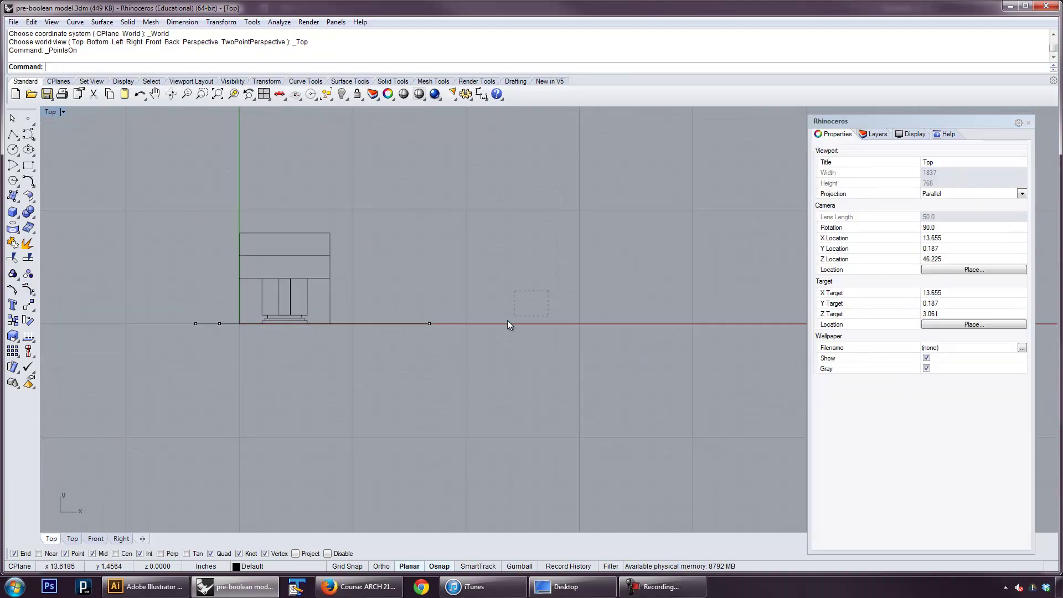
pyautogui.click(408, 325)
pyautogui.moveTo(408, 325); pyautogui.dragTo(402, 166)
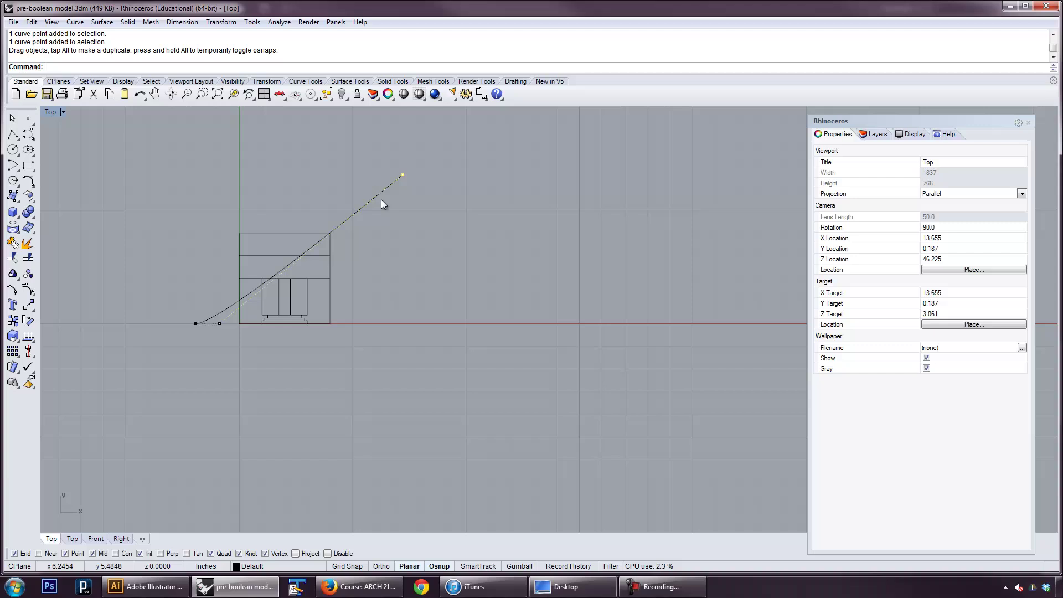
pyautogui.moveTo(220, 323); pyautogui.dragTo(392, 323)
pyautogui.click(431, 359)
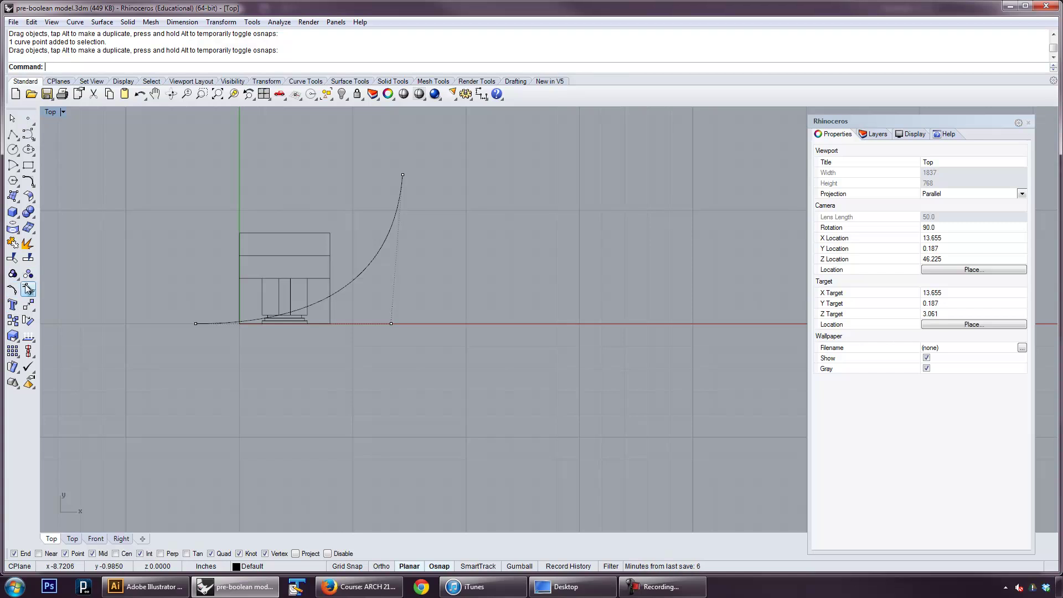
pyautogui.click(12, 305)
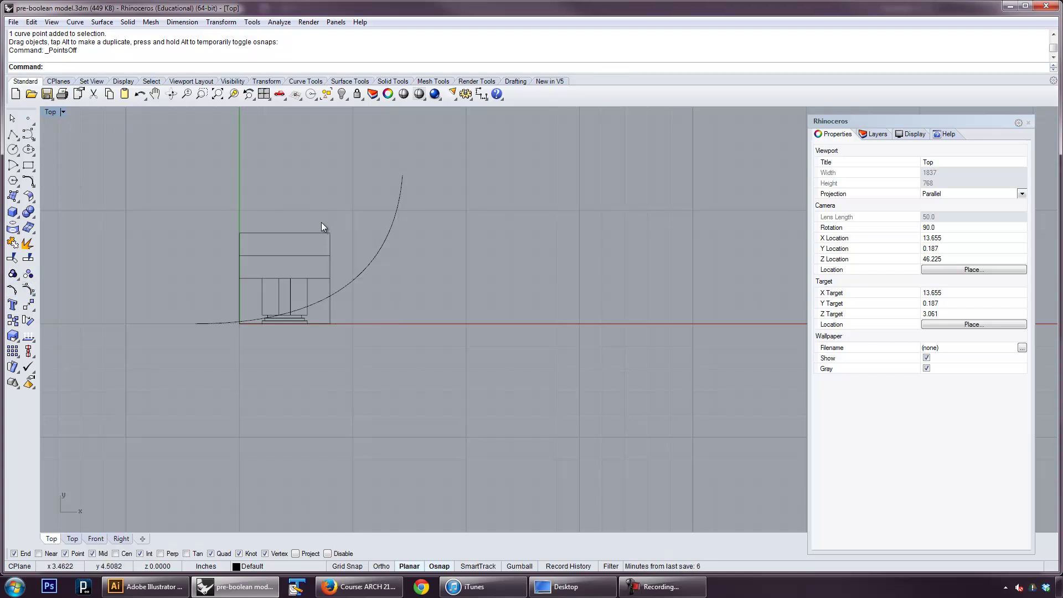
# Step: Inspect the curve in Perspective and Front views, then return to Top view
pyautogui.click(56, 112)
pyautogui.moveTo(110, 312)
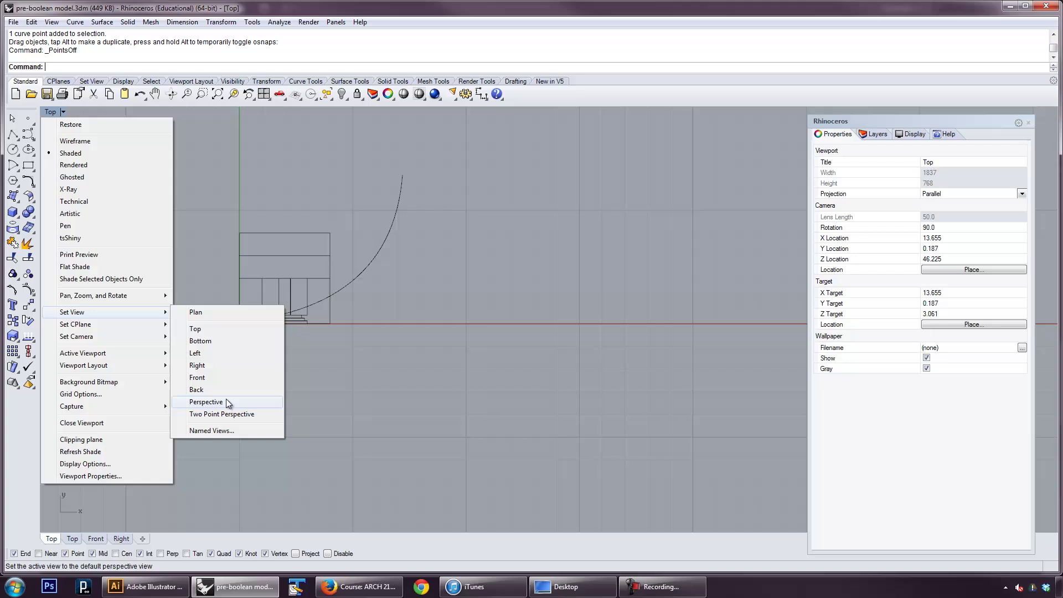
pyautogui.click(206, 402)
pyautogui.moveTo(368, 344); pyautogui.dragTo(454, 316, button='right')
pyautogui.write('Front')
pyautogui.press('Return')
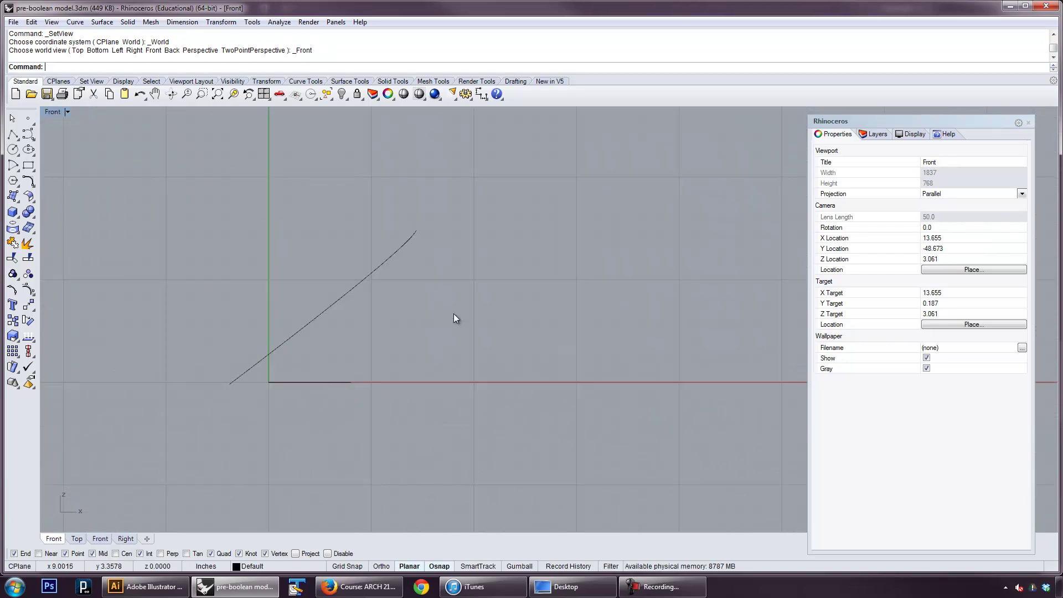
pyautogui.moveTo(427, 323)
pyautogui.mouseDown(button='right')
pyautogui.moveTo(489, 308)
pyautogui.moveTo(433, 320)
pyautogui.mouseUp(button='right')
pyautogui.write('Top')
pyautogui.press('Return')
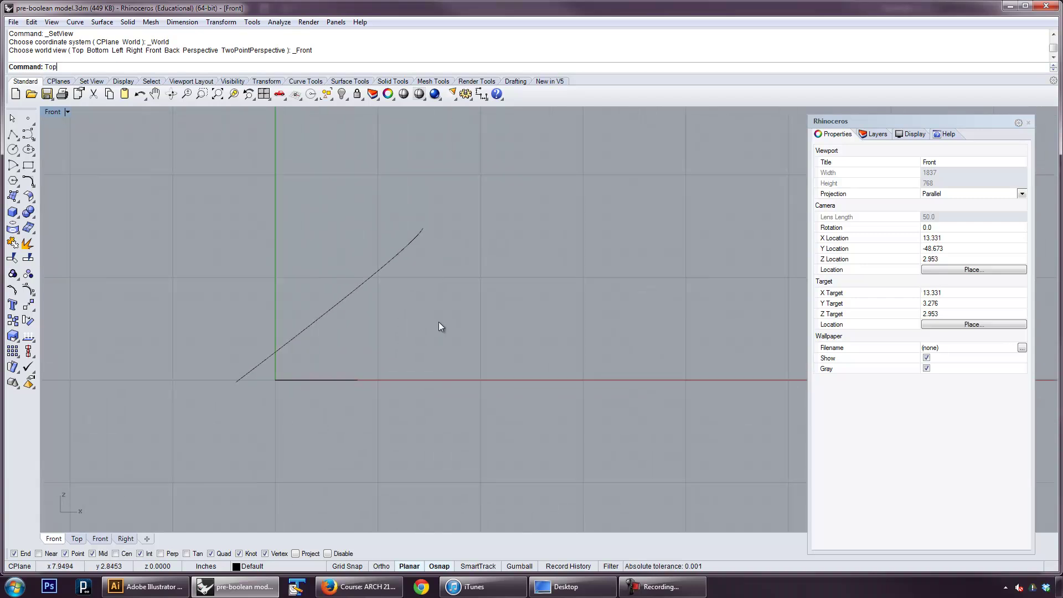
# Step: Select the arc and drag it right, clear of the elevation drawing
pyautogui.click(405, 327)
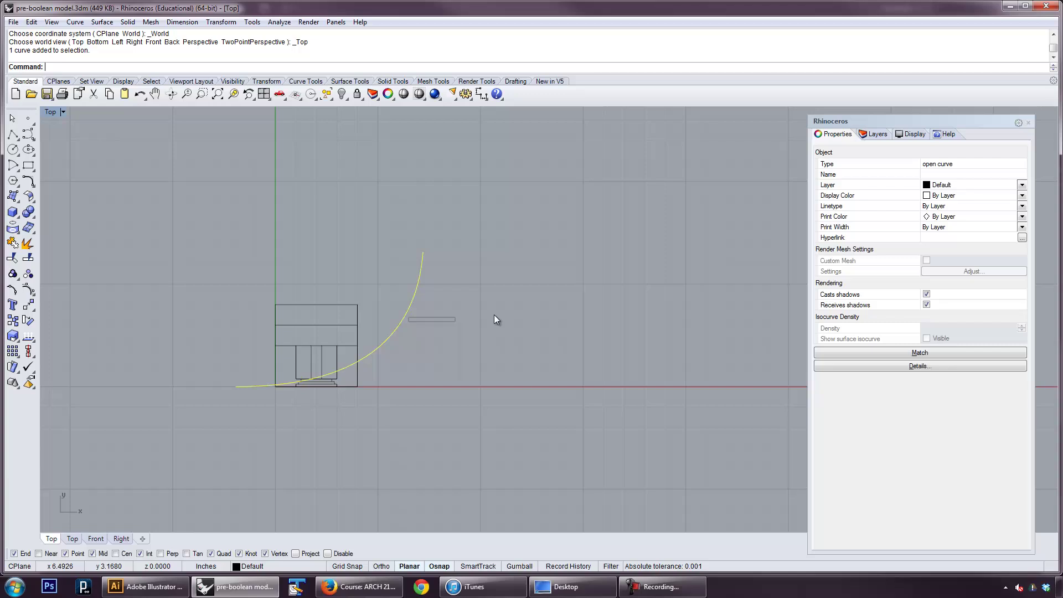
pyautogui.click(504, 325)
pyautogui.click(412, 299)
pyautogui.moveTo(406, 320); pyautogui.dragTo(619, 320)
pyautogui.press('Escape')
# Step: Switch to Front view and restore the four-viewport layout
pyautogui.write('Front')
pyautogui.press('Return')
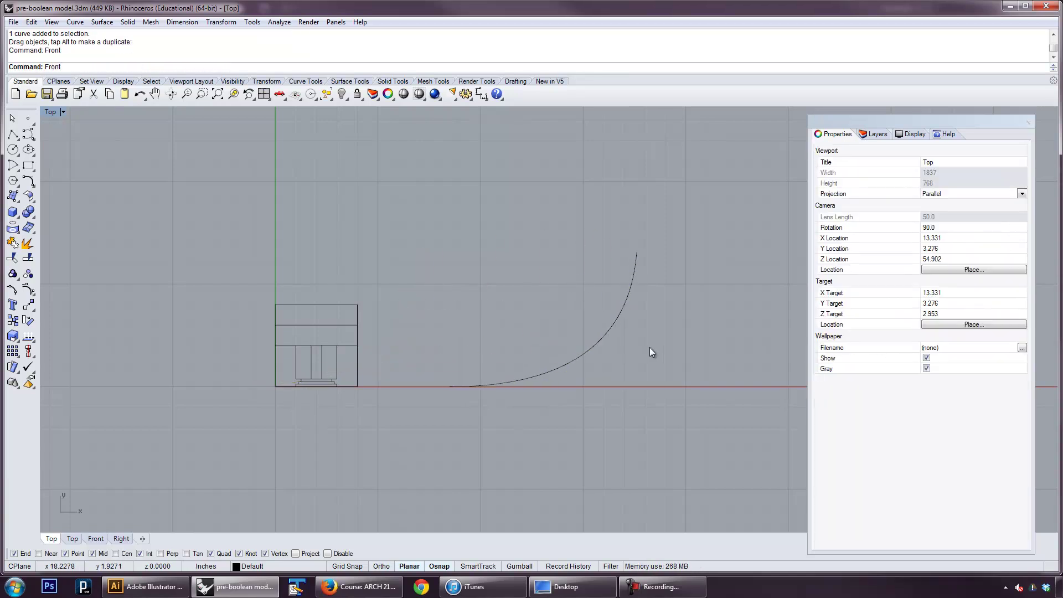
pyautogui.doubleClick(55, 112)
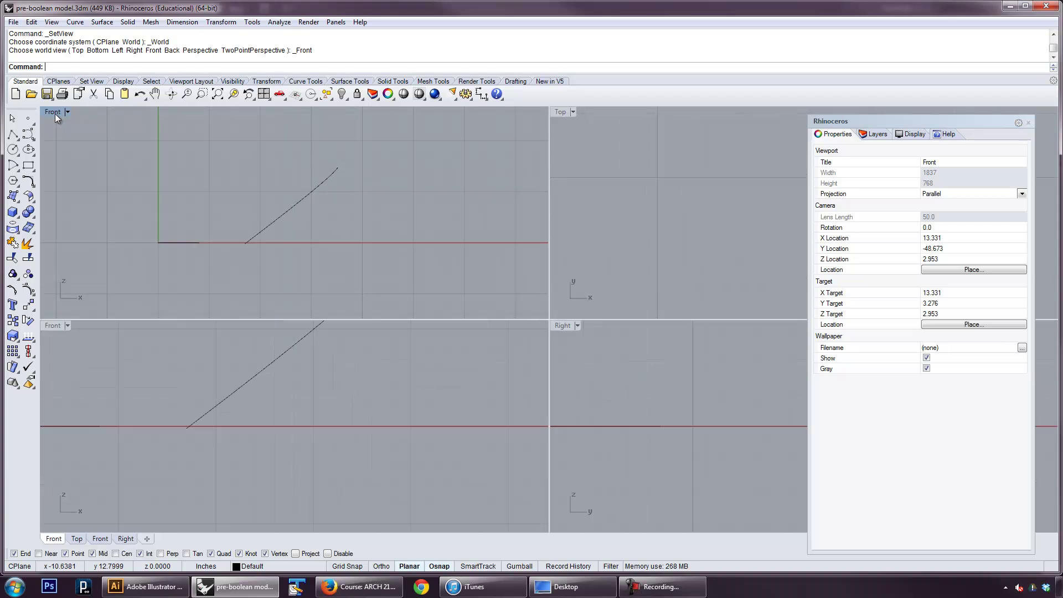
pyautogui.click(573, 111)
# Step: Turn the Top viewport into a Perspective view and close the properties panel
pyautogui.moveTo(615, 312)
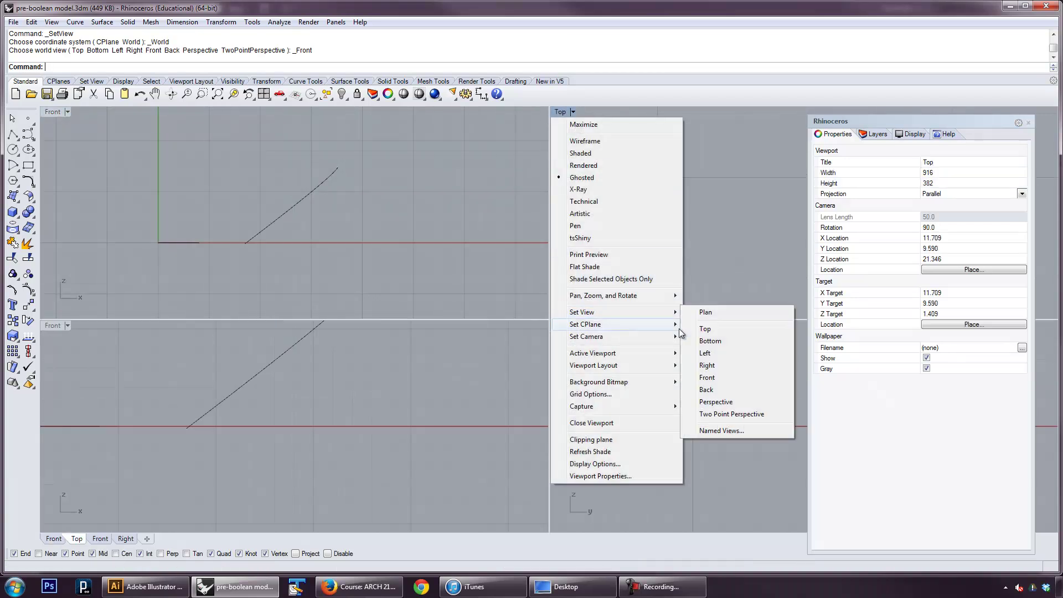
pyautogui.click(708, 391)
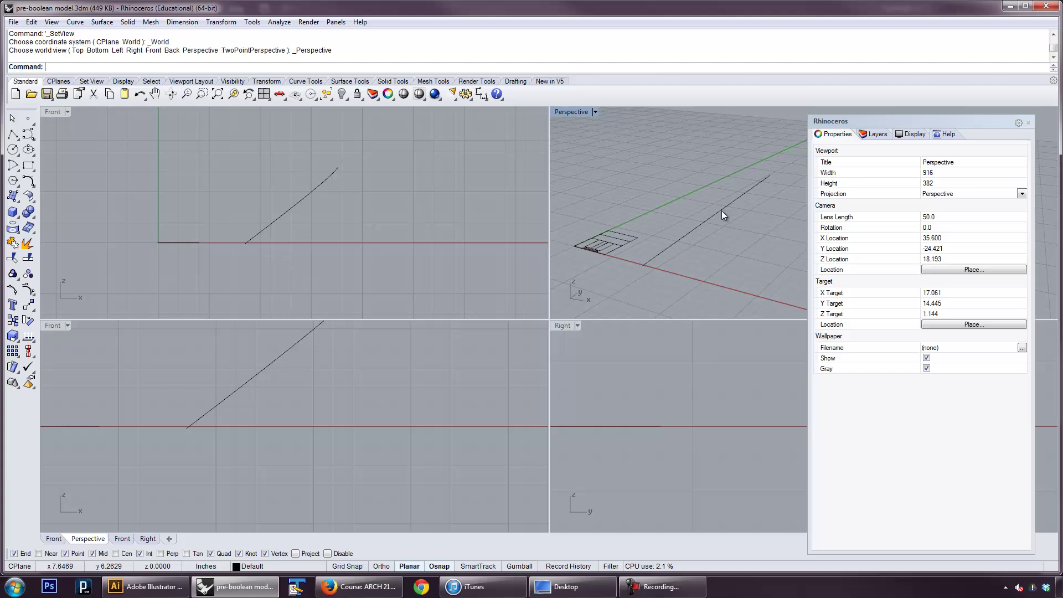
pyautogui.moveTo(722, 215); pyautogui.dragTo(682, 202, button='right')
pyautogui.click(1028, 122)
pyautogui.moveTo(781, 157); pyautogui.dragTo(836, 231, button='right')
# Step: Select the curve in Front view and create a Make2D line drawing of it
pyautogui.moveTo(347, 230); pyautogui.dragTo(306, 159)
pyautogui.write('Make2D')
pyautogui.press('Return')
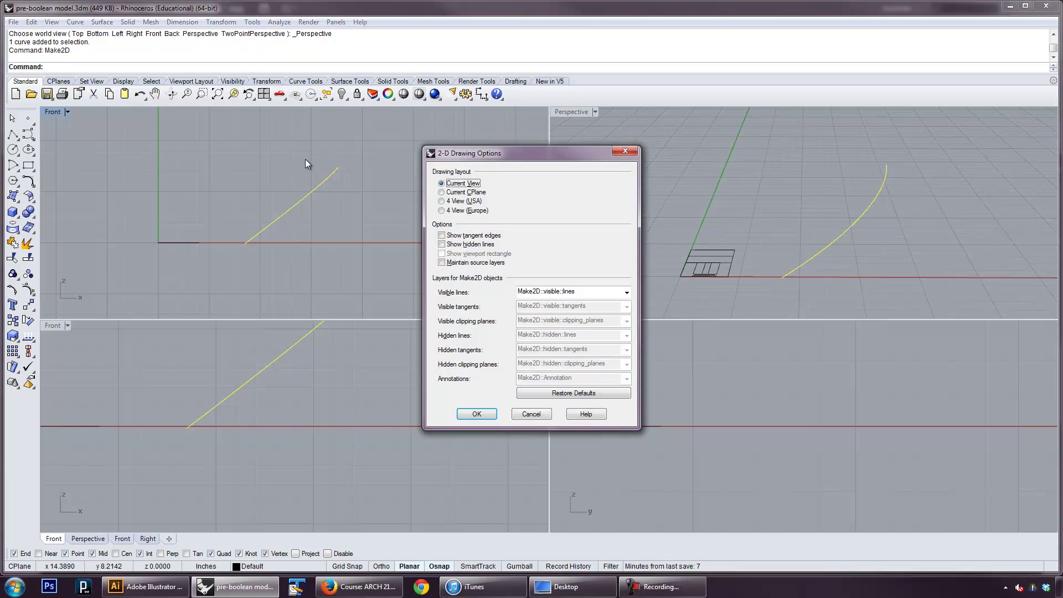
pyautogui.click(483, 415)
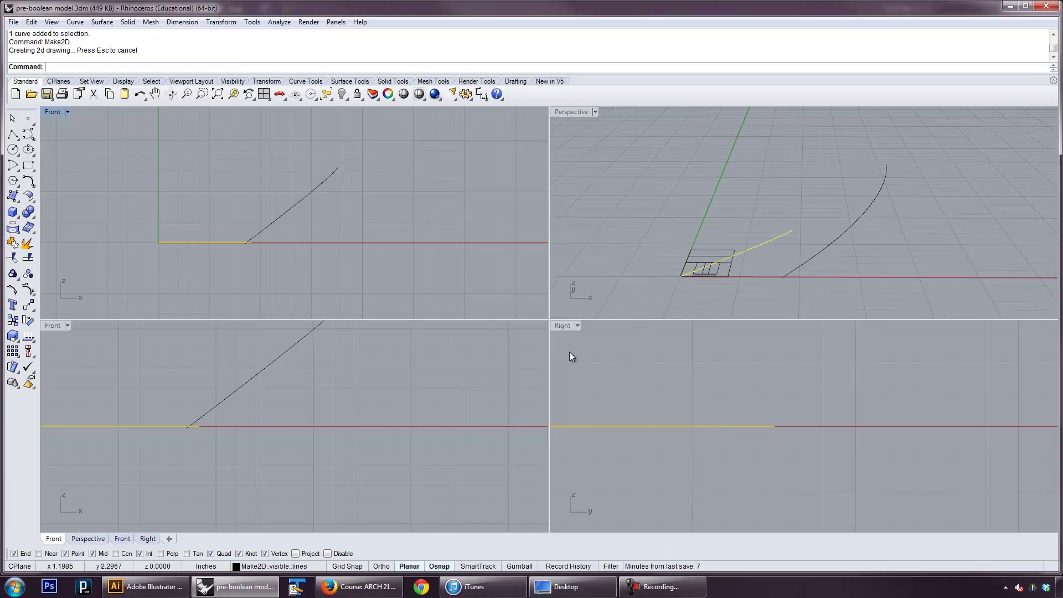
pyautogui.click(447, 393)
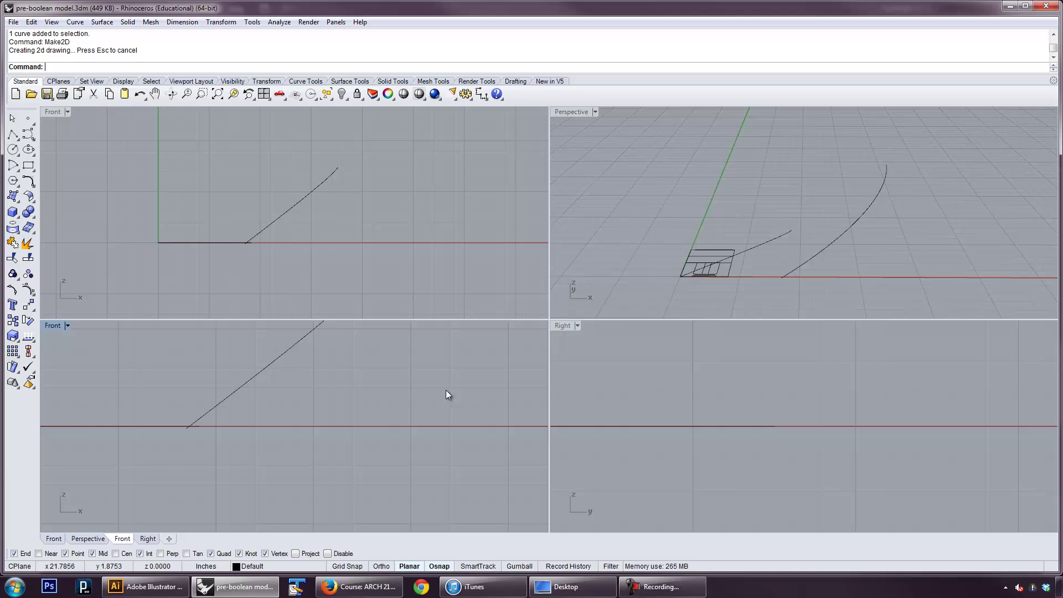
# Step: Delete the resulting diagonal 2D line and the arc curve
pyautogui.write('Top')
pyautogui.press('Return')
pyautogui.scroll(-3, 382, 443)
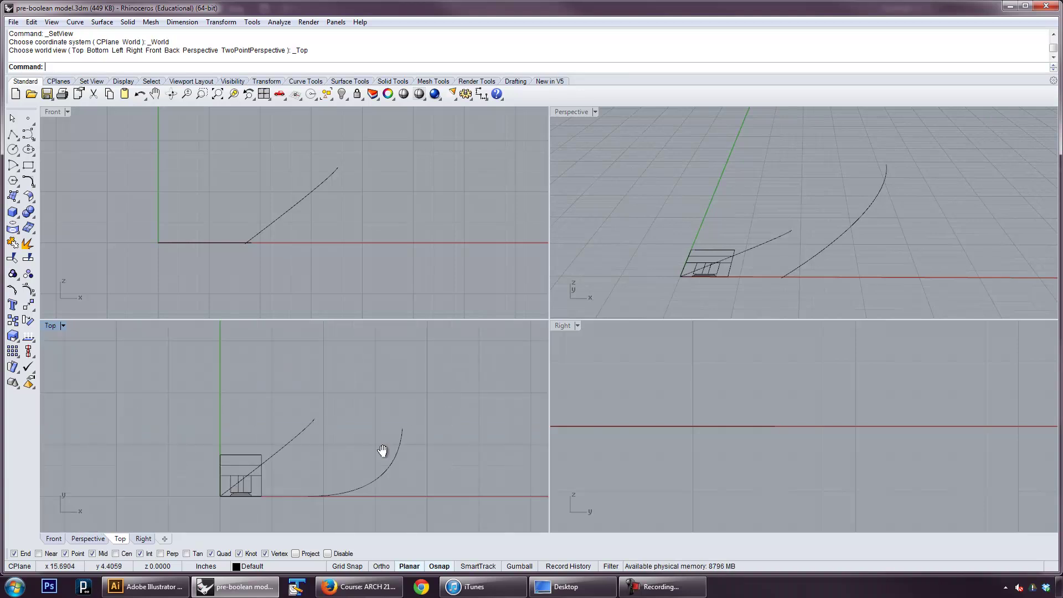
pyautogui.scroll(1, 349, 380)
pyautogui.moveTo(349, 380); pyautogui.dragTo(431, 372)
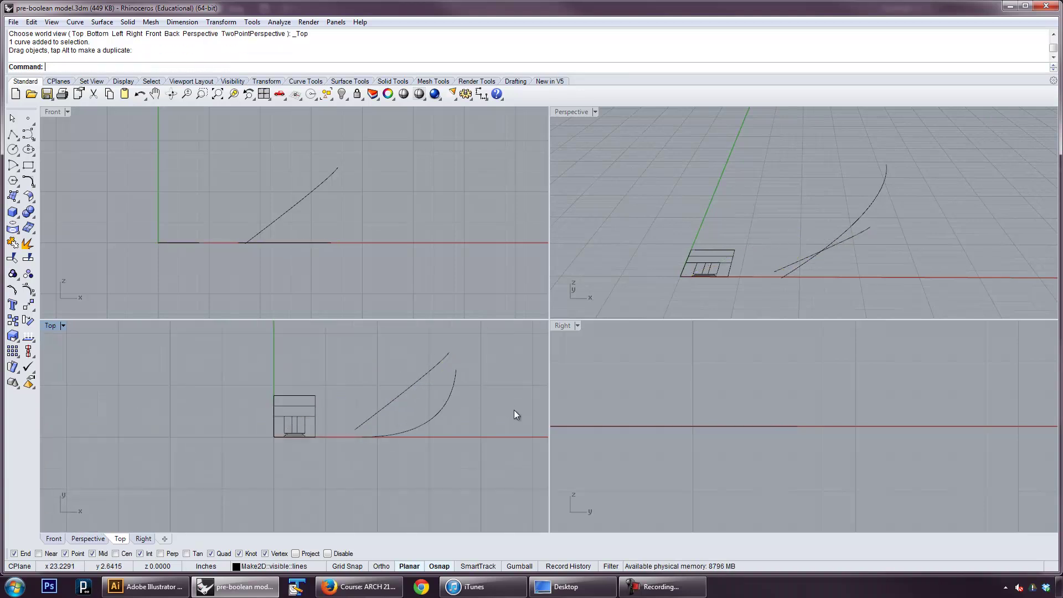
pyautogui.click(403, 391)
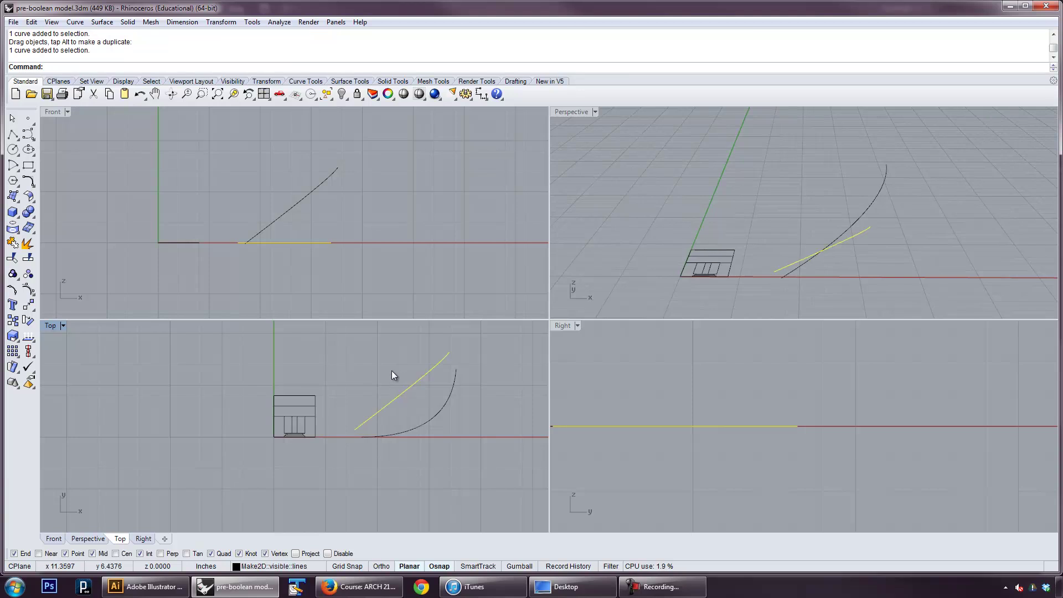
pyautogui.press('Delete')
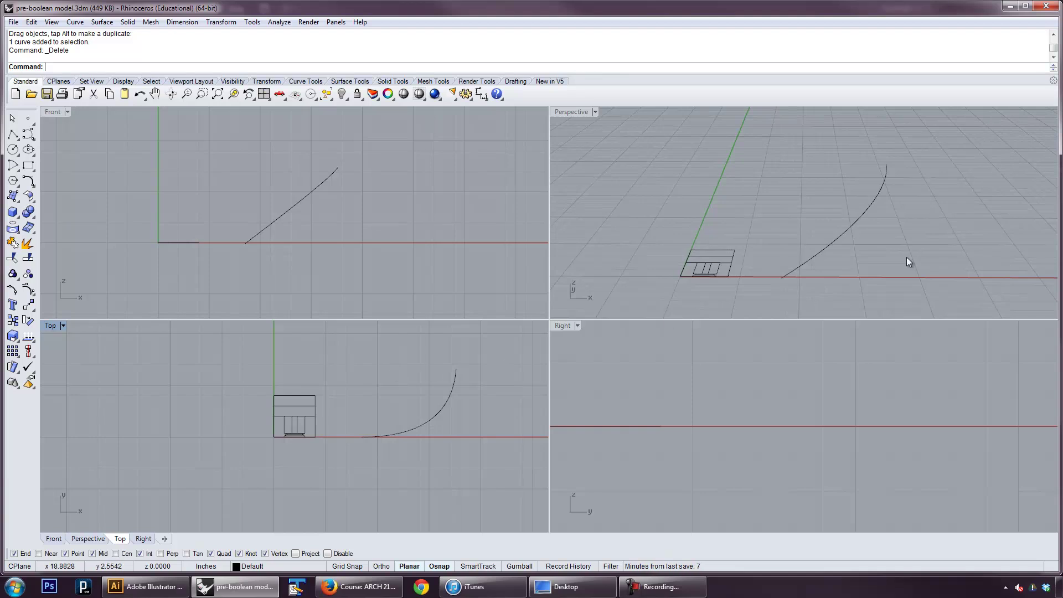
pyautogui.click(834, 226)
pyautogui.press('Delete')
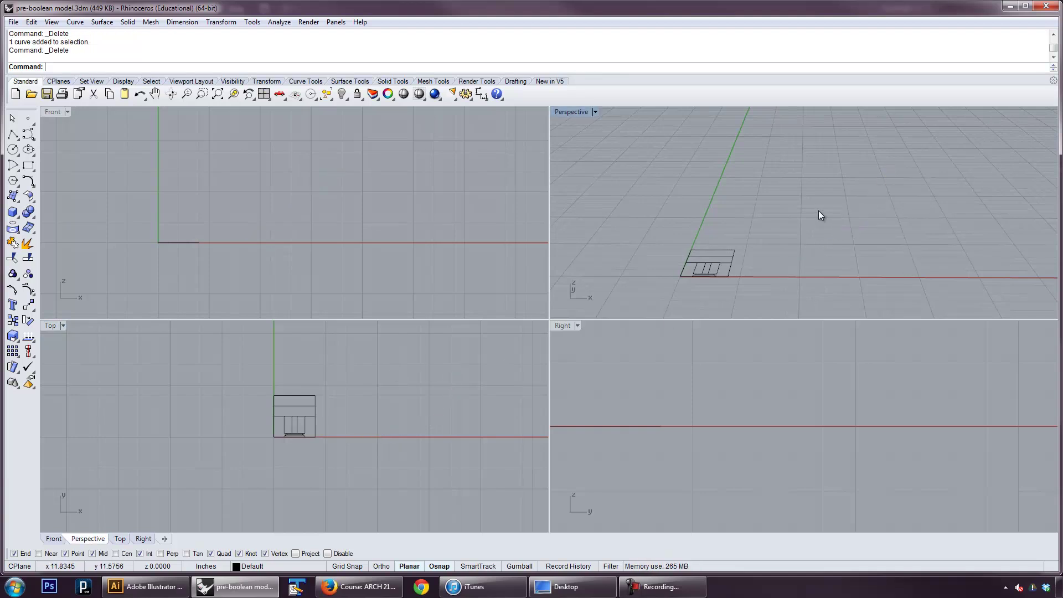
# Step: Maximize the Top viewport and zoom in on the front-elevation line drawing
pyautogui.doubleClick(53, 324)
pyautogui.scroll(5, 480, 374)
pyautogui.scroll(4, 540, 340)
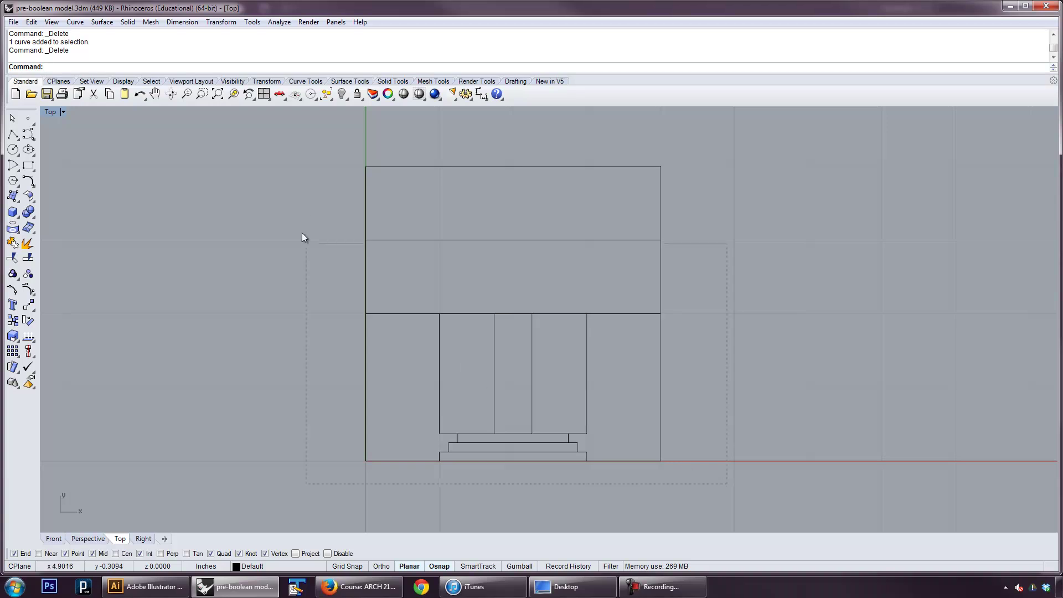
# Step: Export the selected curves as my drawing.dwg, replacing the existing file
pyautogui.moveTo(307, 164); pyautogui.dragTo(307, 164)
pyautogui.click(13, 22)
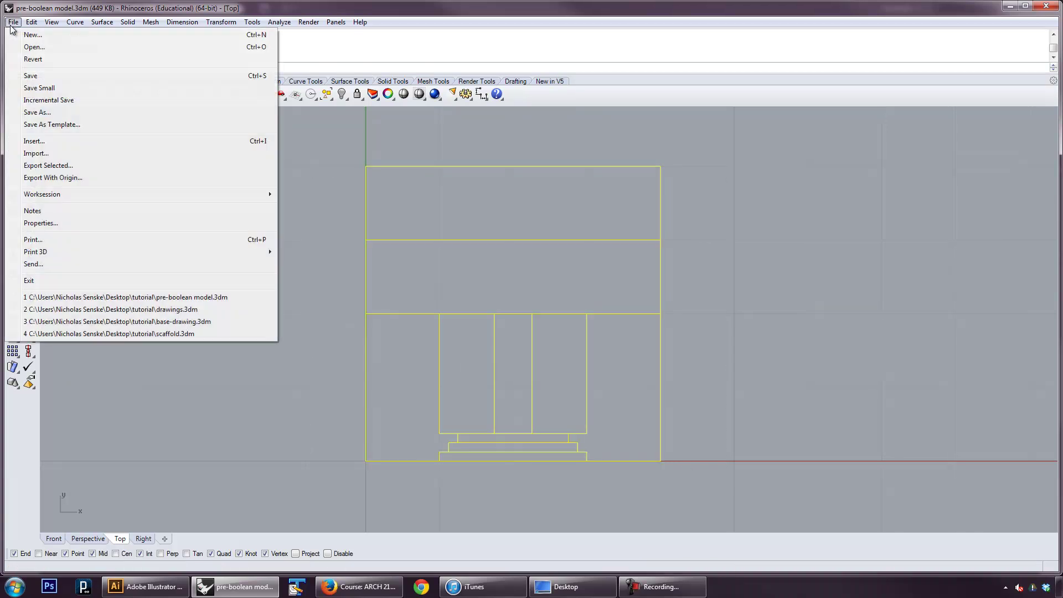
pyautogui.click(48, 165)
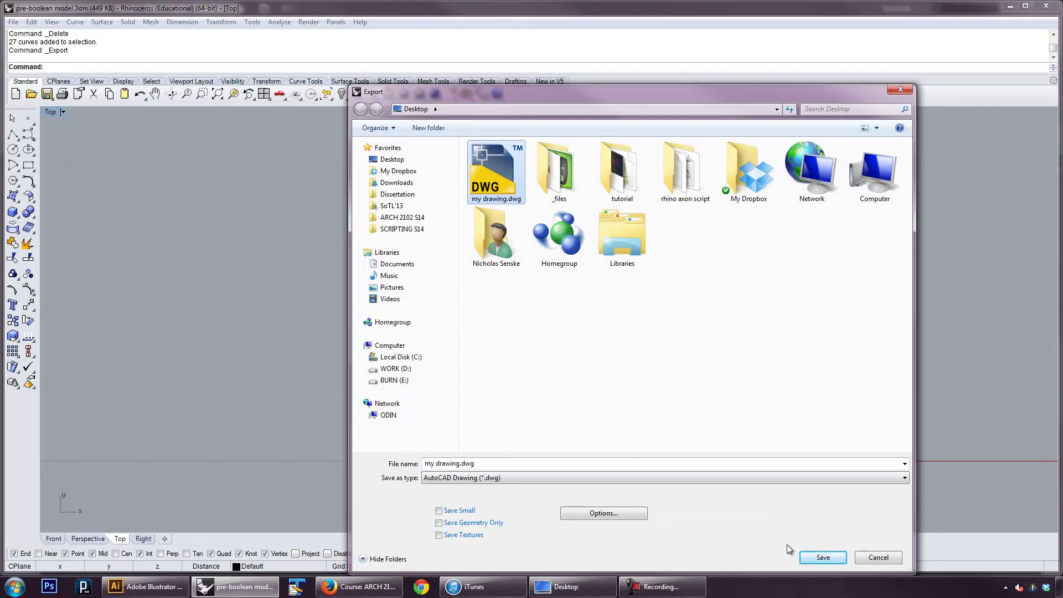
pyautogui.click(827, 560)
pyautogui.click(564, 296)
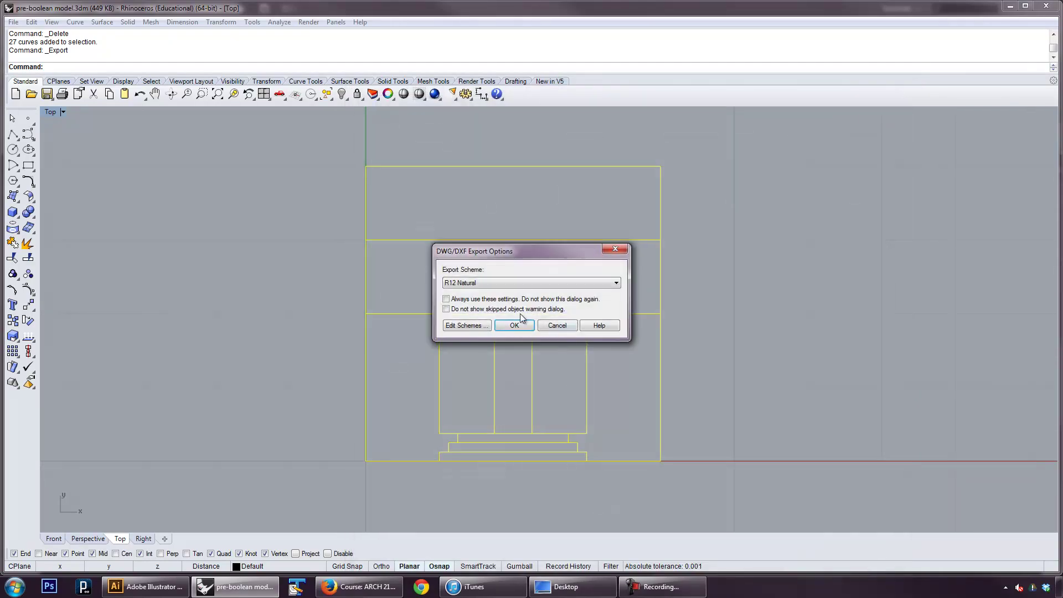
# Step: Keep the R12 Natural export scheme, always use these settings, and confirm the export
pyautogui.click(498, 283)
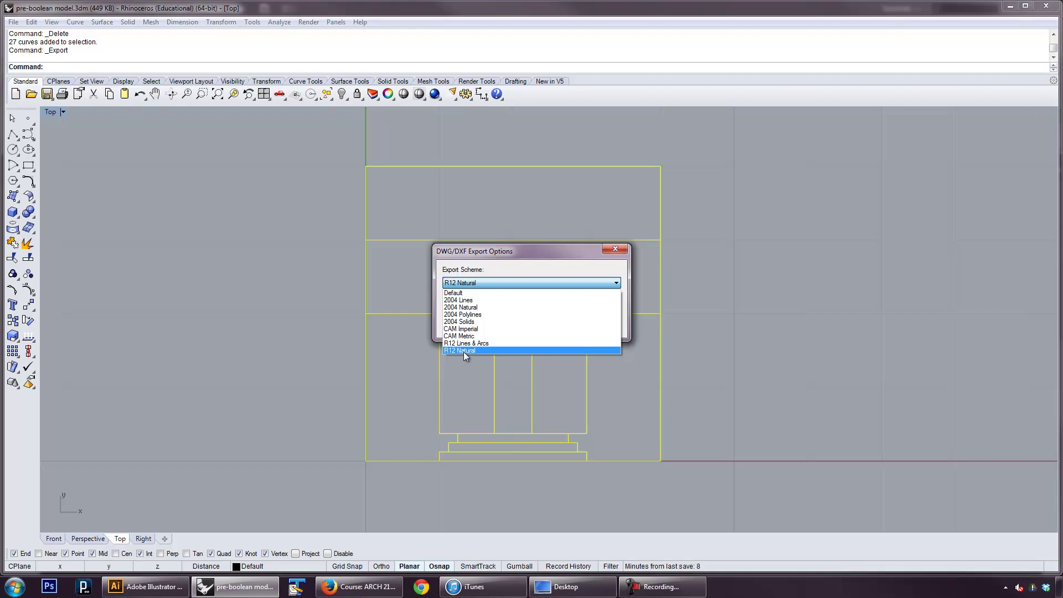
pyautogui.click(463, 351)
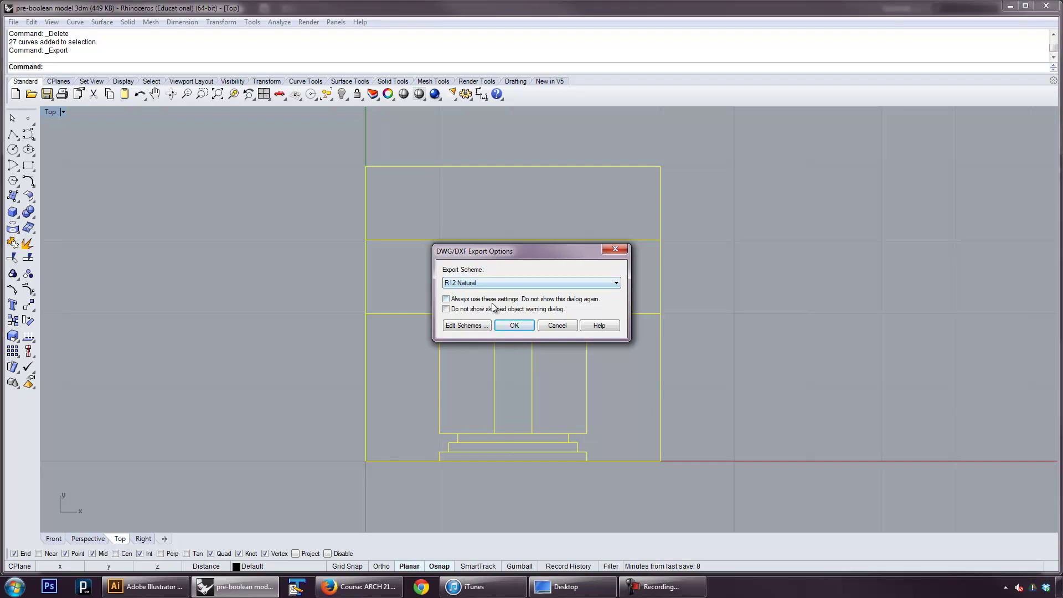
pyautogui.click(446, 299)
pyautogui.click(516, 326)
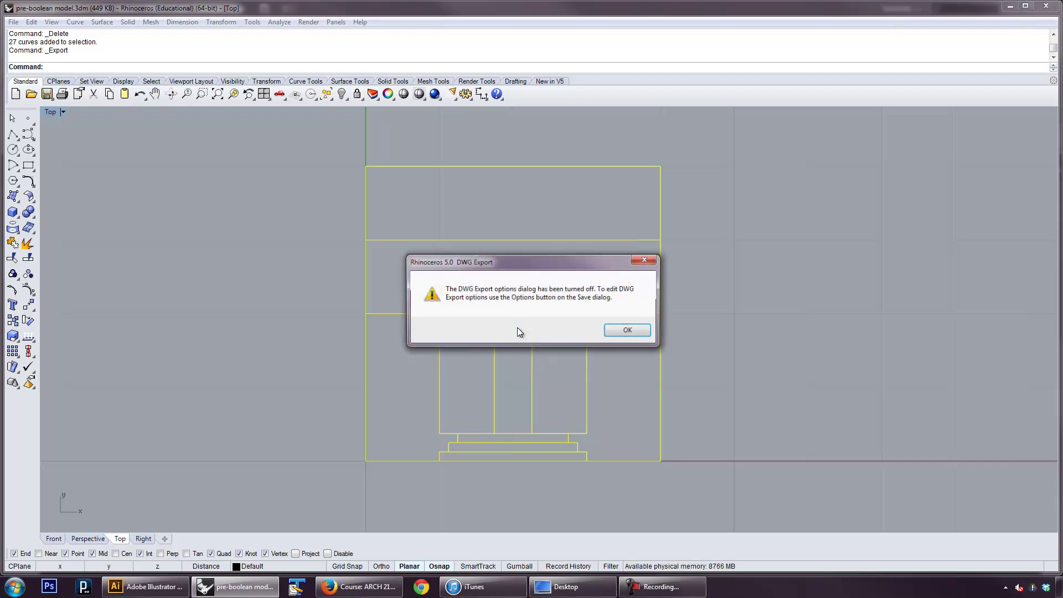
pyautogui.click(629, 332)
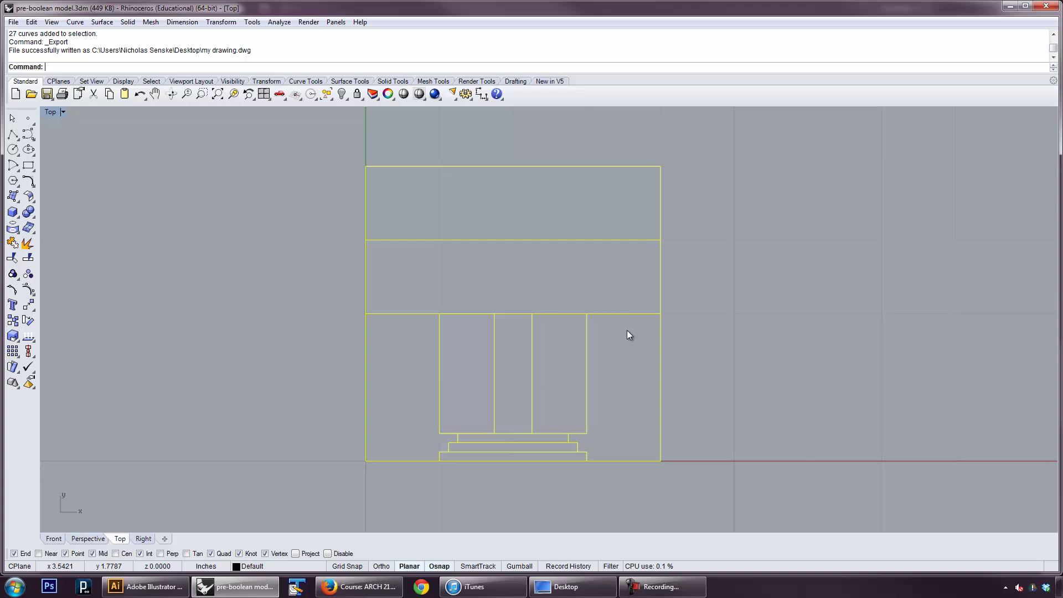
# Step: In Illustrator, open my drawing.dwg with the default DXF/DWG import options
pyautogui.click(146, 587)
pyautogui.click(31, 9)
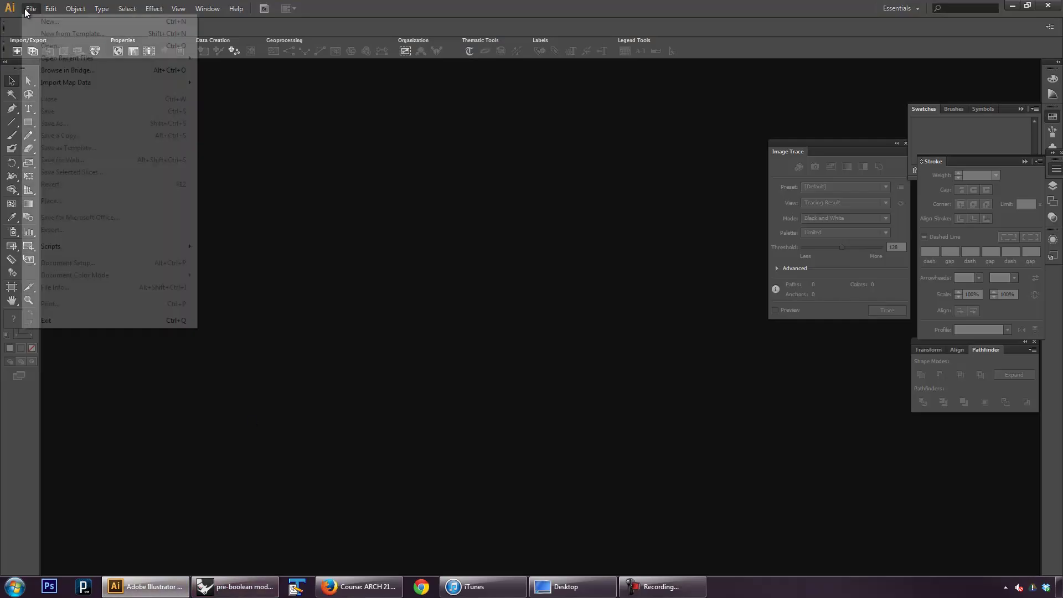
pyautogui.click(51, 43)
pyautogui.doubleClick(199, 101)
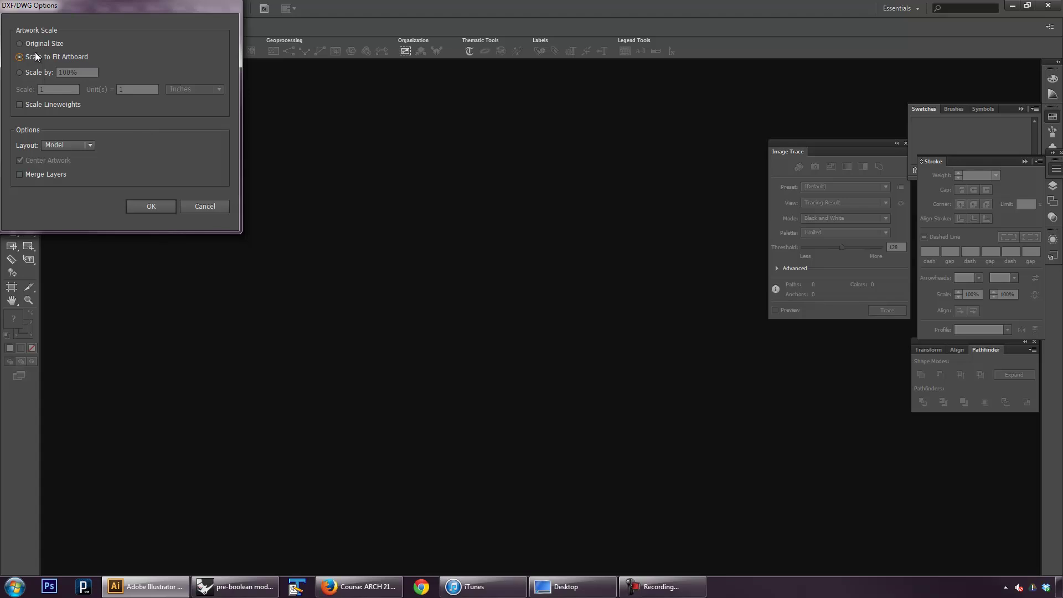
pyautogui.click(151, 207)
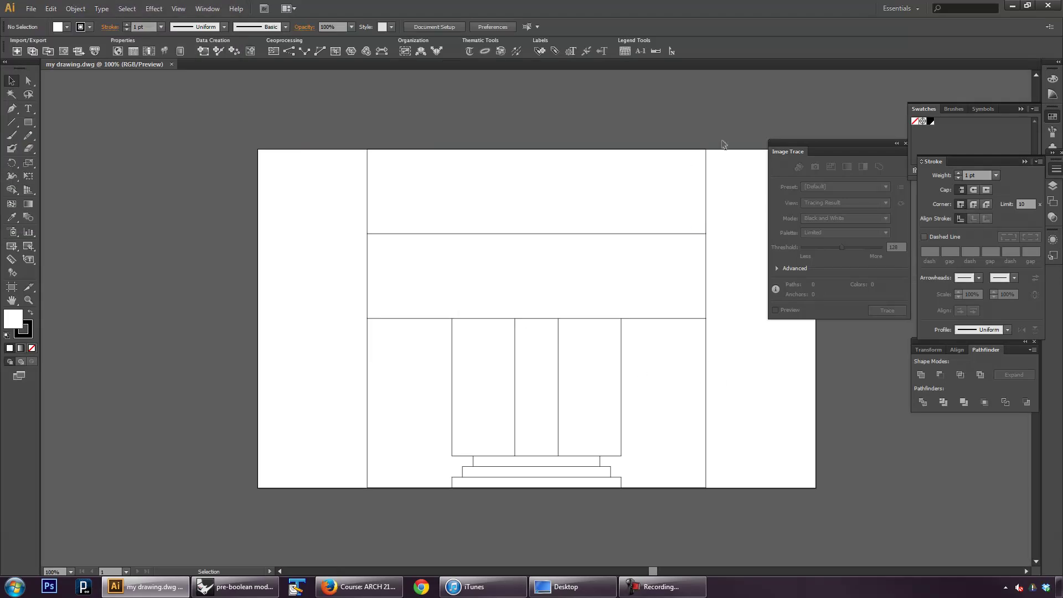
# Step: Check the imported lines by selecting them, then close the Image Trace panel
pyautogui.moveTo(723, 144); pyautogui.dragTo(325, 510)
pyautogui.click(348, 496)
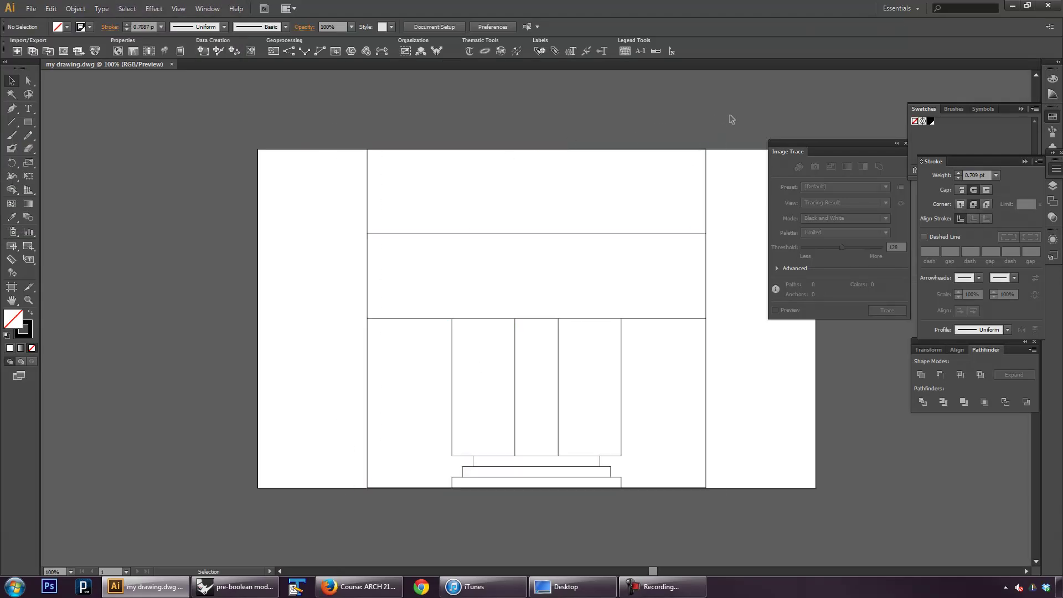
pyautogui.click(909, 144)
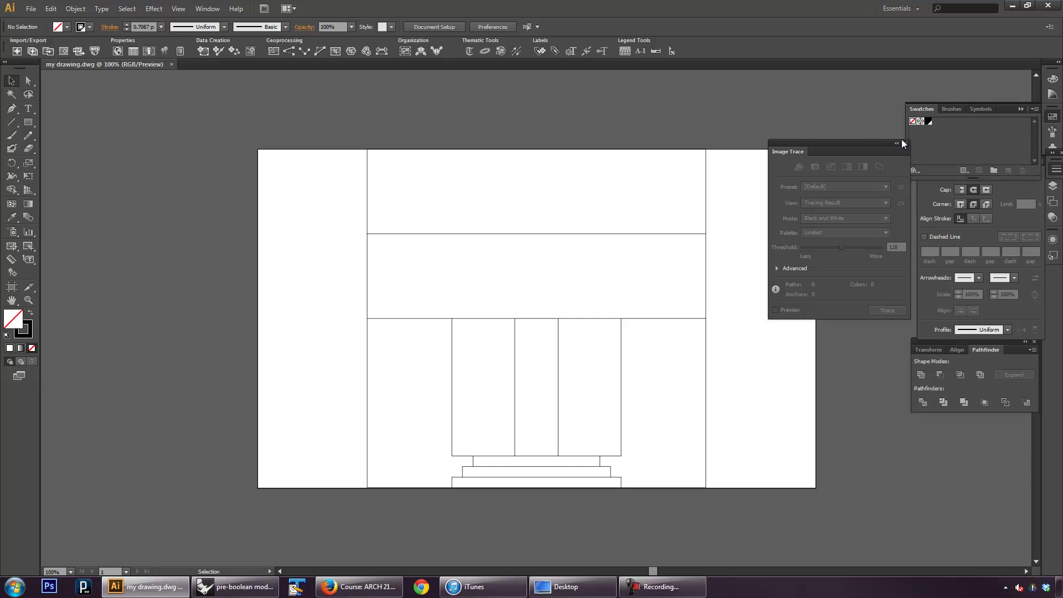
pyautogui.click(903, 144)
# Step: Show the Layers panel, inspect the single Make2D layer, and select the whole drawing
pyautogui.click(1053, 187)
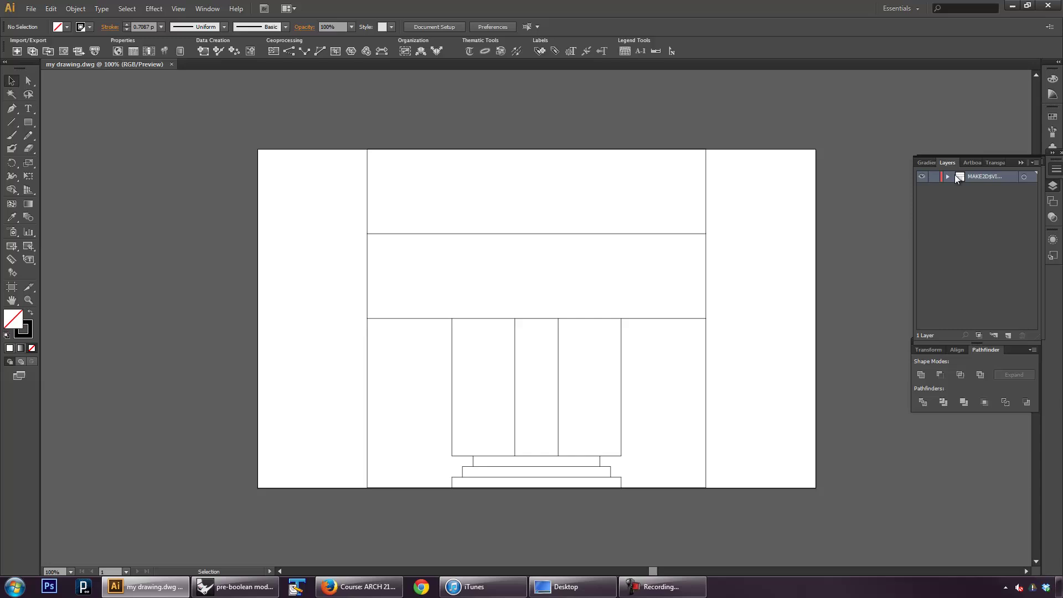
pyautogui.click(947, 176)
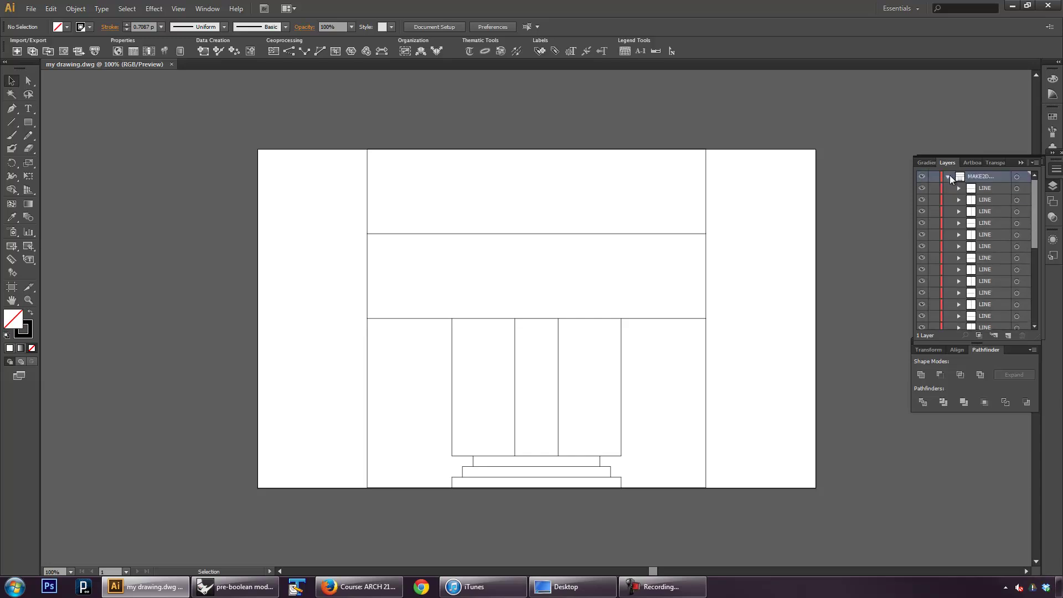
pyautogui.click(948, 177)
pyautogui.moveTo(778, 120); pyautogui.dragTo(392, 472)
pyautogui.click(411, 451)
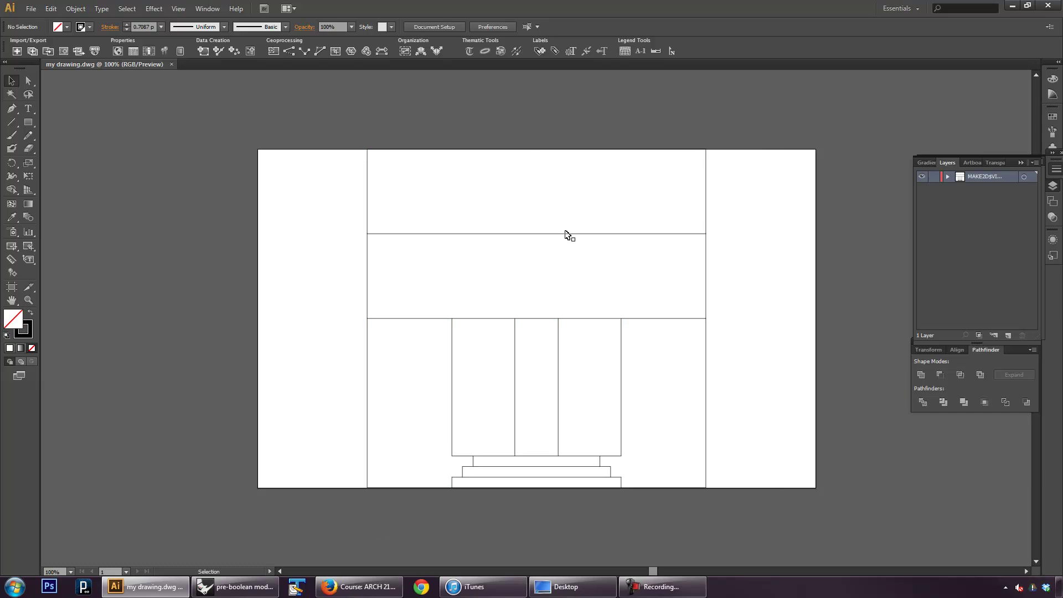
pyautogui.moveTo(723, 140); pyautogui.dragTo(335, 520)
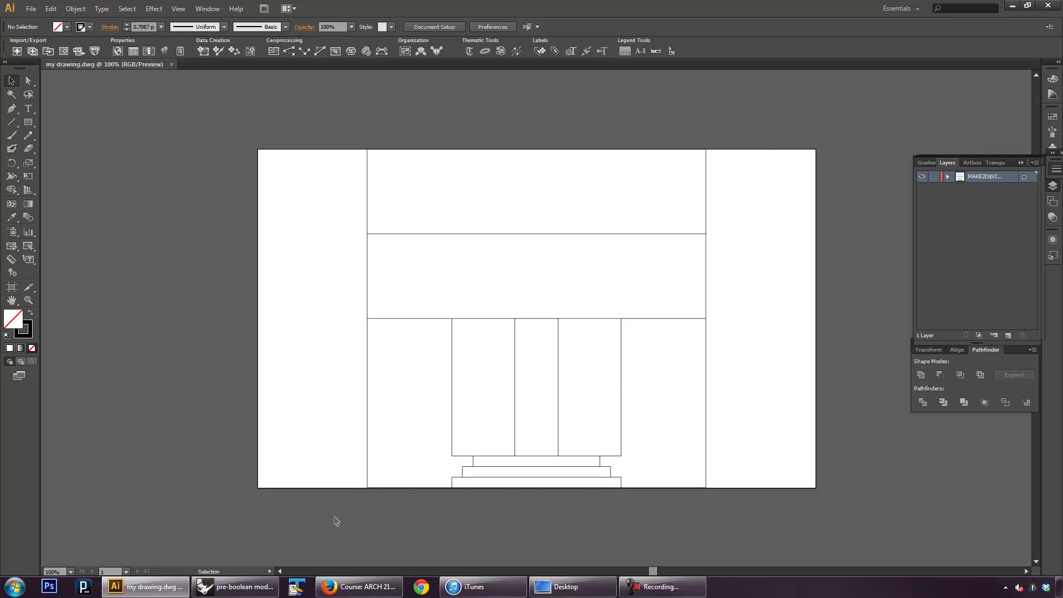
# Step: Scale the drawing group down proportionally to about 3.5 inches wide and centre it on the artboard
pyautogui.click(557, 381)
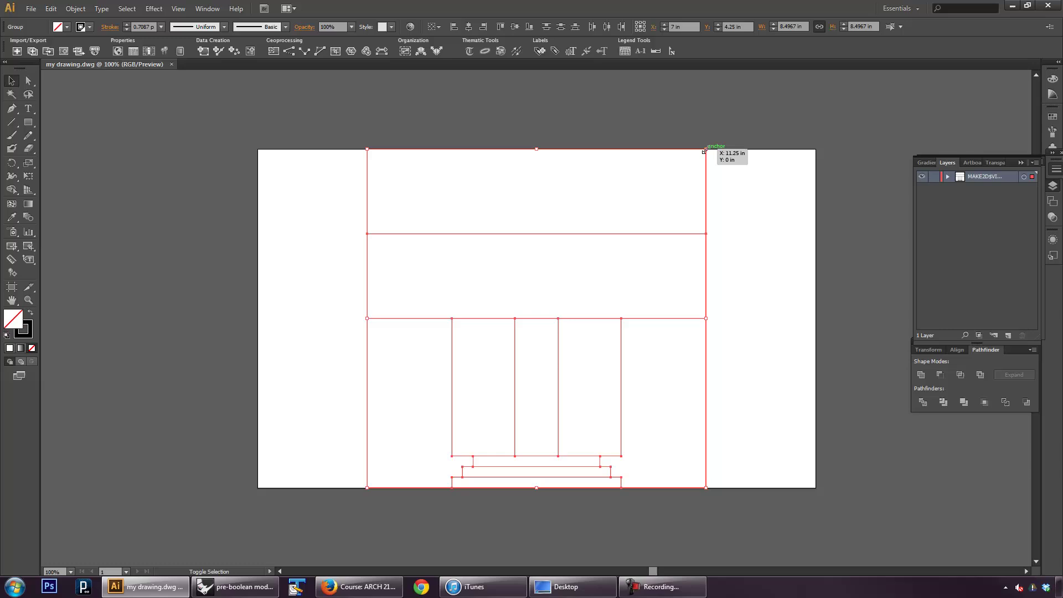
pyautogui.keyDown('shift'); pyautogui.moveTo(704, 151); pyautogui.dragTo(506, 308); pyautogui.keyUp('shift')
pyautogui.moveTo(482, 349); pyautogui.dragTo(590, 239)
pyautogui.click(660, 257)
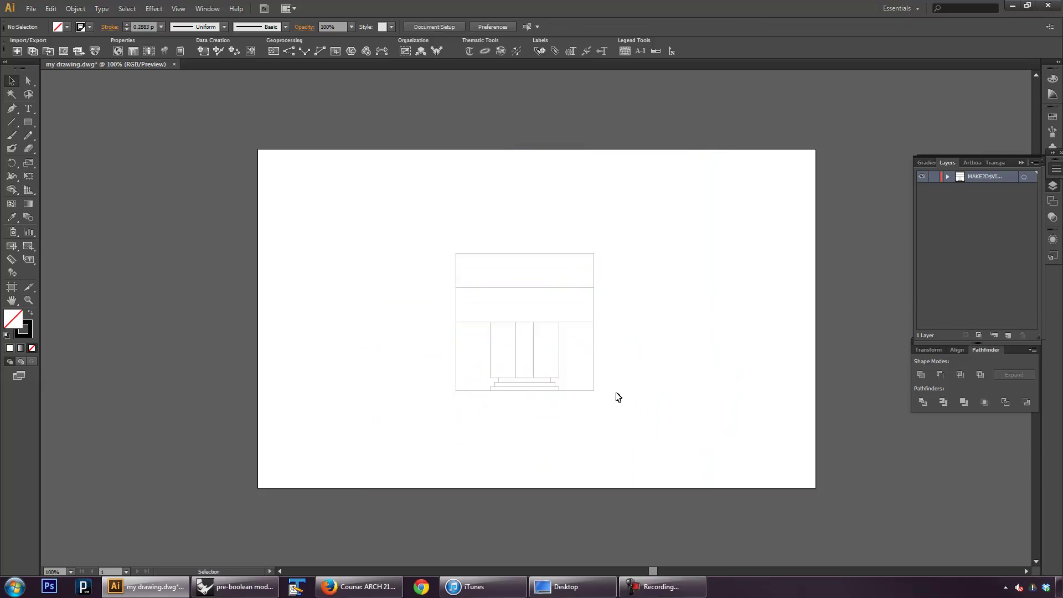
# Step: Draw and undo a stray rectangle, then select the middle column lines
pyautogui.moveTo(617, 419); pyautogui.dragTo(583, 359)
pyautogui.click(636, 280)
pyautogui.click(28, 122)
pyautogui.moveTo(455, 253); pyautogui.dragTo(408, 240)
pyautogui.hotkey('ctrl', 'z')
pyautogui.click(13, 80)
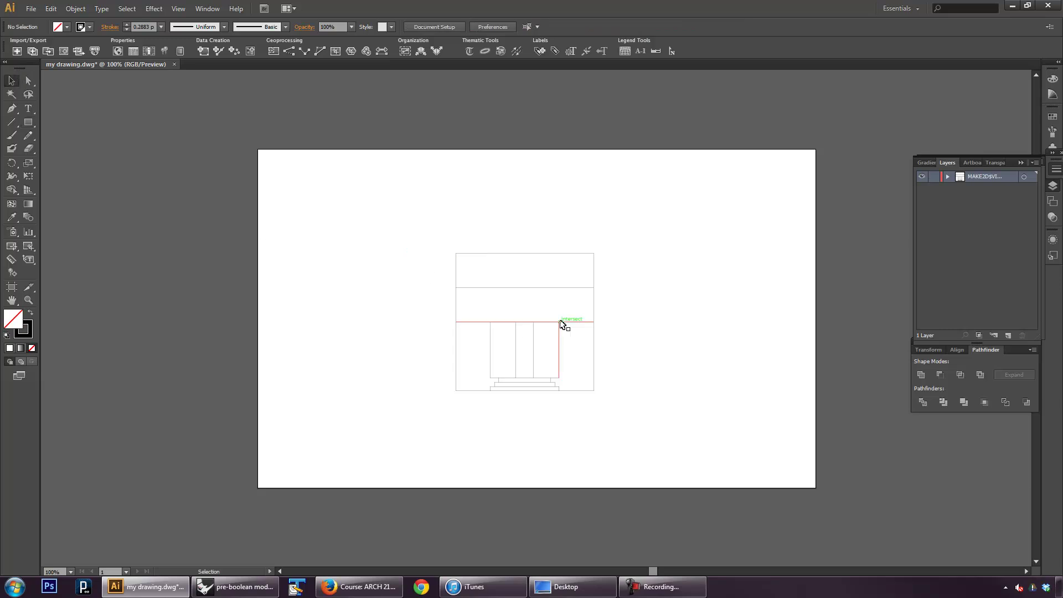
pyautogui.click(514, 347)
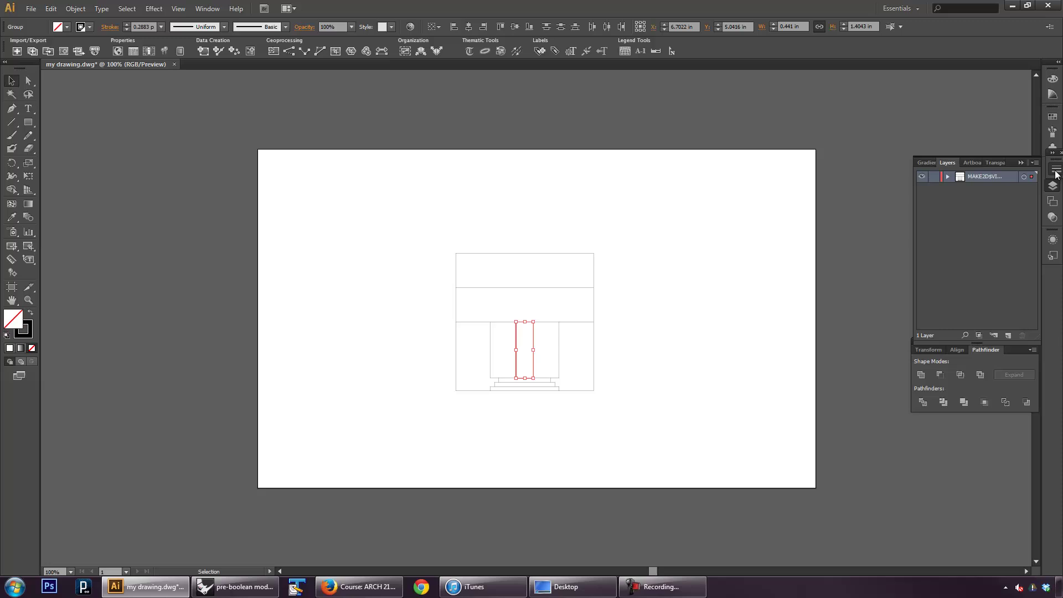
# Step: Set the stroke weight of the entire drawing to 0.5 pt
pyautogui.click(1055, 169)
pyautogui.click(996, 175)
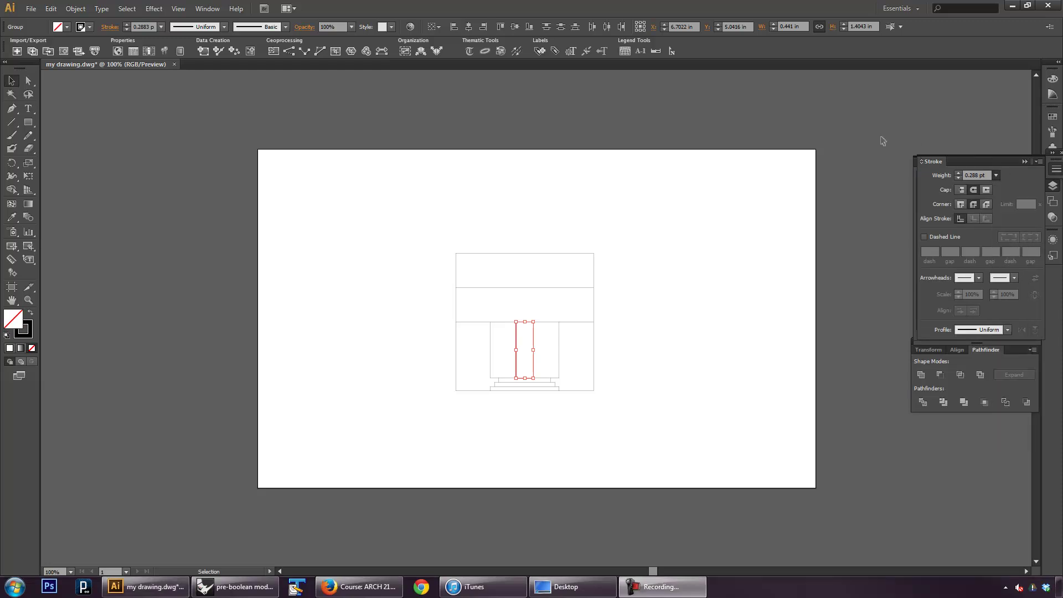
pyautogui.moveTo(623, 223); pyautogui.dragTo(404, 439)
pyautogui.click(995, 175)
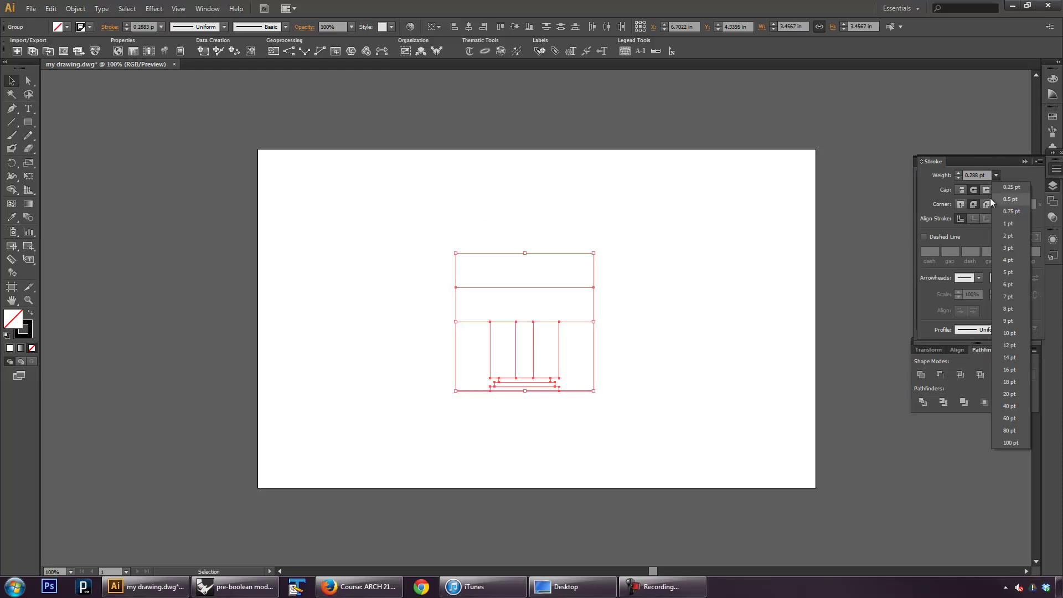
pyautogui.click(1015, 210)
pyautogui.click(644, 256)
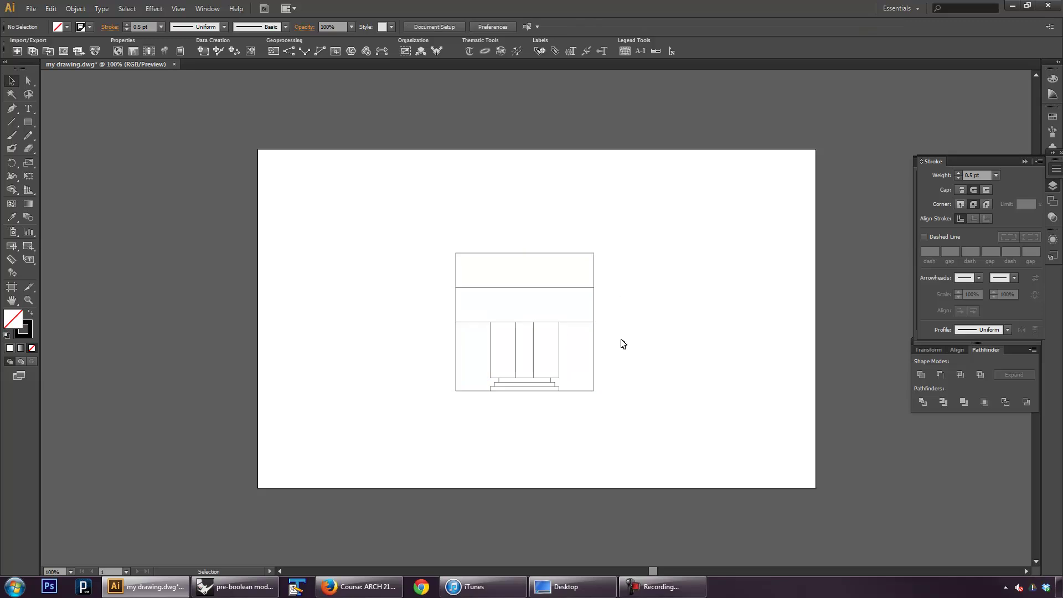
# Step: Set the middle column lines to a 0.25 pt stroke
pyautogui.click(517, 357)
pyautogui.click(996, 176)
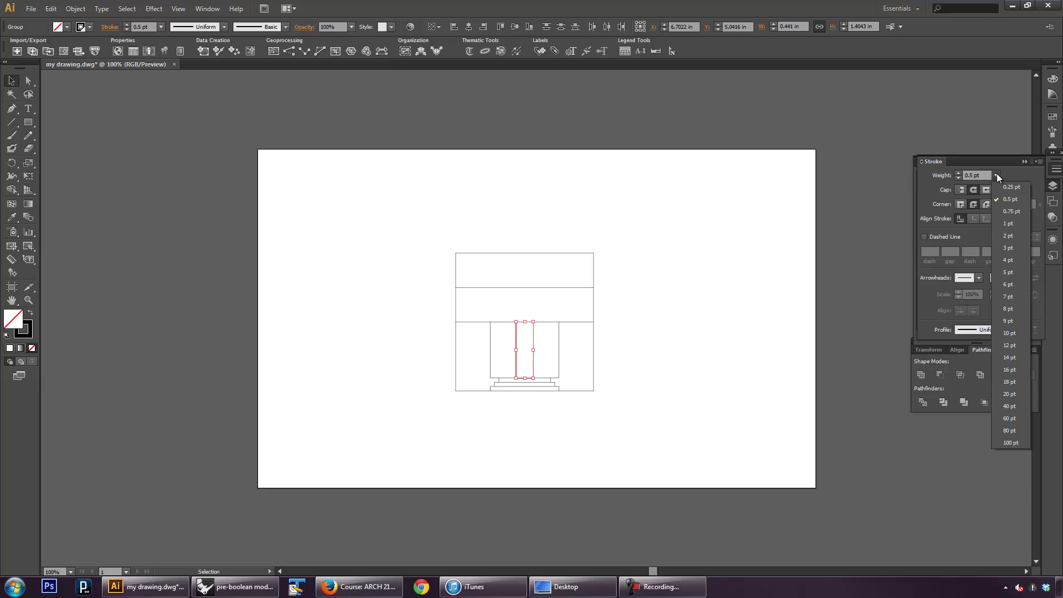
pyautogui.click(1007, 187)
pyautogui.click(686, 339)
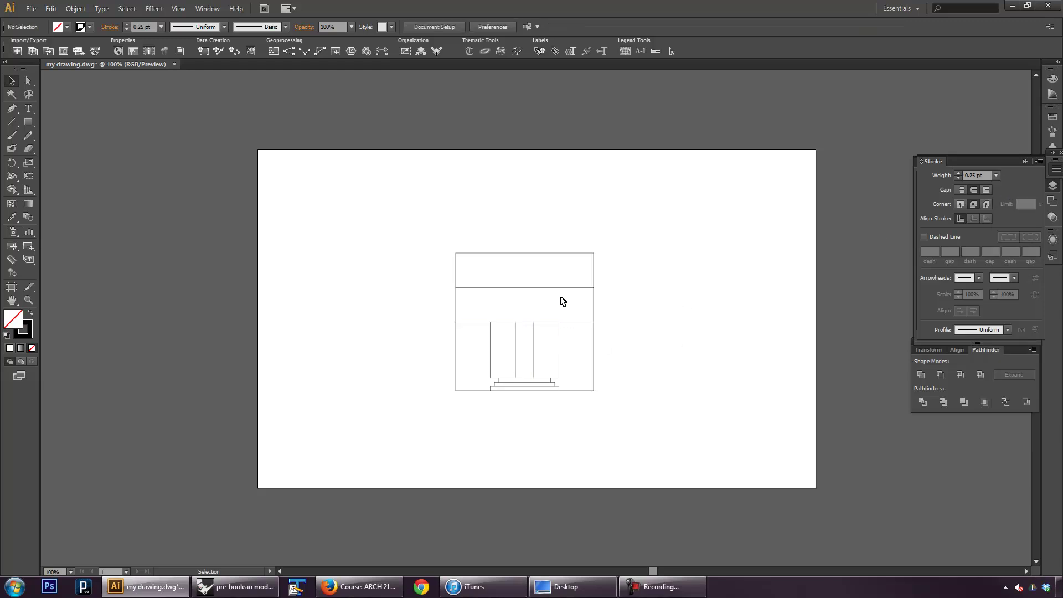
# Step: Give the top and middle rectangles' outlines a 1 pt stroke
pyautogui.click(546, 288)
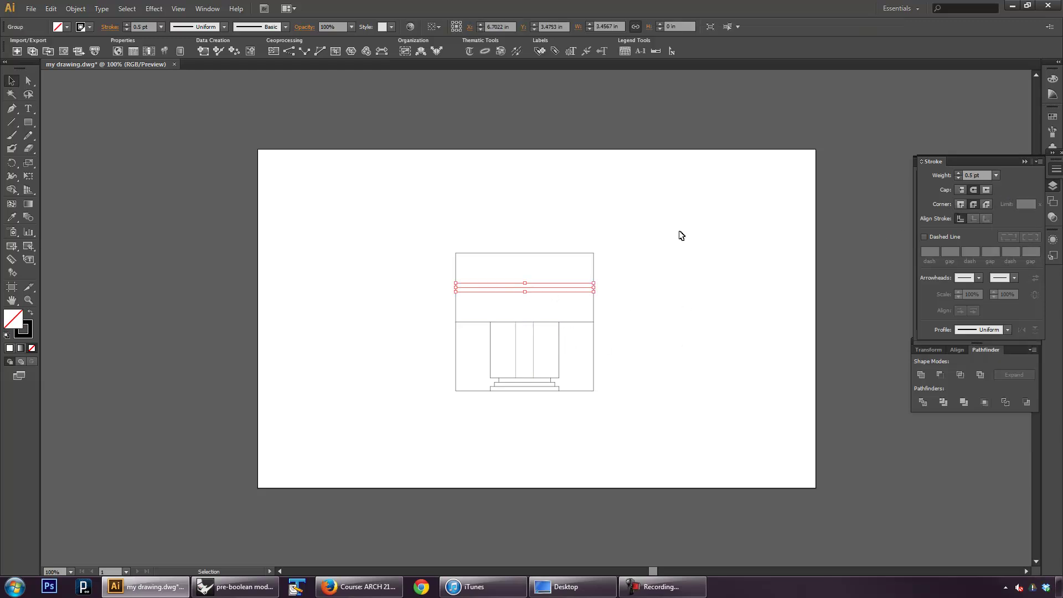
pyautogui.moveTo(613, 232); pyautogui.dragTo(410, 317)
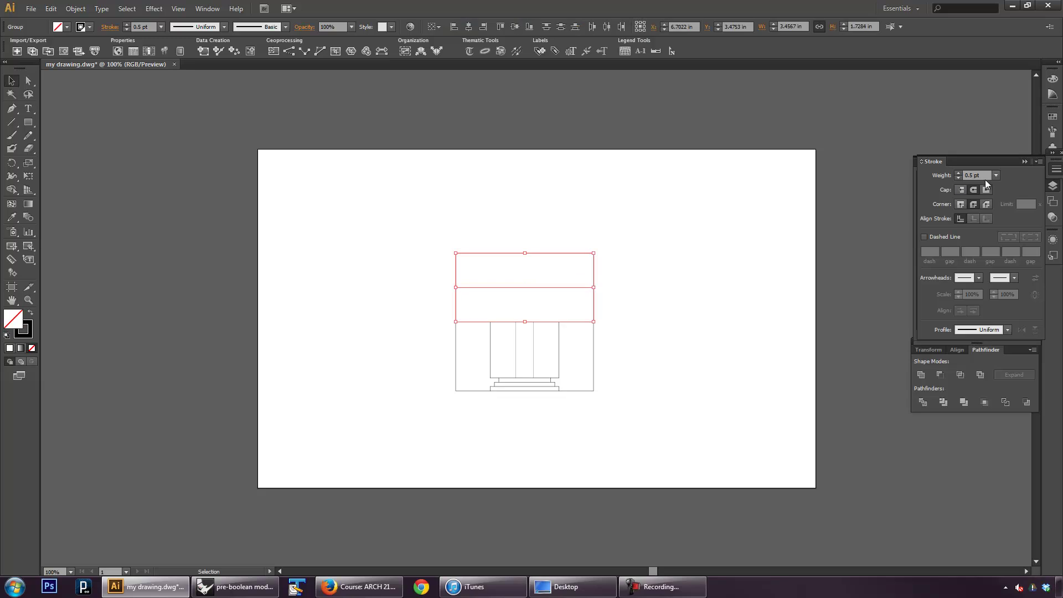
pyautogui.click(996, 175)
pyautogui.click(1017, 223)
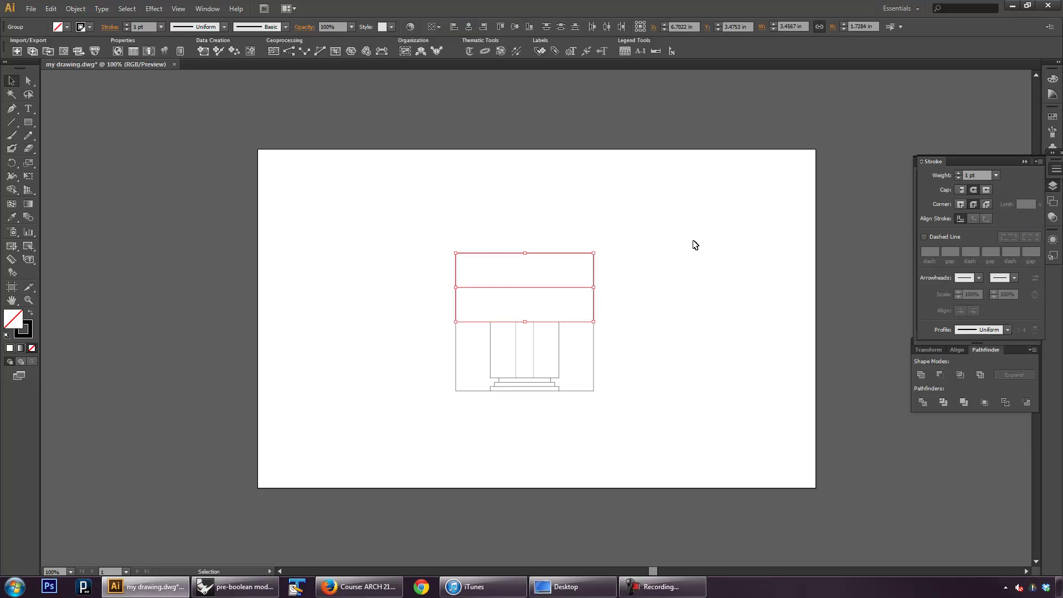
# Step: Set the thin horizontal line pair to 0.5 pt and the pair above the columns to 0.75 pt
pyautogui.click(572, 288)
pyautogui.click(996, 176)
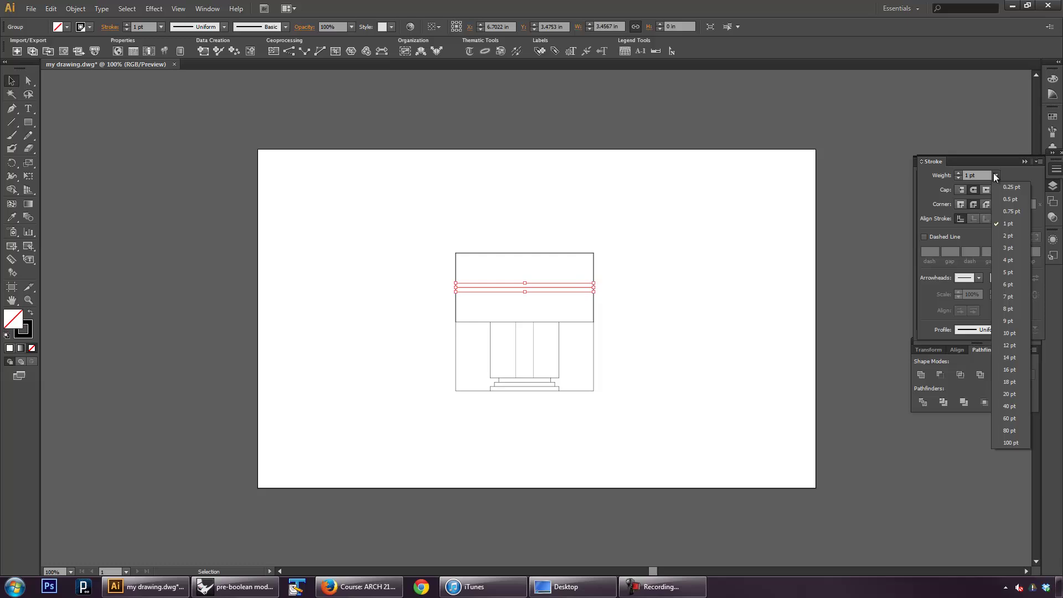
pyautogui.click(1018, 205)
pyautogui.click(689, 209)
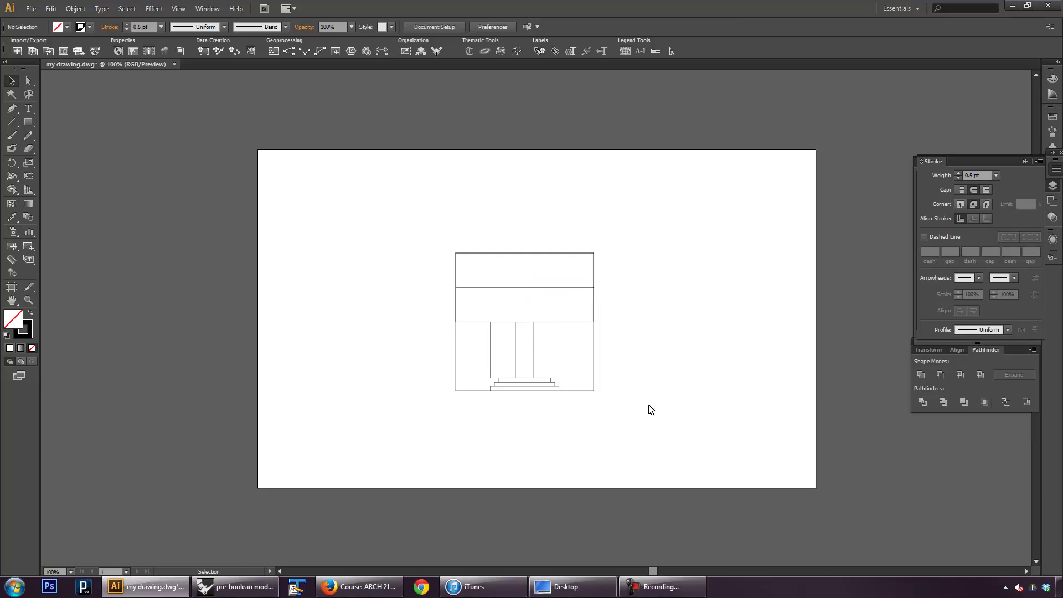
pyautogui.click(585, 323)
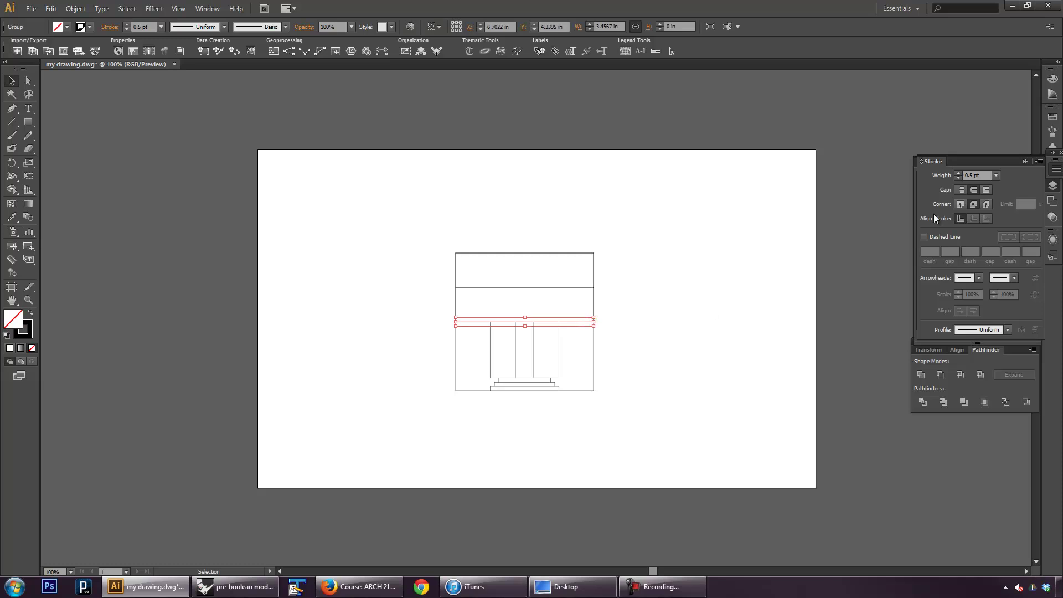
pyautogui.click(995, 176)
pyautogui.click(1009, 212)
pyautogui.click(610, 283)
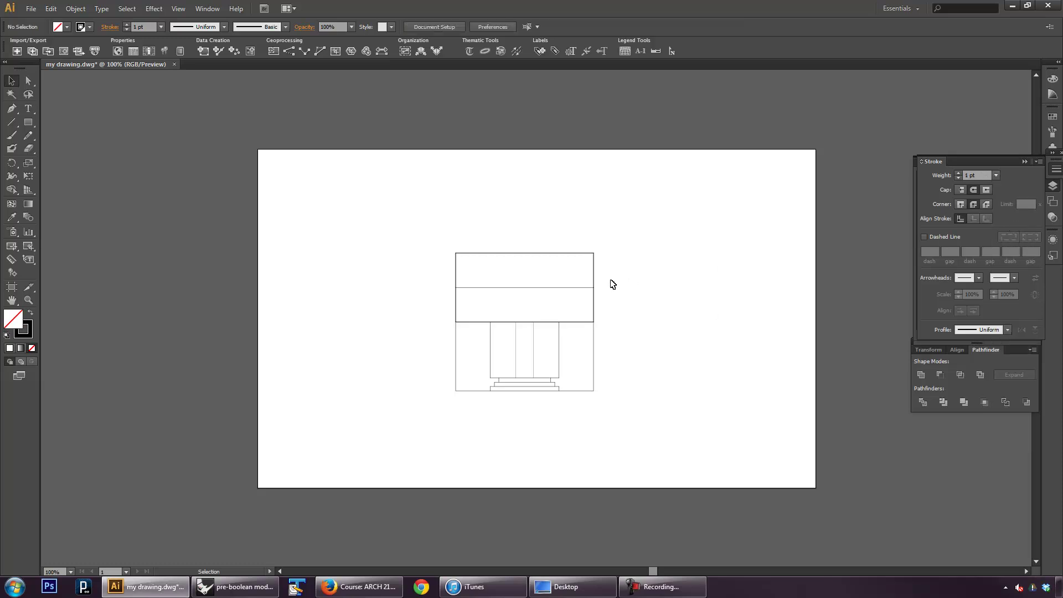
# Step: Zoom in and set the base step rectangles' stroke to 1 pt
pyautogui.click(28, 300)
pyautogui.click(543, 318)
pyautogui.click(560, 311)
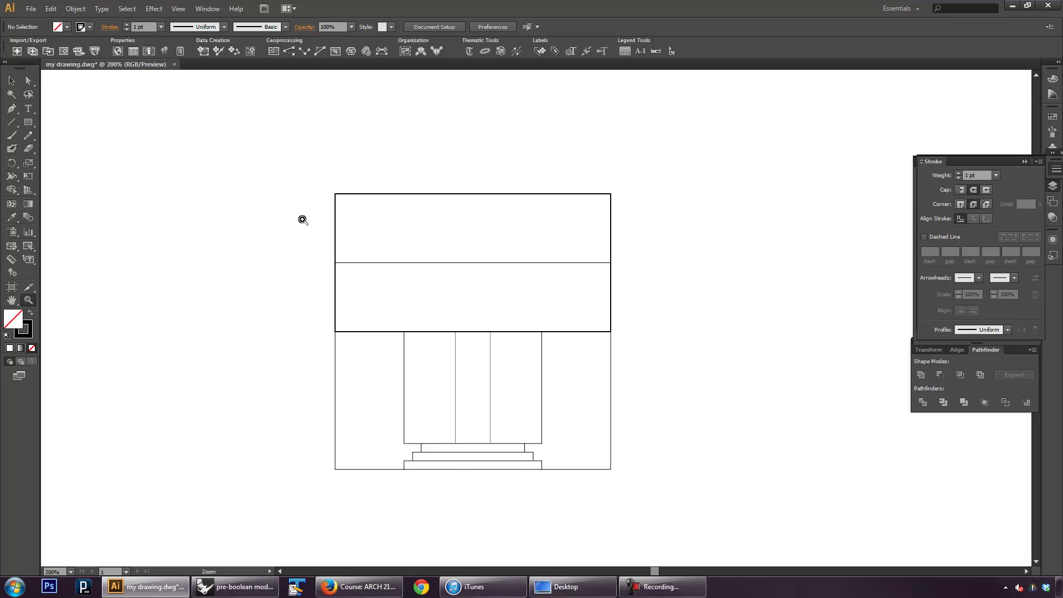
pyautogui.click(12, 82)
pyautogui.moveTo(497, 465); pyautogui.dragTo(402, 451)
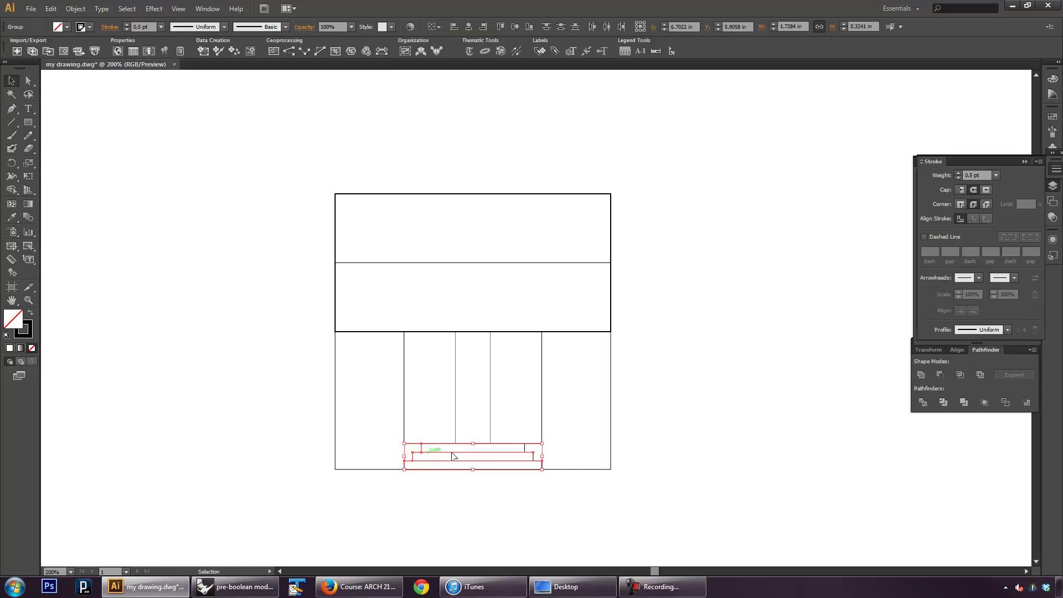
pyautogui.click(541, 488)
pyautogui.moveTo(549, 485); pyautogui.dragTo(403, 453)
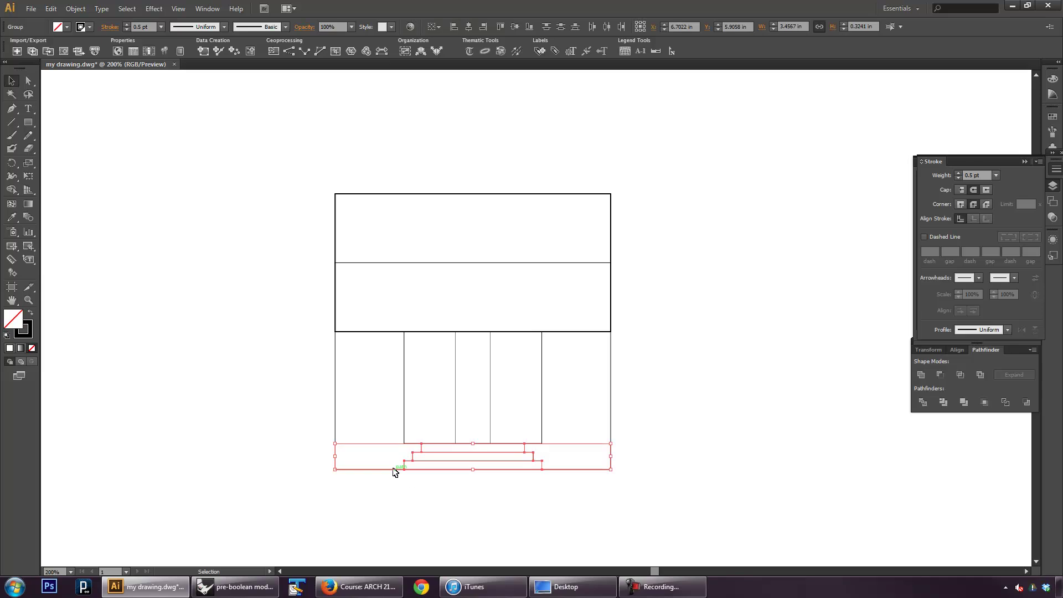
pyautogui.keyDown('shift'); pyautogui.click(576, 470); pyautogui.keyUp('shift')
pyautogui.click(996, 176)
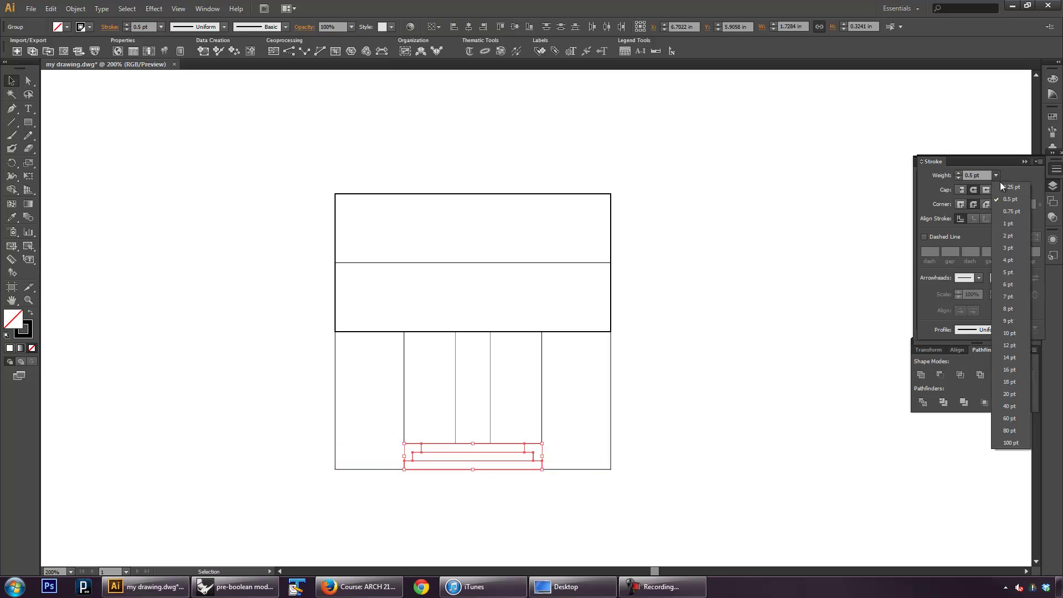
pyautogui.click(1013, 223)
pyautogui.click(798, 280)
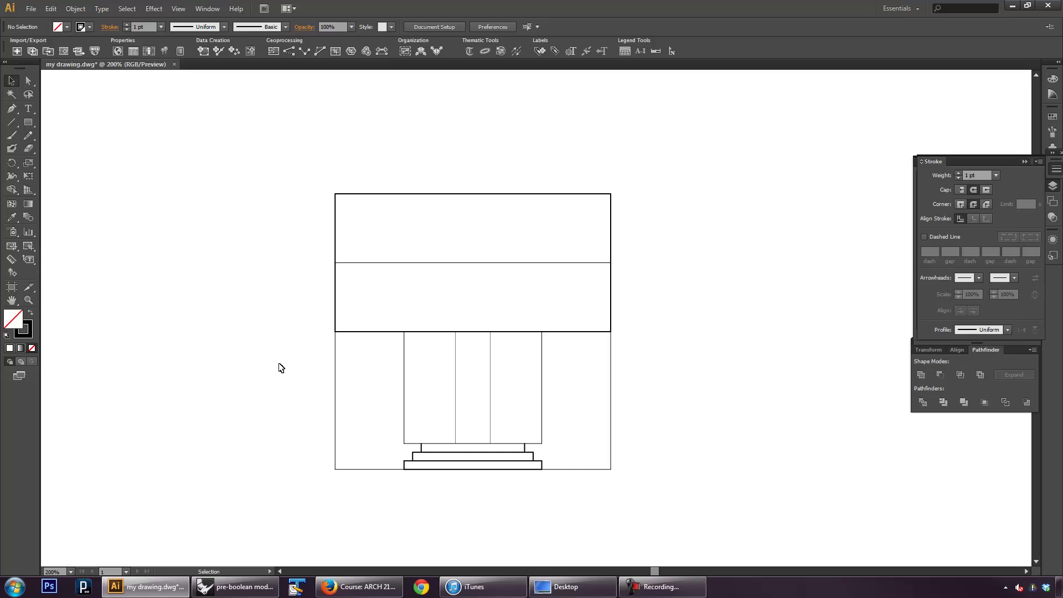
# Step: Set the thin line atop the base steps to a 1 pt stroke
pyautogui.click(28, 301)
pyautogui.click(507, 381)
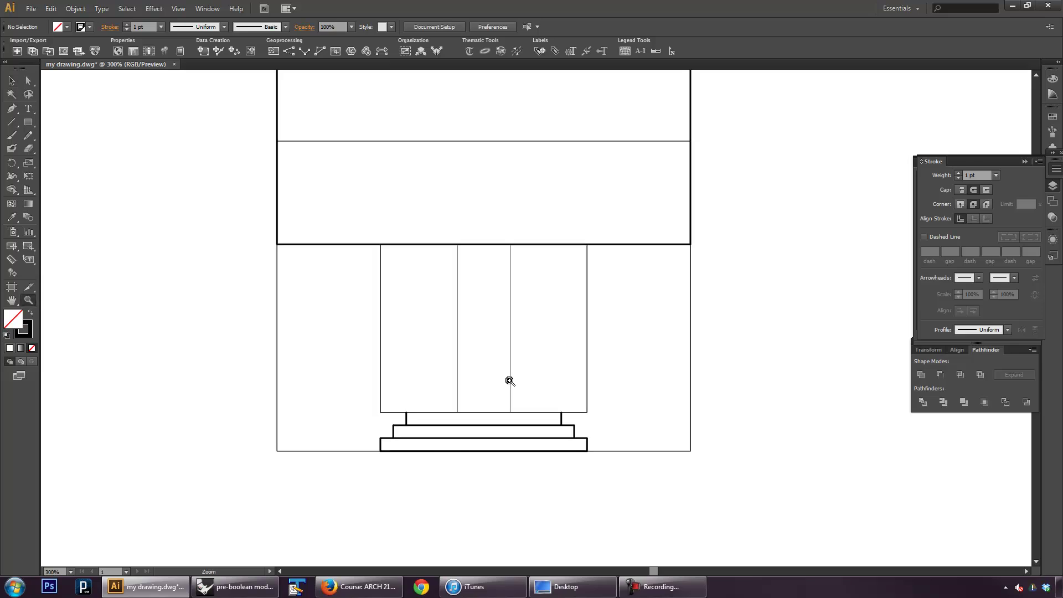
pyautogui.press('v')
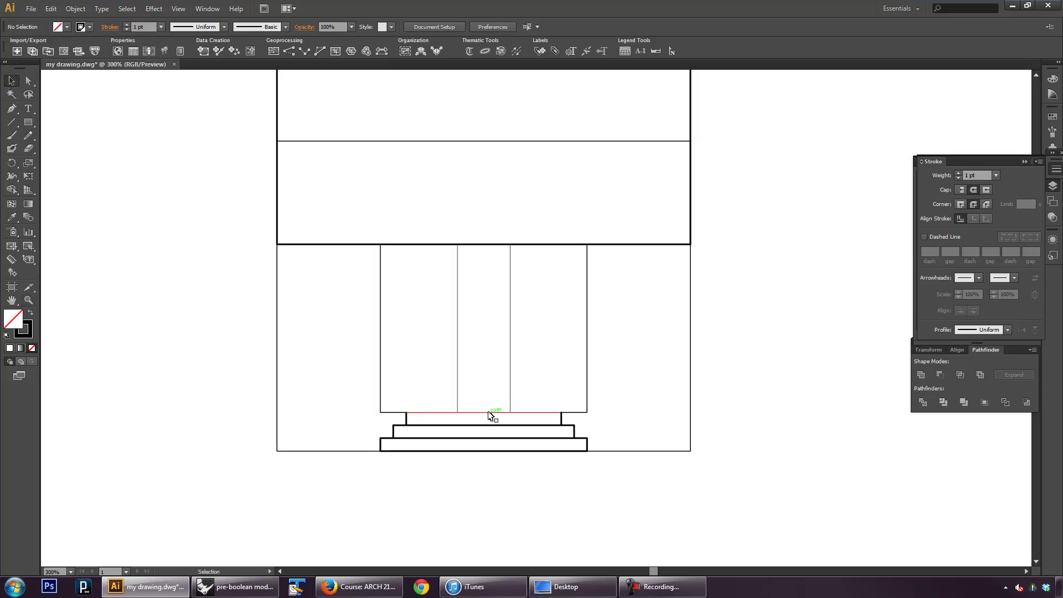
pyautogui.click(482, 412)
pyautogui.click(996, 175)
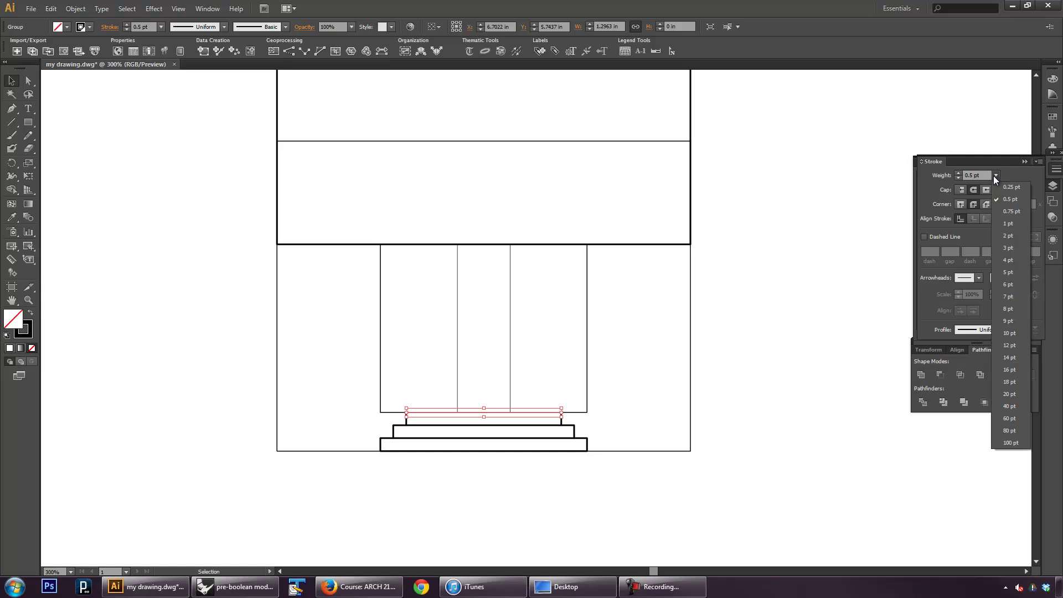
pyautogui.click(1009, 223)
pyautogui.click(672, 328)
pyautogui.scroll(3, 799, 330)
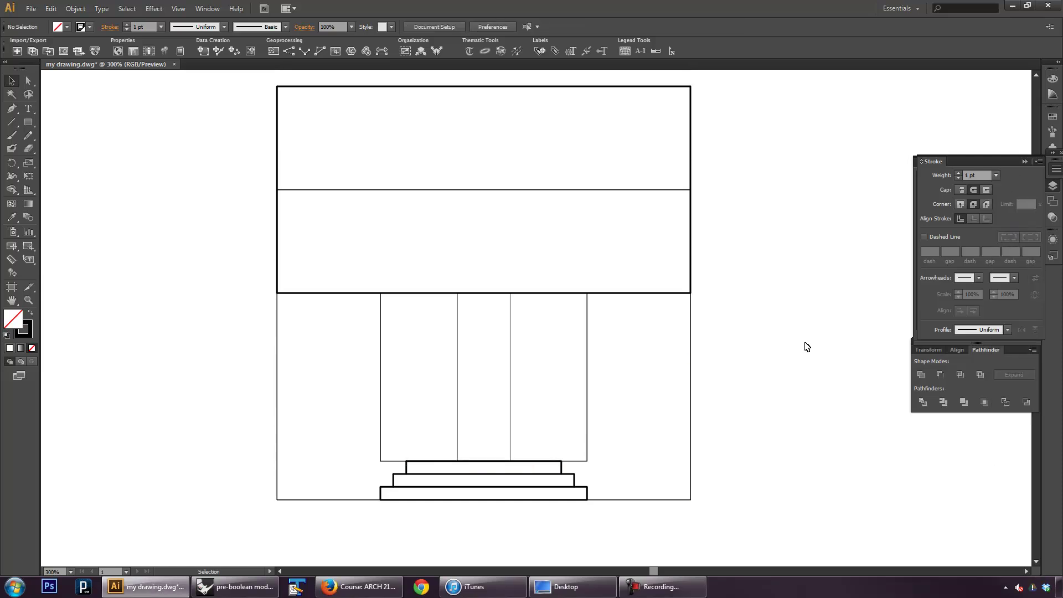
pyautogui.scroll(1, 806, 347)
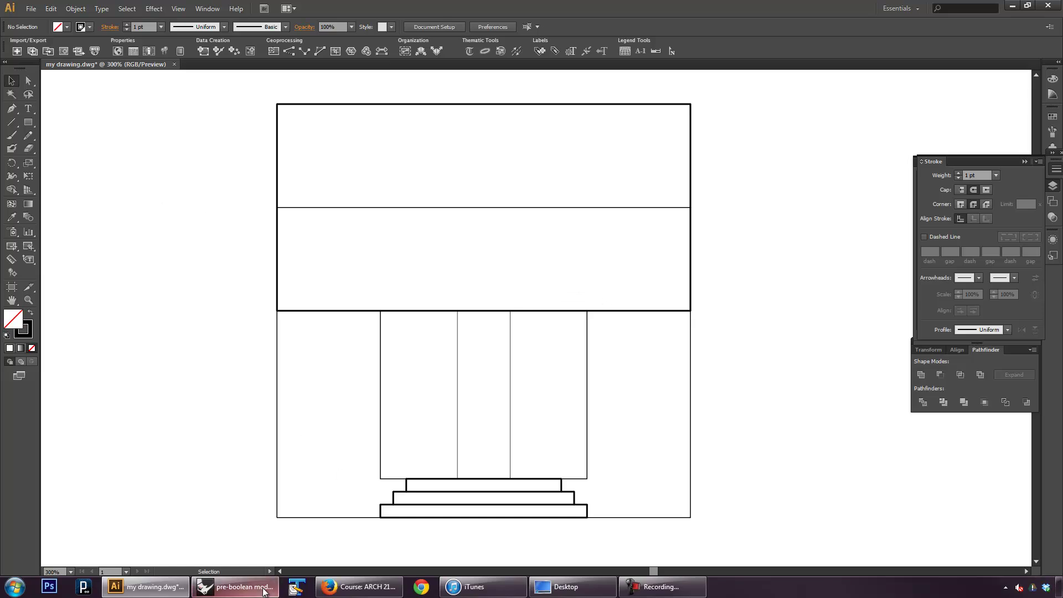
# Step: Back in Rhino, select and delete all 27 Make2D drawing curves
pyautogui.click(235, 587)
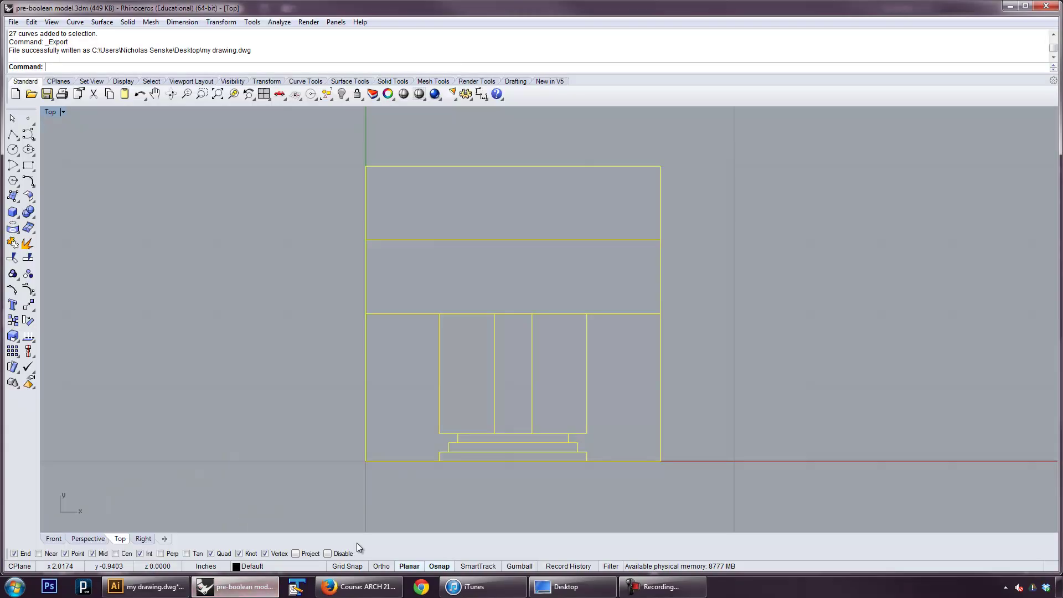
pyautogui.click(313, 263)
pyautogui.moveTo(783, 493); pyautogui.dragTo(303, 150)
pyautogui.press('Delete')
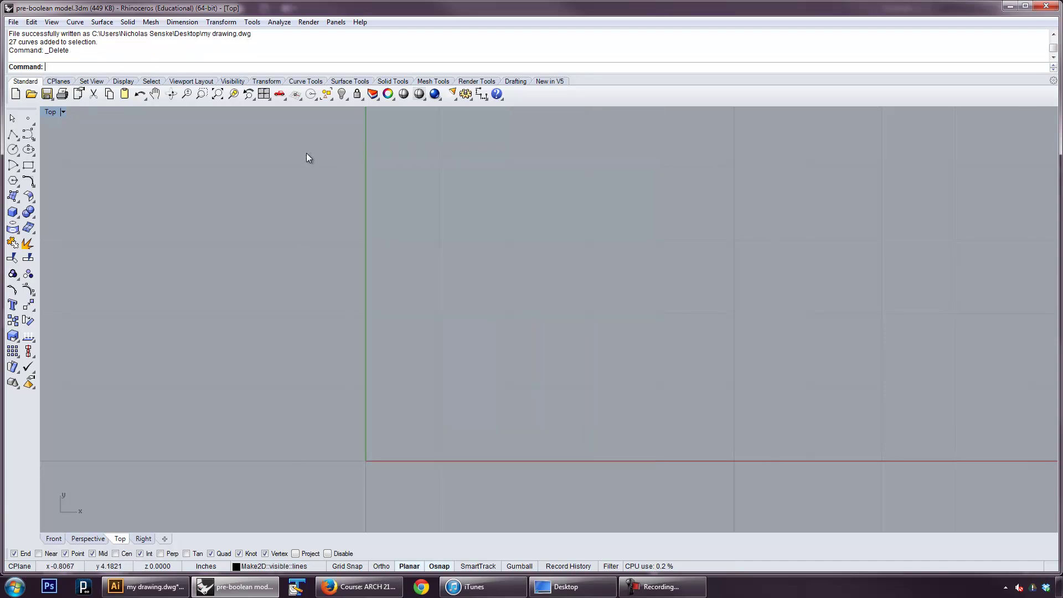
# Step: Switch to a Perspective view, Show the hidden mold displayed shaded, then bring up the desktop folder
pyautogui.click(52, 113)
pyautogui.moveTo(166, 311)
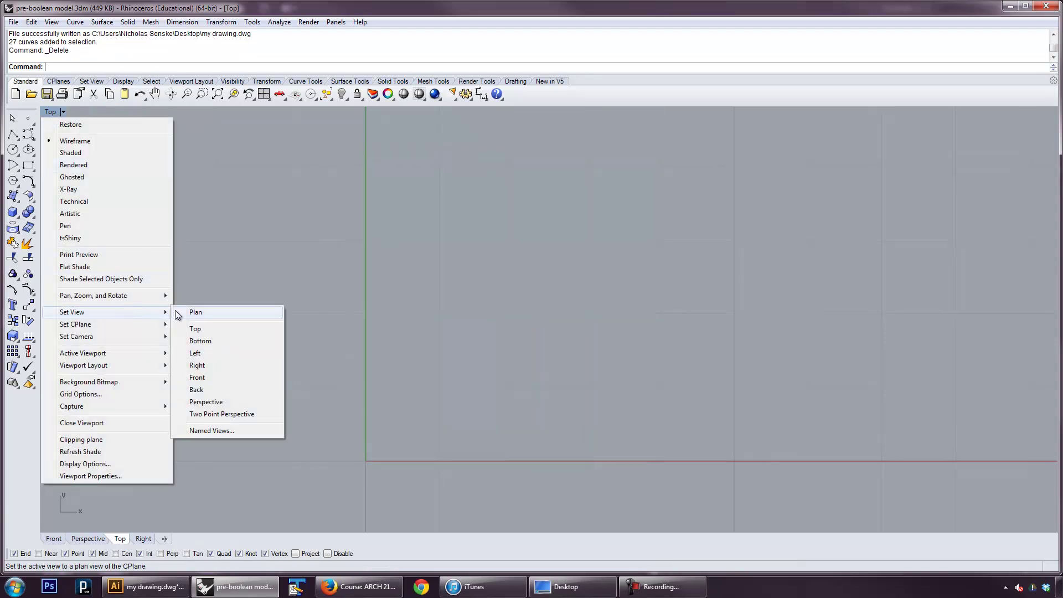
pyautogui.click(230, 403)
pyautogui.write('show')
pyautogui.press('Return')
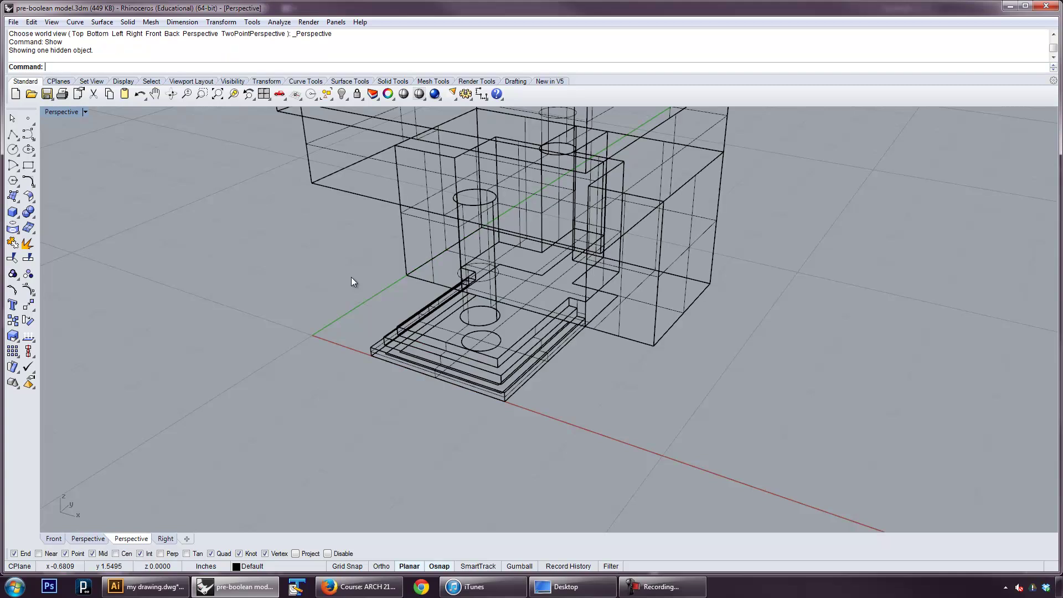
pyautogui.scroll(-3, 351, 277)
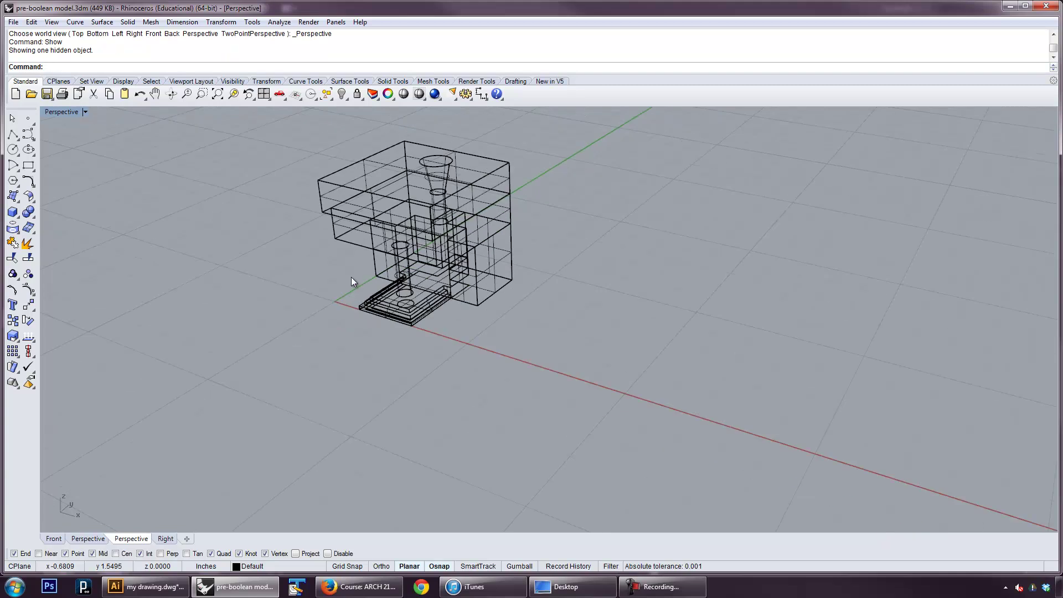
pyautogui.click(59, 112)
pyautogui.click(74, 152)
pyautogui.moveTo(354, 274); pyautogui.dragTo(560, 266, button='right')
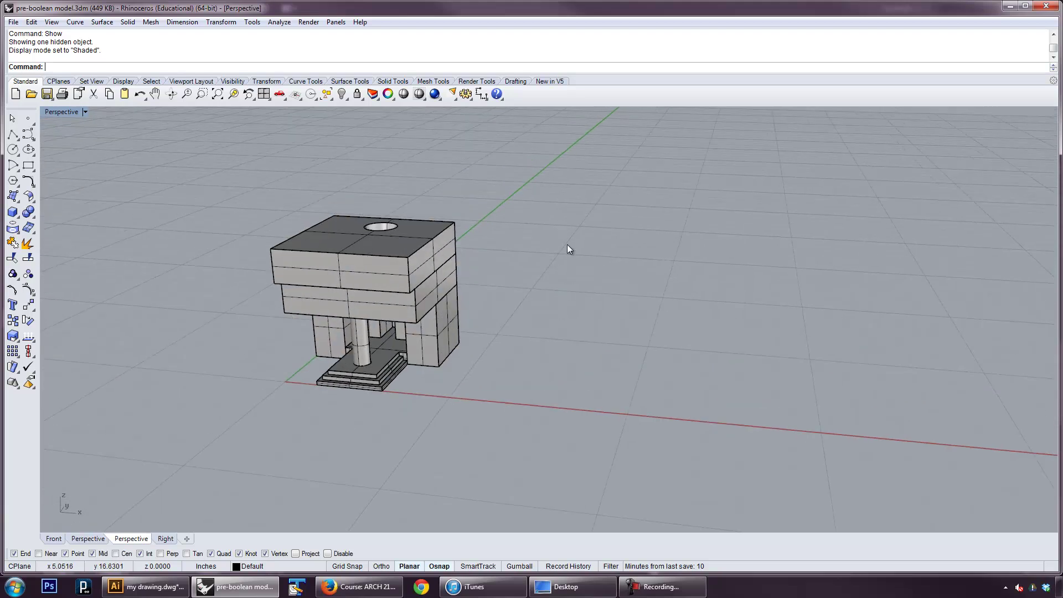
pyautogui.click(359, 587)
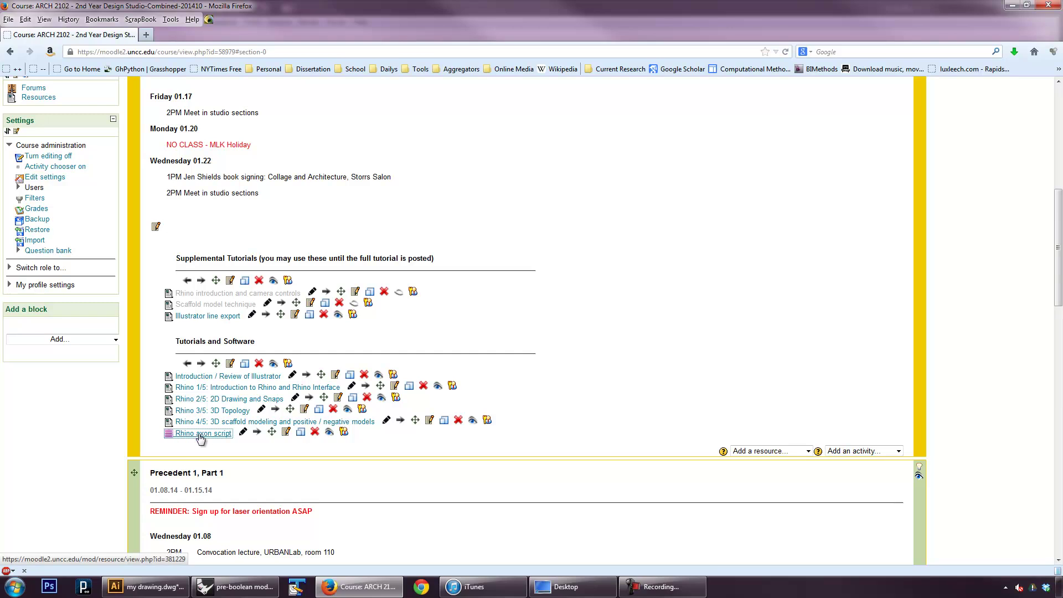
pyautogui.click(571, 587)
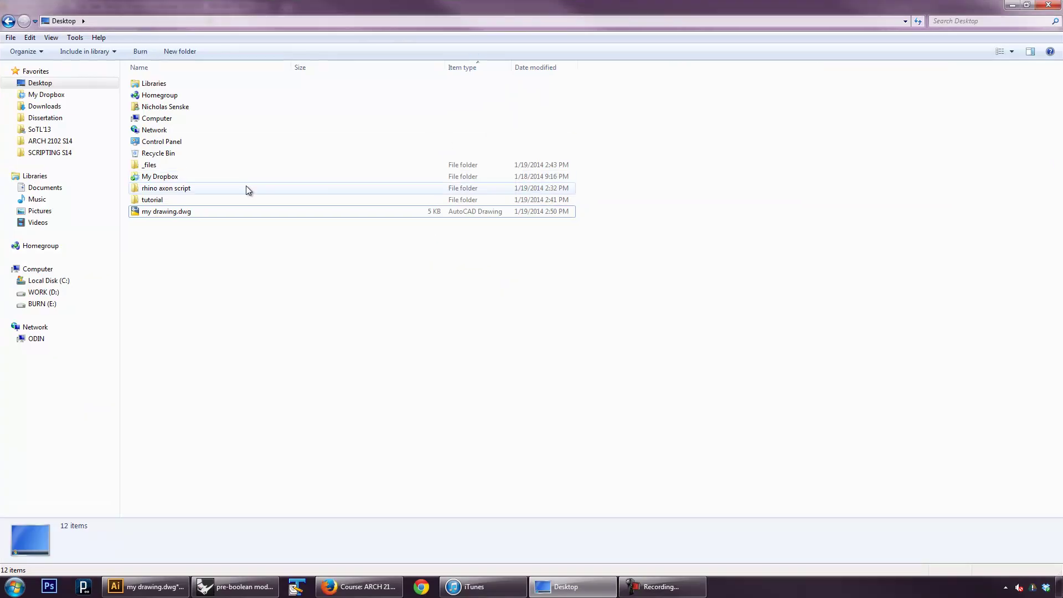
# Step: Open the rhino axon script folder and axon-script.txt in TextPad, then minimize TextPad
pyautogui.doubleClick(245, 189)
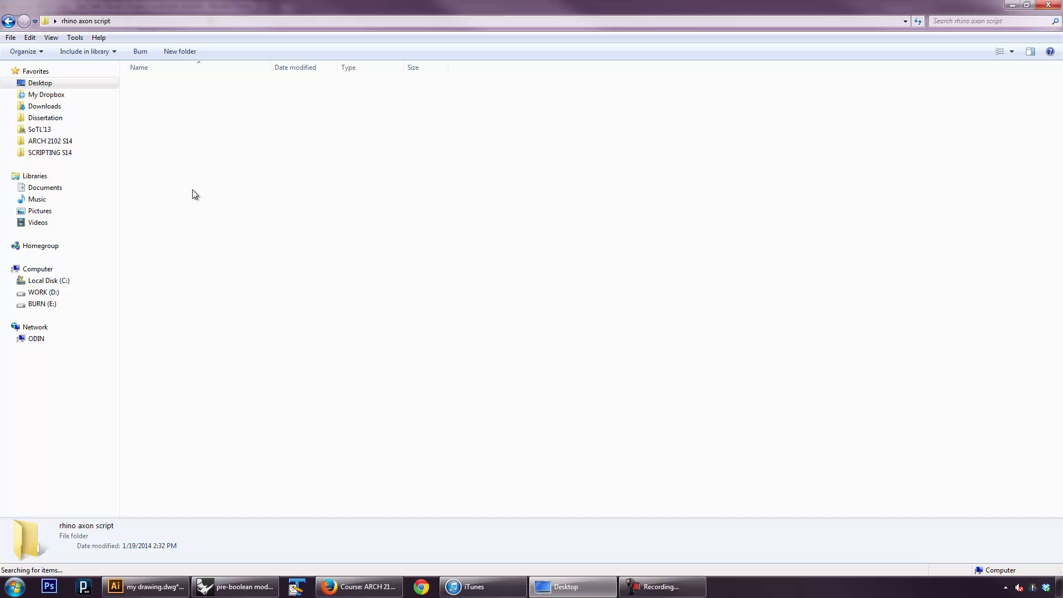
pyautogui.doubleClick(158, 113)
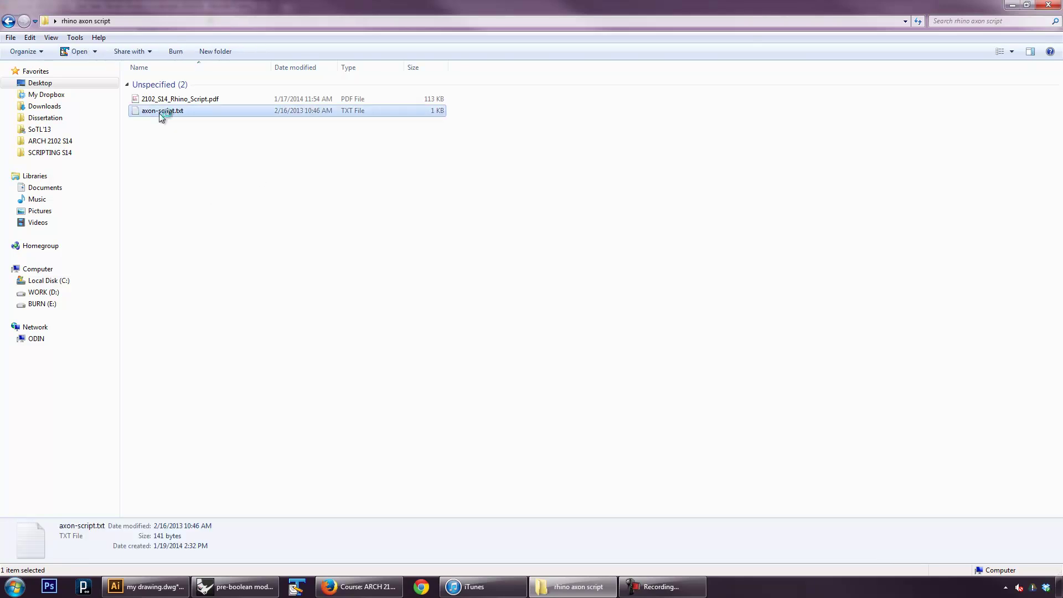
pyautogui.click(444, 111)
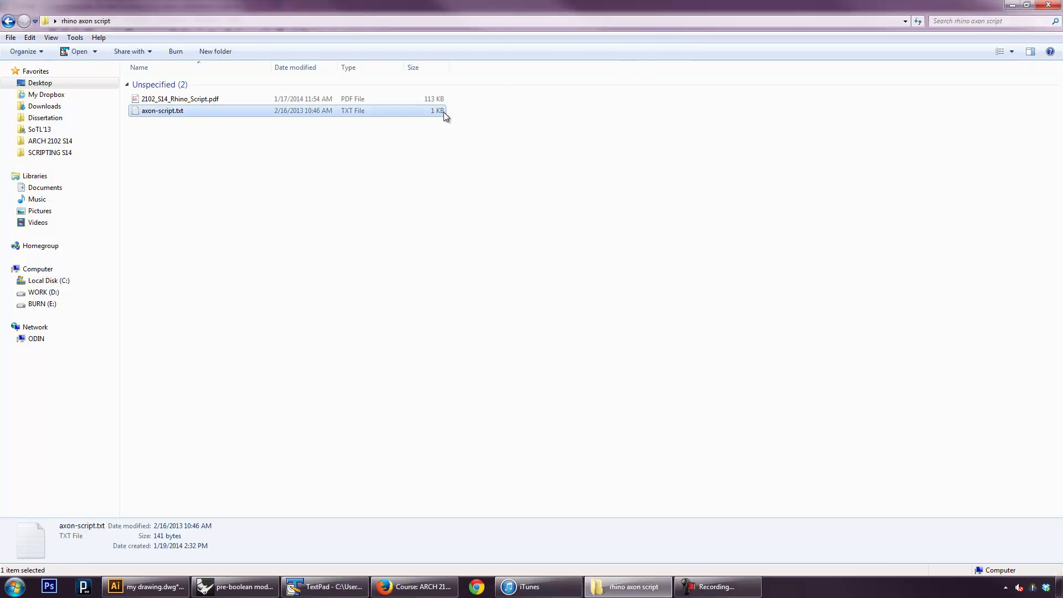
pyautogui.click(324, 587)
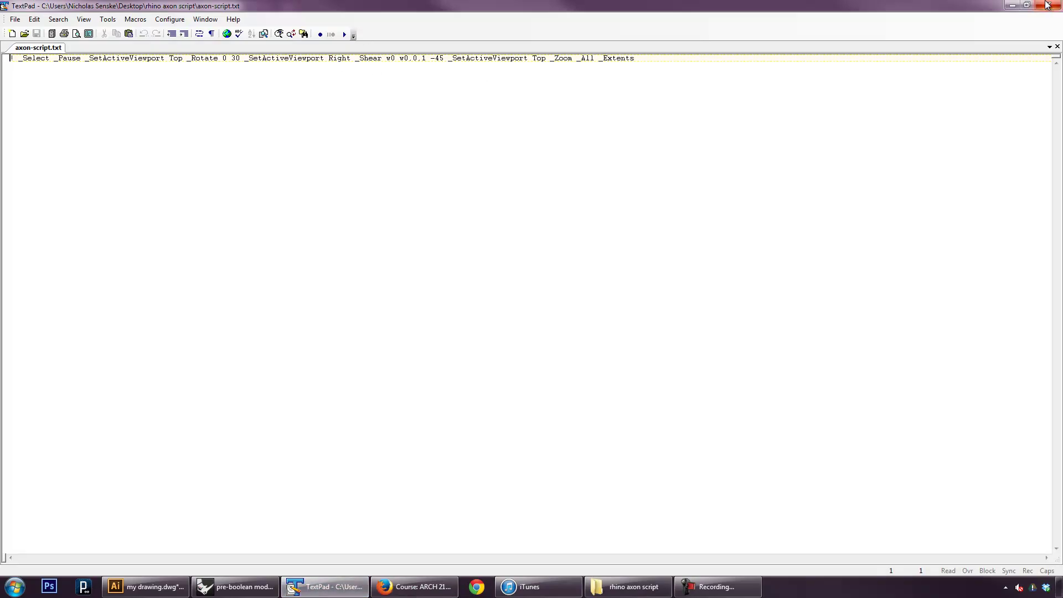
pyautogui.click(1013, 5)
# Step: Open 2102_S14_Rhino_Script.pdf in Acrobat, read the axonometric script steps, then minimize it
pyautogui.doubleClick(207, 102)
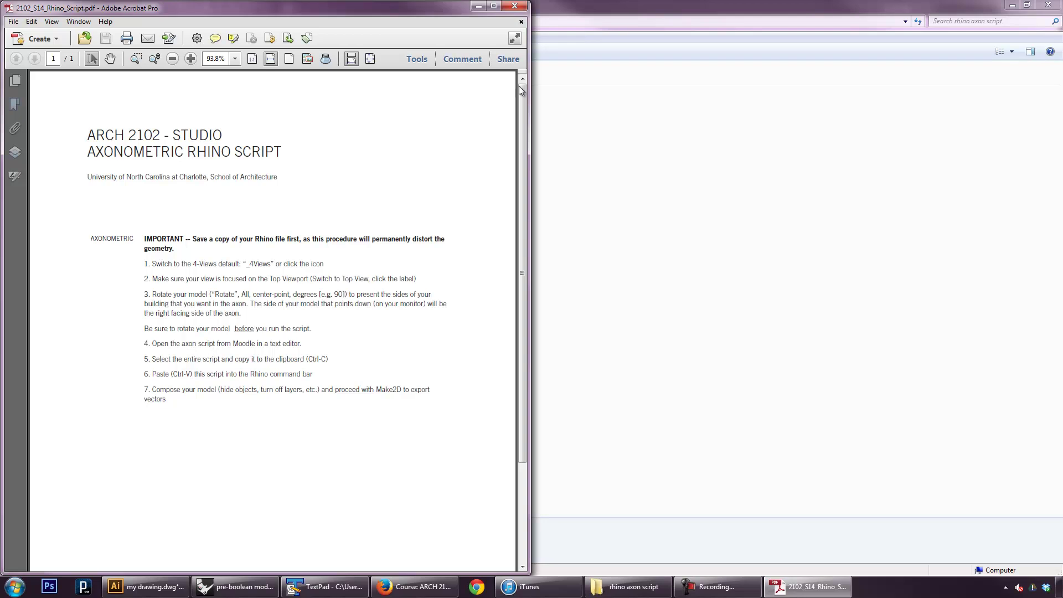
pyautogui.click(479, 6)
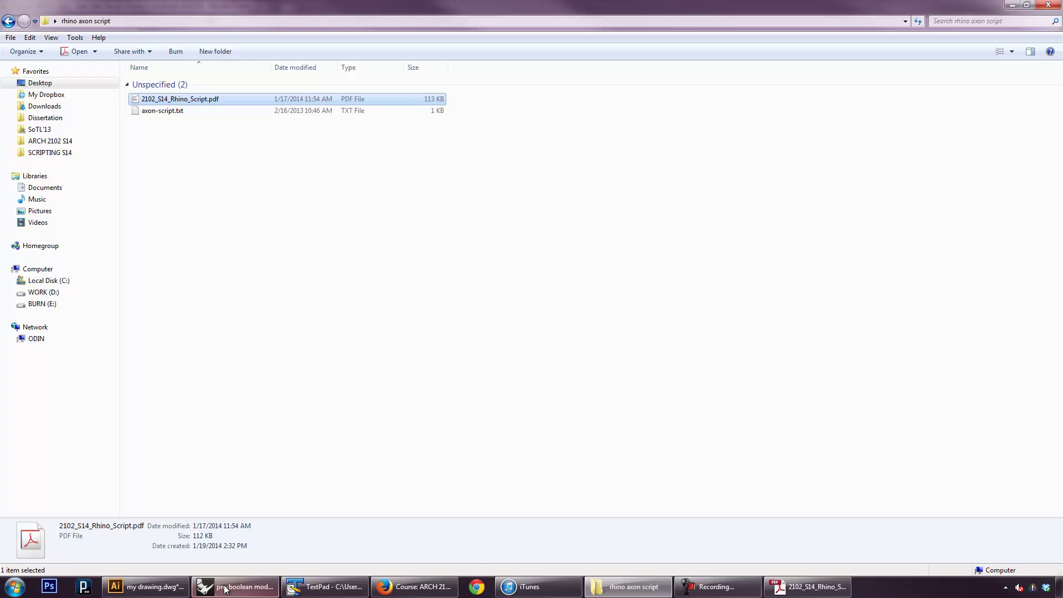
# Step: Switch Rhino to four viewports with Top framed on the model, then select all of axon-script.txt
pyautogui.click(225, 588)
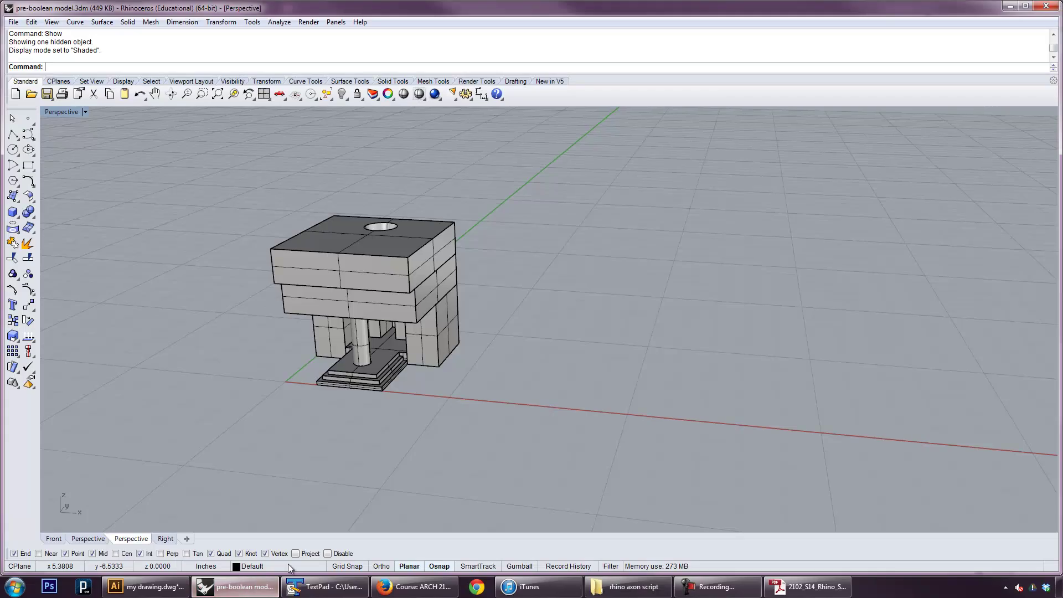
pyautogui.click(264, 93)
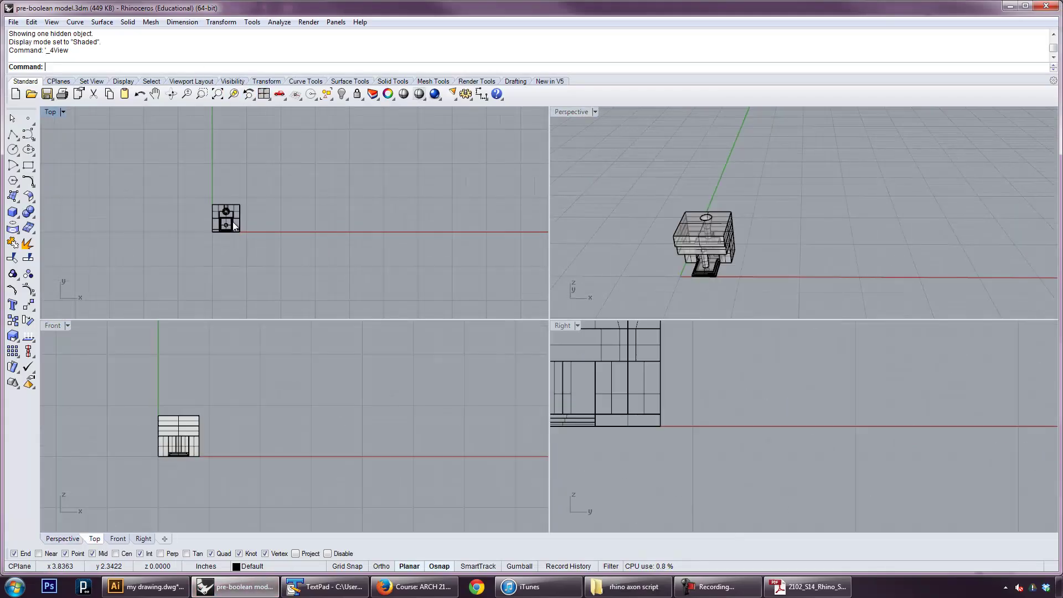
pyautogui.scroll(7, 235, 223)
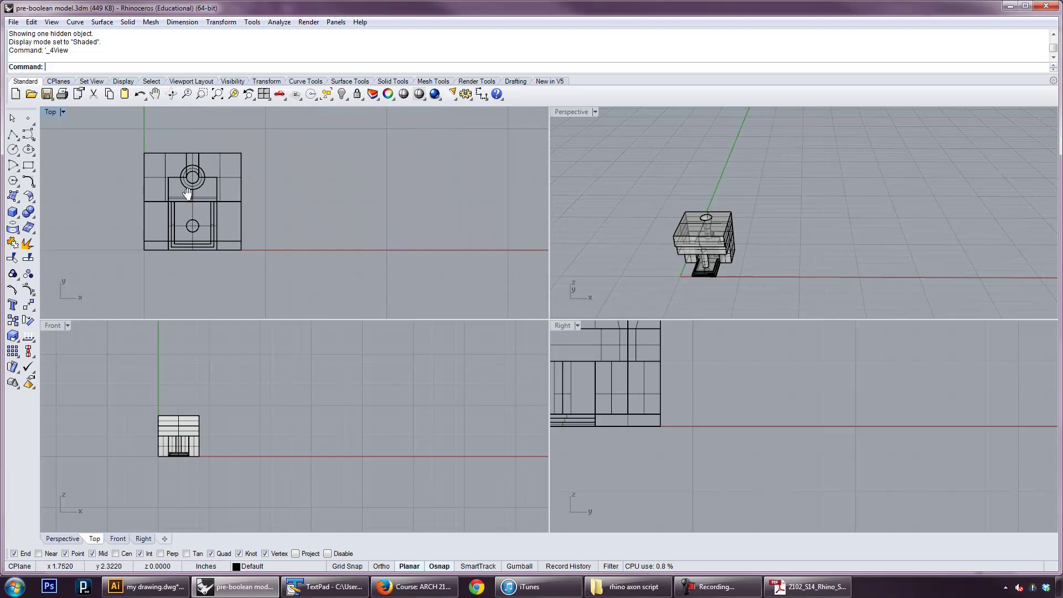
pyautogui.moveTo(187, 193); pyautogui.dragTo(253, 194, button='right')
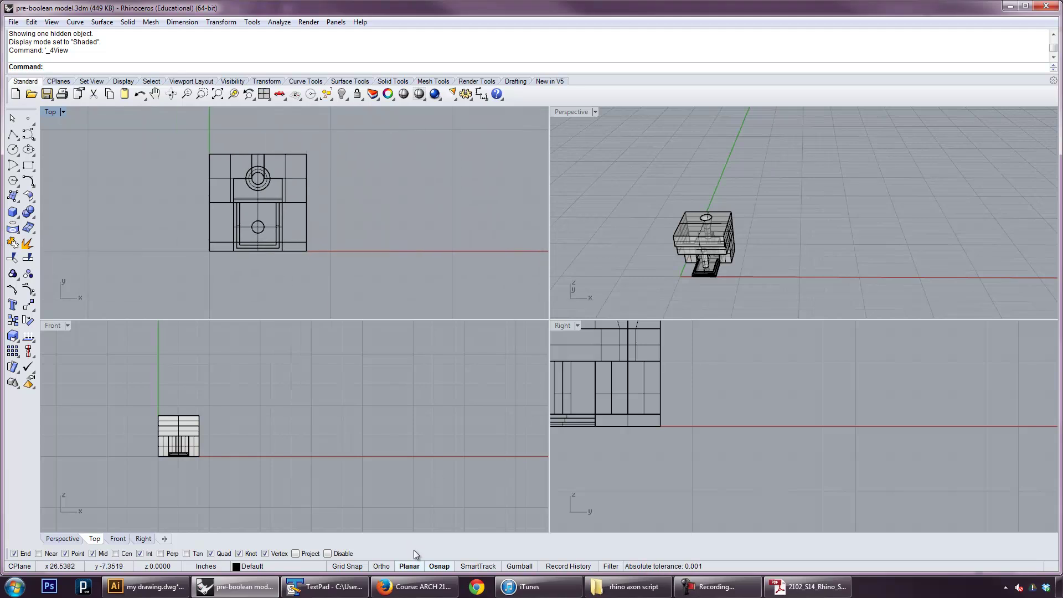
pyautogui.click(325, 586)
pyautogui.hotkey('ctrl', 'a')
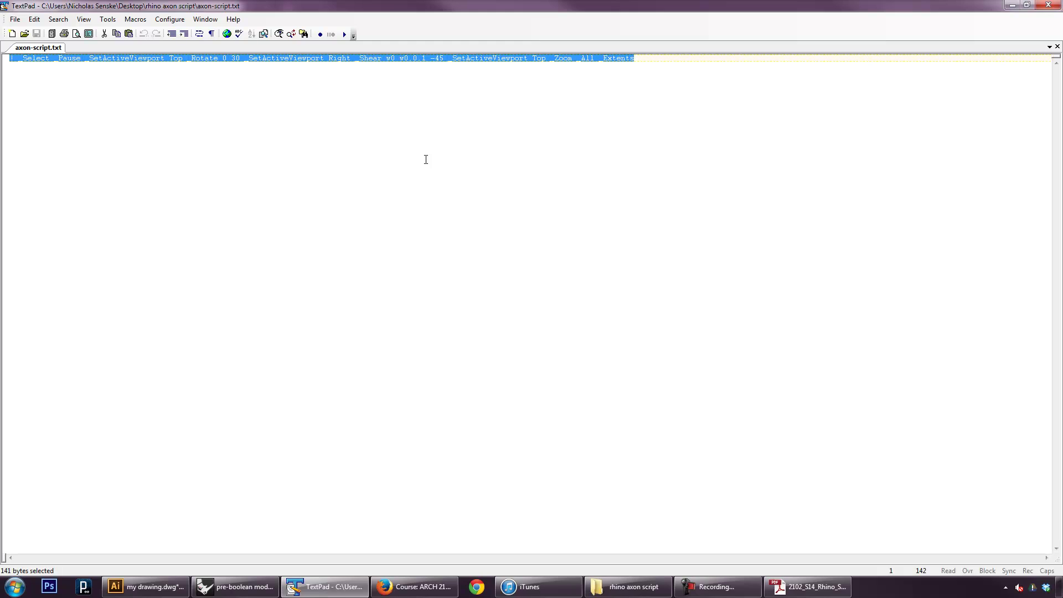
# Step: Paste the axon script into Rhino, window-select the whole model to rotate and shear it, and shade the Top view
pyautogui.click(234, 587)
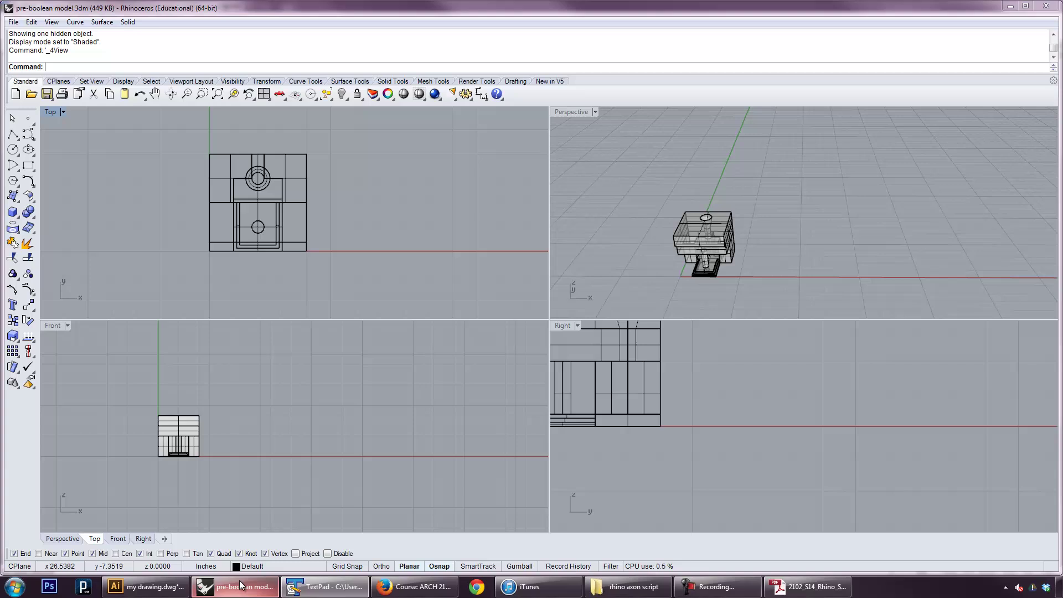
pyautogui.hotkey('ctrl', 'v')
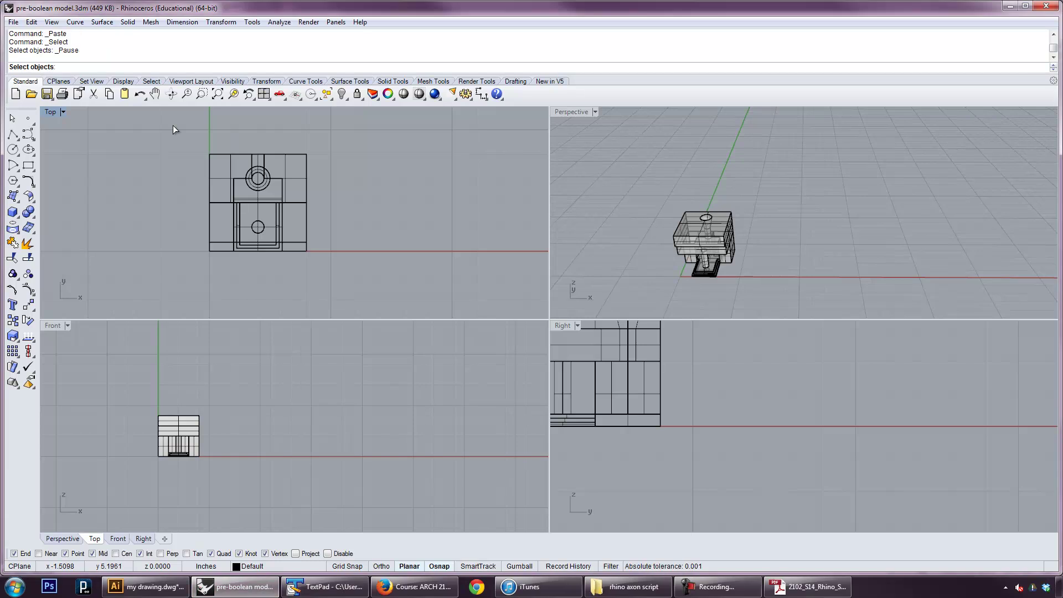
pyautogui.moveTo(173, 126); pyautogui.dragTo(353, 308)
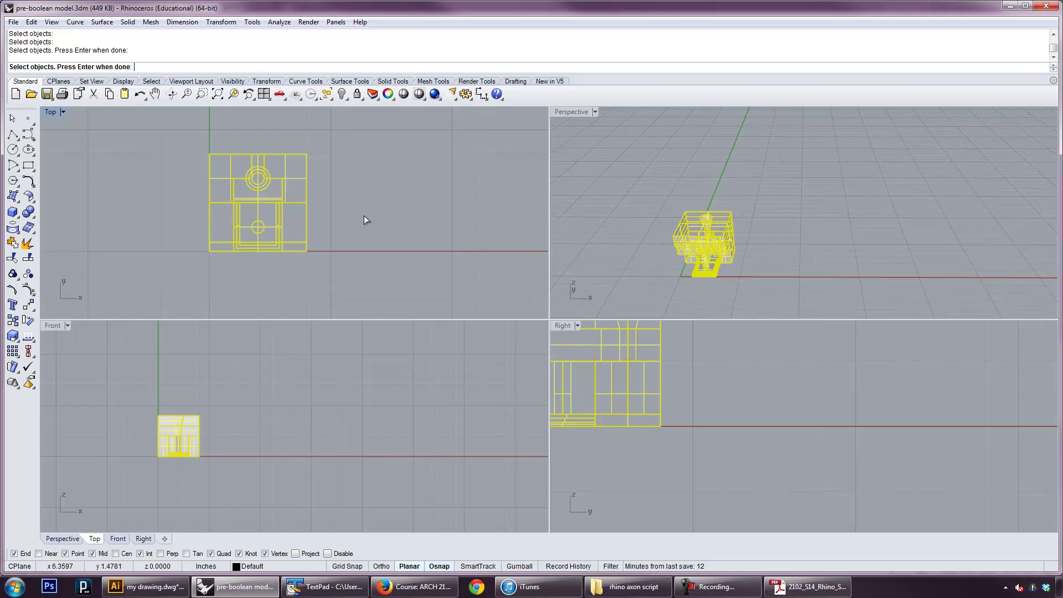
pyautogui.press('Return')
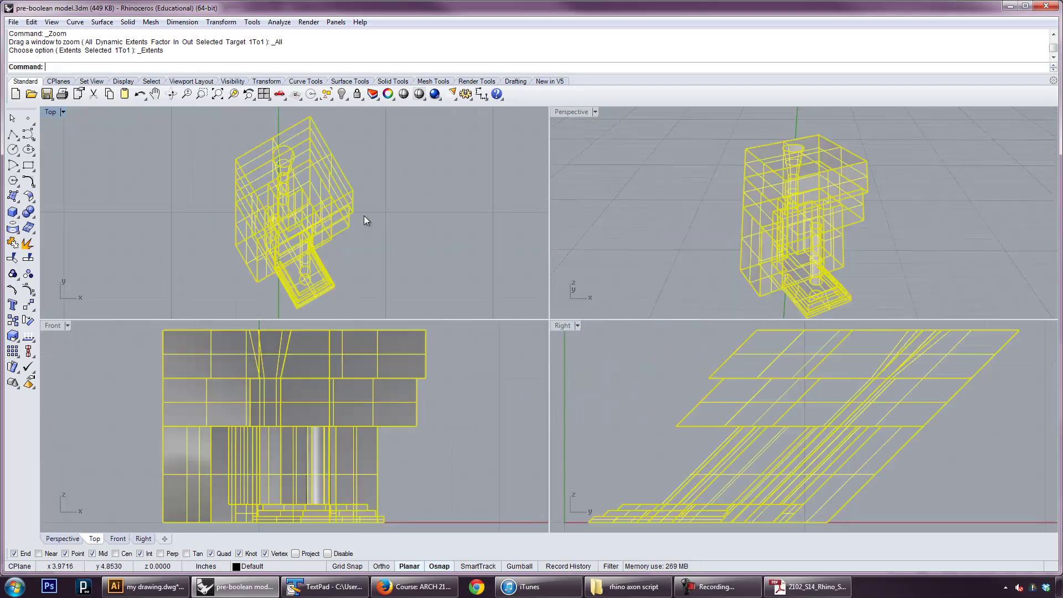
pyautogui.click(365, 220)
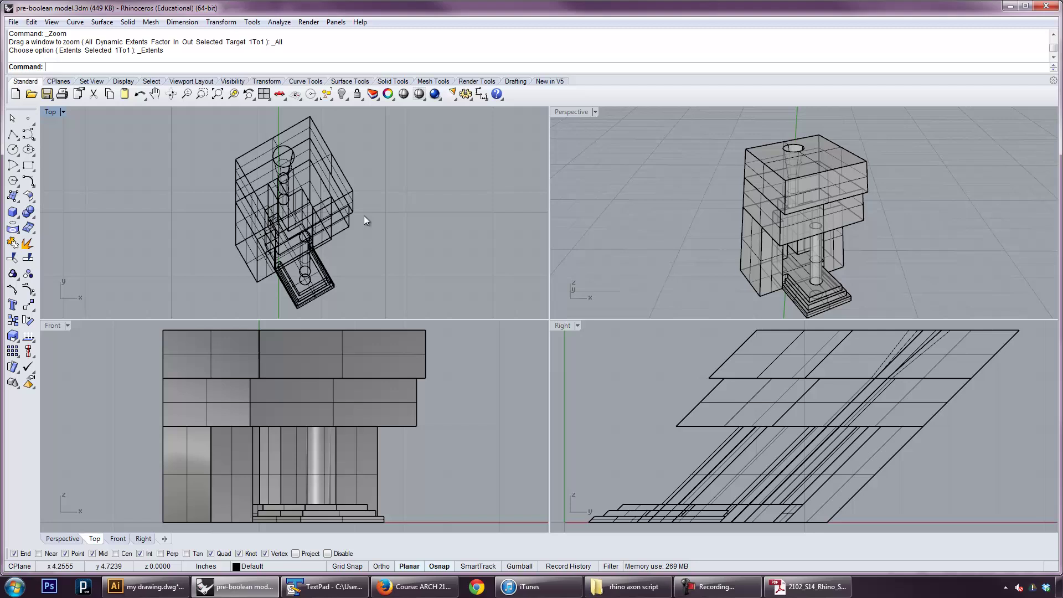
pyautogui.click(50, 112)
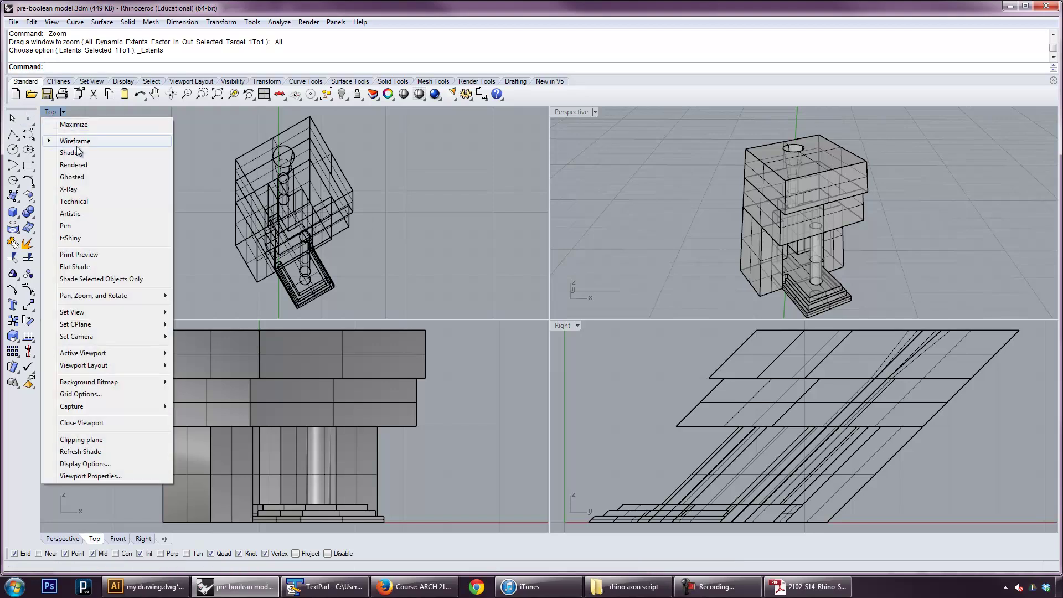
pyautogui.click(103, 158)
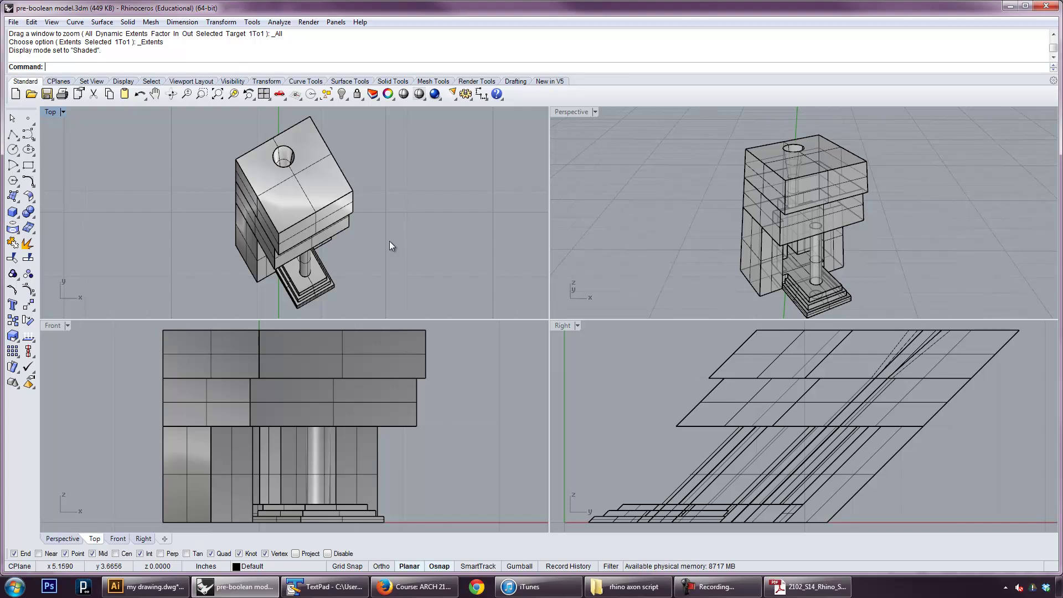
# Step: Undo the axon shear and rotation, then rotate the mold a quarter-turn about its corner
pyautogui.hotkey('ctrl', 'z')
pyautogui.hotkey('ctrl', 'z')
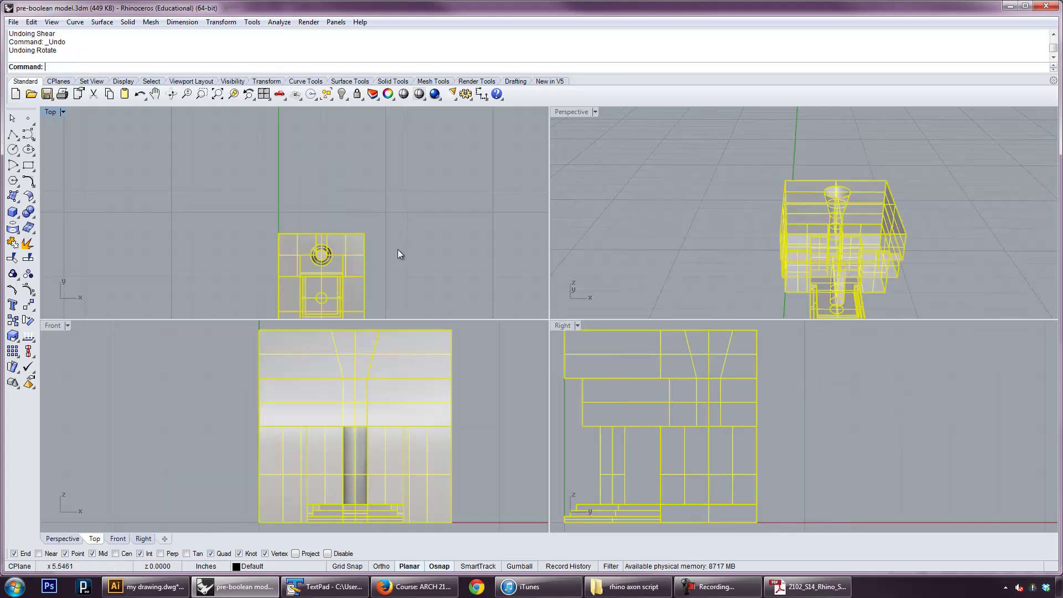
pyautogui.moveTo(400, 260); pyautogui.dragTo(365, 202, button='right')
pyautogui.click(221, 166)
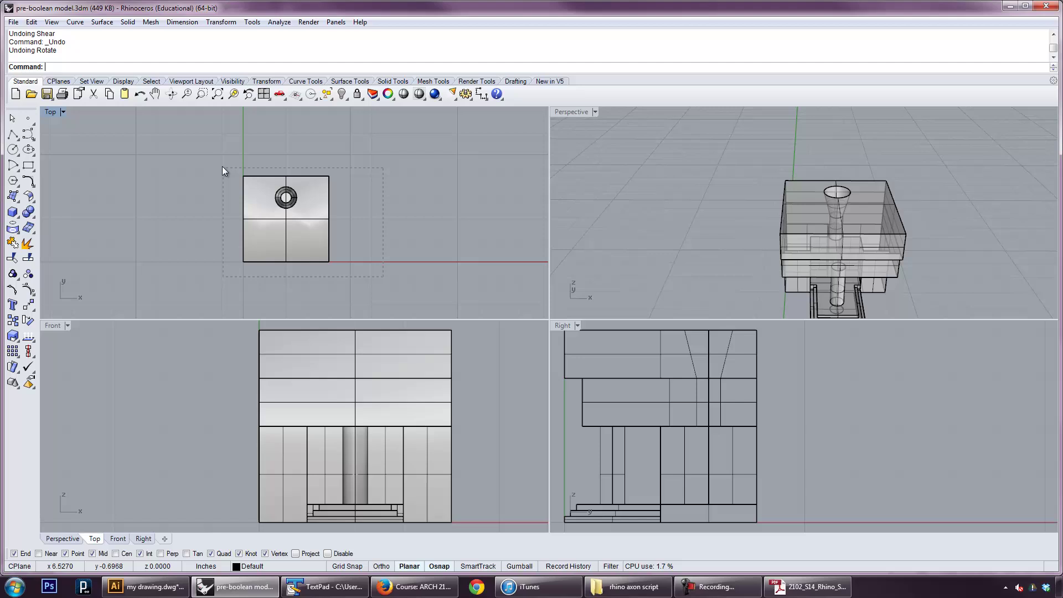
pyautogui.hotkey('ctrl', 'a')
pyautogui.write('rotate')
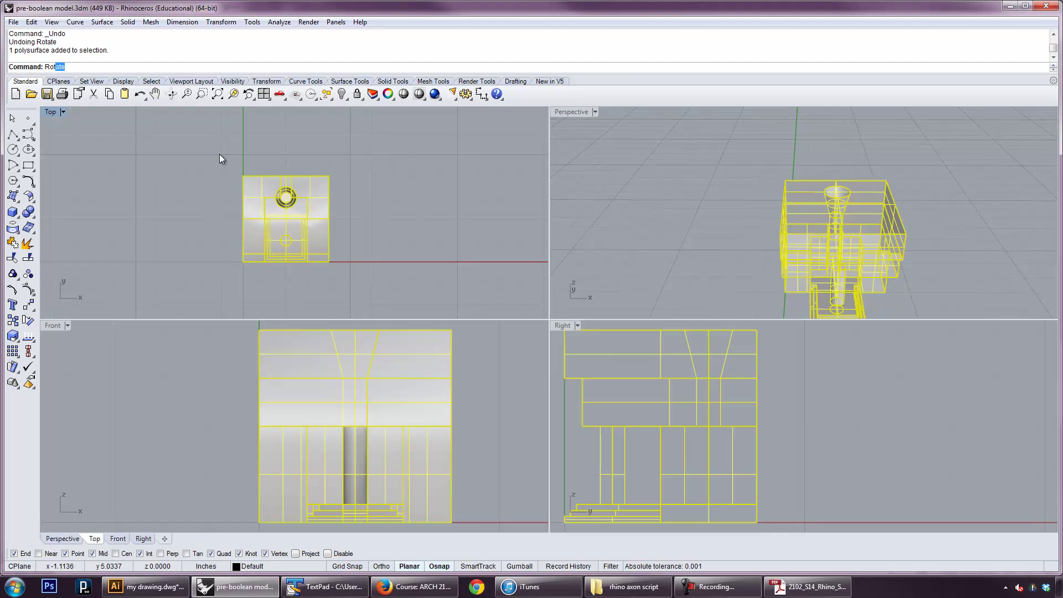
pyautogui.press('Return')
pyautogui.click(243, 262)
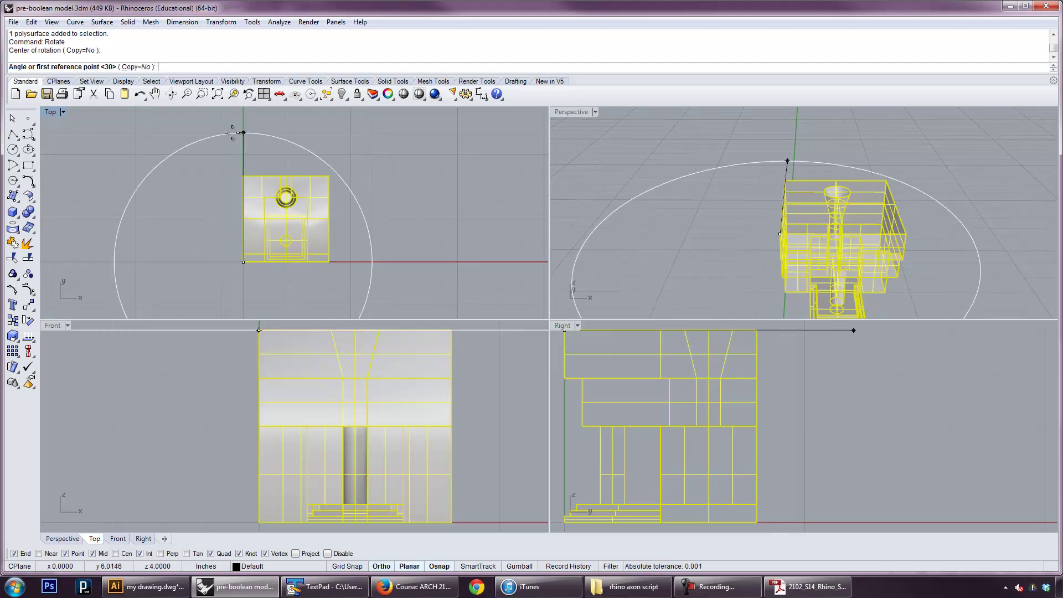
pyautogui.click(372, 262)
pyautogui.click(400, 225)
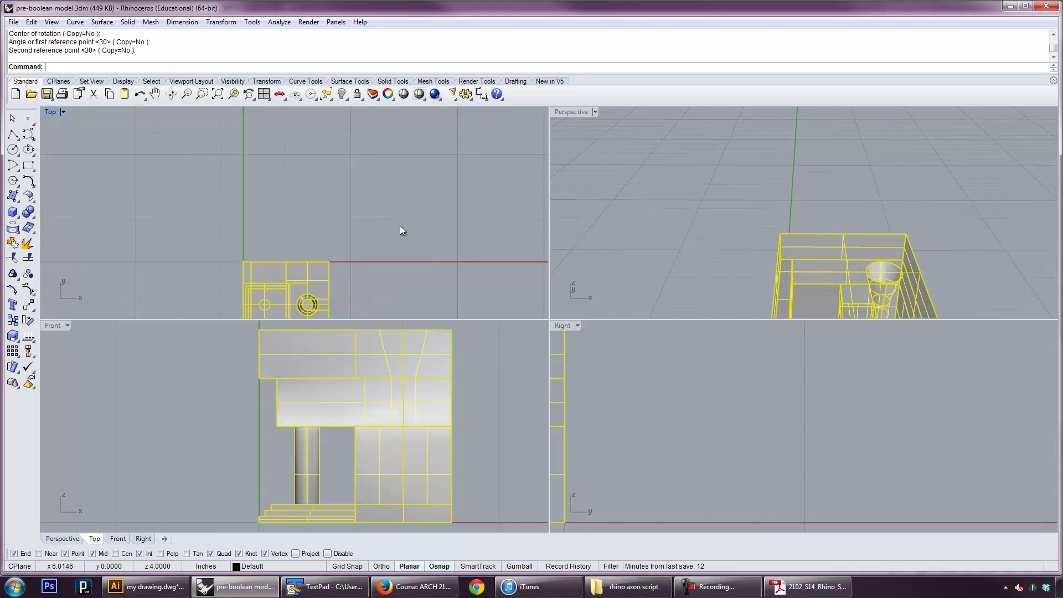
# Step: Reselect the rotated mold and drag it upward in the Top view
pyautogui.moveTo(399, 225); pyautogui.dragTo(349, 155, button='right')
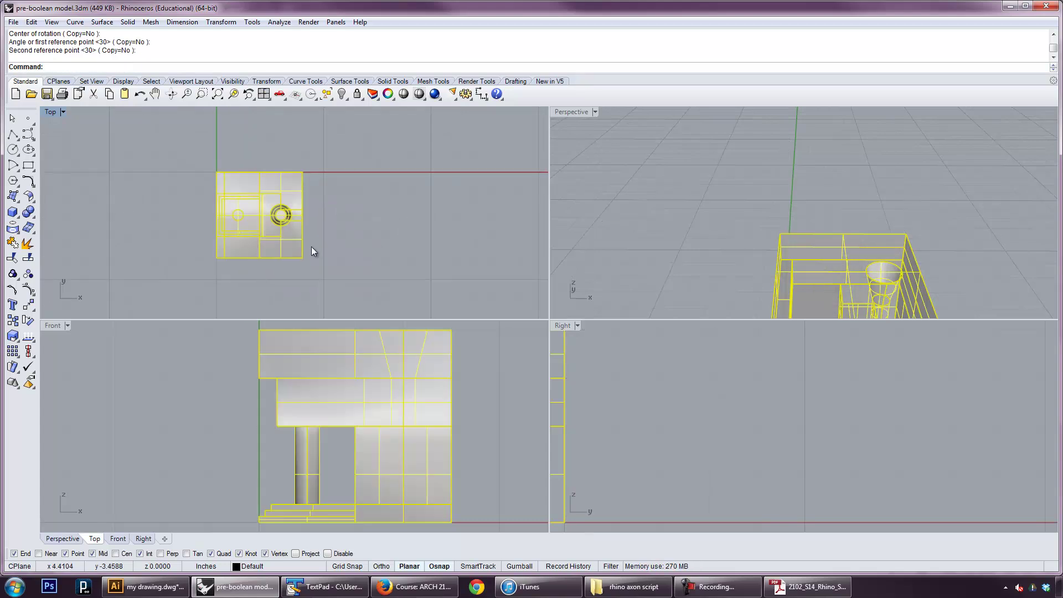
pyautogui.click(273, 272)
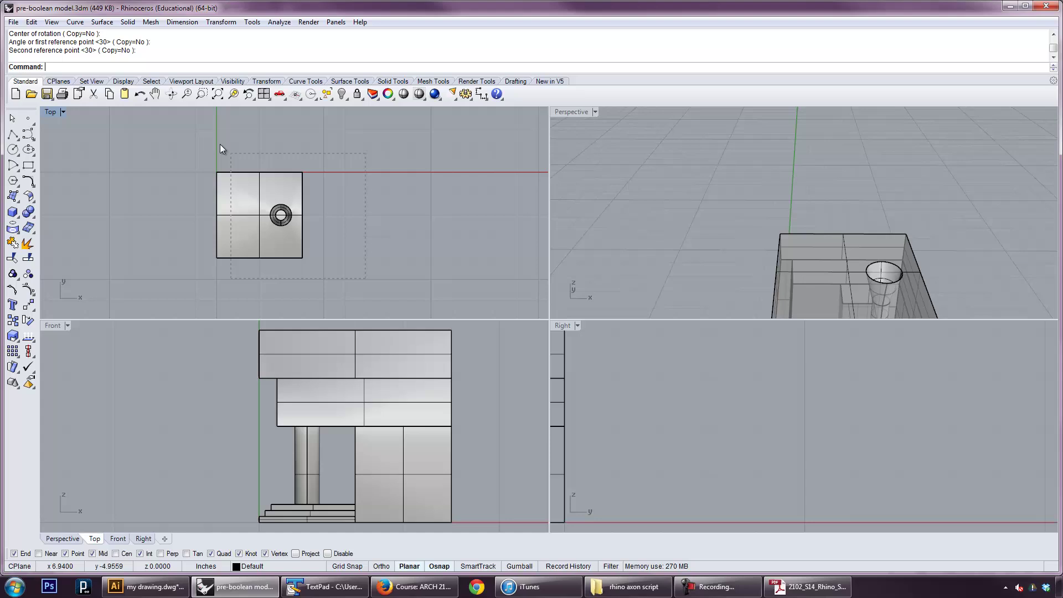
pyautogui.click(240, 261)
pyautogui.moveTo(221, 258); pyautogui.dragTo(226, 172)
# Step: Drop the moved mold in place and clear the selection
pyautogui.moveTo(325, 188); pyautogui.dragTo(349, 252, button='right')
pyautogui.press('Escape')
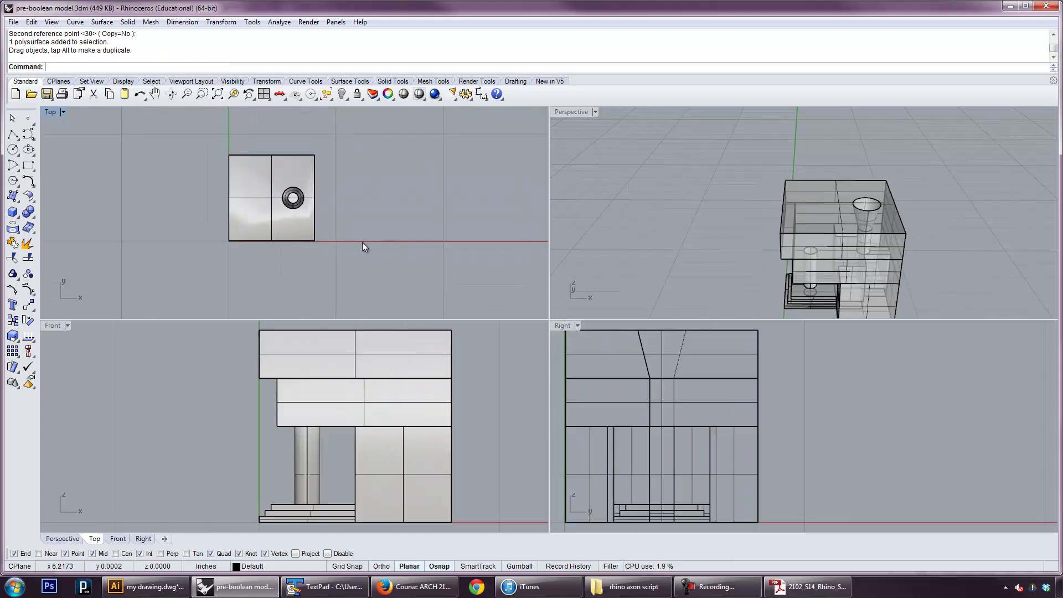
pyautogui.moveTo(344, 177); pyautogui.dragTo(338, 186, button='right')
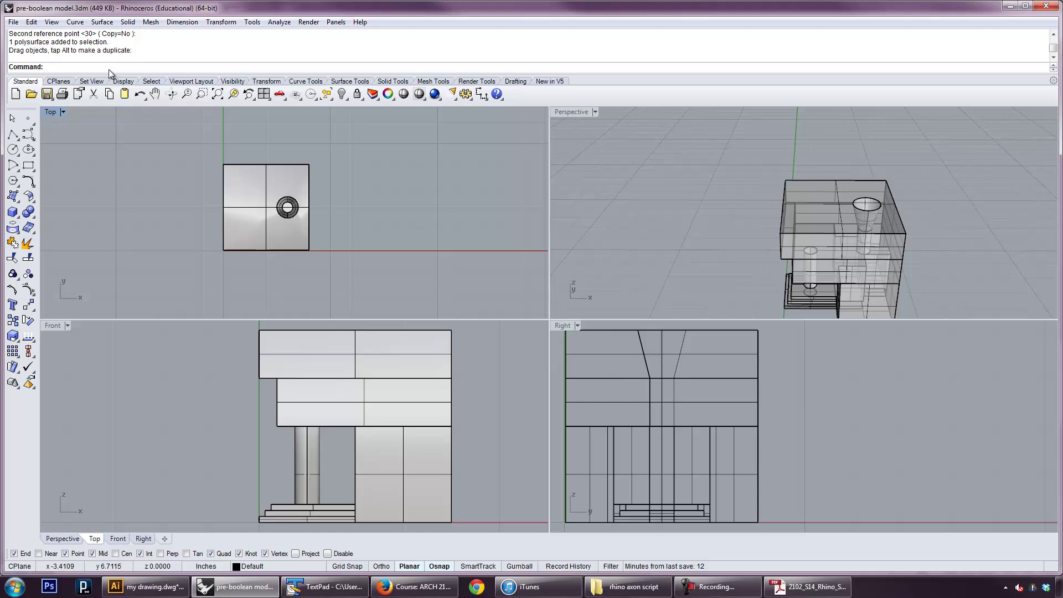
# Step: Run the pasted axon macro on the window-selected model to shear it -45° and zoom extents
pyautogui.hotkey('ctrl', 'v')
pyautogui.moveTo(215, 195); pyautogui.dragTo(375, 286)
pyautogui.press('Return')
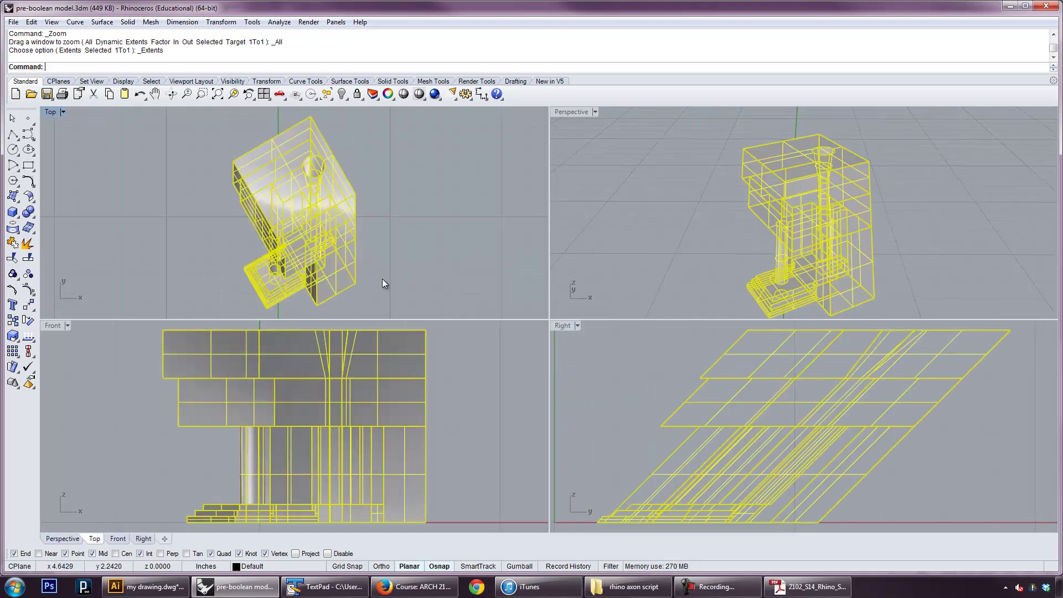
pyautogui.click(398, 210)
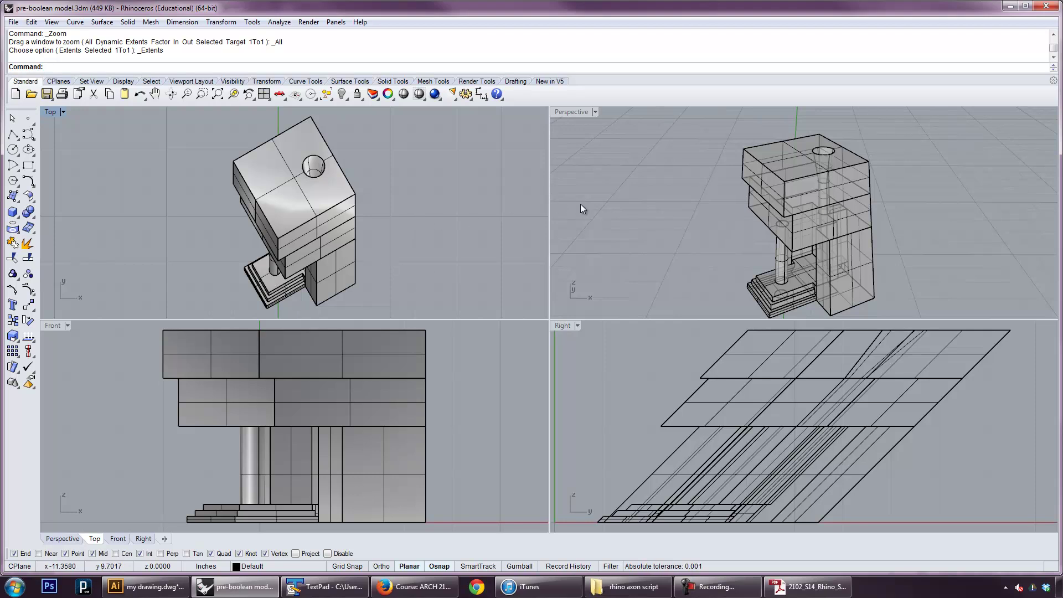
# Step: Orbit the Perspective view to a higher oblique angle and zoom and pan the Right view
pyautogui.moveTo(604, 212); pyautogui.dragTo(1047, 193, button='right')
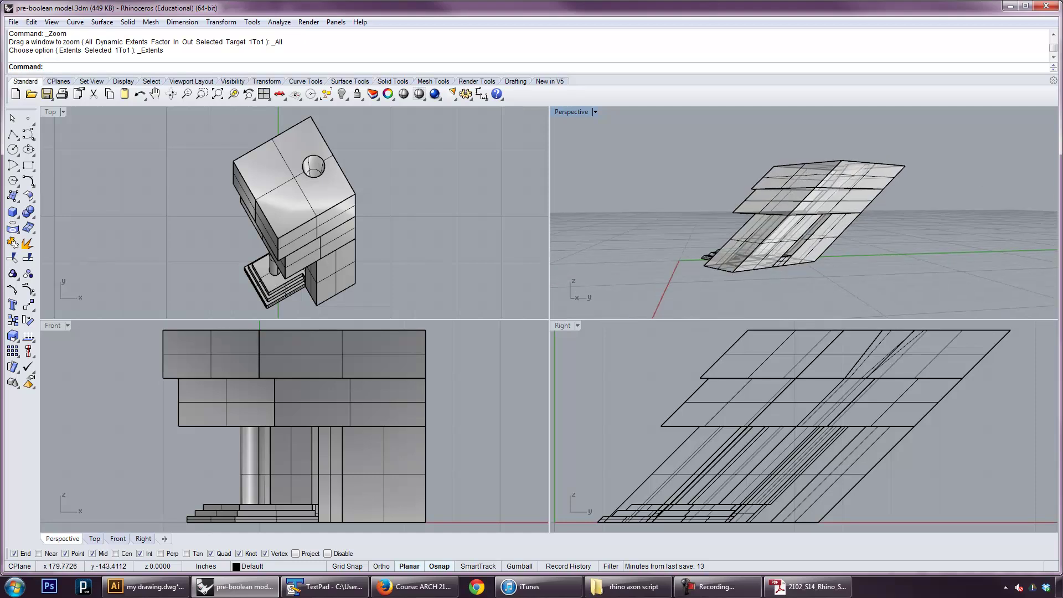
pyautogui.moveTo(776, 202); pyautogui.dragTo(908, 235, button='right')
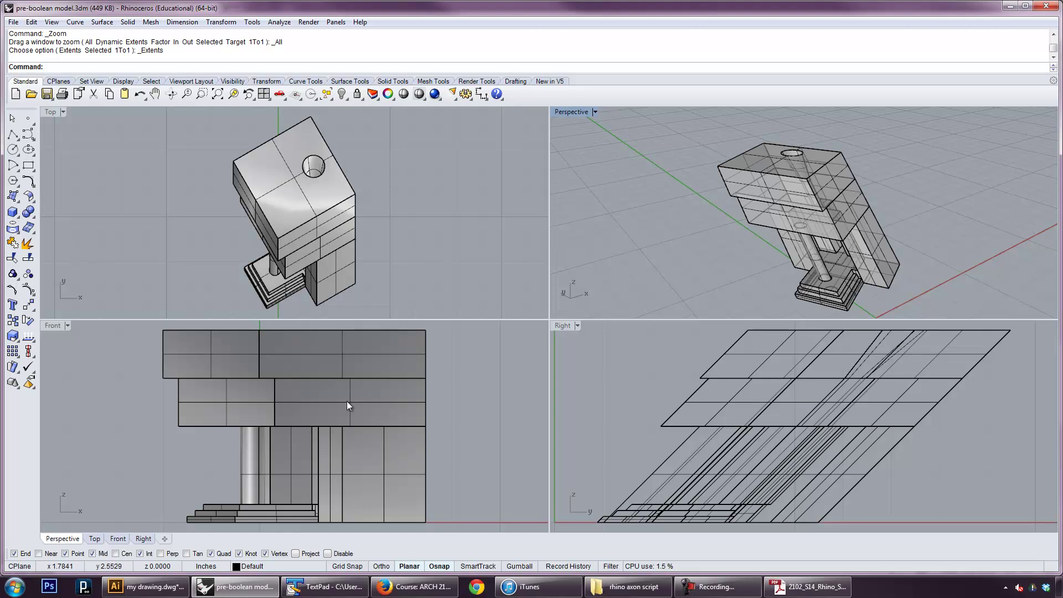
pyautogui.scroll(-5, 653, 407)
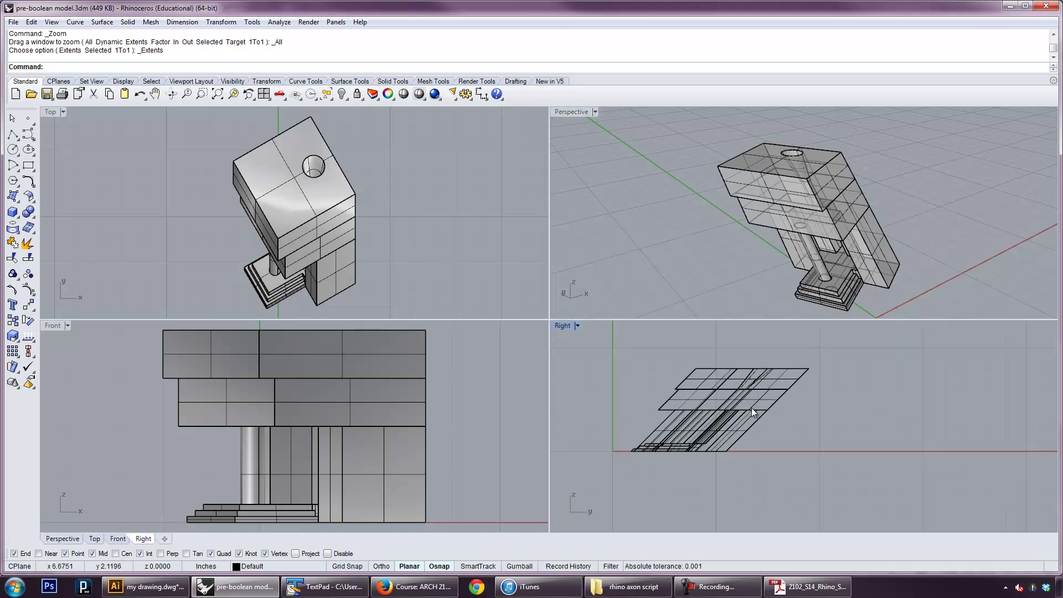
pyautogui.moveTo(737, 399); pyautogui.dragTo(742, 419, button='right')
pyautogui.scroll(2, 742, 420)
pyautogui.scroll(2, 722, 399)
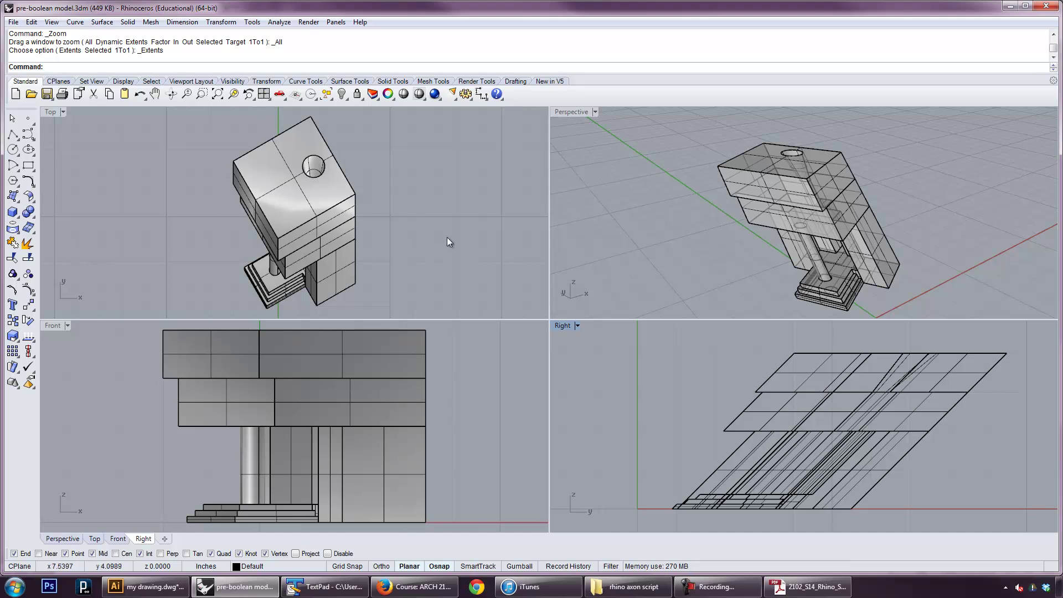
# Step: Refit the Top view to the whole model and switch it to Technical display
pyautogui.moveTo(446, 241); pyautogui.dragTo(422, 236, button='right')
pyautogui.rightClick(423, 235)
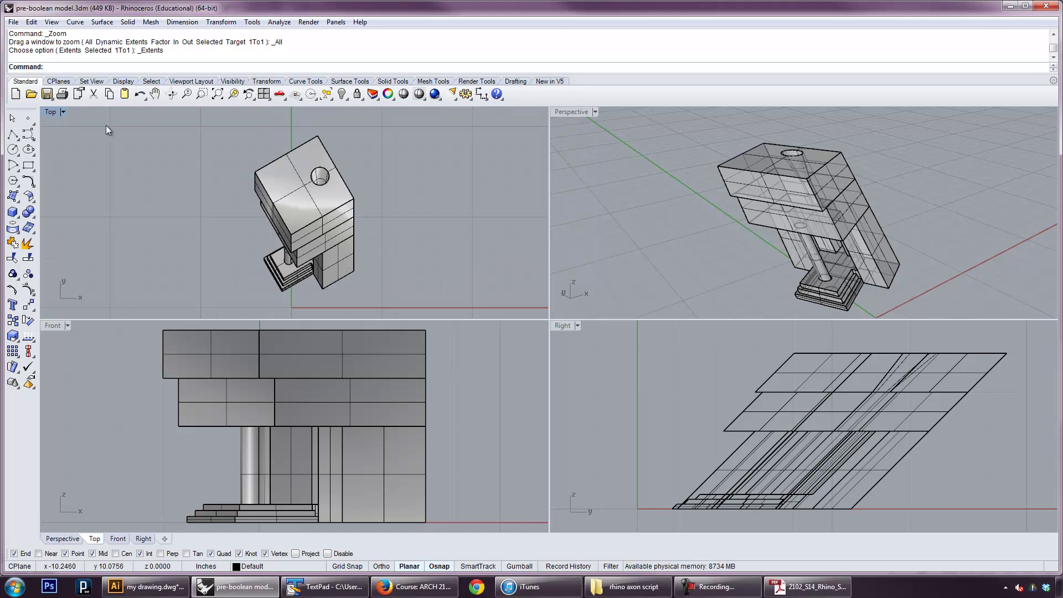
pyautogui.click(62, 112)
pyautogui.click(83, 201)
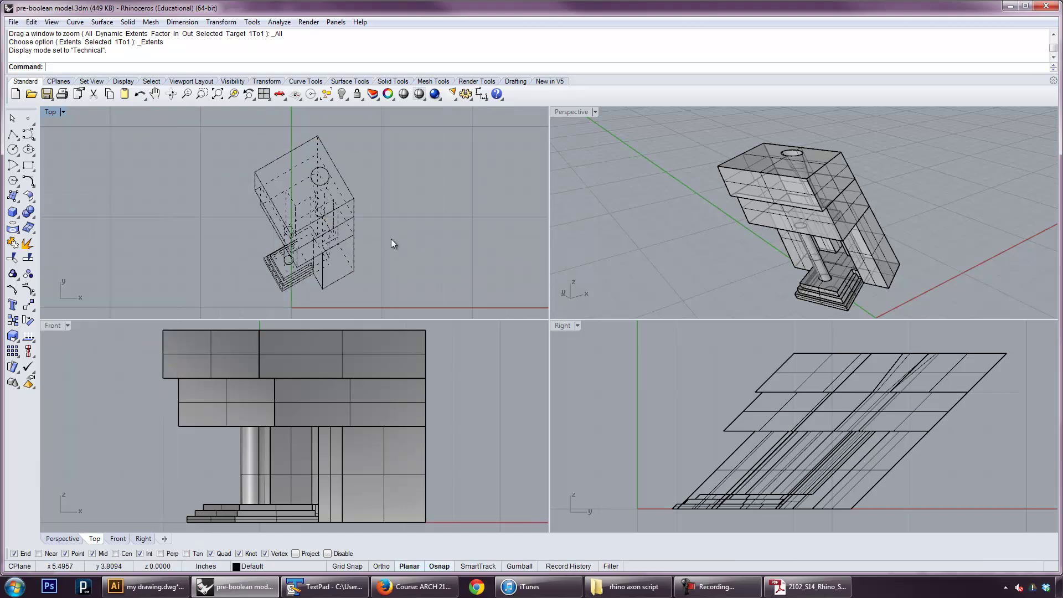
pyautogui.moveTo(391, 238); pyautogui.dragTo(351, 233, button='right')
# Step: Maximize the Top view to fill the workspace and switch it to Shaded display
pyautogui.doubleClick(51, 112)
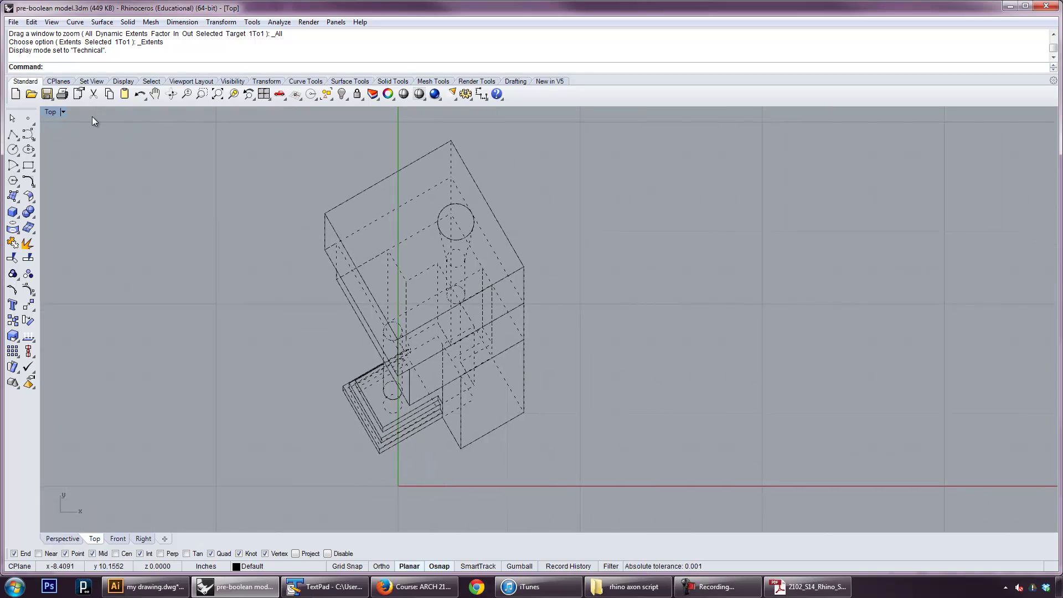
pyautogui.click(50, 113)
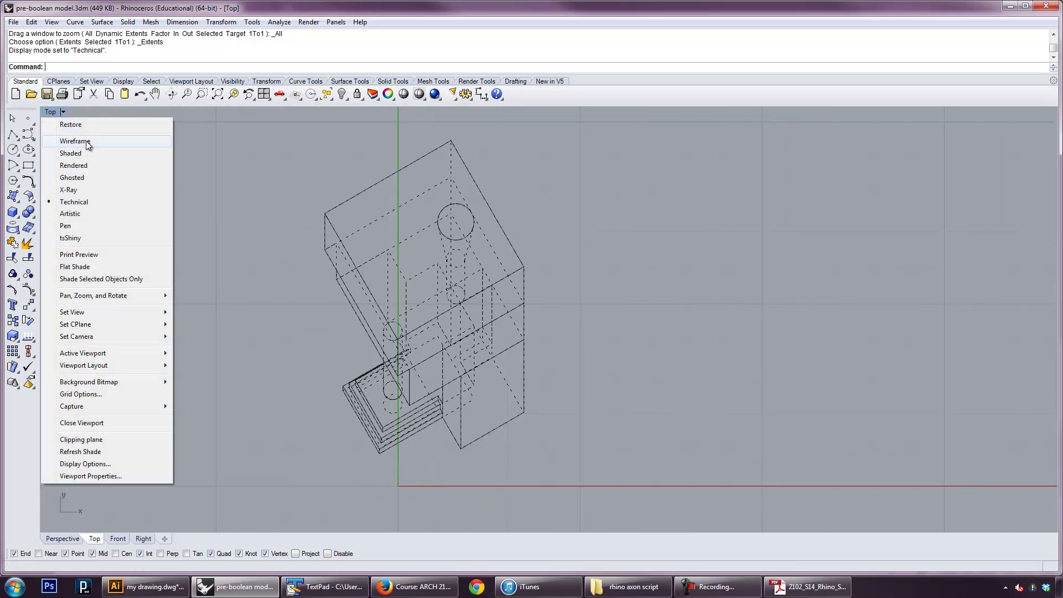
pyautogui.click(86, 153)
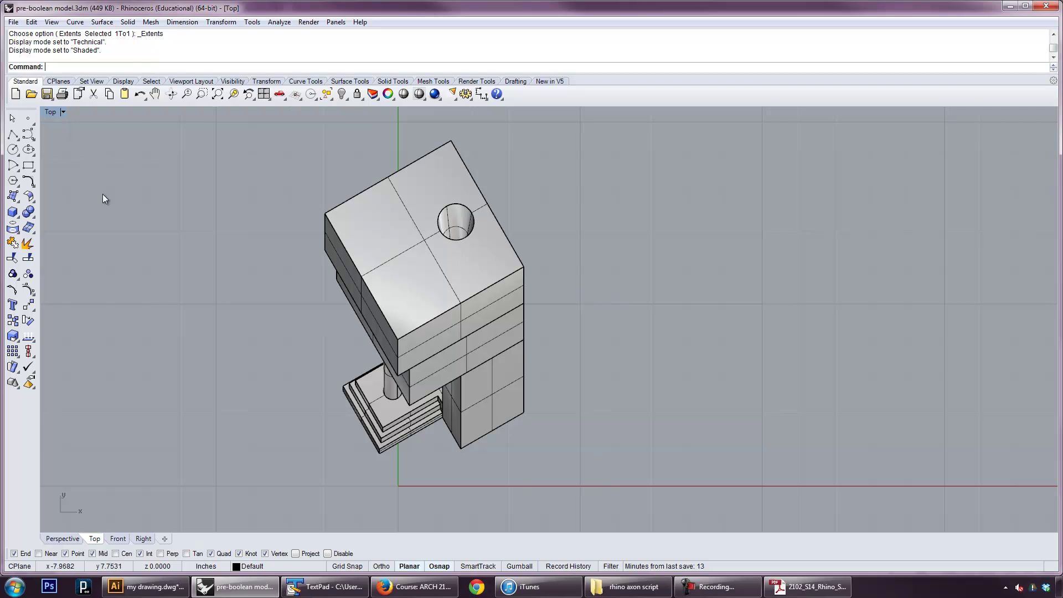
pyautogui.moveTo(232, 130); pyautogui.dragTo(496, 278)
# Step: Select all objects with SelAll and run Make2D from the current view with Show hidden lines checked
pyautogui.write('SelAll')
pyautogui.press('Return')
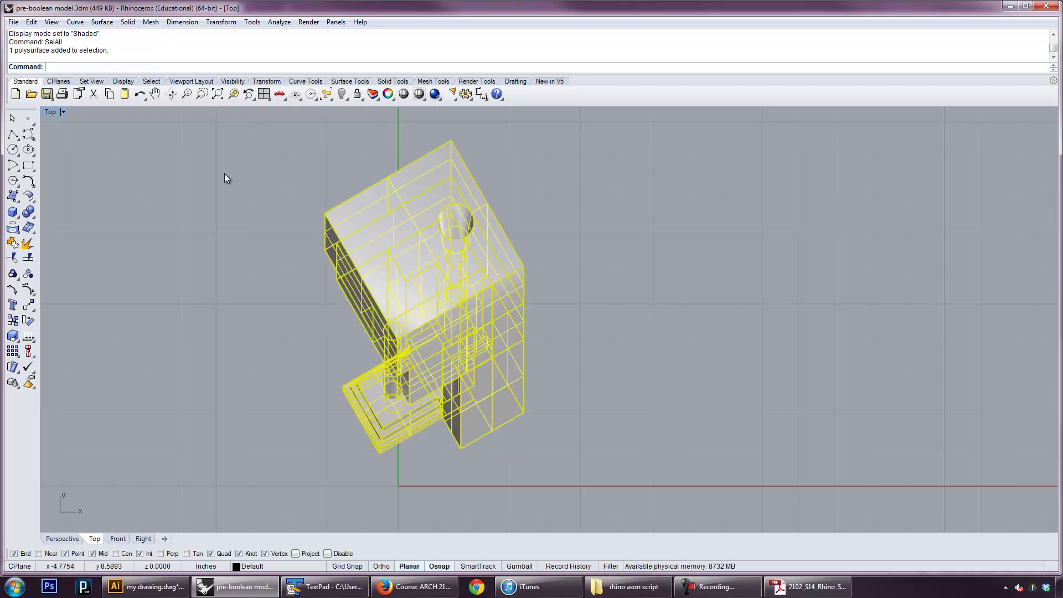
pyautogui.write('Make2D')
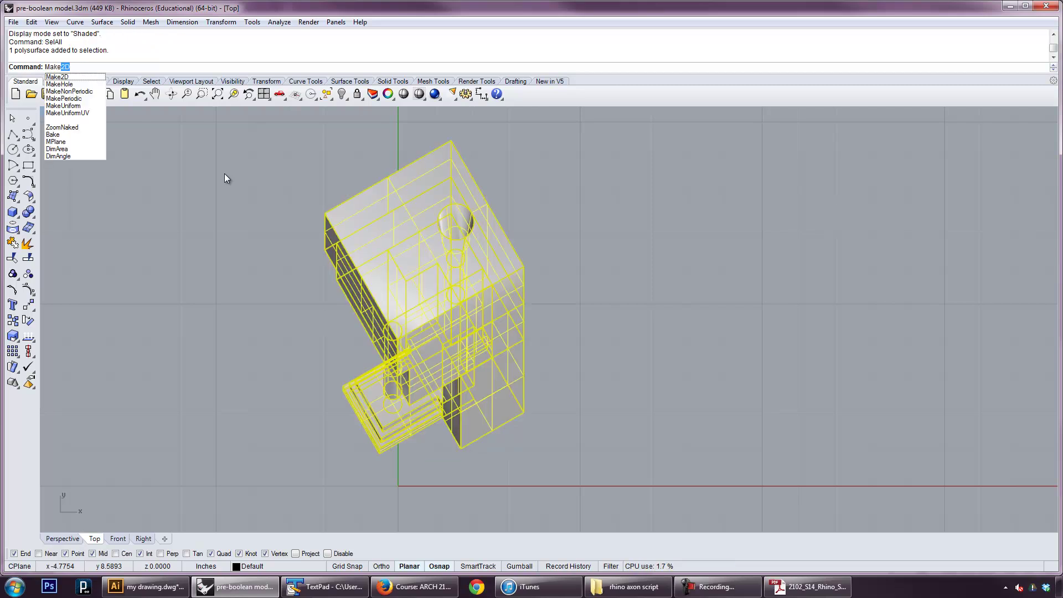
pyautogui.press('Return')
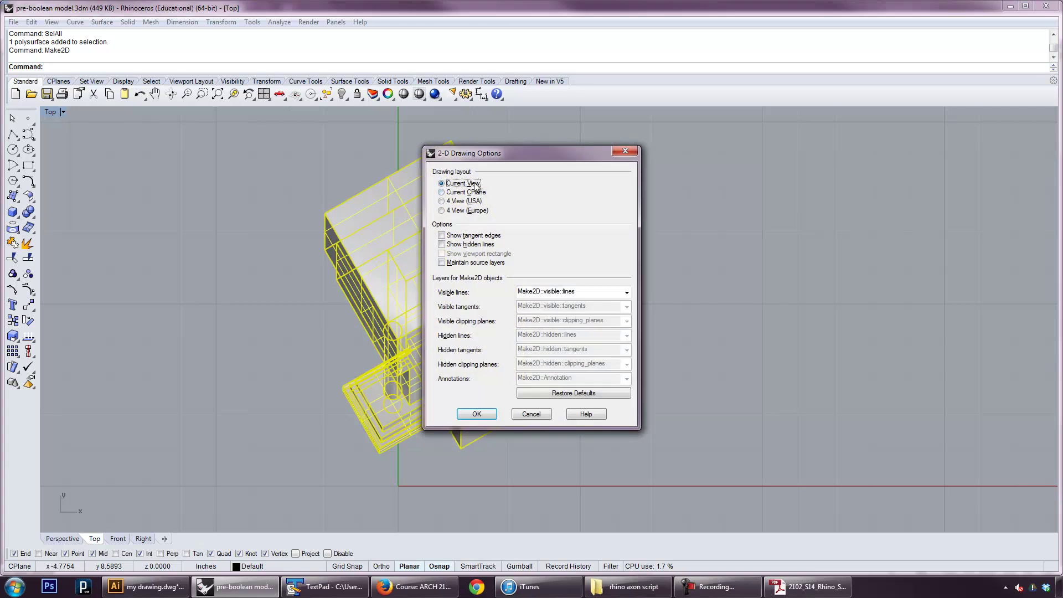
pyautogui.click(466, 247)
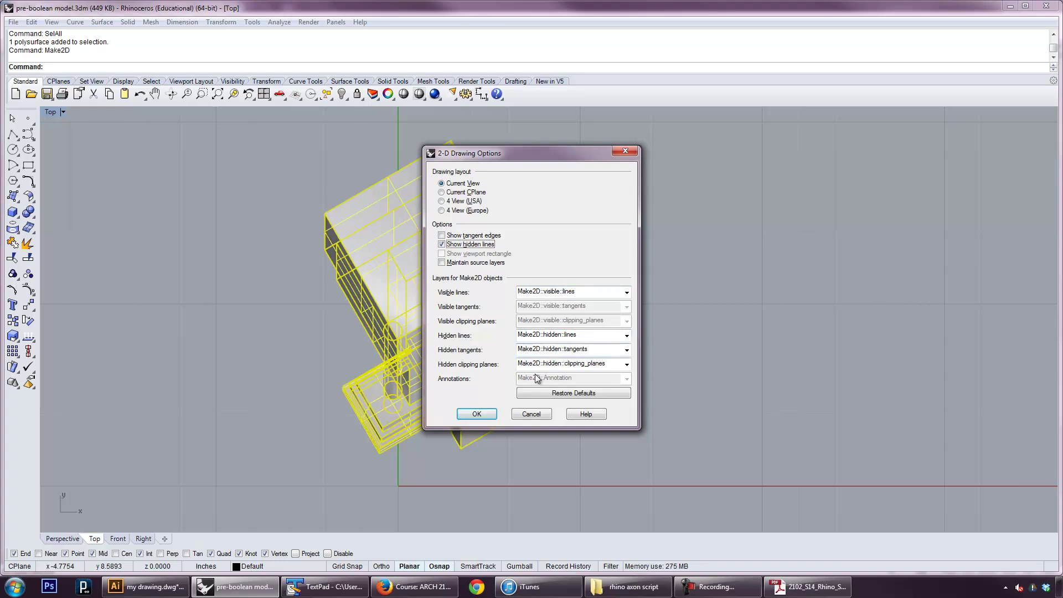
pyautogui.click(627, 350)
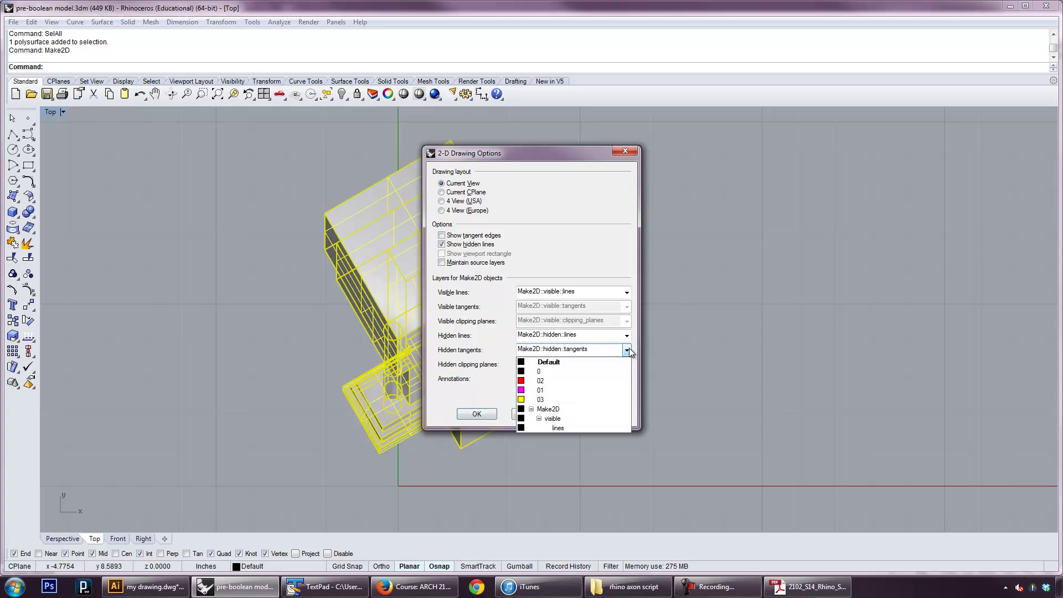
pyautogui.click(597, 247)
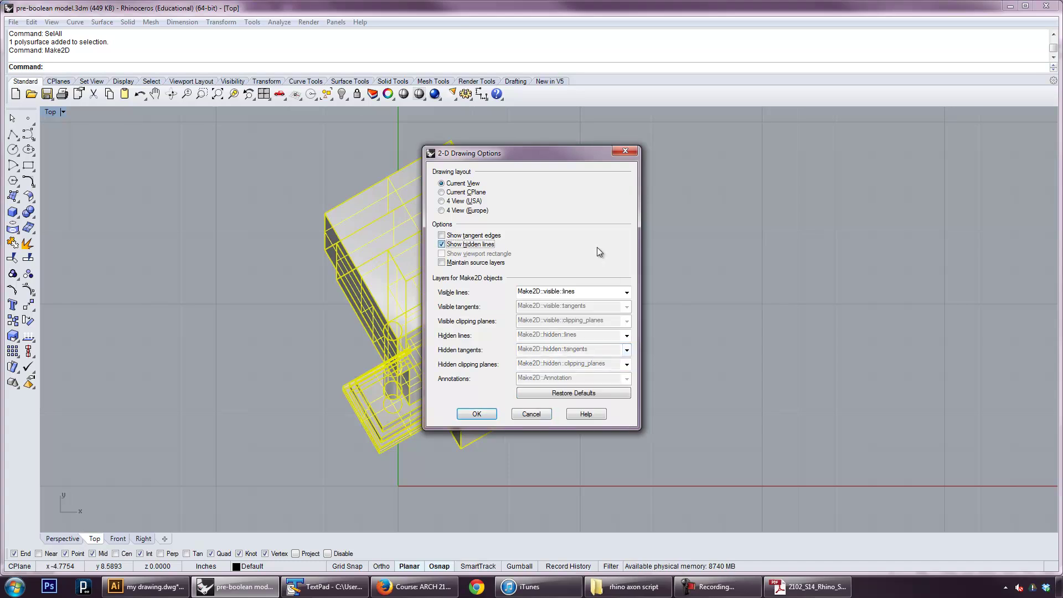
pyautogui.click(475, 246)
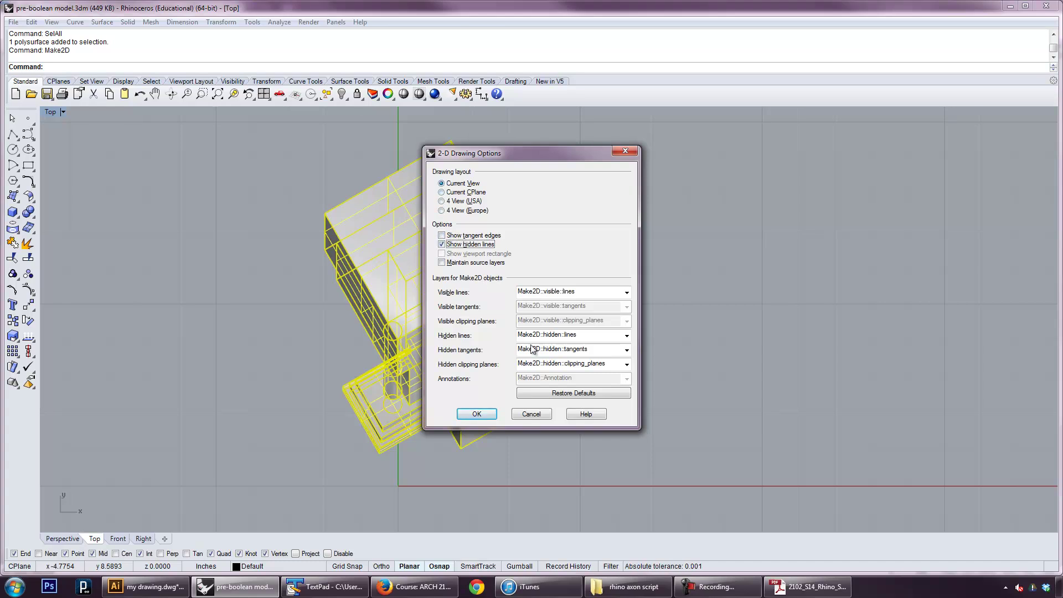
pyautogui.click(486, 414)
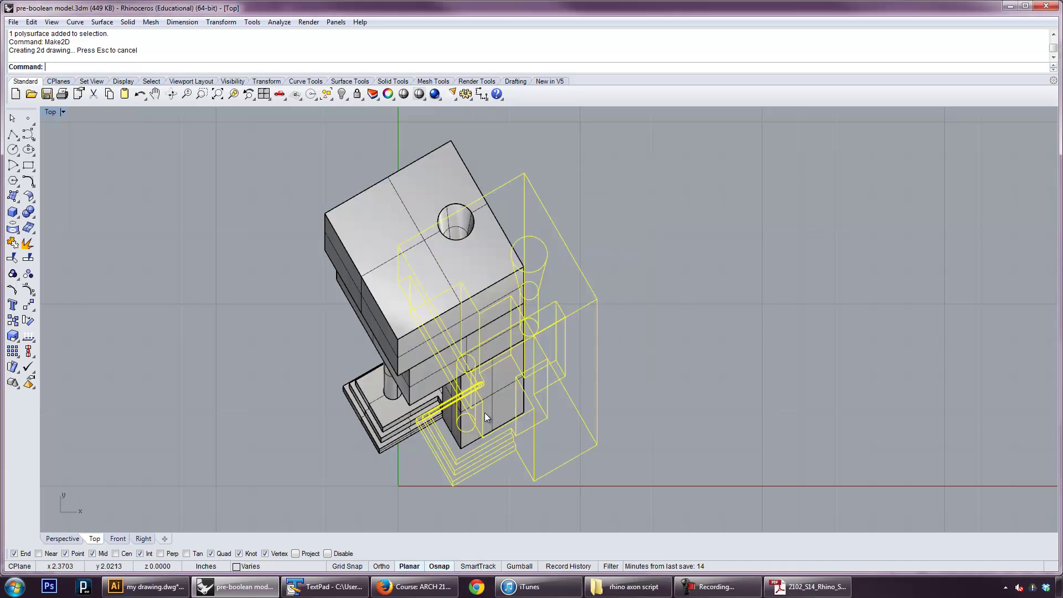
# Step: Invert the selection to the 3D model, hide it, and select all 114 drawing curves
pyautogui.click(32, 21)
pyautogui.moveTo(78, 141)
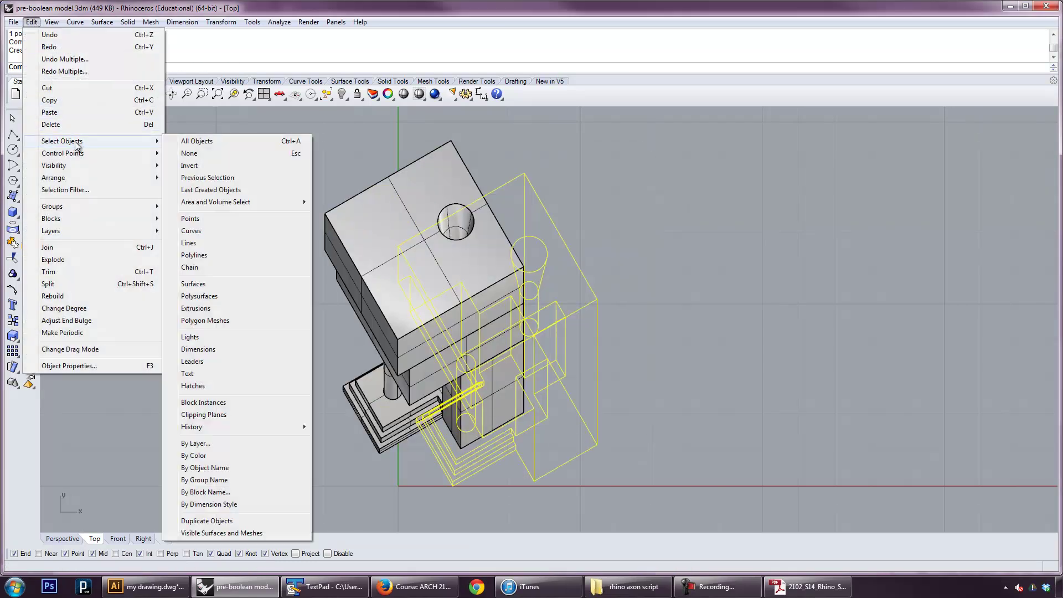
pyautogui.click(198, 165)
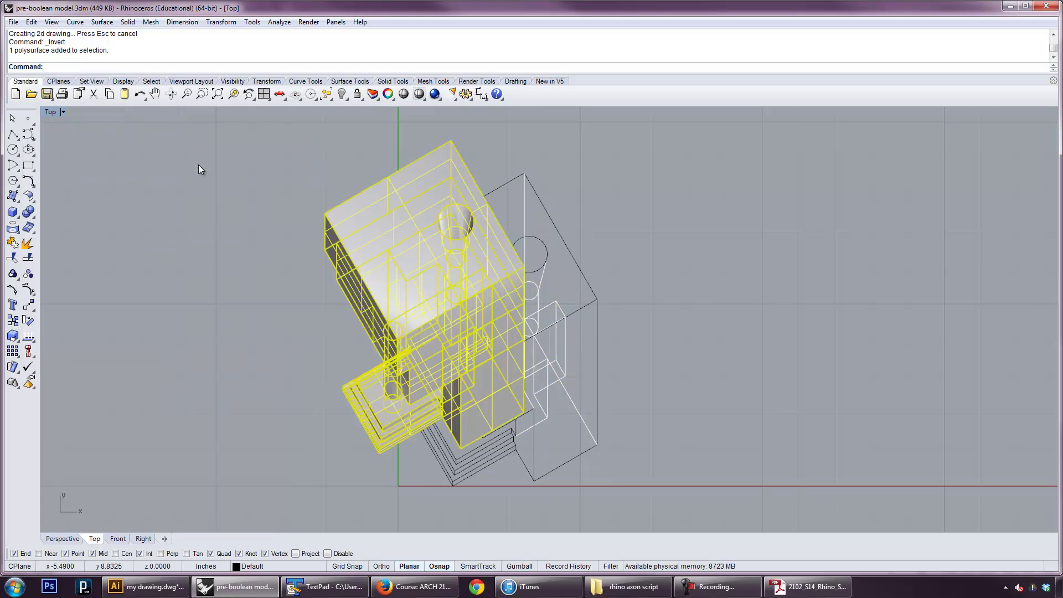
pyautogui.write('Hide')
pyautogui.press('Return')
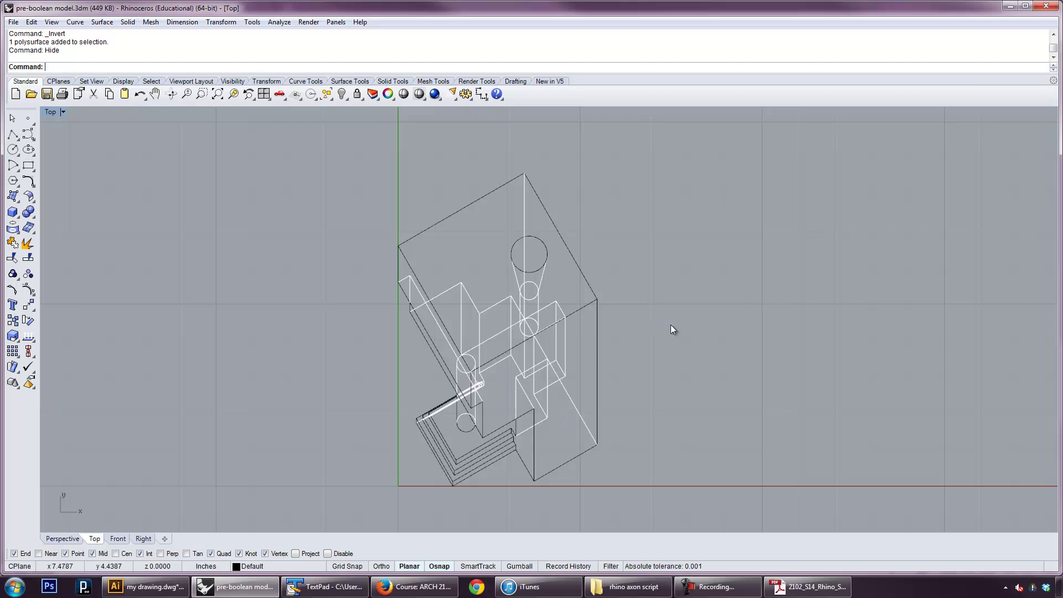
pyautogui.hotkey('ctrl', 'a')
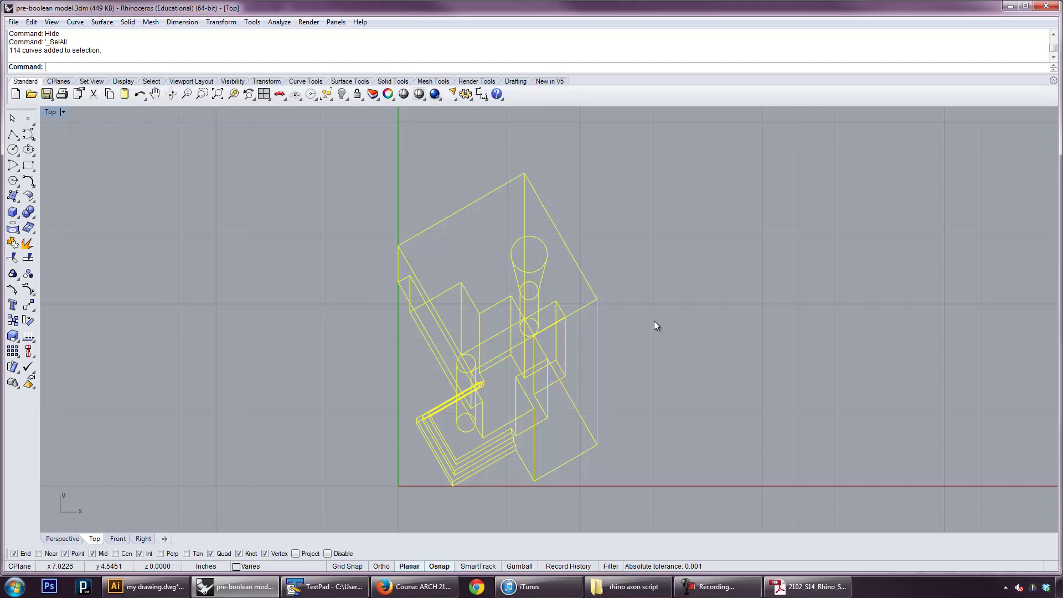
pyautogui.click(13, 22)
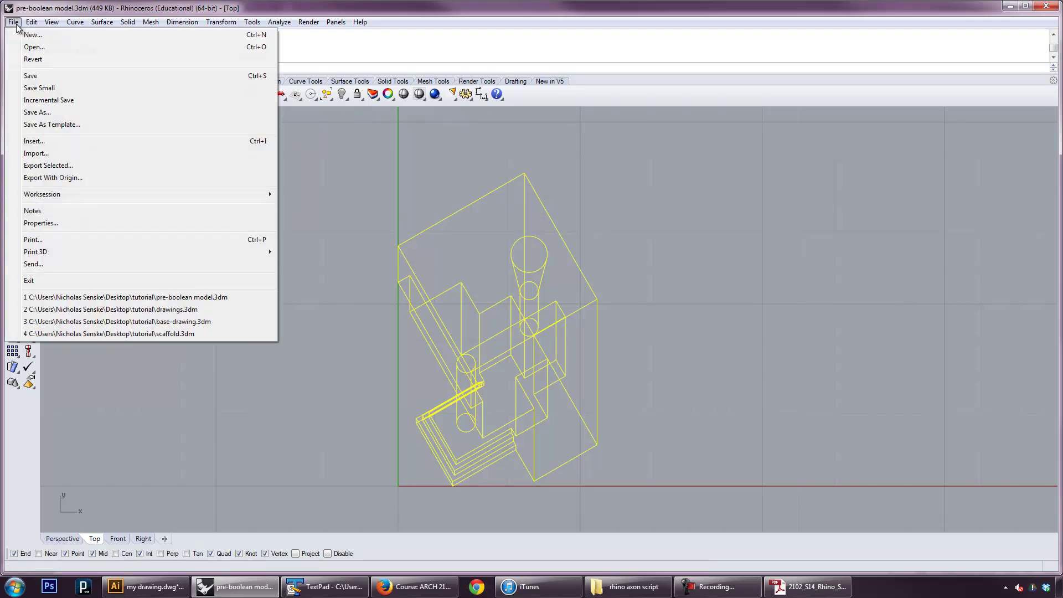
# Step: Export the selected curves to the Desktop as my drawing.dwg, overwriting the existing file
pyautogui.click(62, 166)
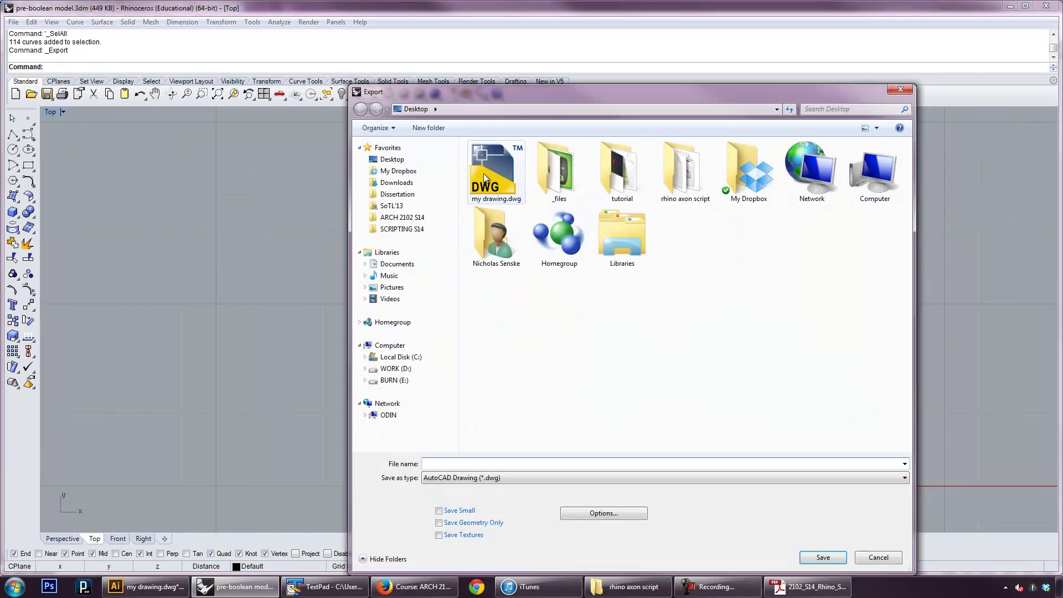
pyautogui.click(485, 178)
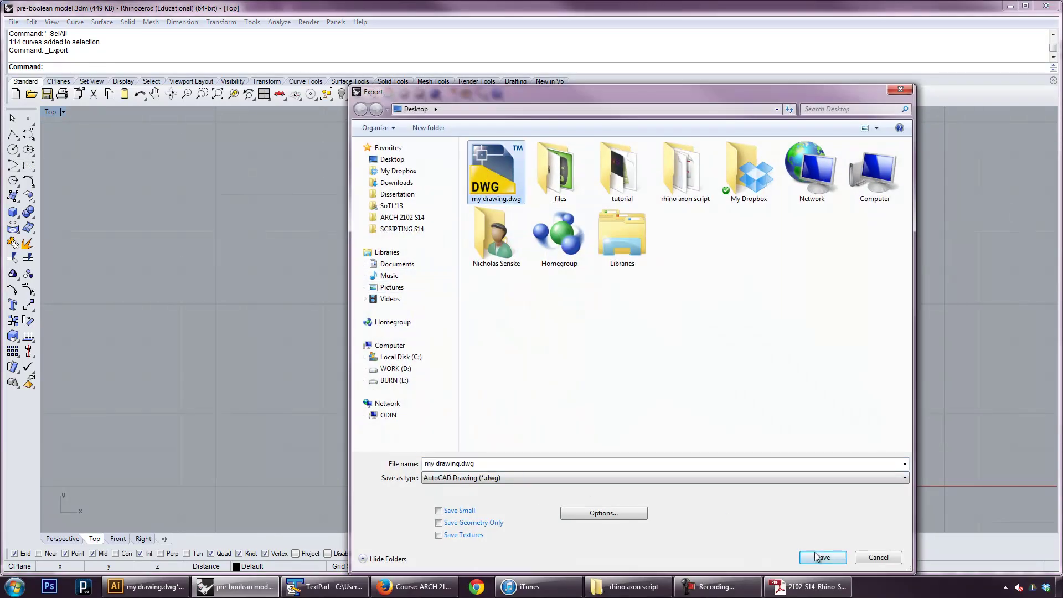
pyautogui.click(823, 557)
pyautogui.click(560, 295)
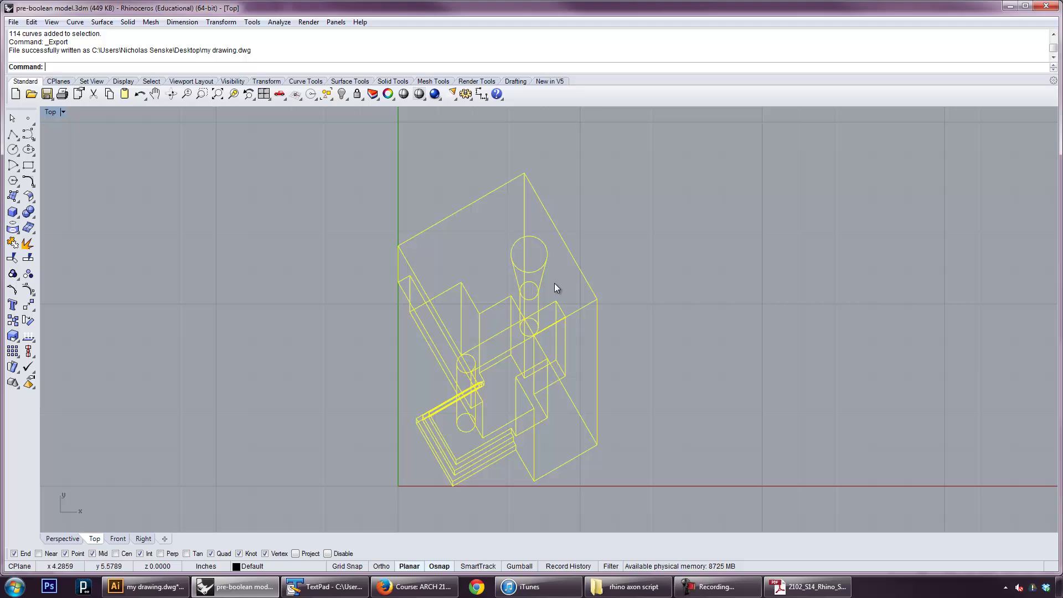
# Step: Open the freshly exported my drawing.dwg in Illustrator in a new window
pyautogui.click(148, 587)
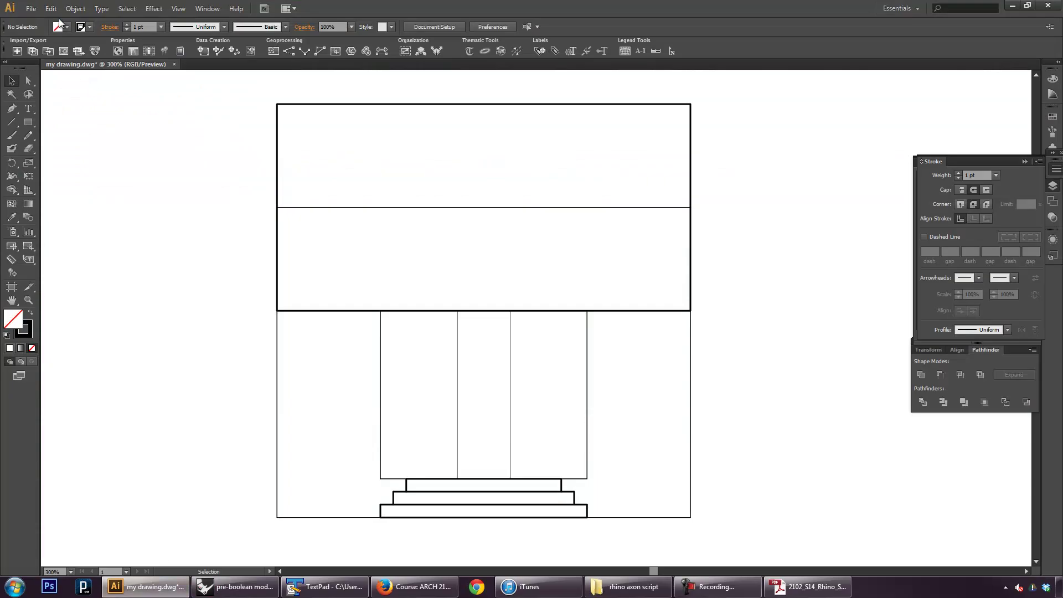
pyautogui.click(31, 8)
pyautogui.click(39, 44)
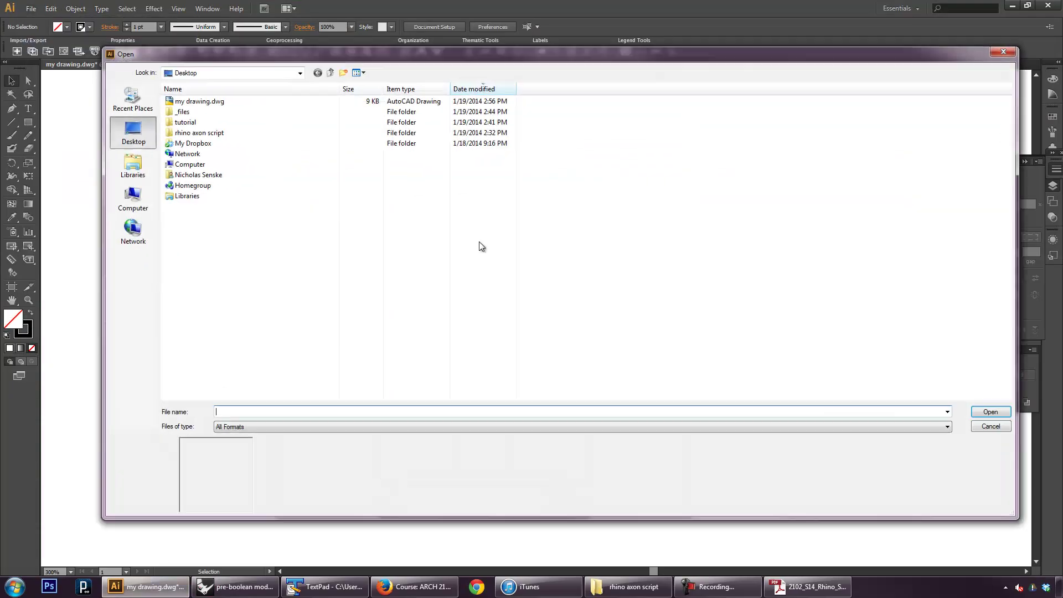
pyautogui.doubleClick(226, 102)
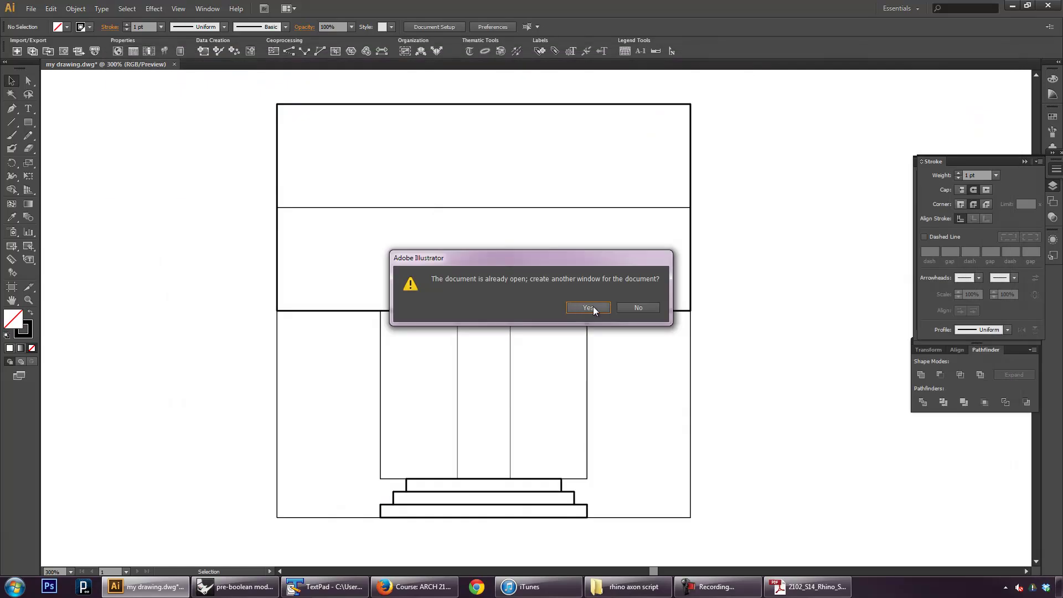
pyautogui.click(588, 306)
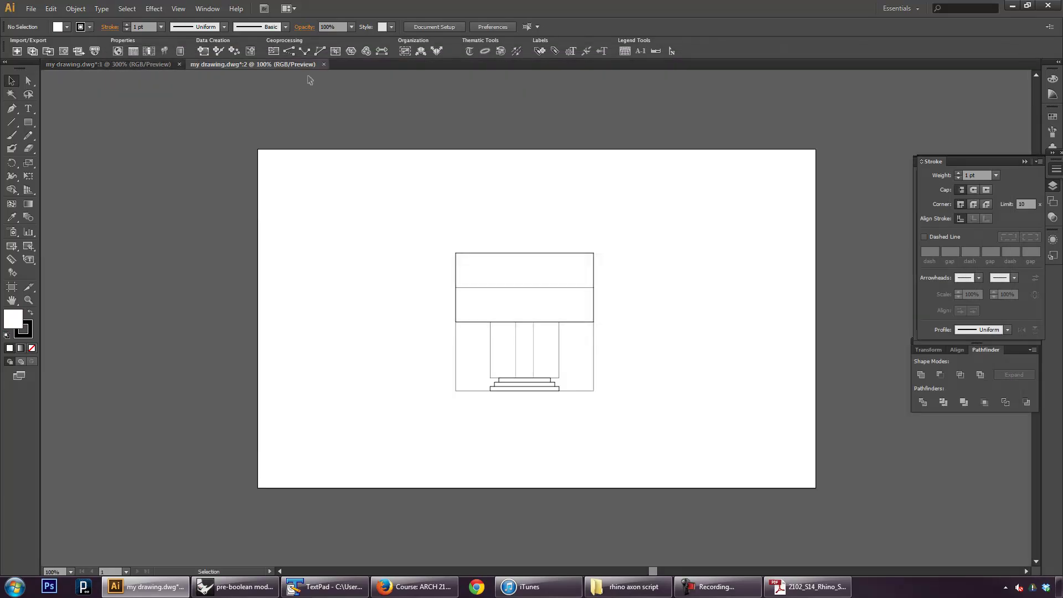
# Step: Close the old drawing windows and reopen my drawing.dwg from Recent Files, accepting the DXF/DWG options
pyautogui.click(324, 65)
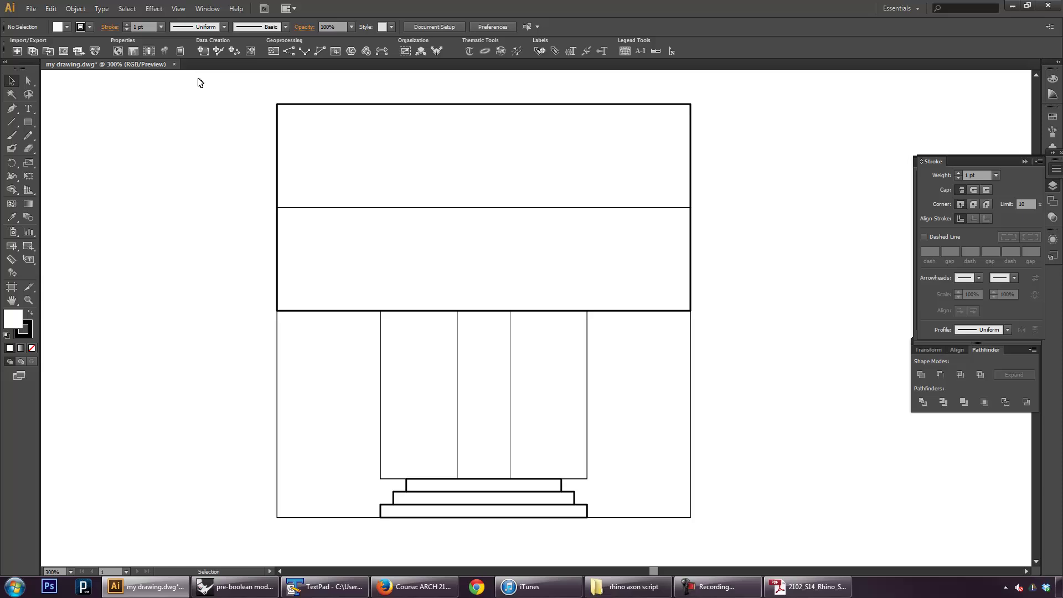
pyautogui.click(174, 64)
pyautogui.click(590, 307)
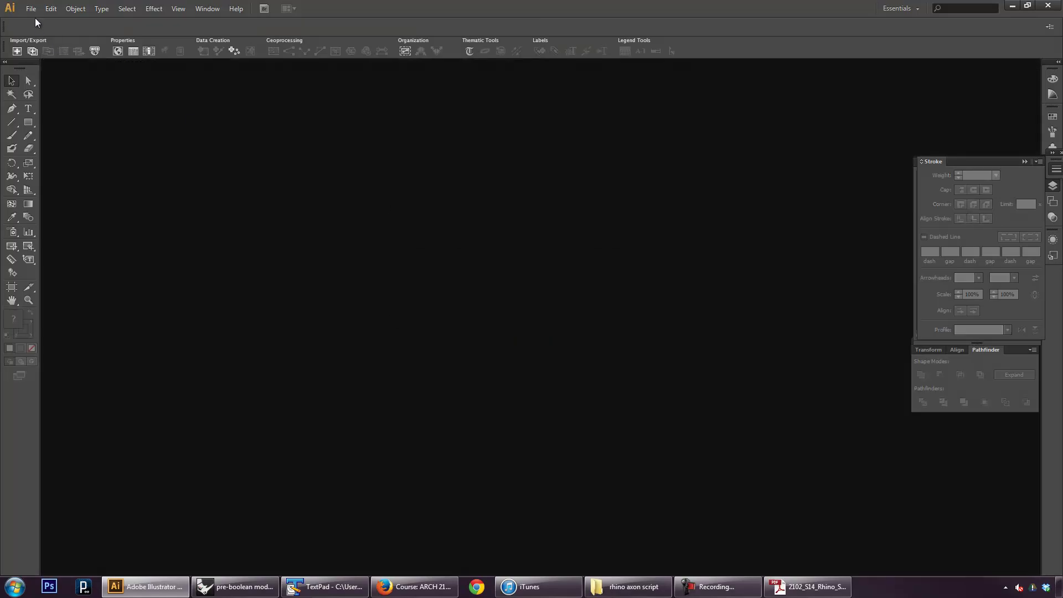
pyautogui.click(32, 9)
pyautogui.moveTo(61, 56)
pyautogui.click(232, 58)
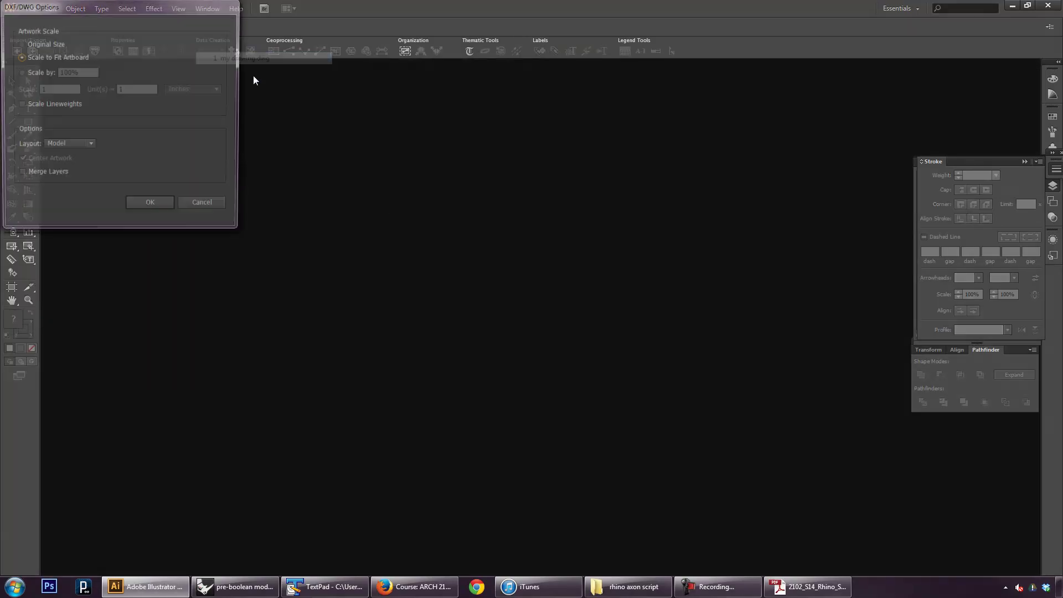
pyautogui.click(155, 208)
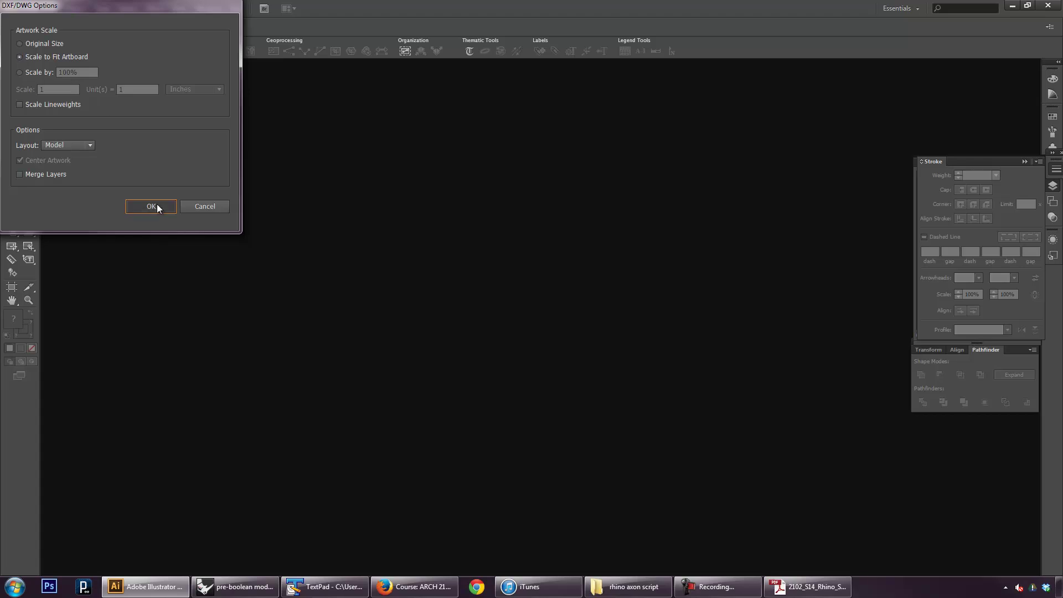
# Step: Select the whole drawing, scale it uniformly to 75% with Transform > Scale, and deselect
pyautogui.hotkey('ctrl', 'a')
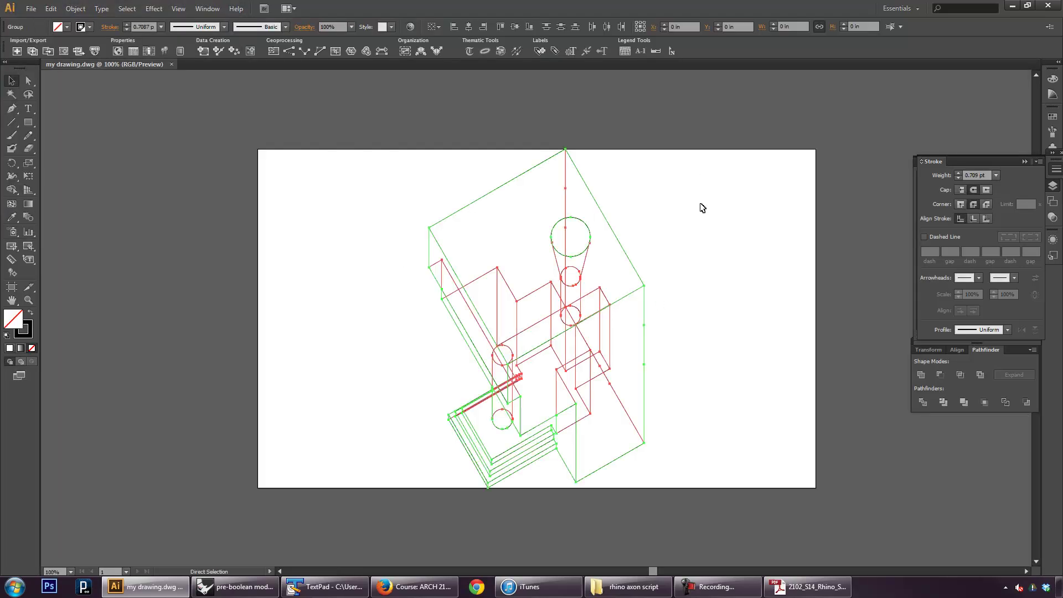
pyautogui.moveTo(645, 150)
pyautogui.keyDown('shift'); pyautogui.mouseDown()
pyautogui.moveTo(652, 155)
pyautogui.moveTo(570, 185)
pyautogui.moveTo(576, 258)
pyautogui.mouseUp(); pyautogui.keyUp('shift')
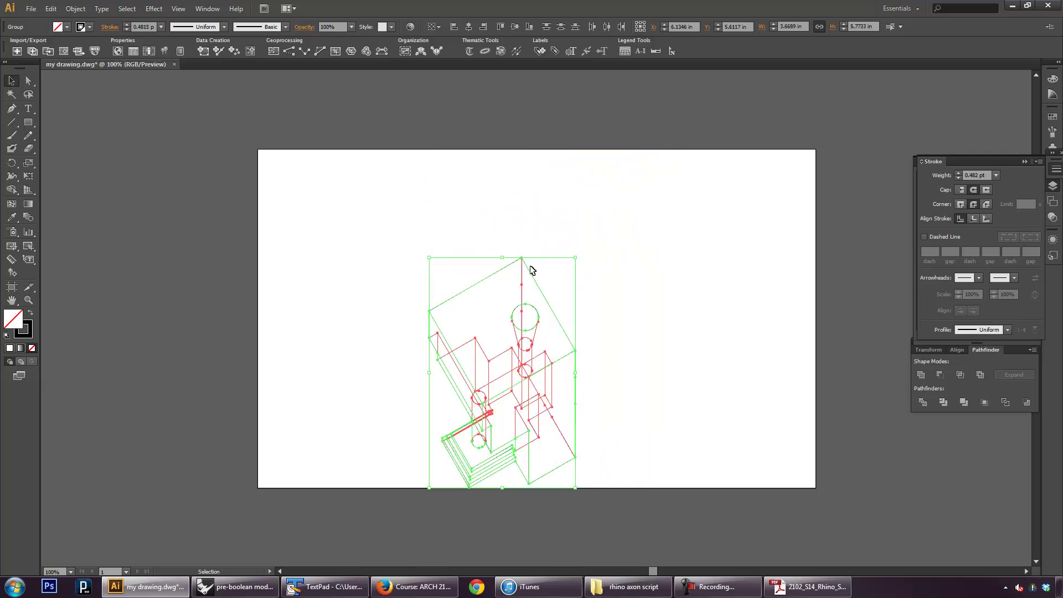
pyautogui.hotkey('ctrl', 'z')
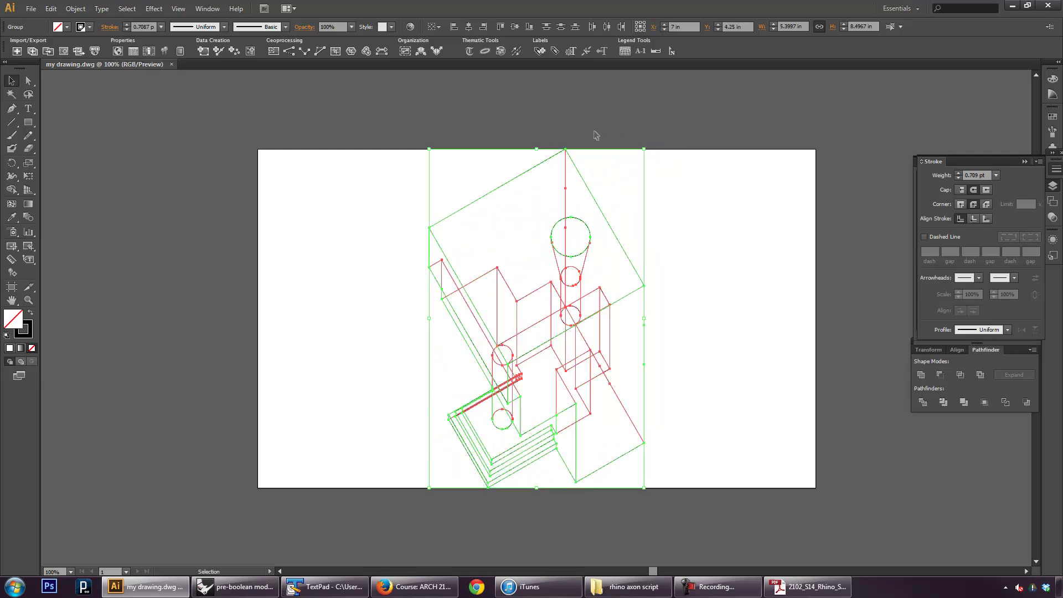
pyautogui.click(75, 8)
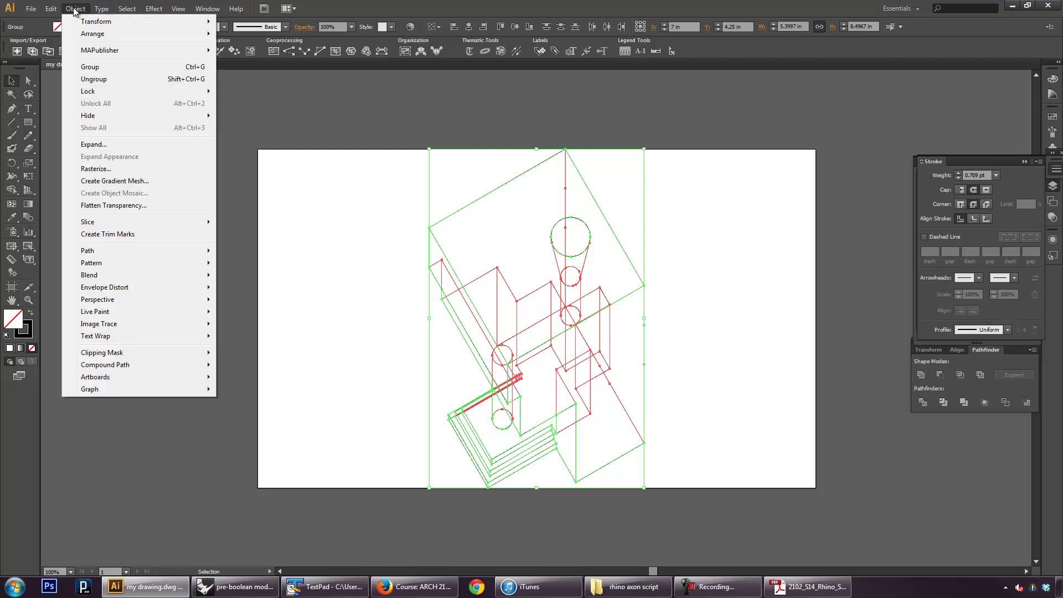
pyautogui.moveTo(84, 23)
pyautogui.click(252, 69)
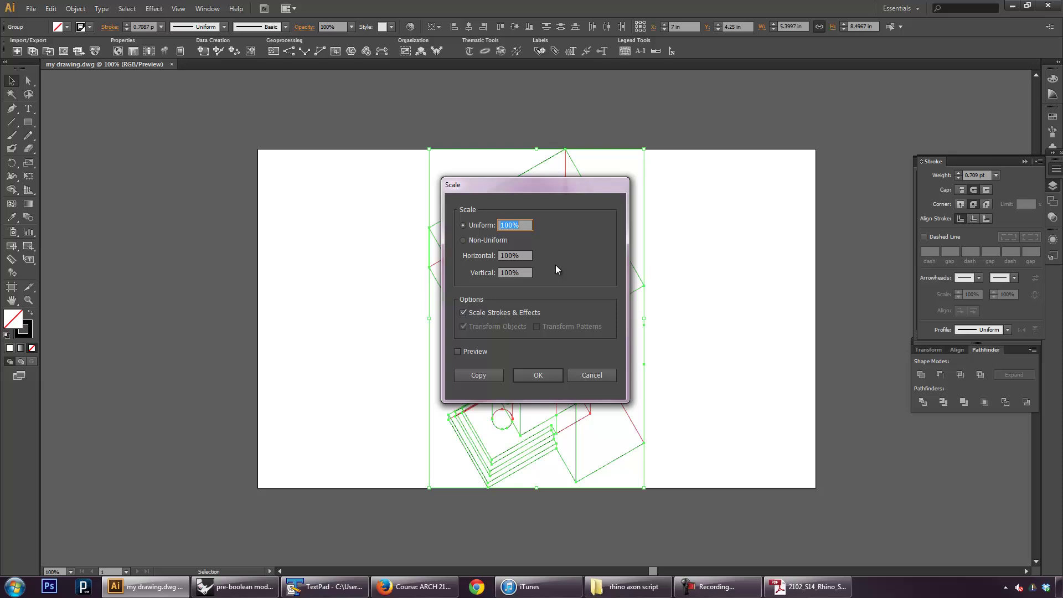
pyautogui.write('75')
pyautogui.click(515, 254)
pyautogui.click(543, 376)
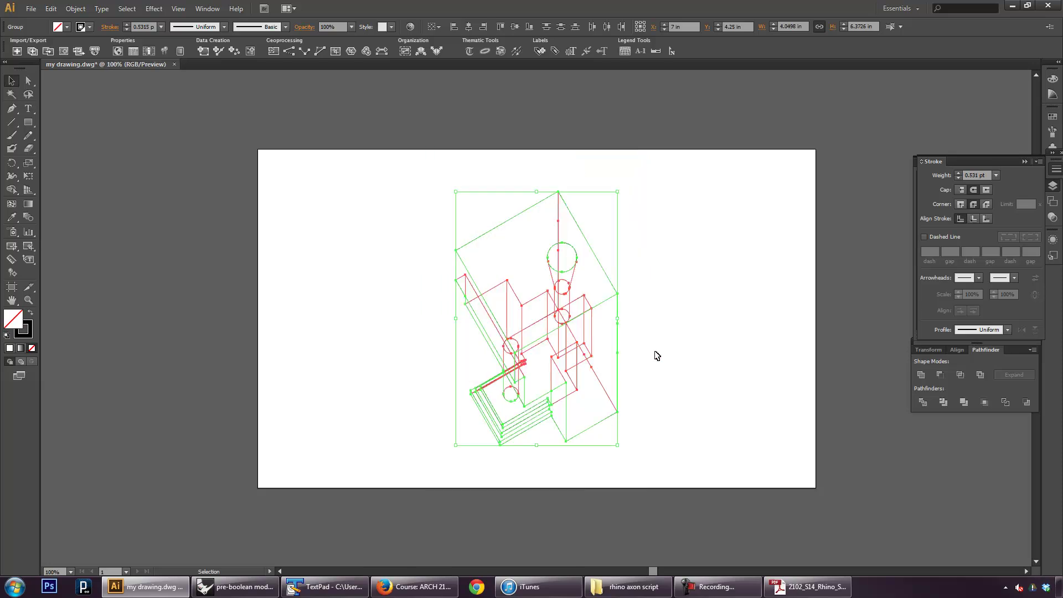
pyautogui.click(683, 350)
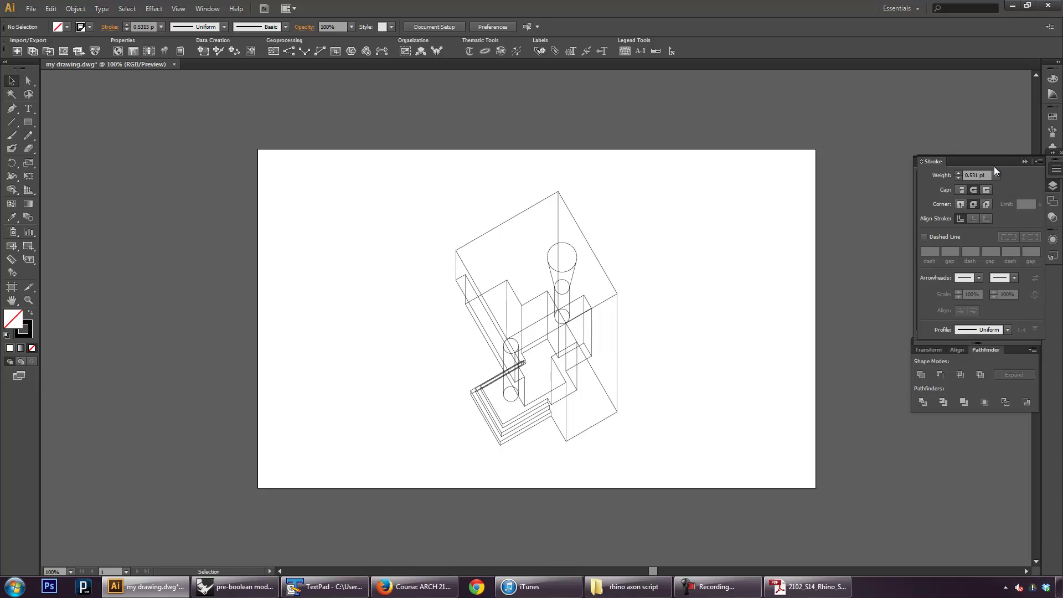
# Step: Float the Stroke panel and give all linework a 0.5 pt weight with round caps
pyautogui.moveTo(992, 161)
pyautogui.mouseDown()
pyautogui.moveTo(840, 195)
pyautogui.moveTo(850, 140)
pyautogui.mouseUp()
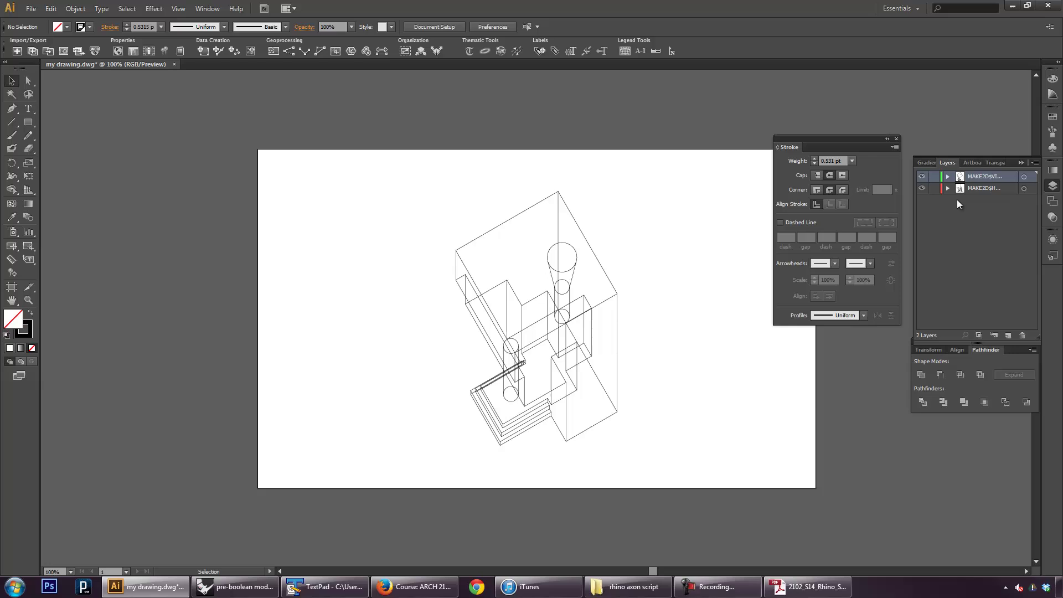
pyautogui.click(922, 178)
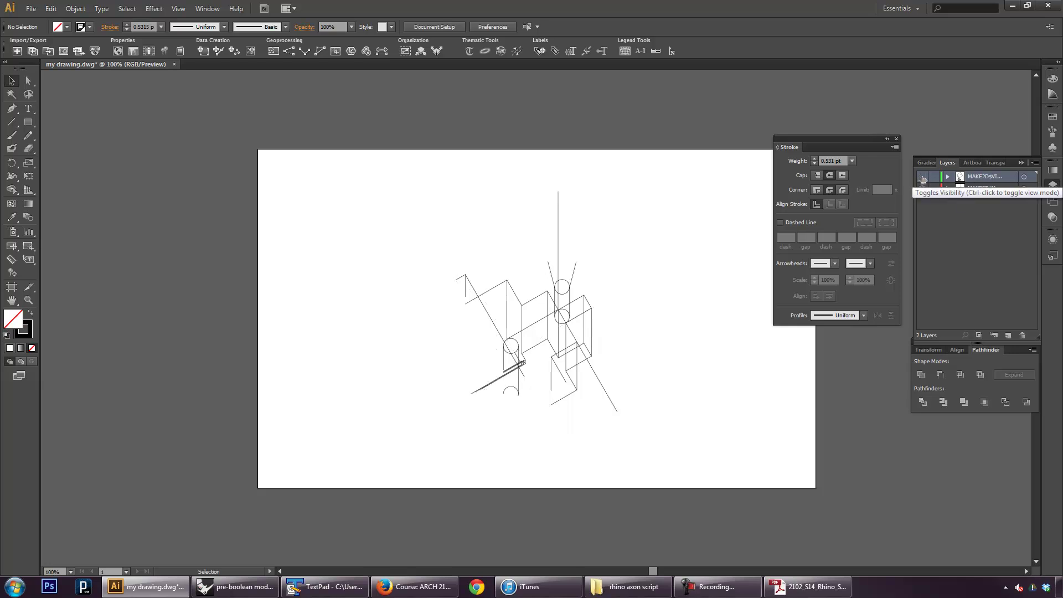
pyautogui.click(922, 177)
pyautogui.click(922, 189)
pyautogui.click(923, 189)
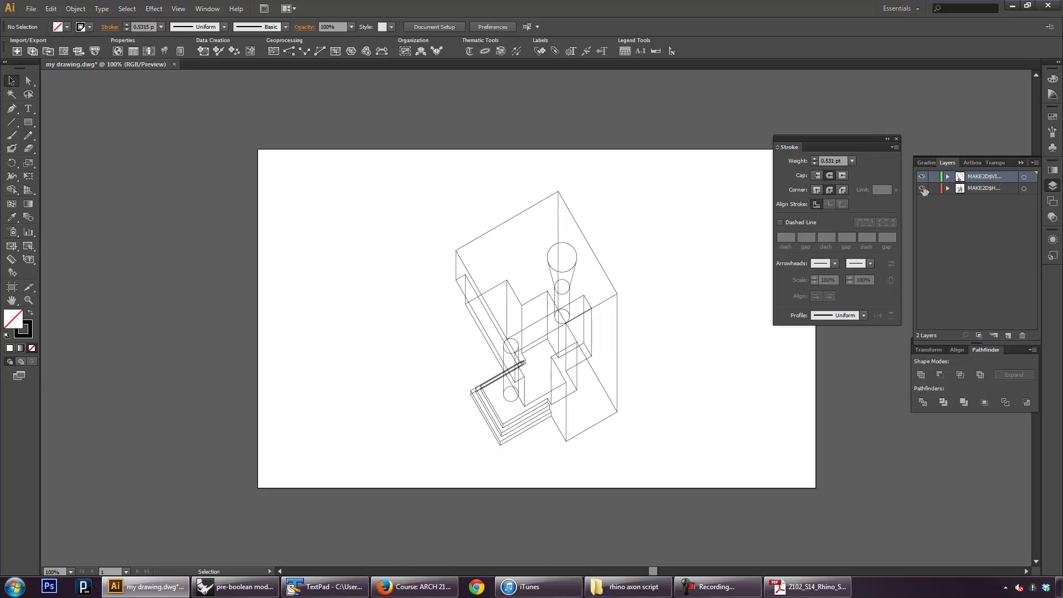
pyautogui.click(1024, 189)
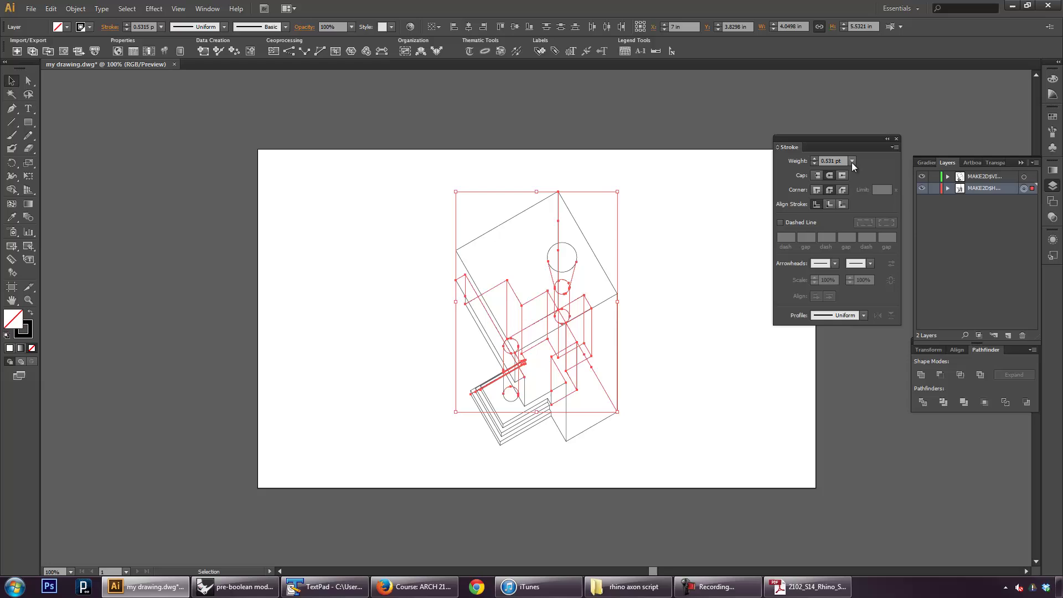
pyautogui.moveTo(693, 171); pyautogui.dragTo(389, 463)
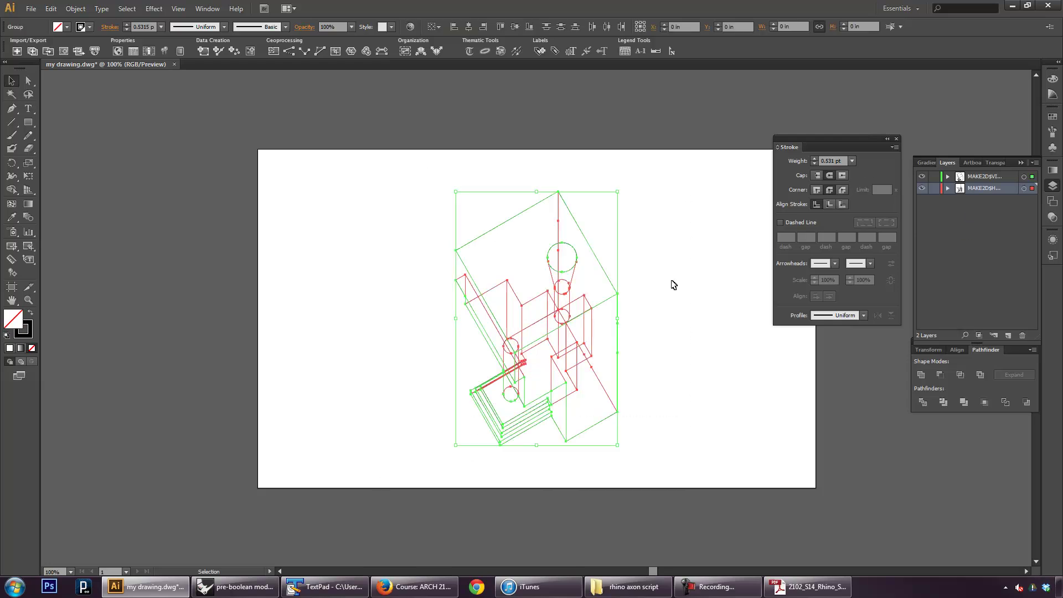
pyautogui.click(853, 161)
pyautogui.click(861, 186)
pyautogui.click(830, 176)
pyautogui.click(708, 275)
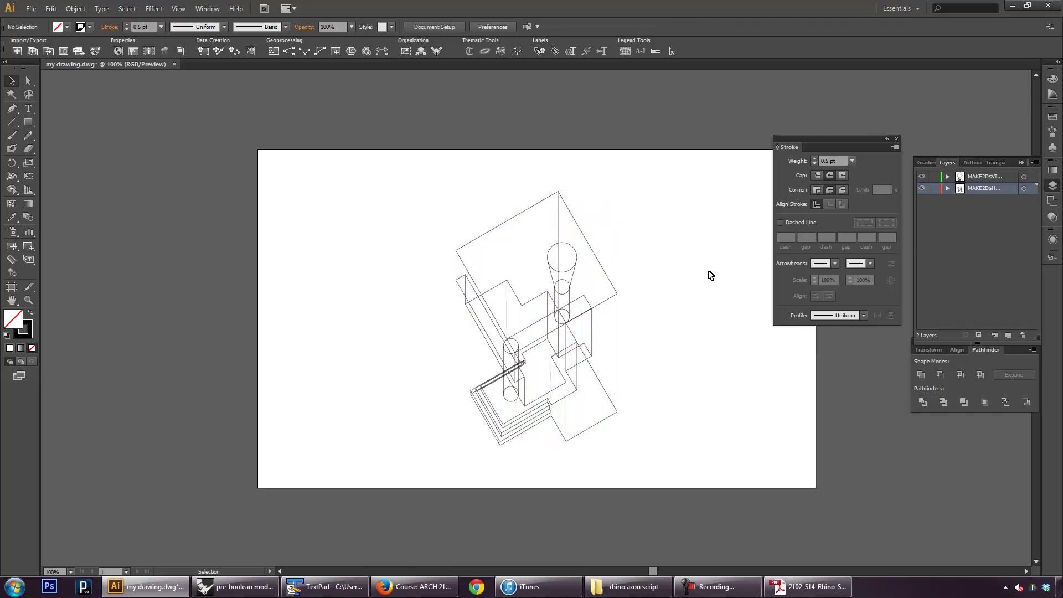
# Step: Make the hidden-line layer's strokes dashed with a 6 pt dash length
pyautogui.click(1024, 189)
pyautogui.click(780, 223)
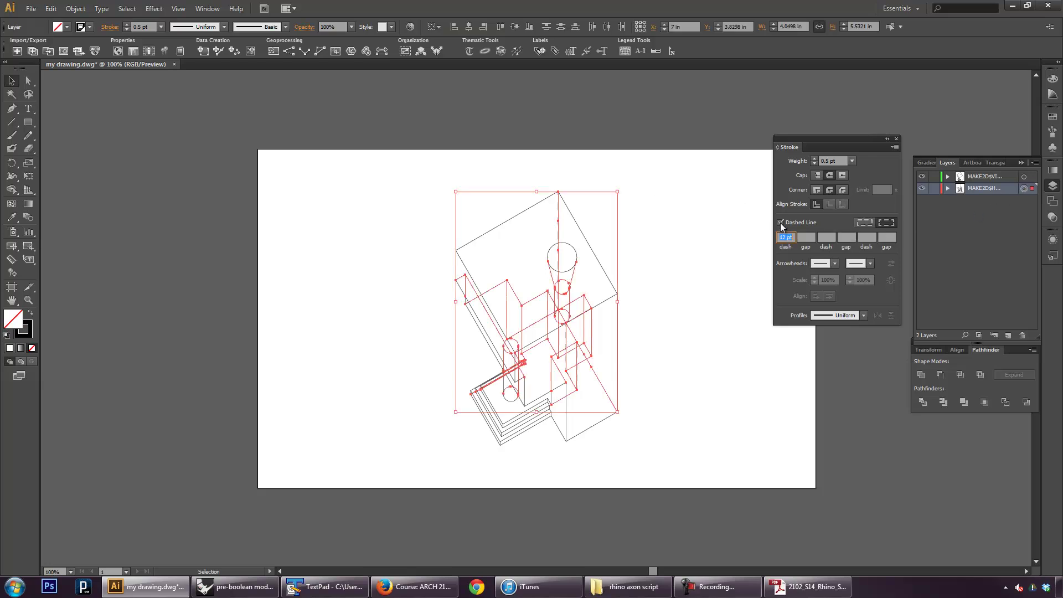
pyautogui.click(721, 230)
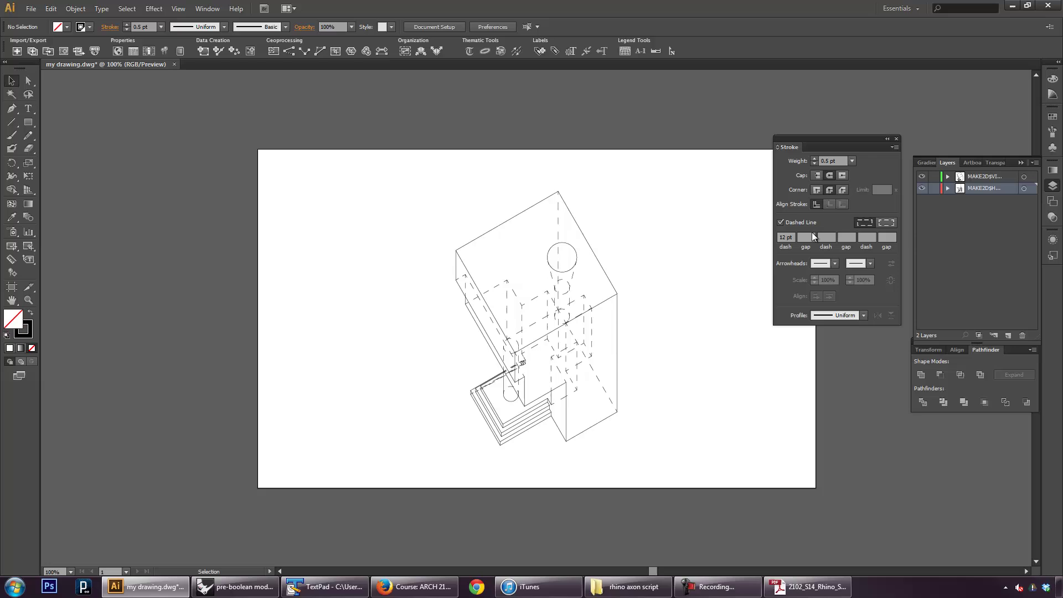
pyautogui.click(1024, 189)
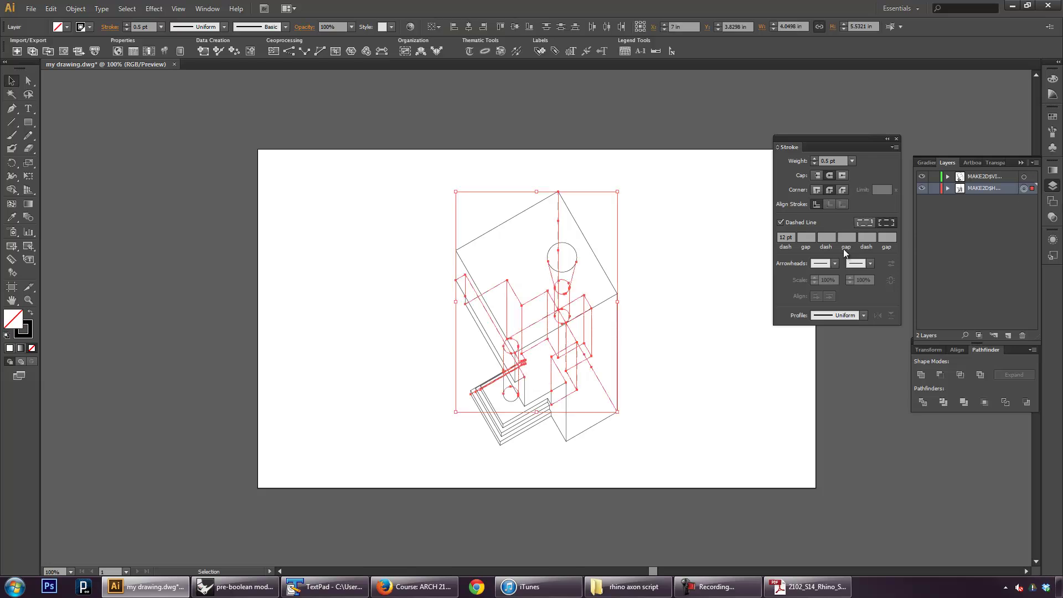
pyautogui.click(794, 237)
pyautogui.click(712, 237)
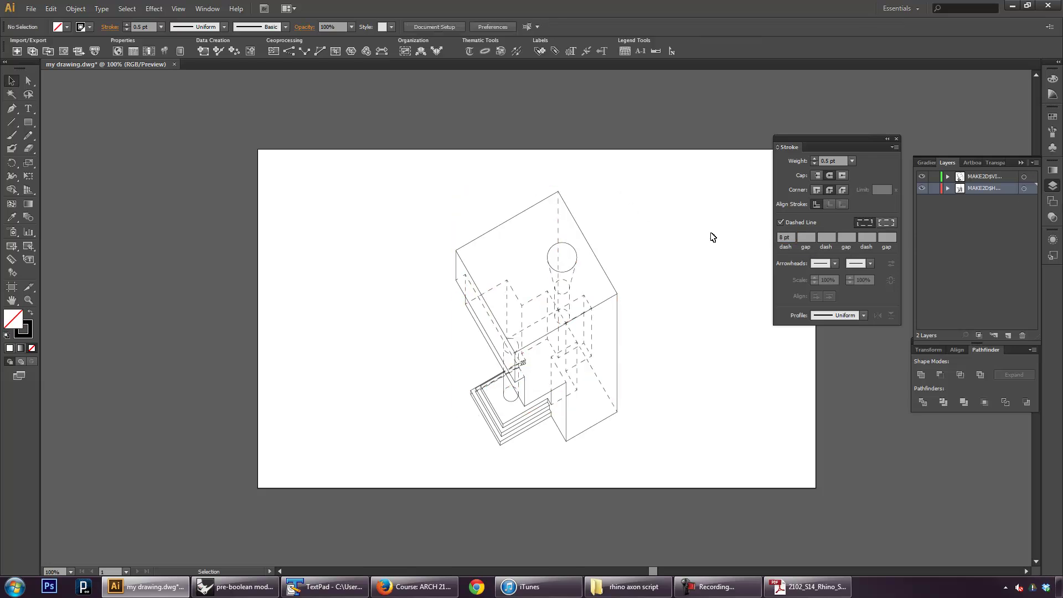
pyautogui.click(1024, 189)
pyautogui.doubleClick(786, 237)
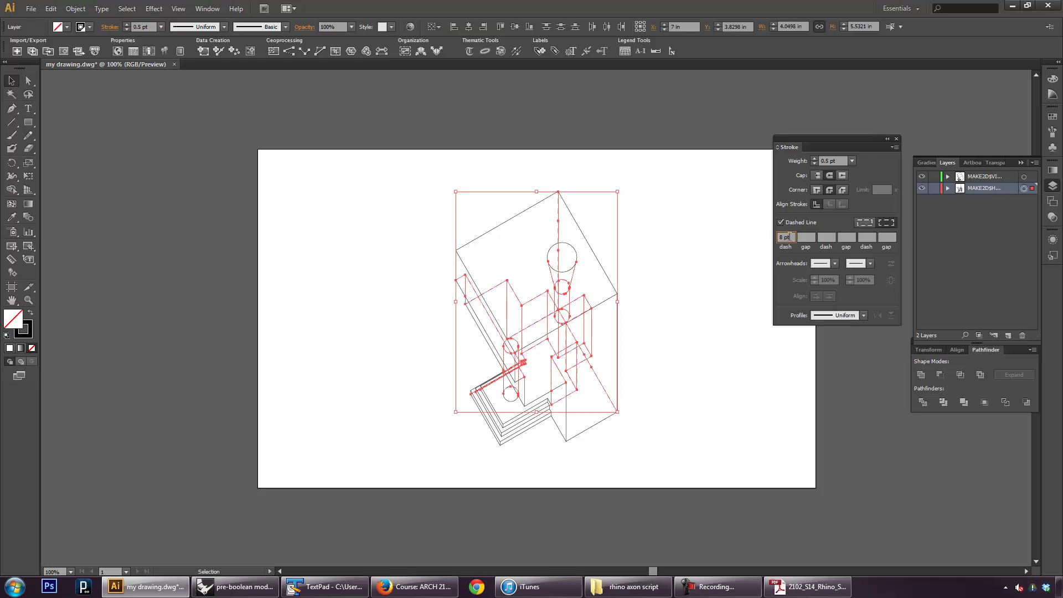
pyautogui.write('6')
pyautogui.click(718, 229)
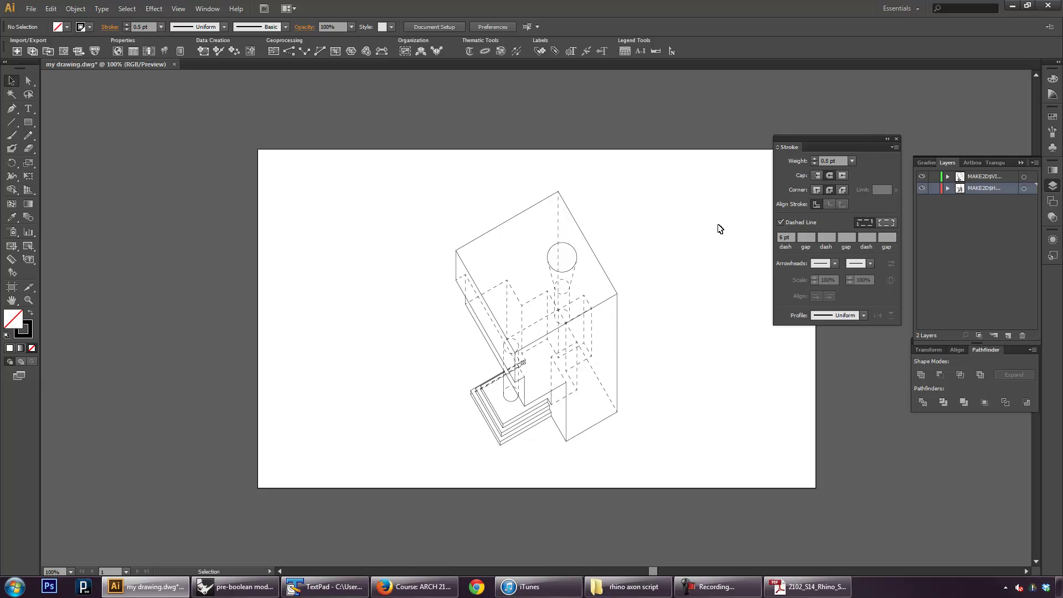
# Step: Hide the dashed hidden-line layer, leaving only the visible linework
pyautogui.click(1024, 176)
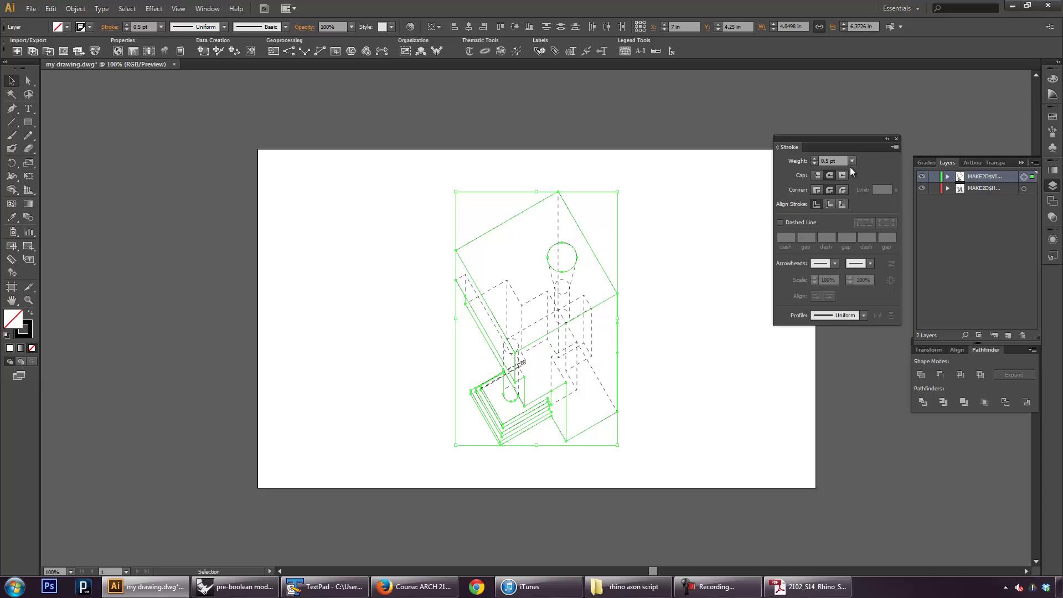
pyautogui.click(693, 192)
pyautogui.click(922, 188)
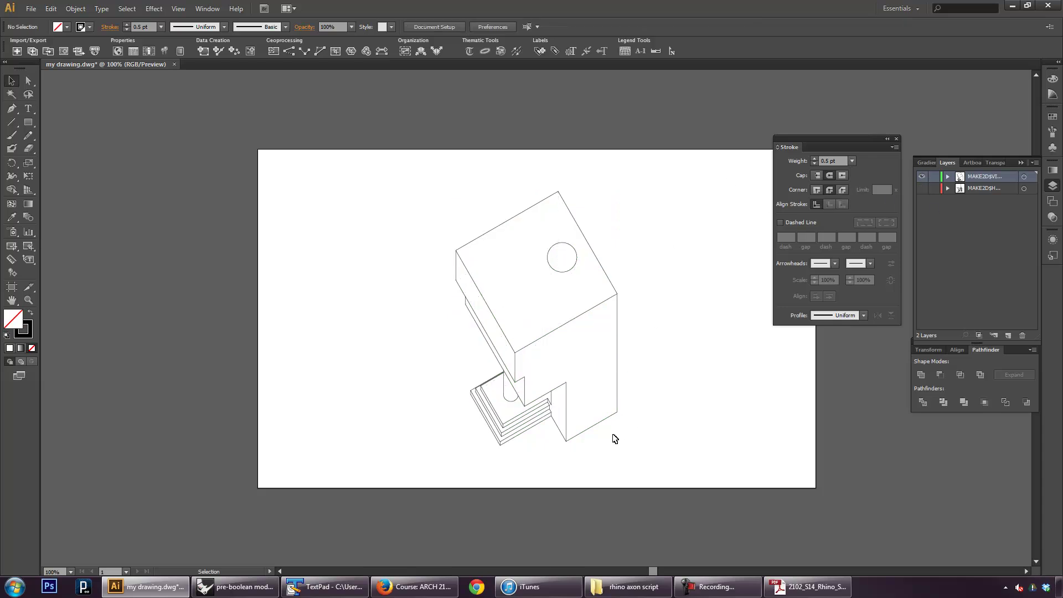
# Step: Select the block's outer silhouette edges and set their stroke weight to 1 pt
pyautogui.click(593, 427)
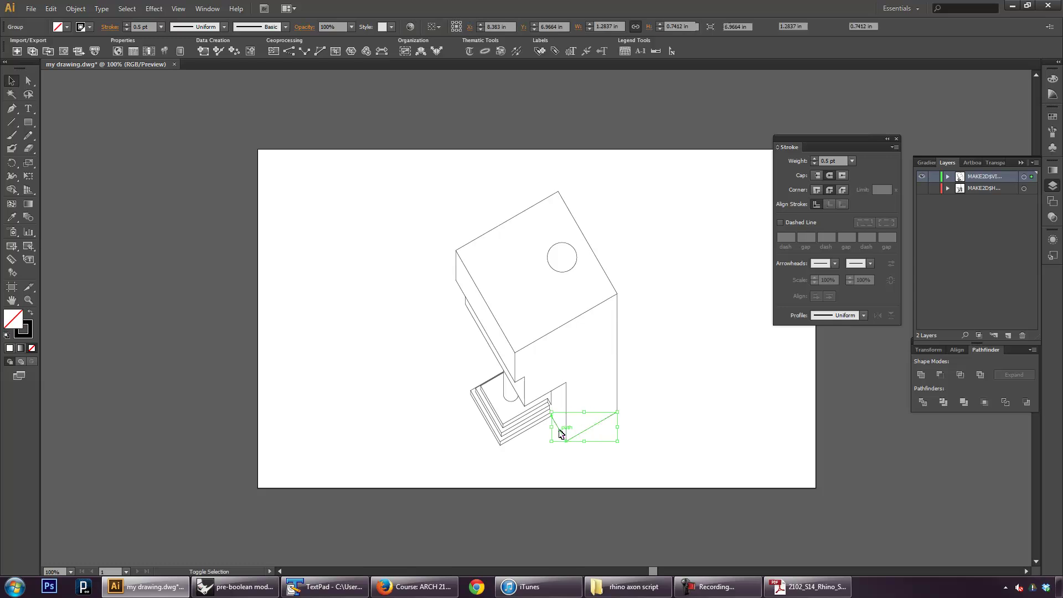
pyautogui.keyDown('shift'); pyautogui.click(616, 363); pyautogui.keyUp('shift')
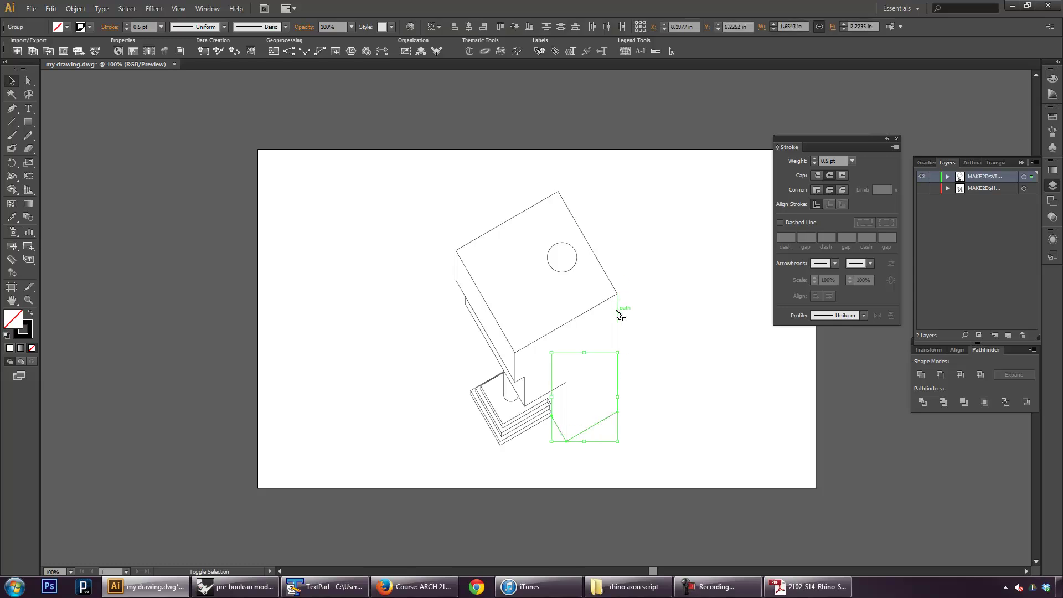
pyautogui.keyDown('shift'); pyautogui.click(617, 309); pyautogui.keyUp('shift')
pyautogui.keyDown('shift'); pyautogui.click(607, 274); pyautogui.keyUp('shift')
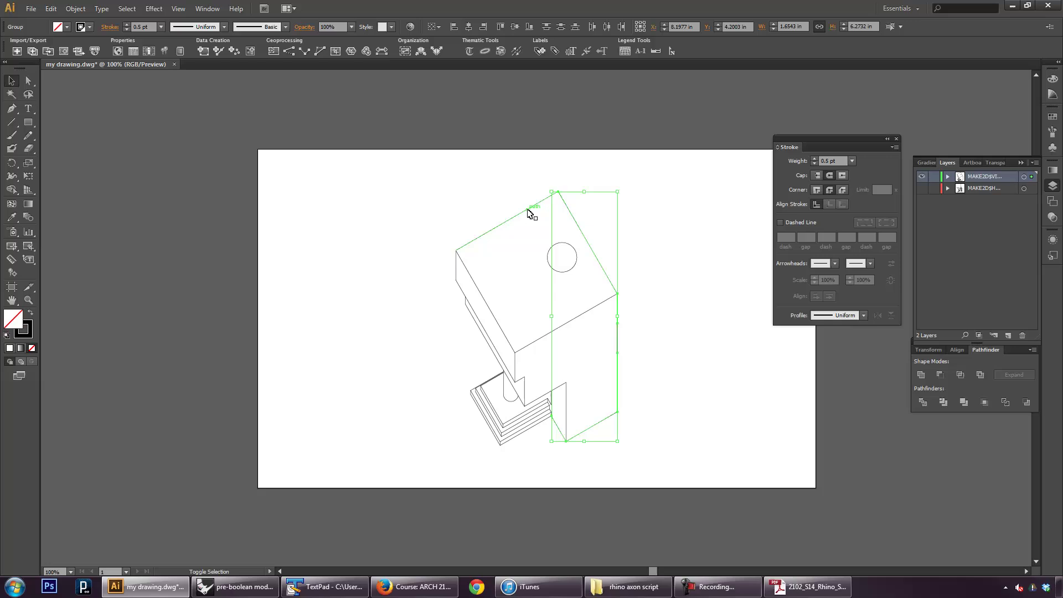
pyautogui.keyDown('shift'); pyautogui.click(533, 206); pyautogui.keyUp('shift')
pyautogui.keyDown('shift'); pyautogui.click(456, 262); pyautogui.keyUp('shift')
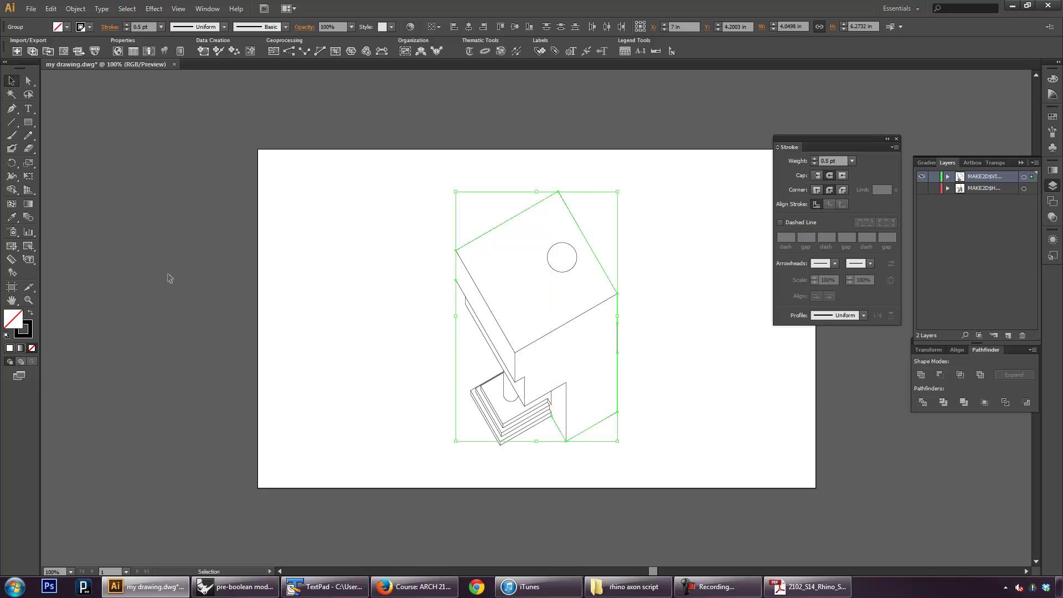
pyautogui.press('z')
pyautogui.moveTo(361, 241); pyautogui.dragTo(593, 483)
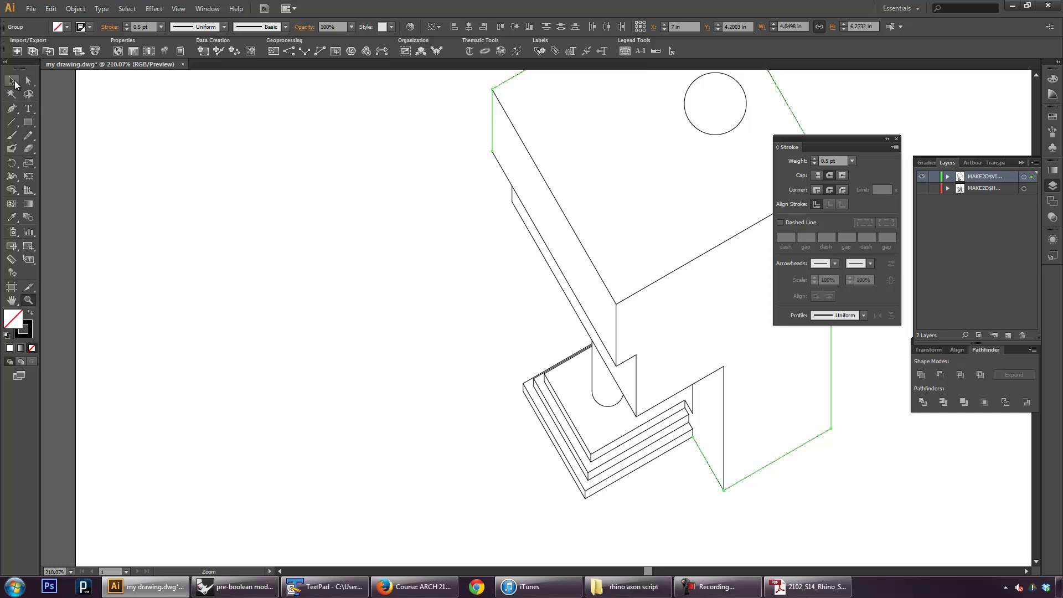
pyautogui.click(11, 81)
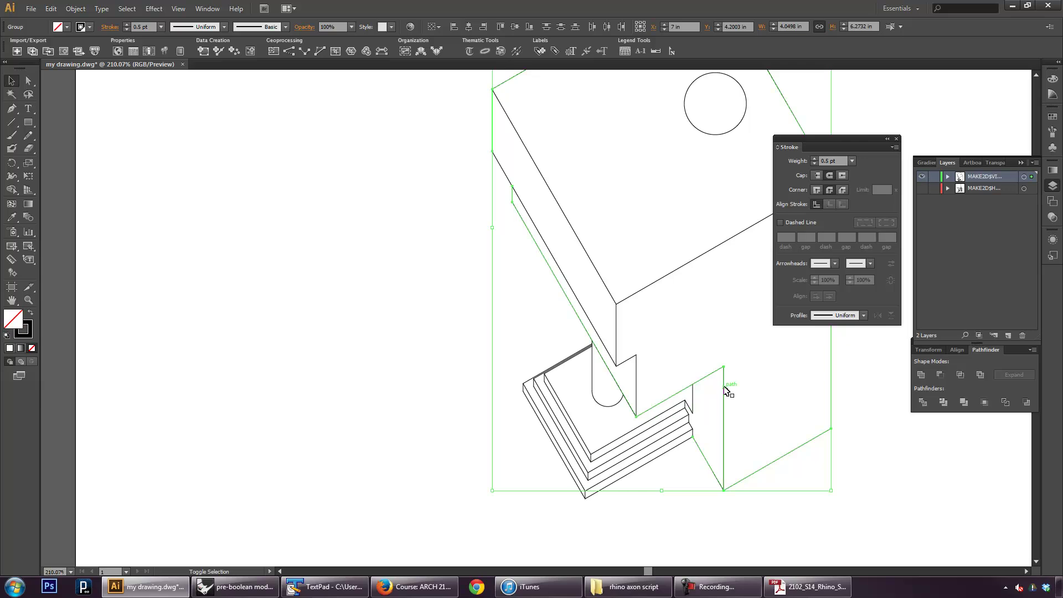
pyautogui.click(852, 161)
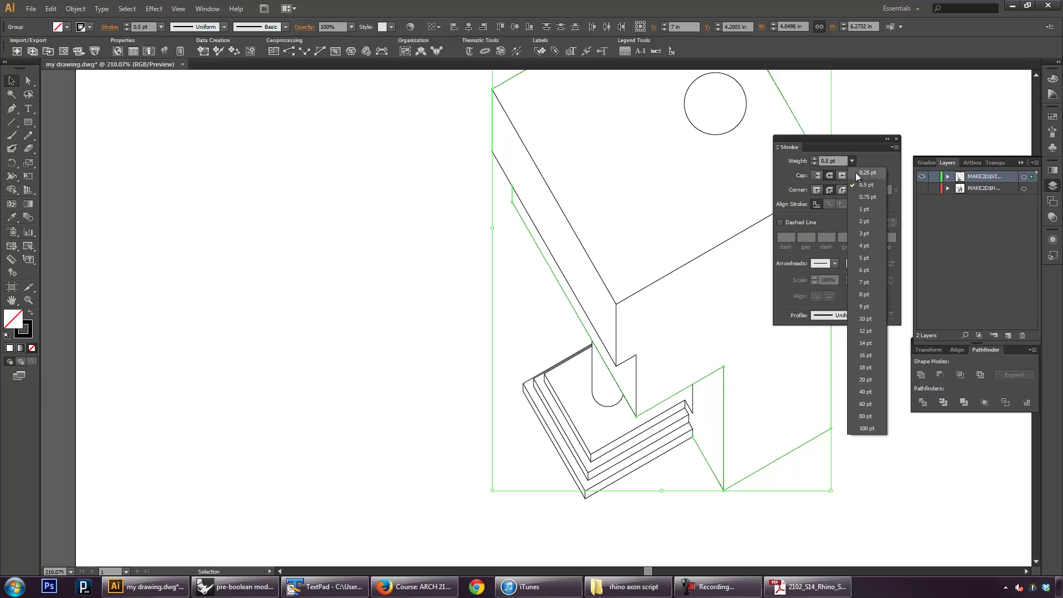
pyautogui.click(865, 210)
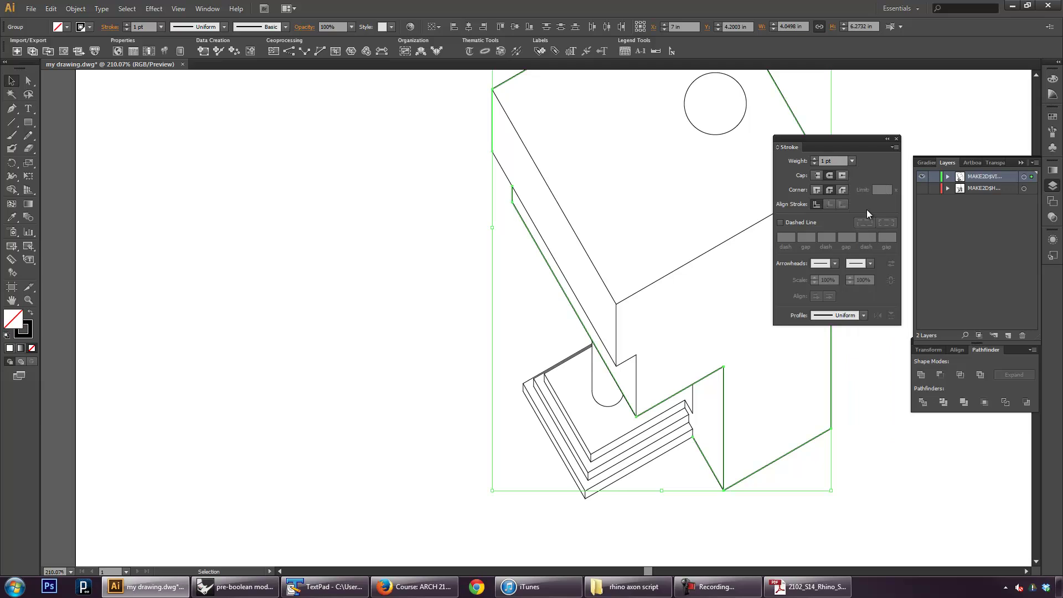
pyautogui.click(441, 203)
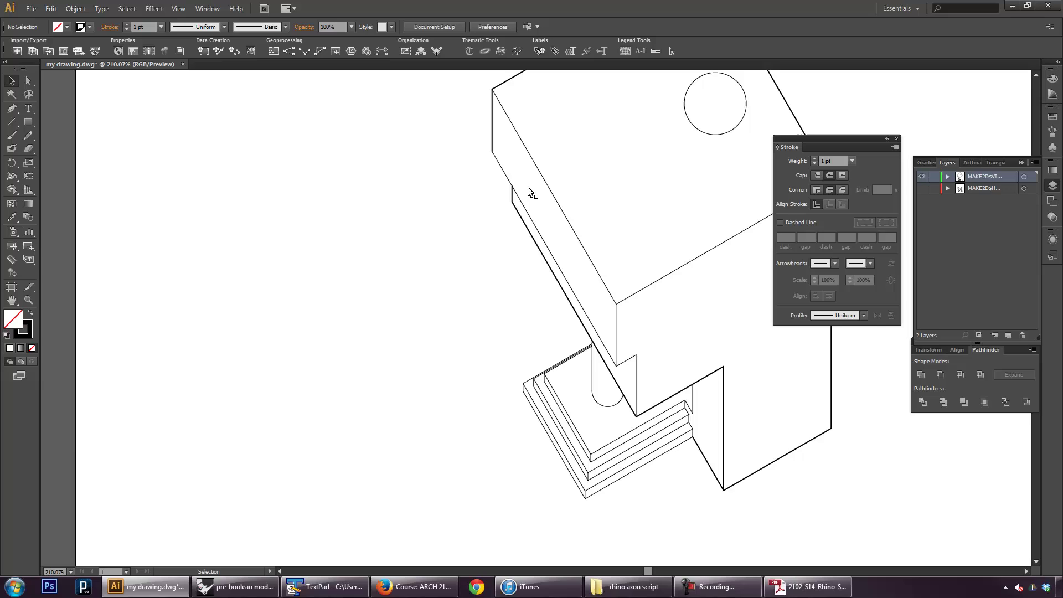
# Step: Select the small edge line pairs on the left and right and set them to 1 pt
pyautogui.click(492, 119)
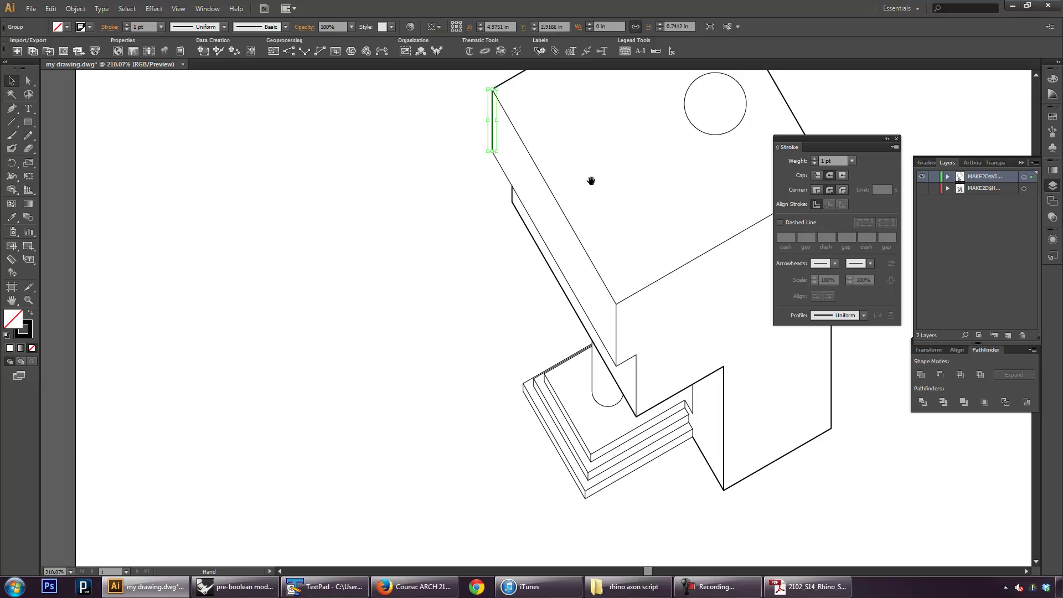
pyautogui.moveTo(591, 181); pyautogui.dragTo(465, 244)
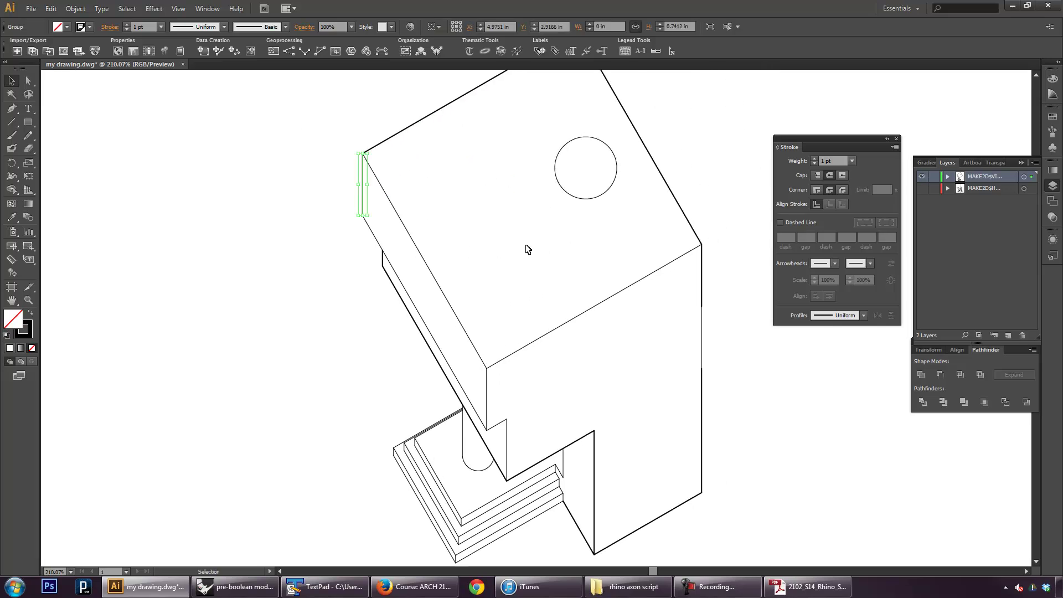
pyautogui.click(702, 327)
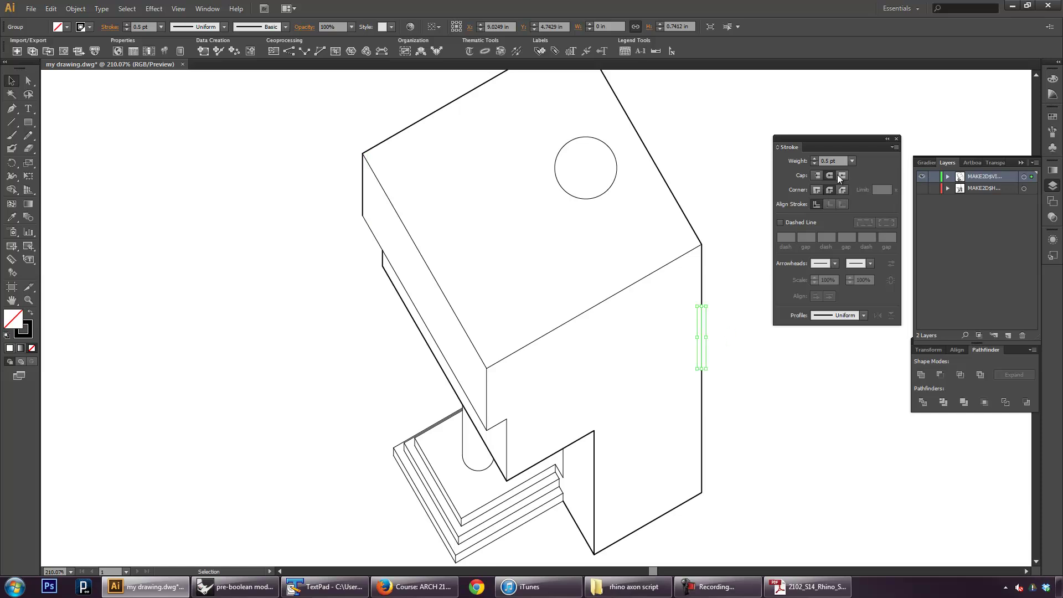
pyautogui.click(852, 160)
pyautogui.click(867, 209)
# Step: Select all outline lines via Select > Same > Stroke Weight and group them
pyautogui.click(361, 171)
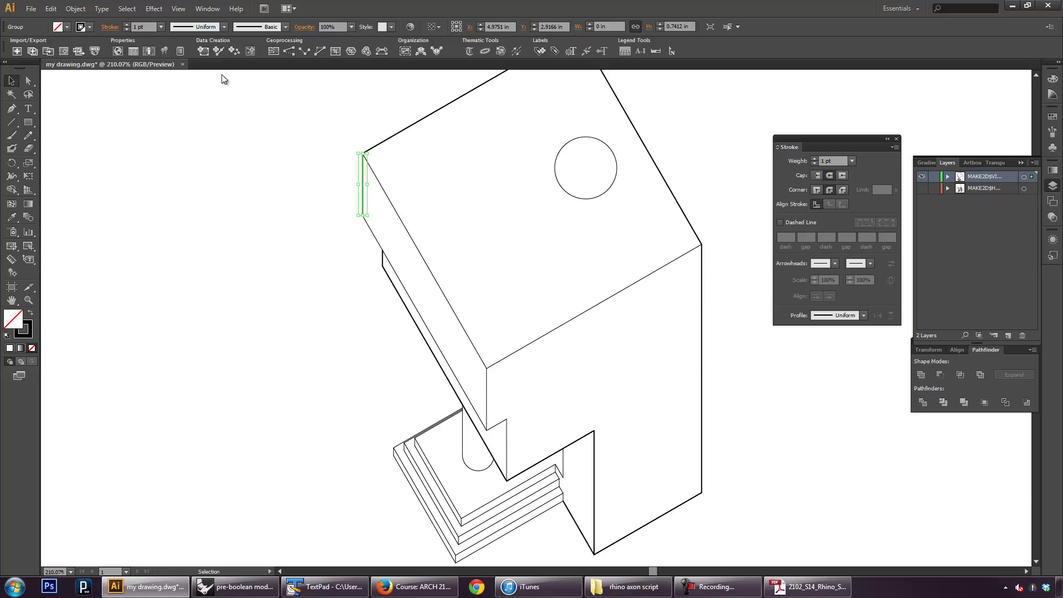
pyautogui.click(178, 8)
pyautogui.moveTo(163, 10)
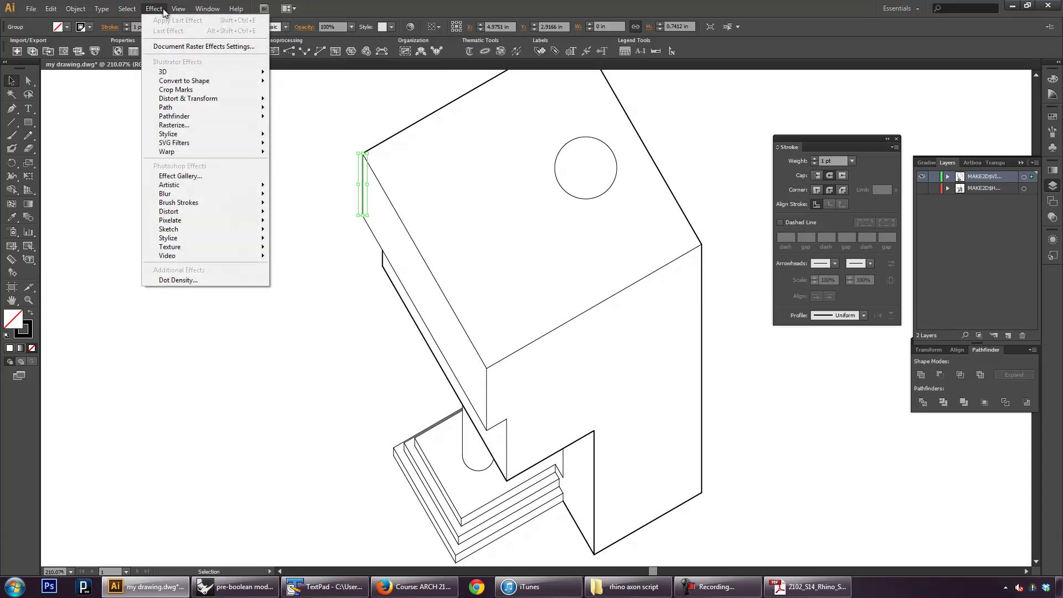
pyautogui.moveTo(127, 9)
pyautogui.moveTo(178, 119)
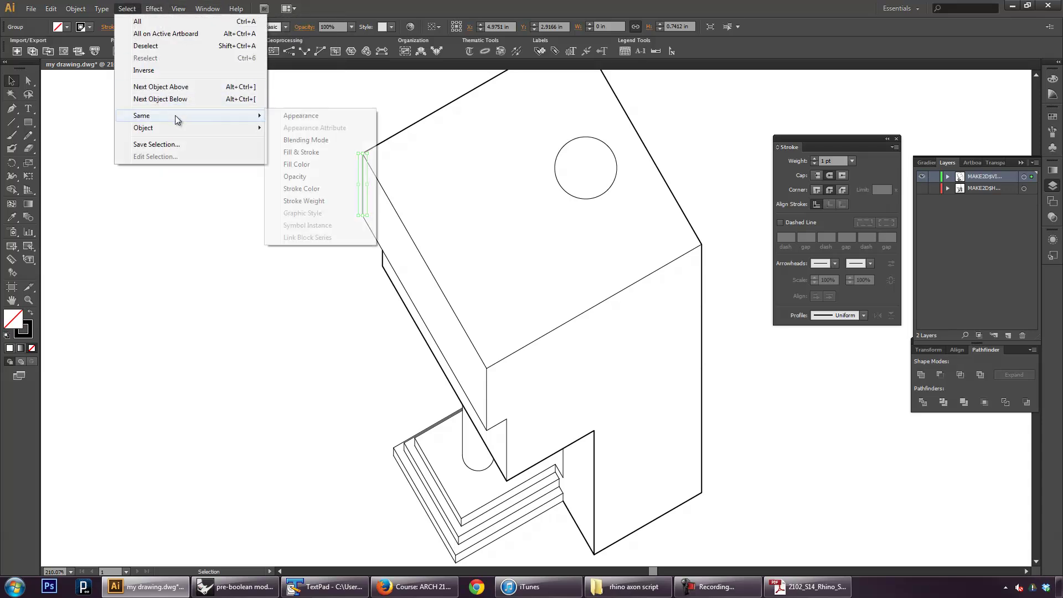
pyautogui.click(309, 117)
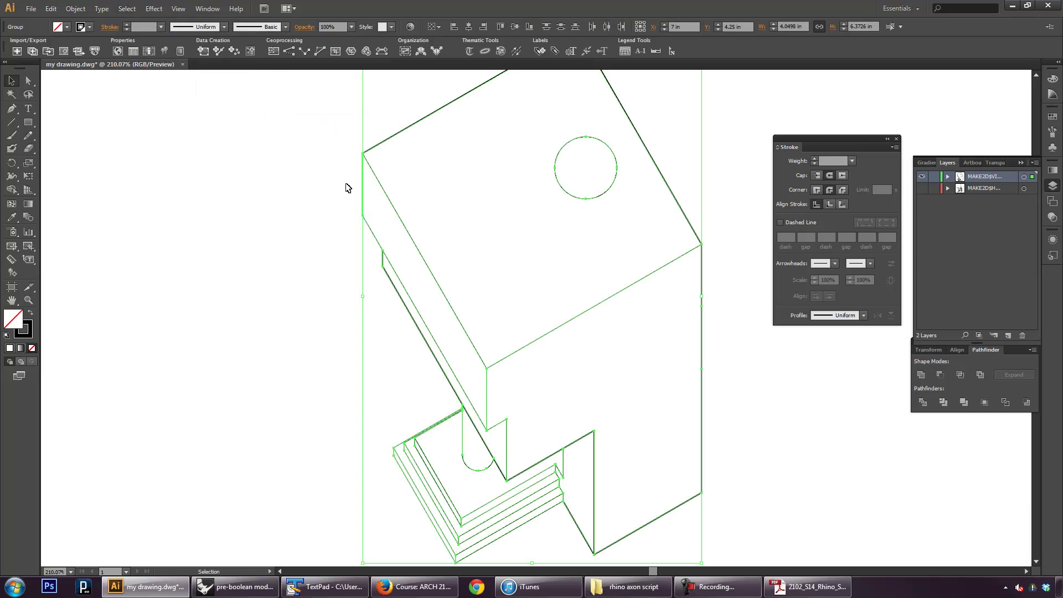
pyautogui.click(327, 140)
pyautogui.click(397, 134)
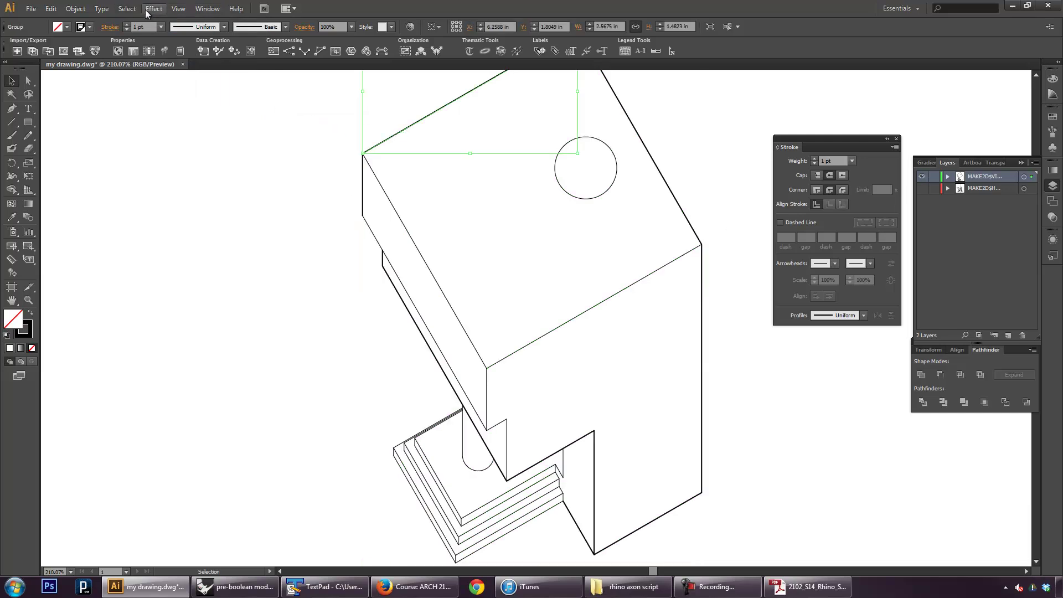
pyautogui.click(127, 8)
pyautogui.moveTo(163, 121)
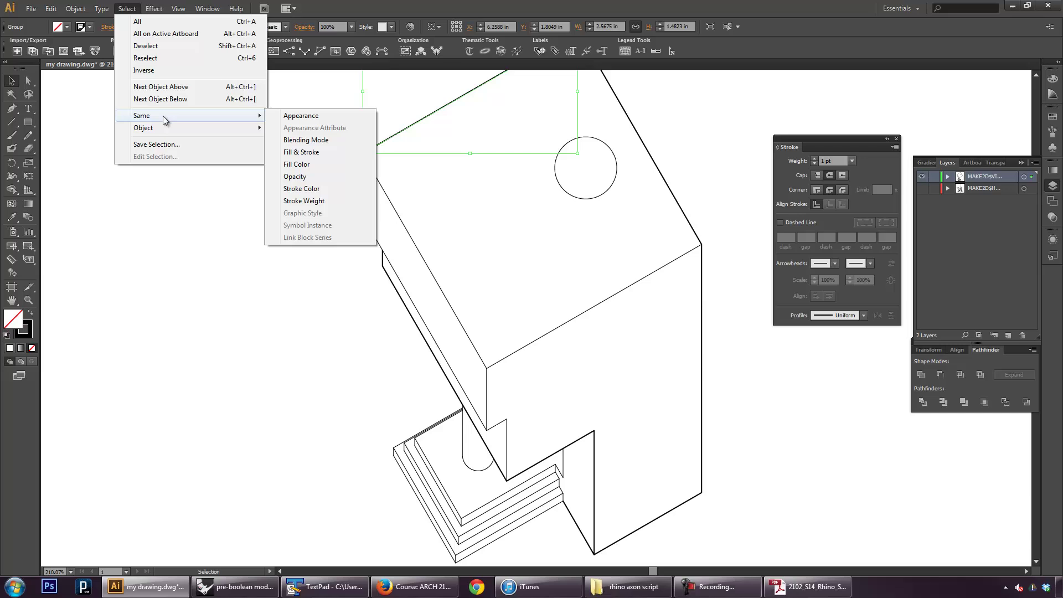
pyautogui.click(310, 201)
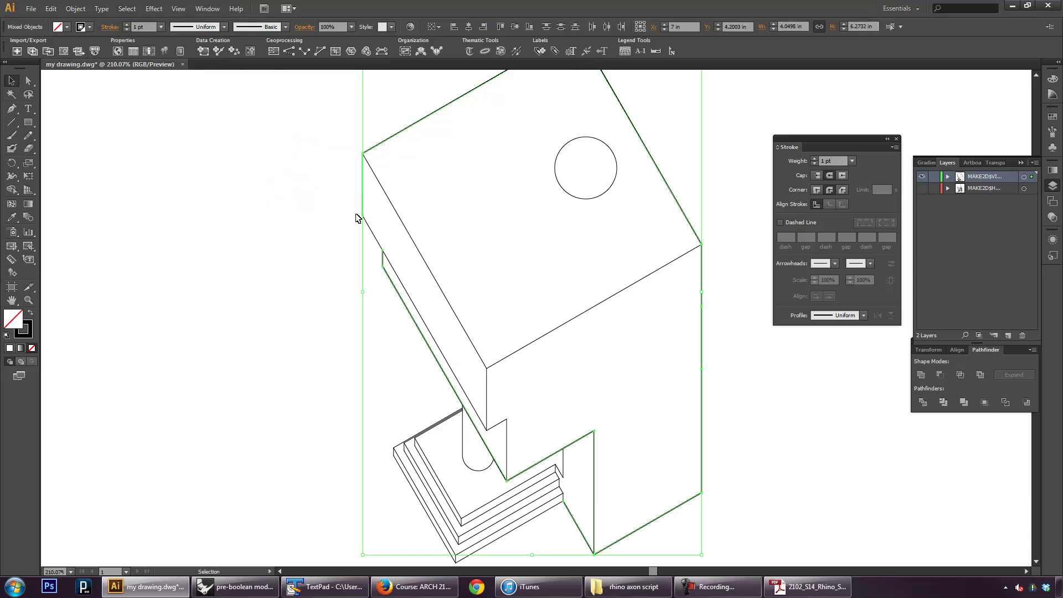
pyautogui.rightClick(700, 326)
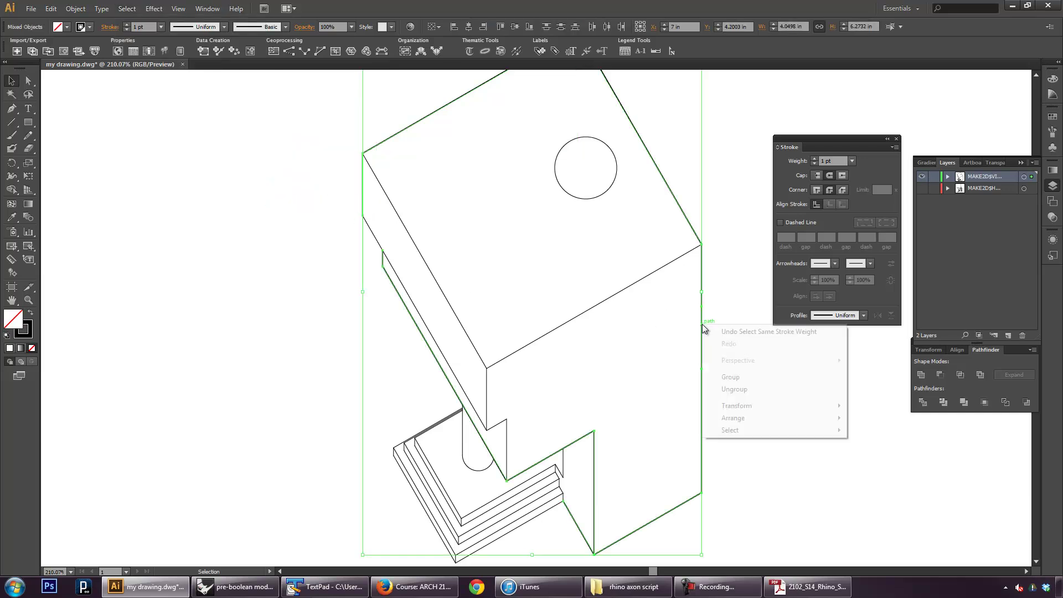
pyautogui.click(741, 377)
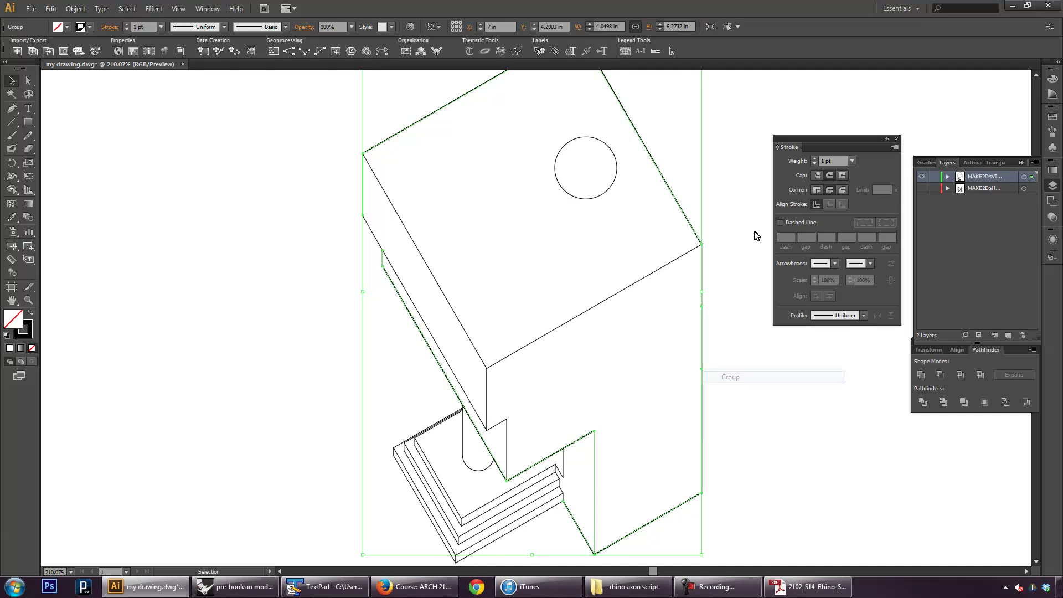
# Step: Set the grouped outlines to 1.5 pt stroke weight after trying 2 pt
pyautogui.click(853, 160)
pyautogui.click(864, 222)
pyautogui.click(767, 185)
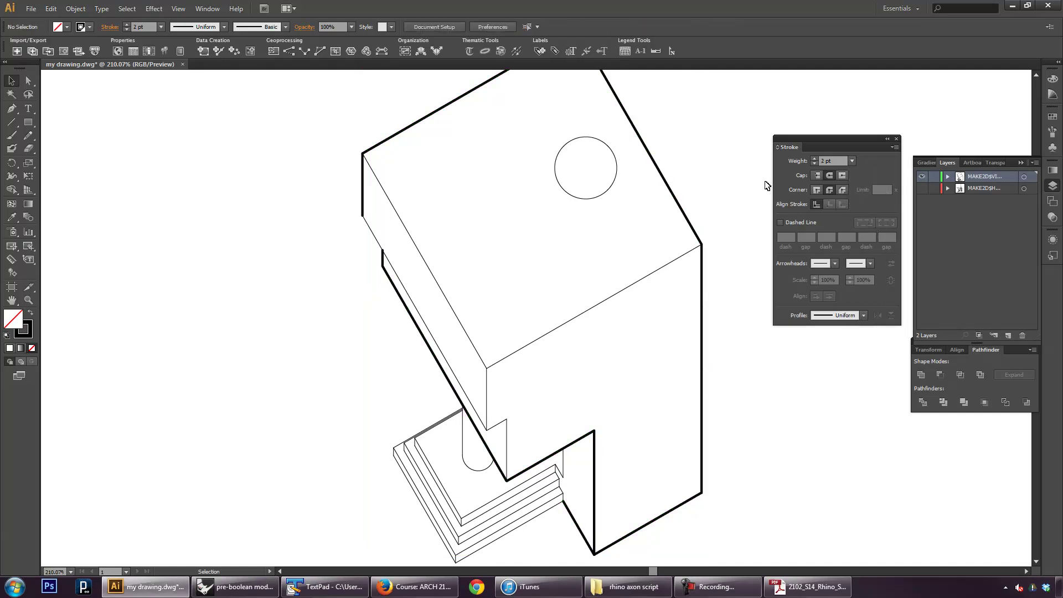
pyautogui.click(680, 198)
pyautogui.click(836, 161)
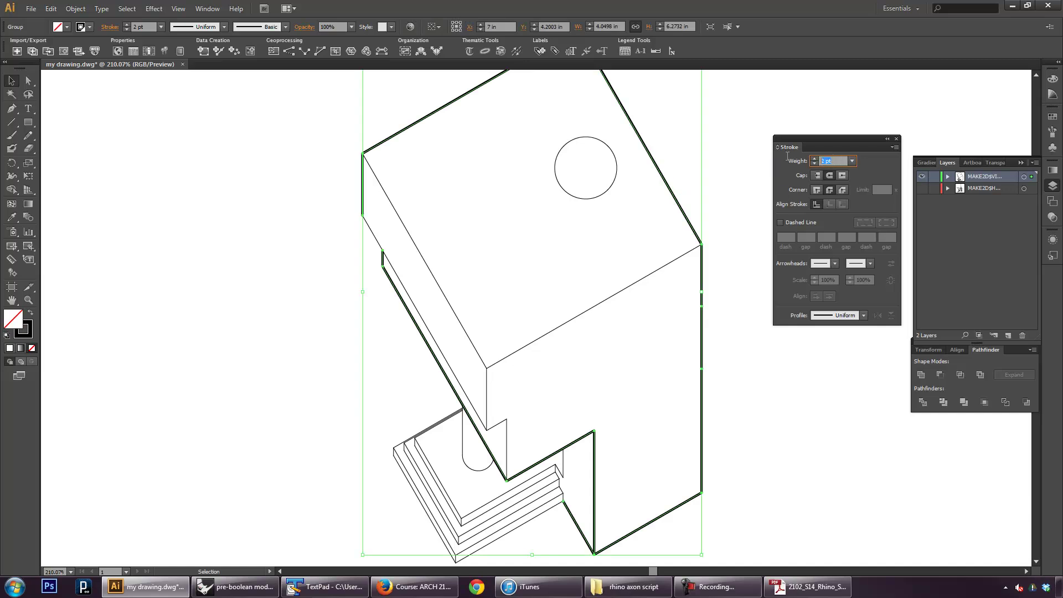
pyautogui.write('1.5')
pyautogui.press('Return')
pyautogui.click(746, 147)
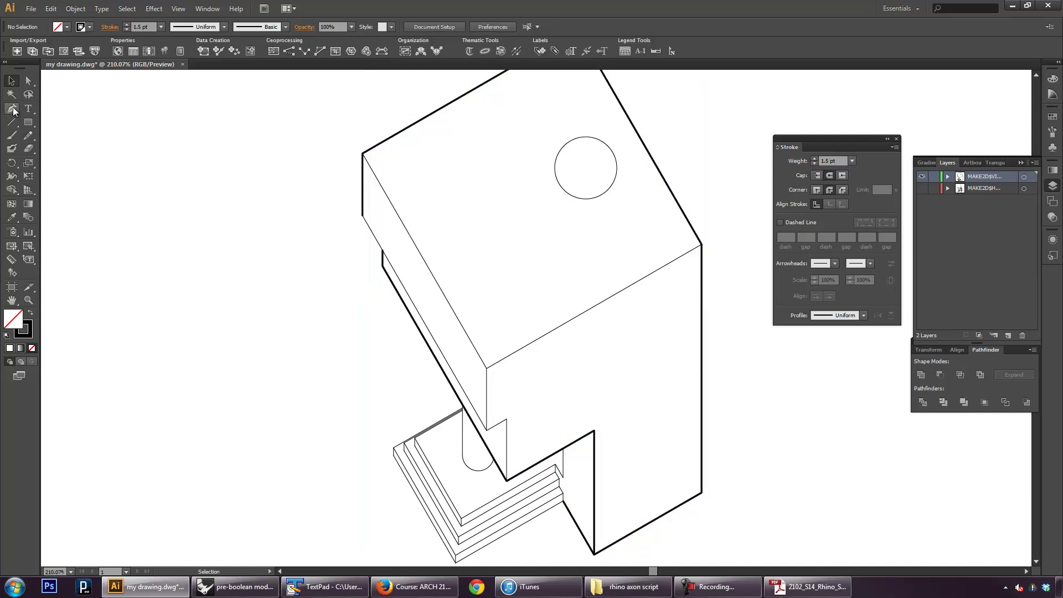
# Step: Draw a Pen line from the upper-left edge anchor to the block's lower corner, then deselect
pyautogui.click(12, 108)
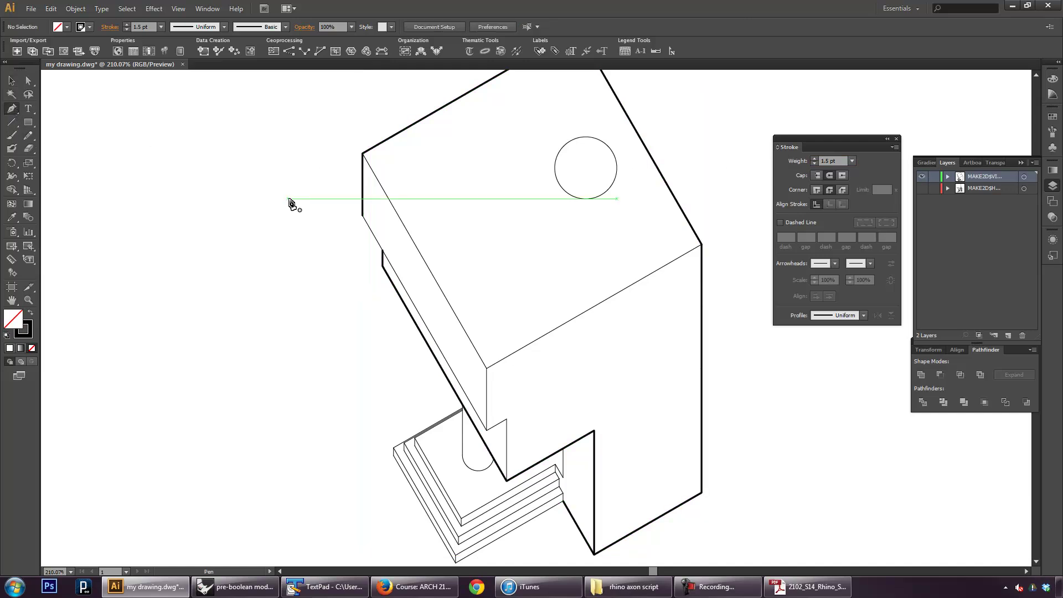
pyautogui.click(362, 215)
pyautogui.click(382, 250)
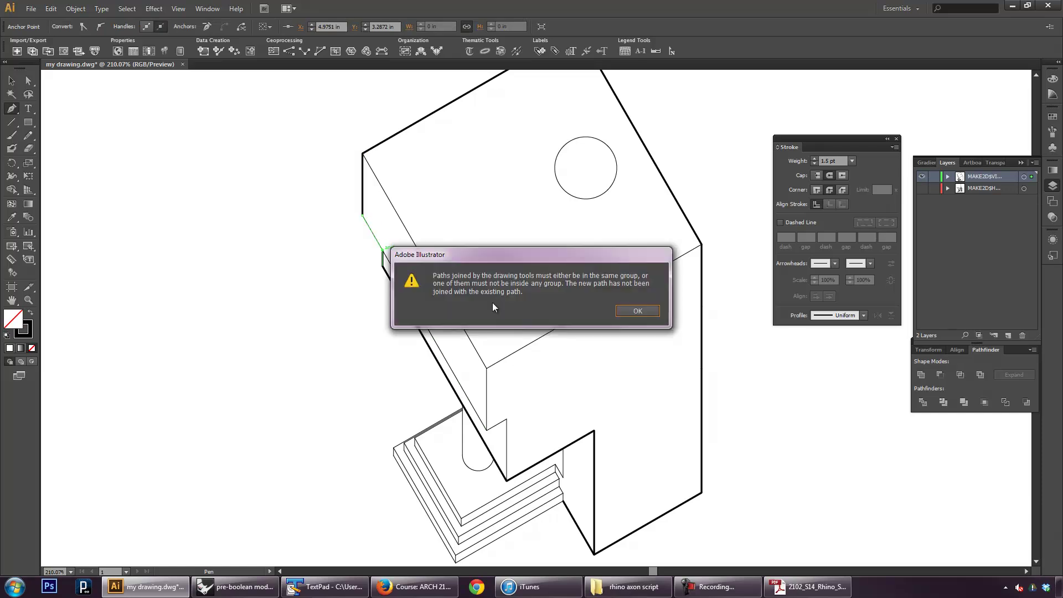
pyautogui.click(636, 311)
pyautogui.press('v')
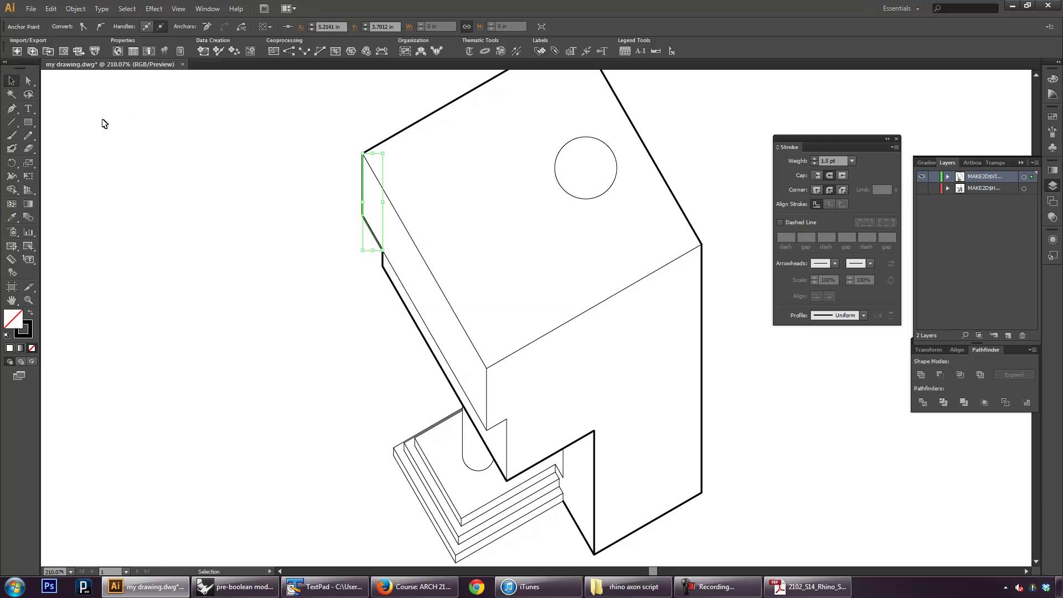
pyautogui.click(206, 153)
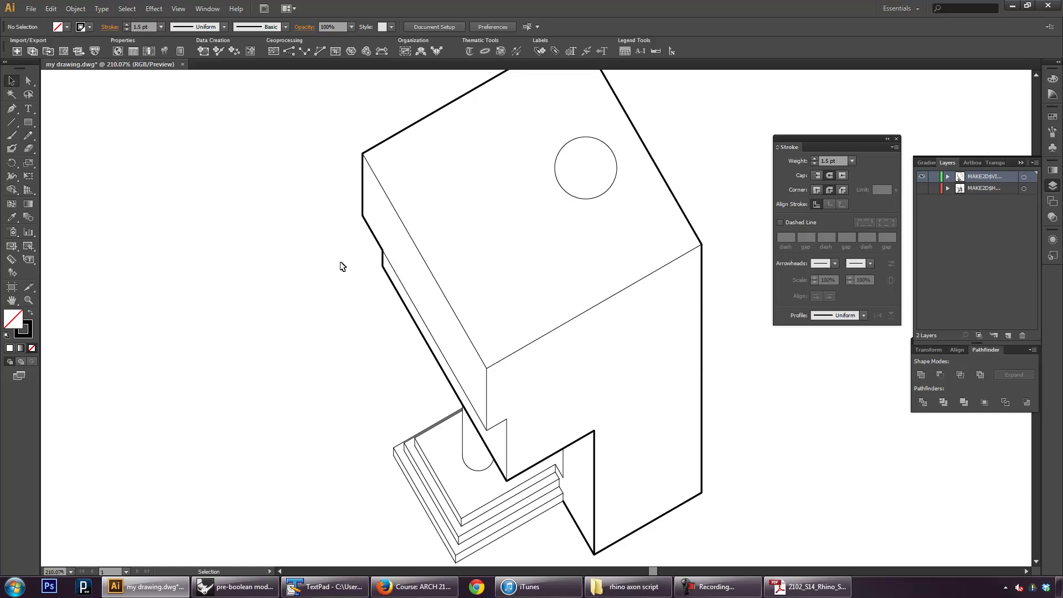
pyautogui.scroll(-3, 341, 267)
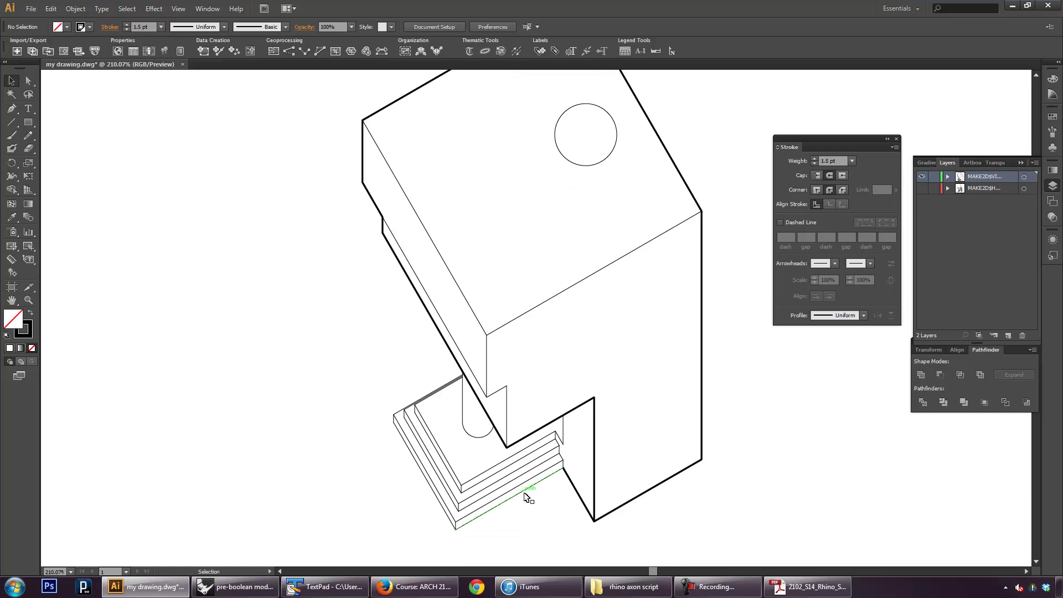
# Step: Select the stepped base's outer outline edges and set their stroke weight to 2 pt
pyautogui.click(526, 496)
pyautogui.keyDown('shift'); pyautogui.click(442, 506); pyautogui.keyUp('shift')
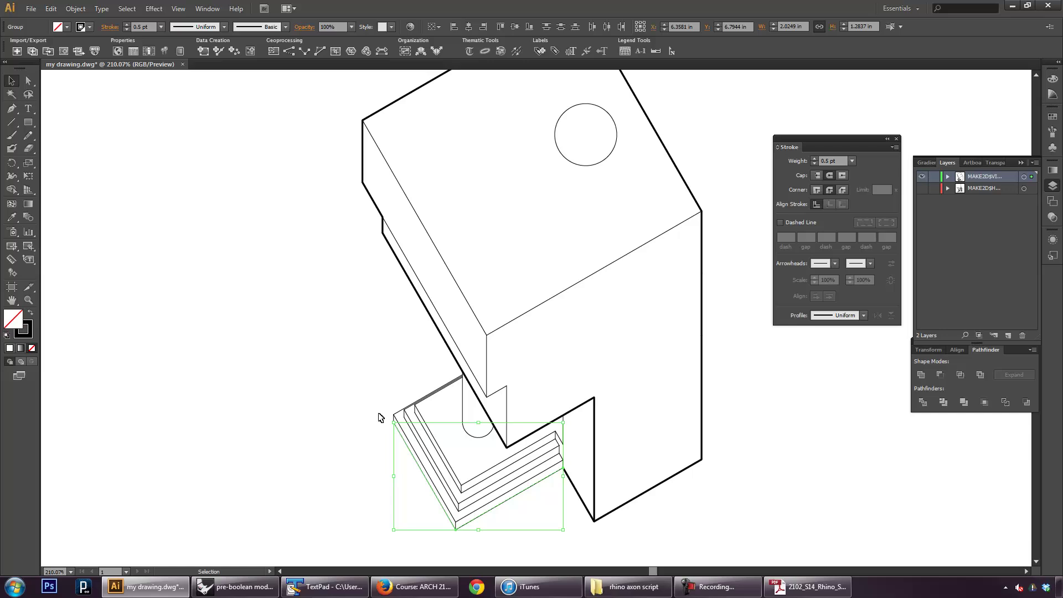
pyautogui.scroll(3, 380, 417)
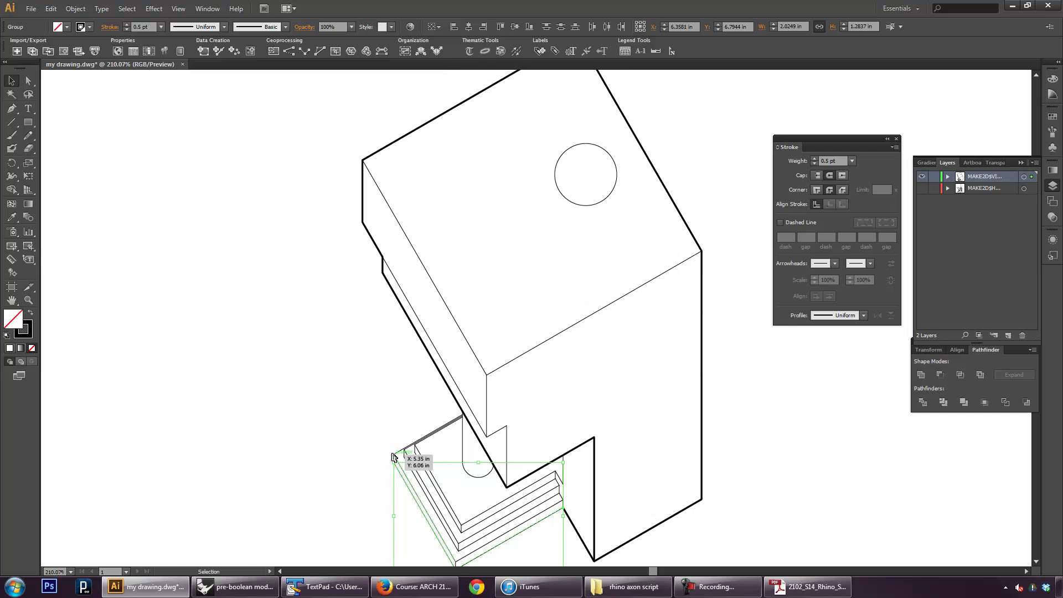
pyautogui.click(26, 301)
pyautogui.scroll(-5, 391, 427)
pyautogui.moveTo(316, 230); pyautogui.dragTo(512, 476)
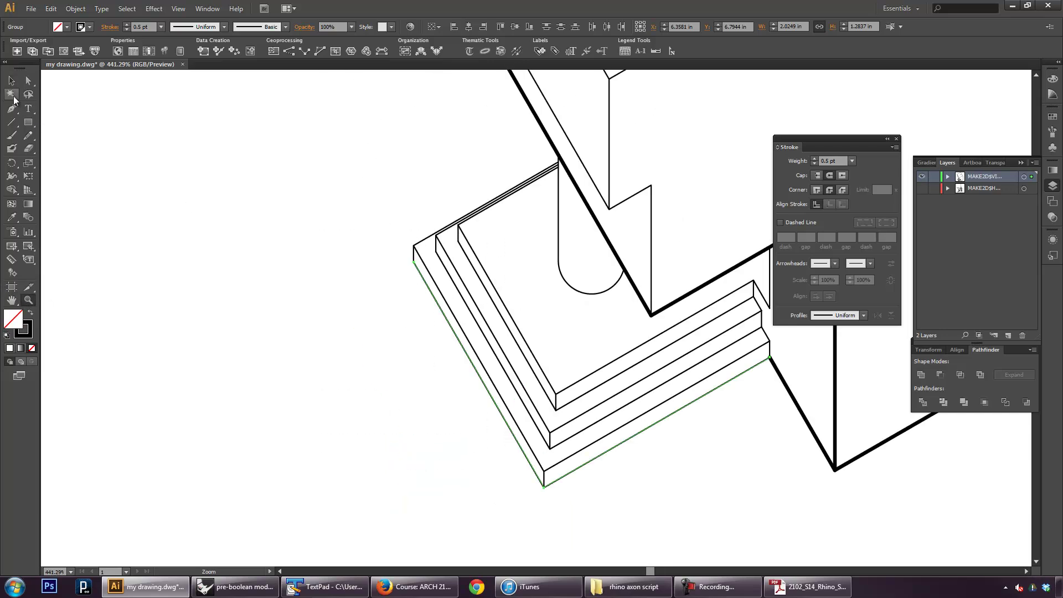
pyautogui.click(11, 80)
pyautogui.keyDown('shift'); pyautogui.click(415, 250); pyautogui.keyUp('shift')
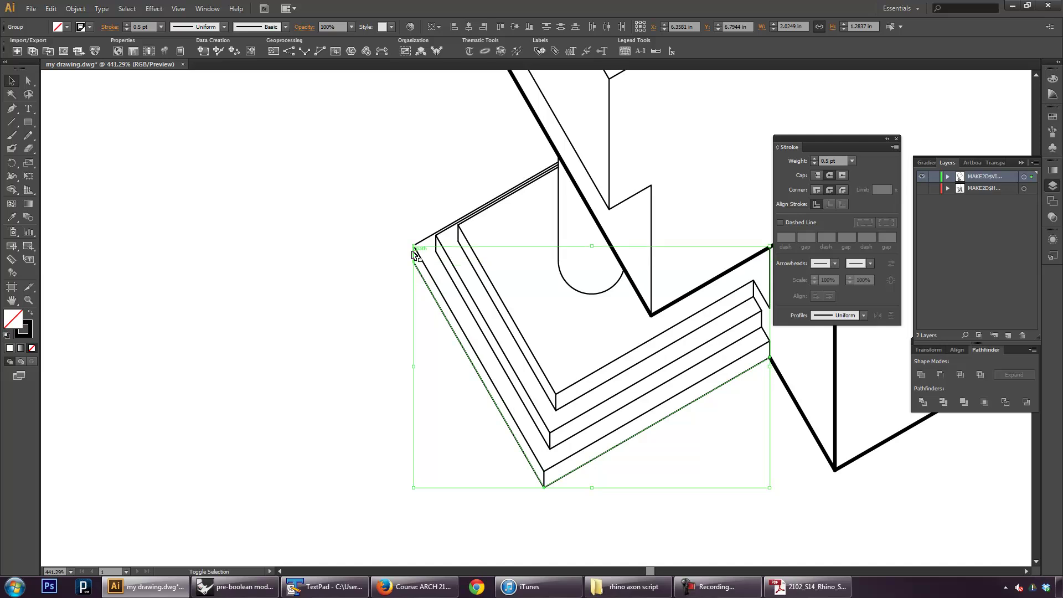
pyautogui.keyDown('shift'); pyautogui.click(425, 240); pyautogui.keyUp('shift')
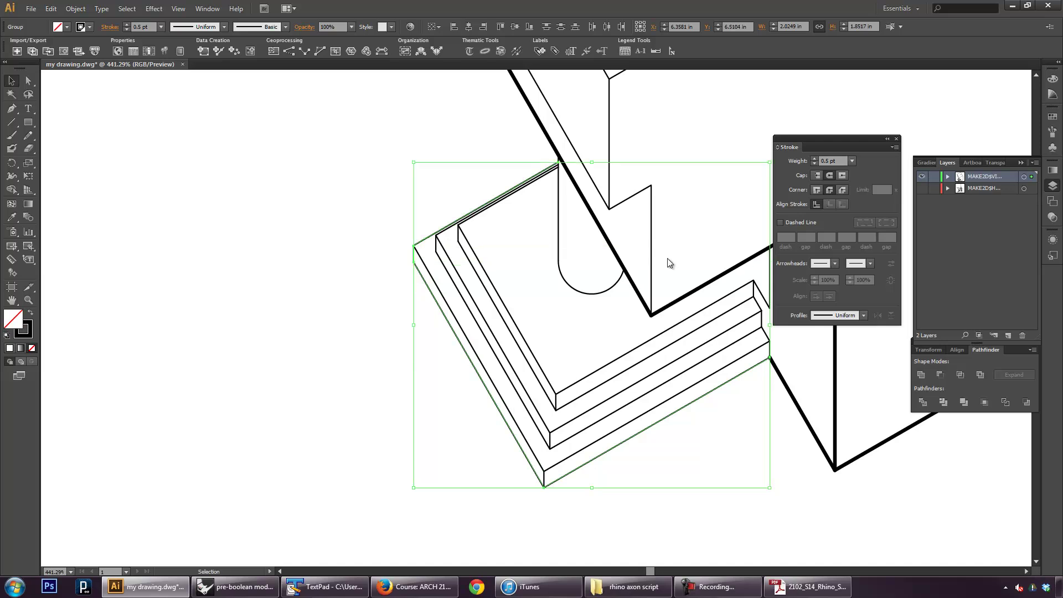
pyautogui.click(852, 161)
pyautogui.click(872, 223)
# Step: Use Select > Same > Stroke Weight to pick all matching lines, then deselect
pyautogui.click(127, 8)
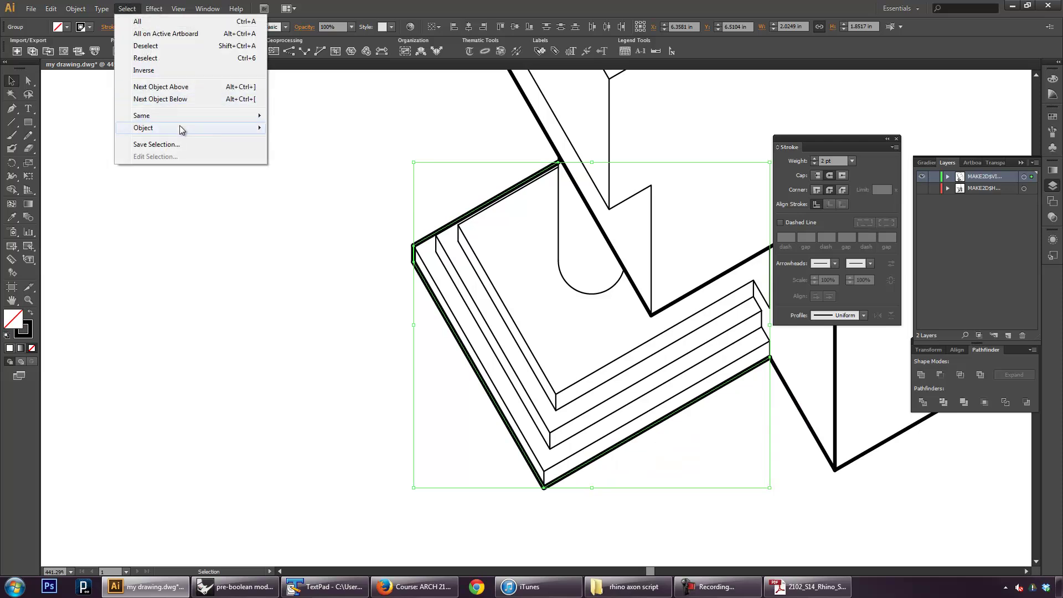
pyautogui.moveTo(201, 118)
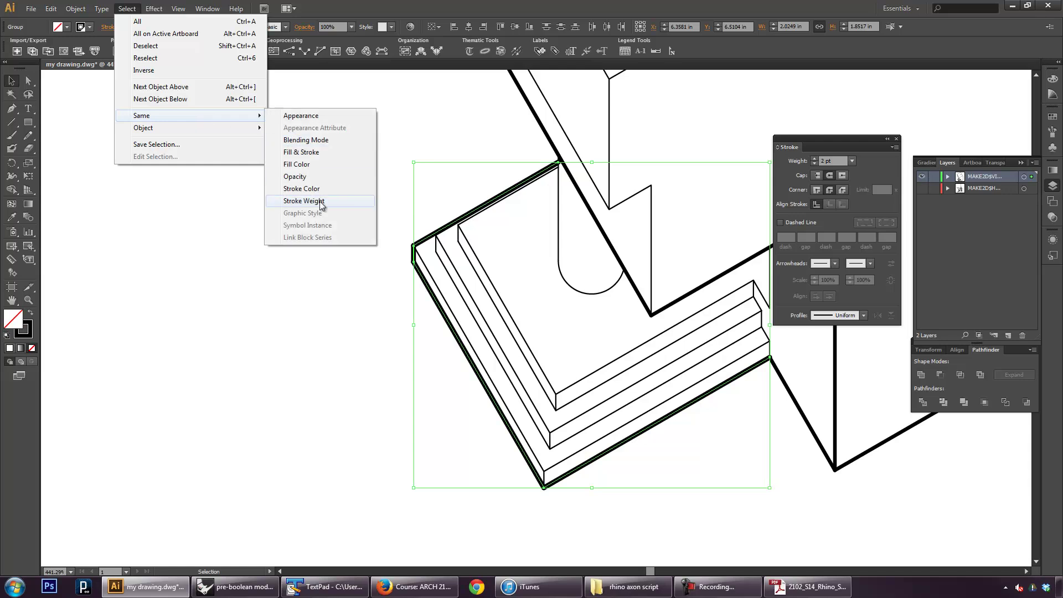
pyautogui.click(309, 201)
pyautogui.click(126, 9)
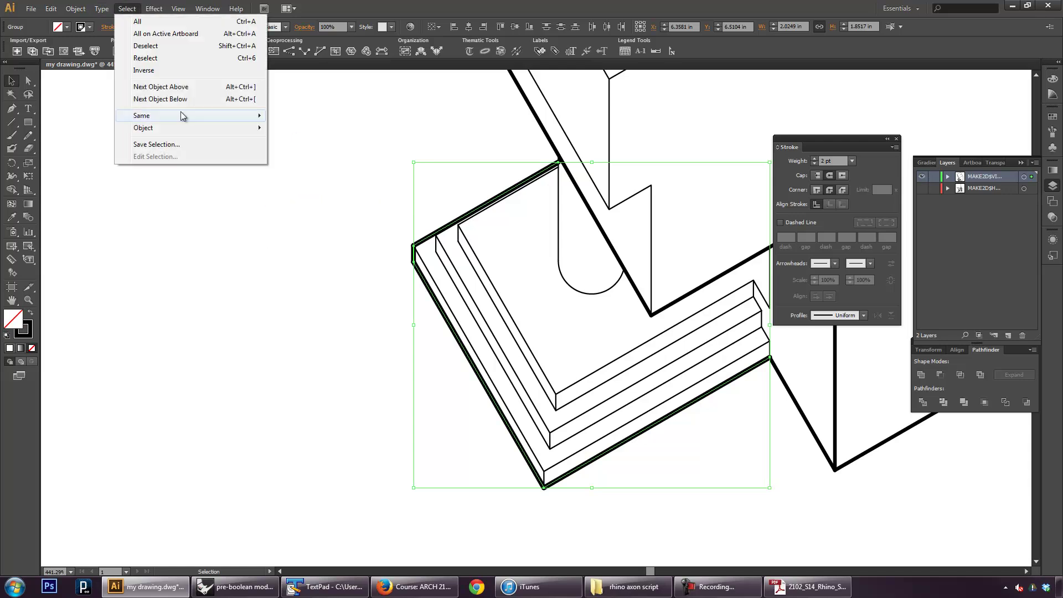
pyautogui.moveTo(182, 118)
pyautogui.click(310, 202)
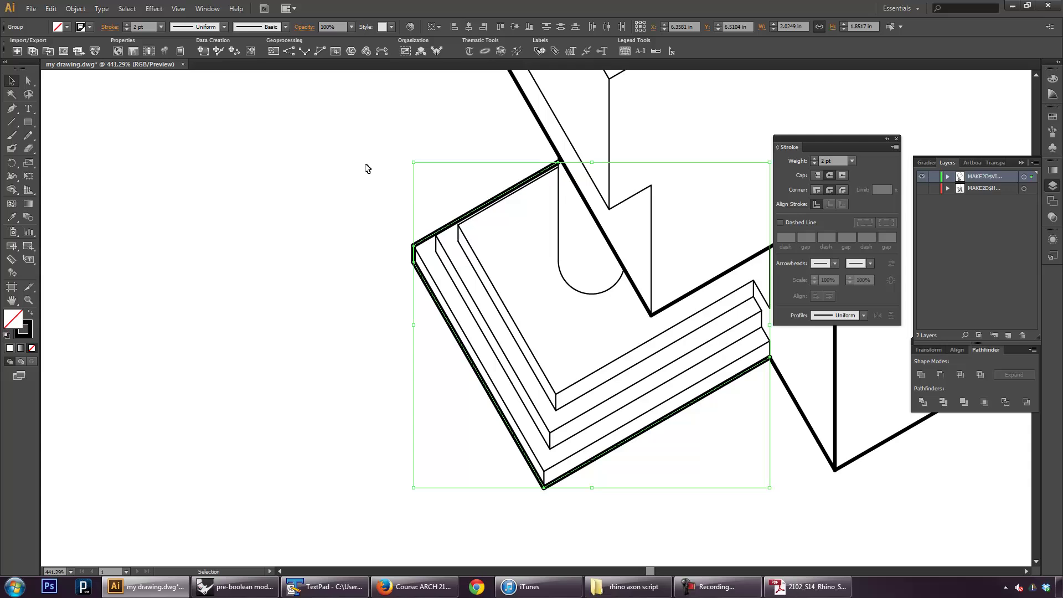
pyautogui.click(366, 166)
# Step: Ungroup the thin outline paths and select every line with the same stroke weight
pyautogui.click(543, 132)
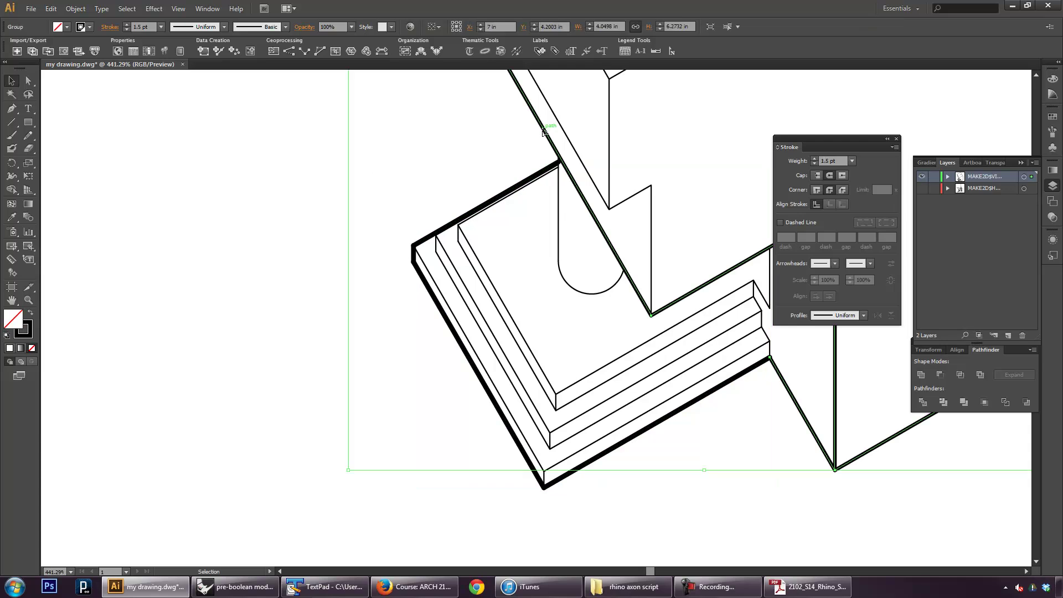
pyautogui.rightClick(543, 132)
pyautogui.click(573, 193)
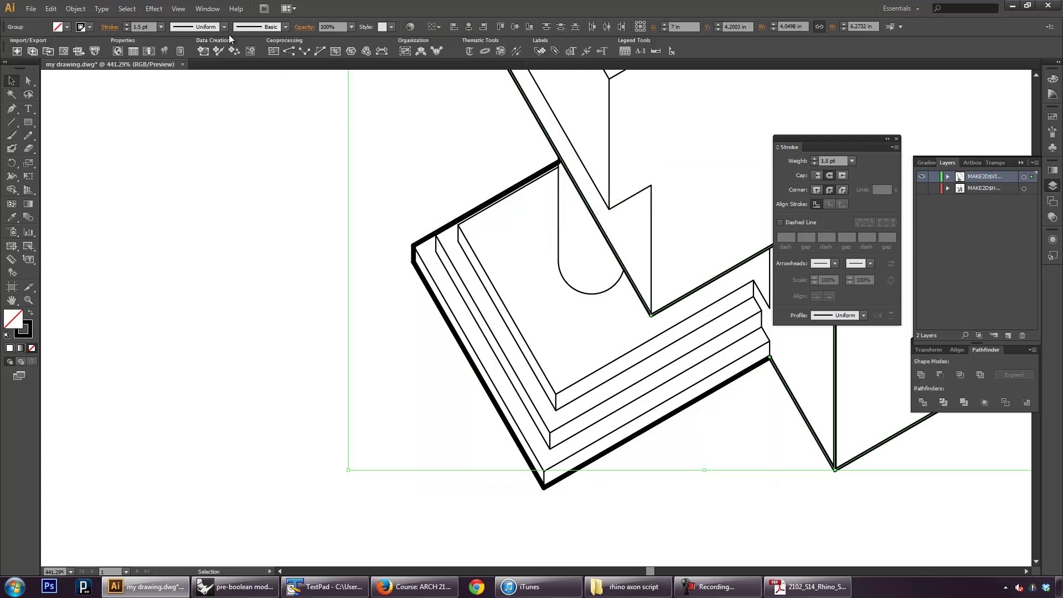
pyautogui.click(154, 8)
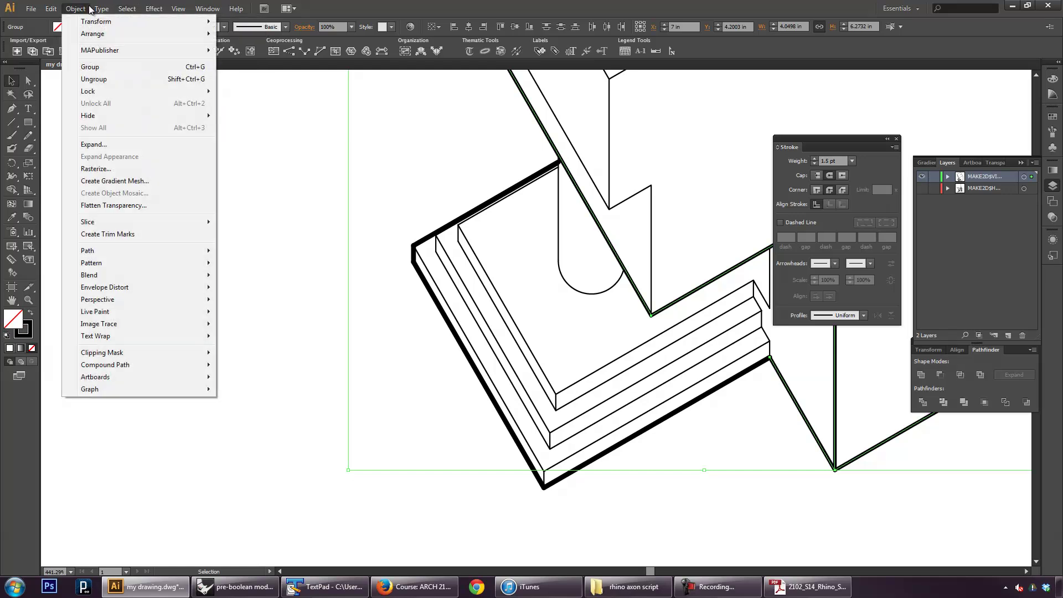
pyautogui.moveTo(102, 9)
pyautogui.moveTo(126, 35)
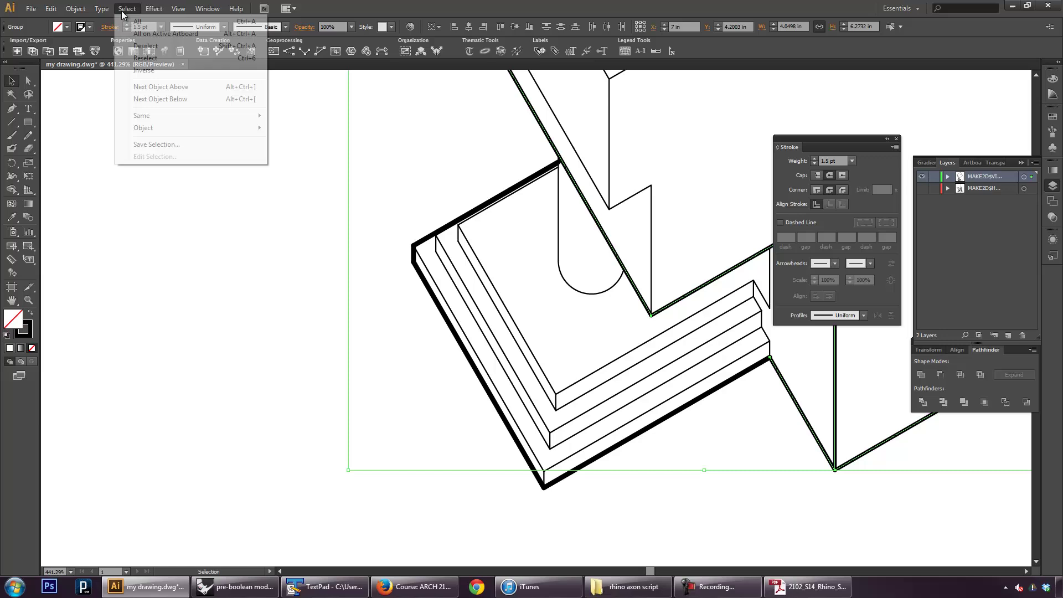
pyautogui.moveTo(188, 115)
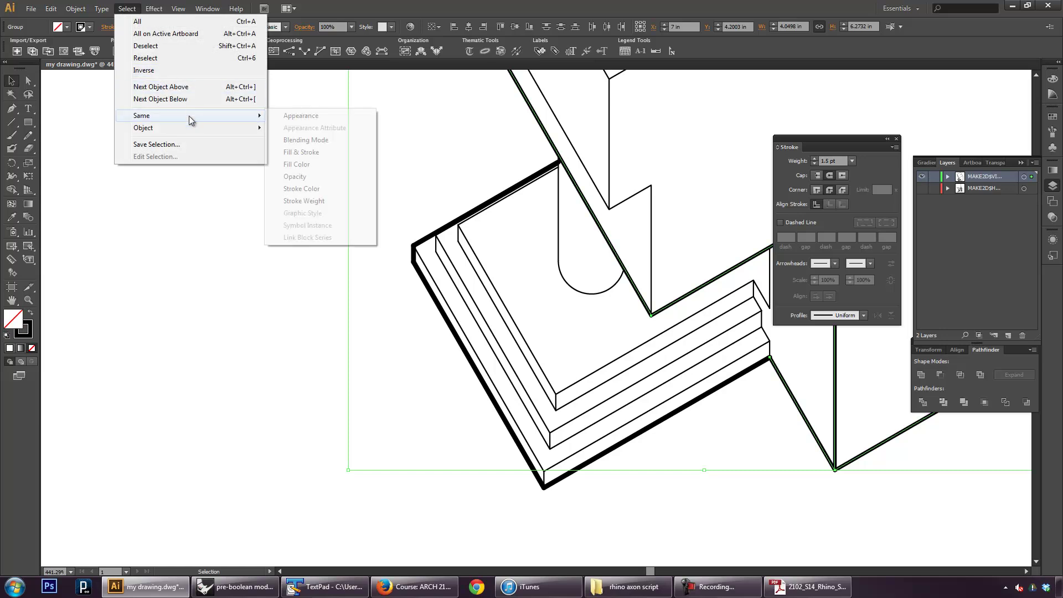
pyautogui.click(320, 203)
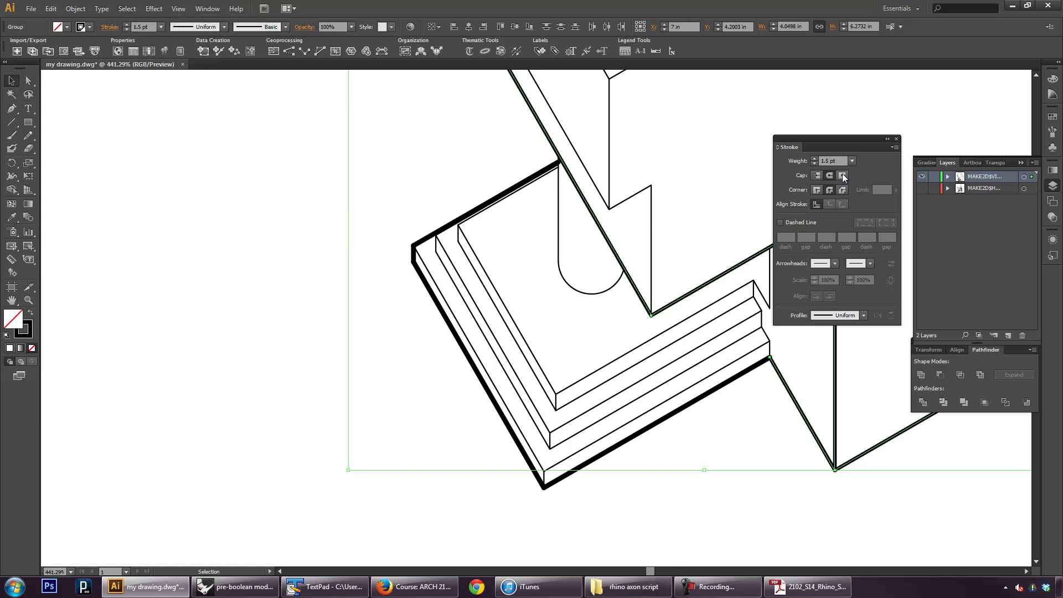
# Step: Set the three thick base edges, including the left and bottom ones, to 1.5 pt
pyautogui.click(853, 161)
pyautogui.click(450, 162)
pyautogui.click(499, 198)
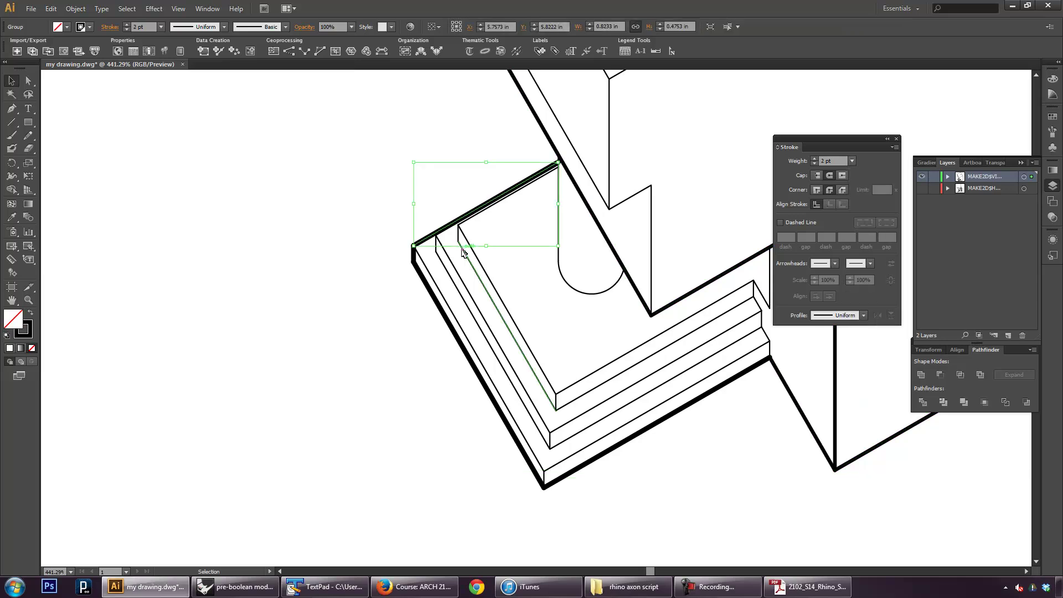
pyautogui.keyDown('shift'); pyautogui.click(413, 255); pyautogui.keyUp('shift')
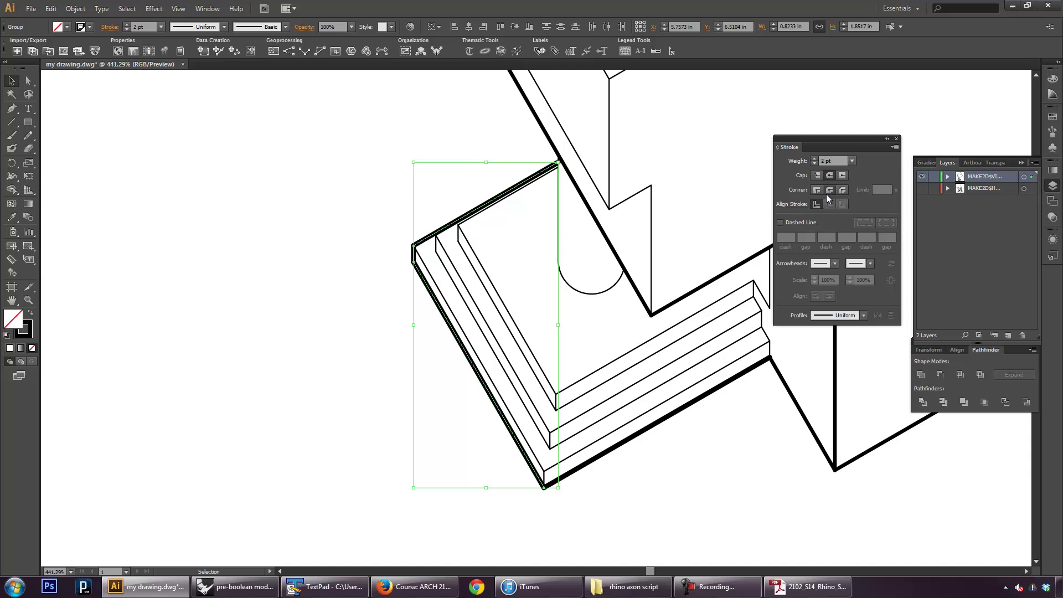
pyautogui.keyDown('shift'); pyautogui.click(736, 379); pyautogui.keyUp('shift')
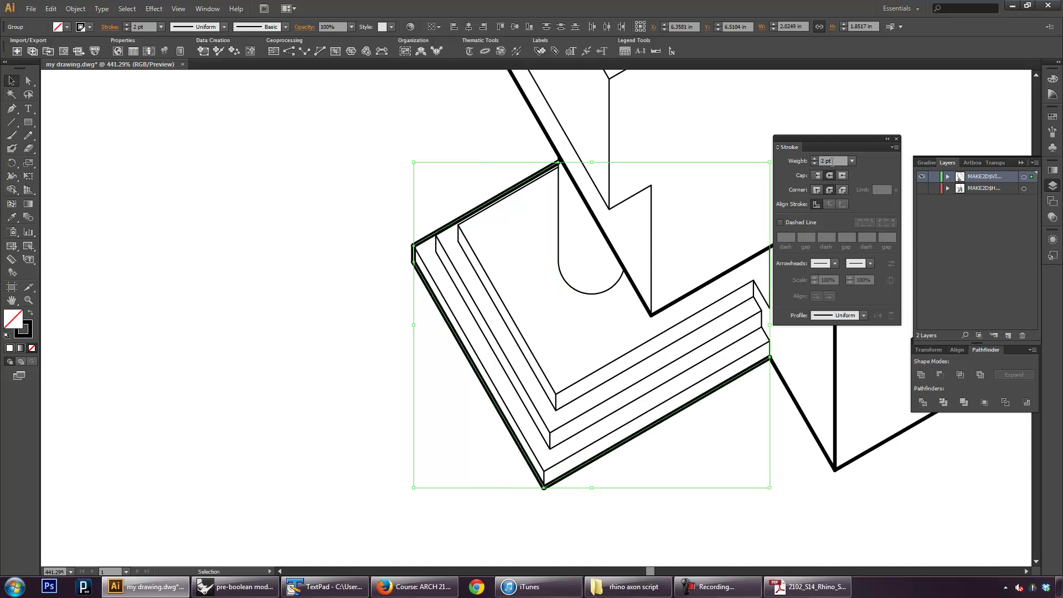
pyautogui.click(834, 161)
pyautogui.write('1.5')
pyautogui.press('Return')
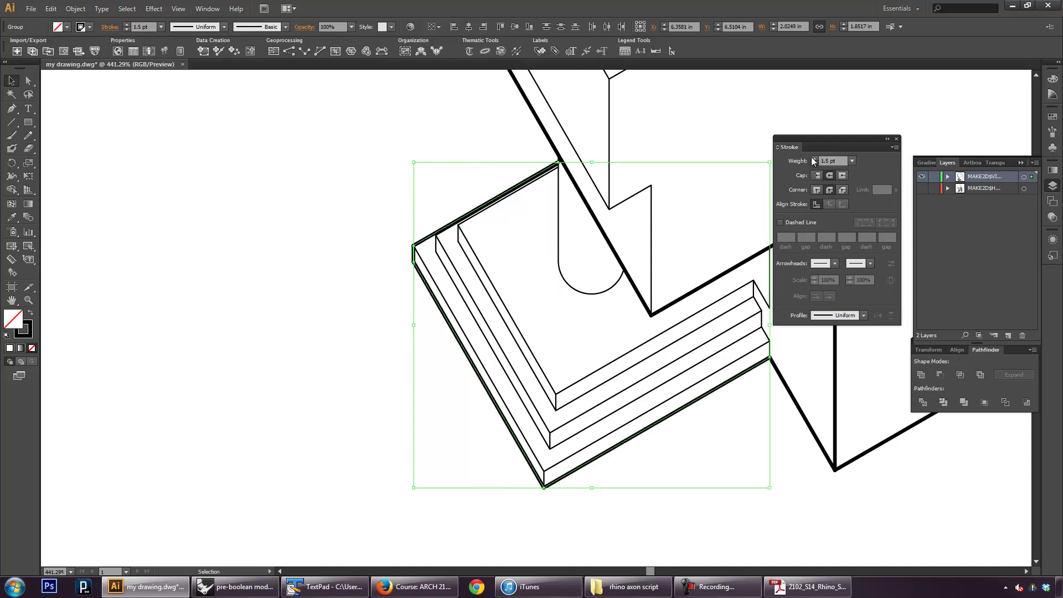
# Step: Group all lines sharing that stroke weight, then zoom out
pyautogui.click(125, 9)
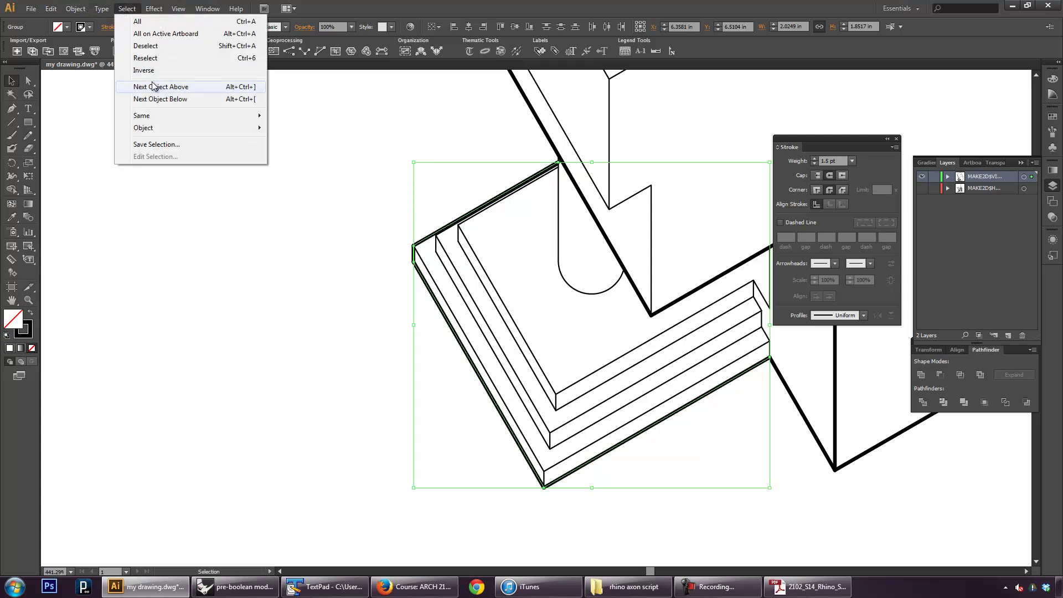
pyautogui.moveTo(161, 116)
pyautogui.click(305, 202)
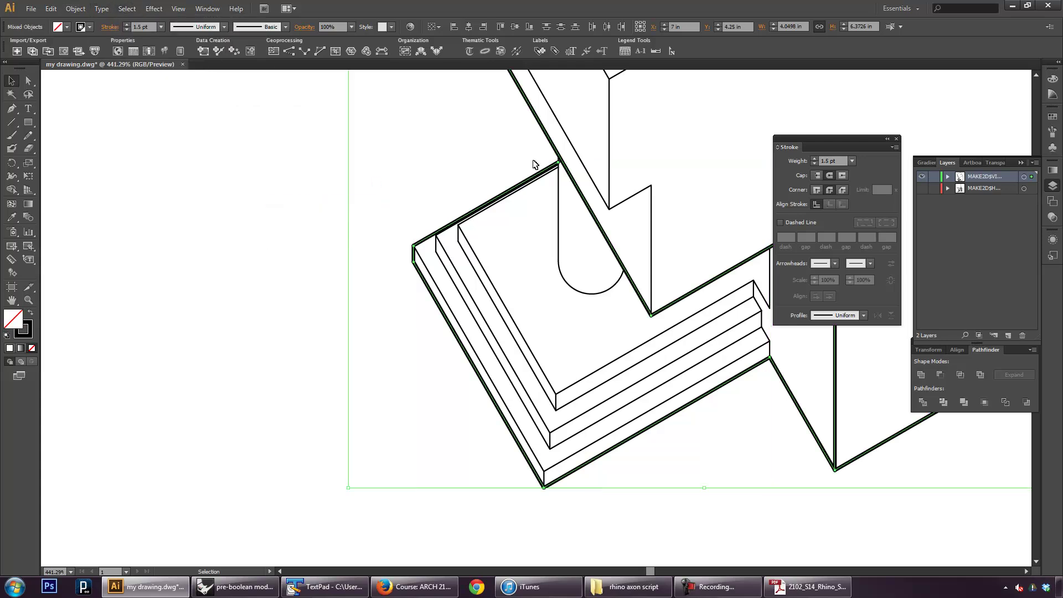
pyautogui.rightClick(550, 143)
pyautogui.click(592, 198)
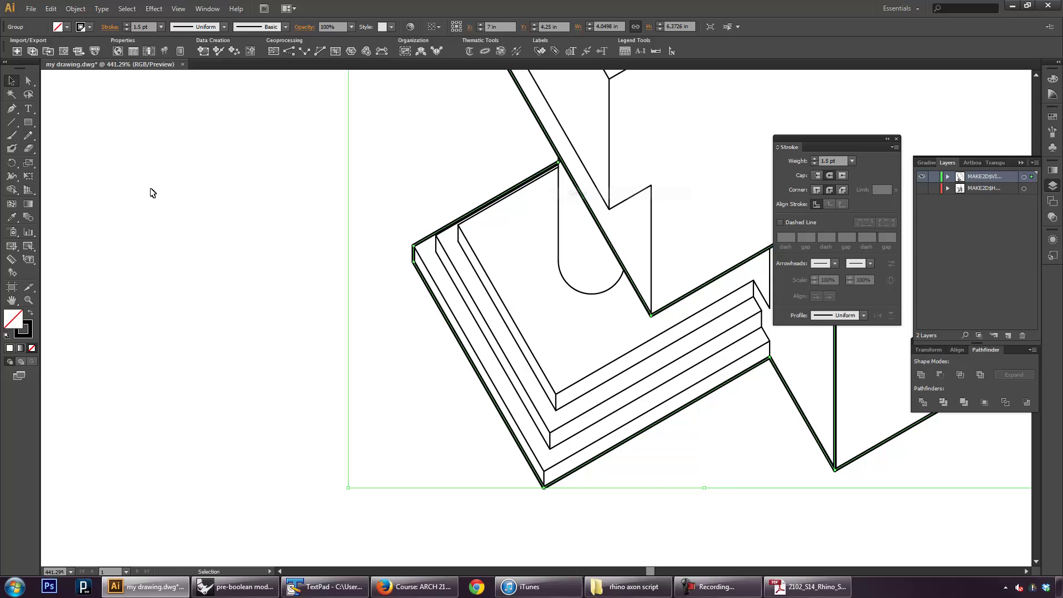
pyautogui.click(30, 300)
pyautogui.keyDown('alt'); pyautogui.click(476, 228); pyautogui.keyUp('alt')
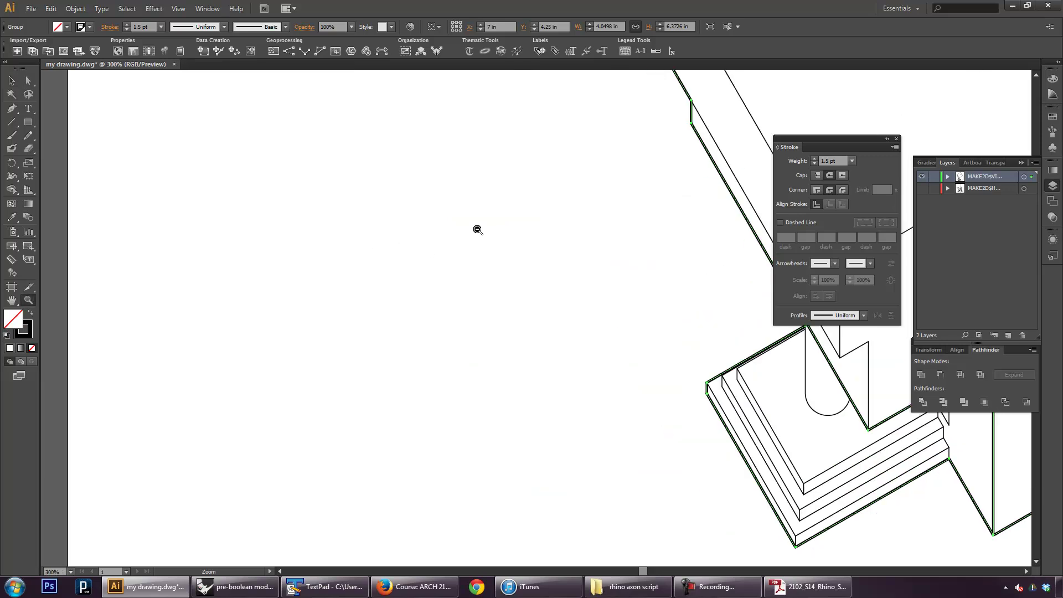
# Step: Set the diagonal interior lines, roof line and small notch lines to 1 pt
pyautogui.keyDown('alt'); pyautogui.click(613, 296); pyautogui.keyUp('alt')
pyautogui.keyDown('alt'); pyautogui.click(524, 256); pyautogui.keyUp('alt')
pyautogui.press('v')
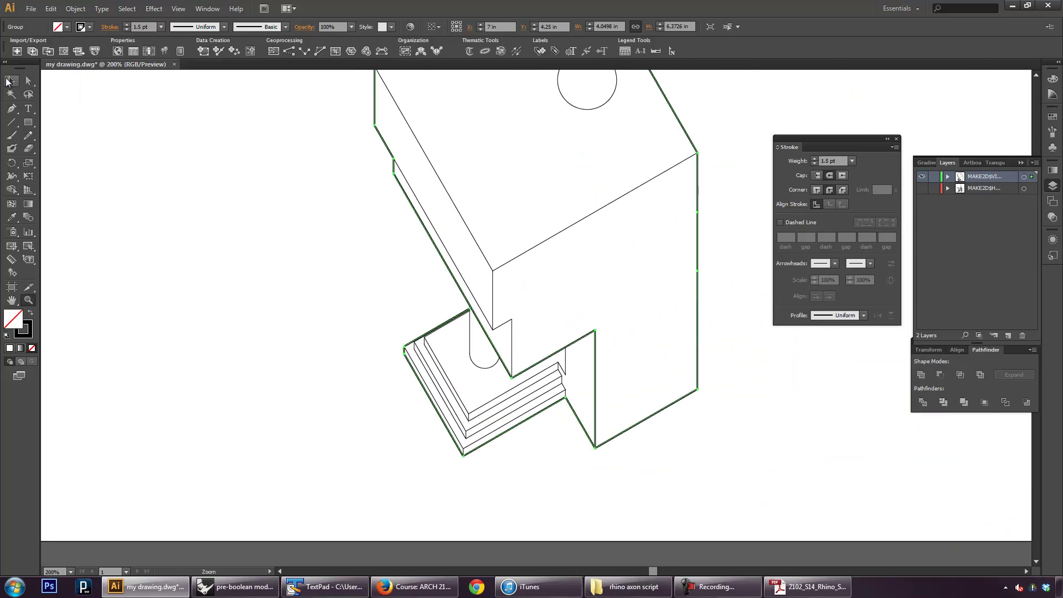
pyautogui.click(323, 171)
pyautogui.scroll(3, 367, 225)
pyautogui.scroll(1, 559, 254)
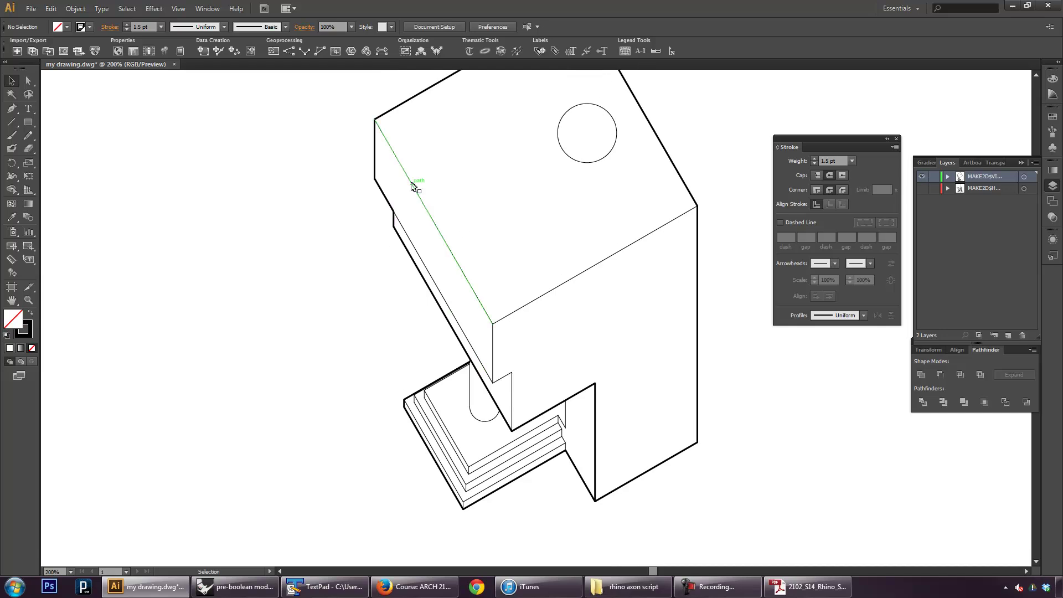
pyautogui.keyDown('shift'); pyautogui.click(413, 179); pyautogui.keyUp('shift')
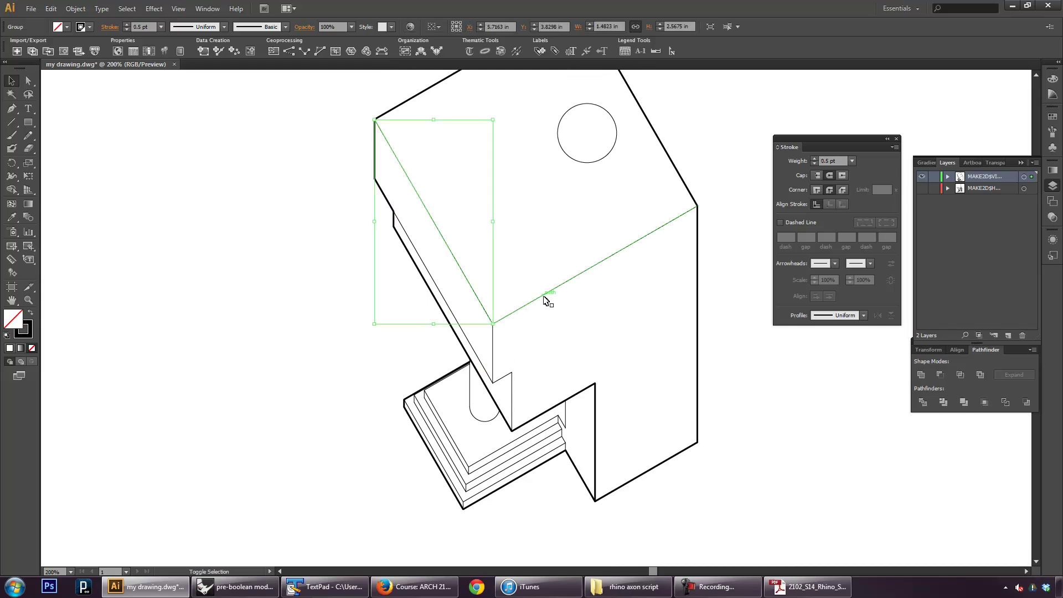
pyautogui.keyDown('shift'); pyautogui.click(546, 300); pyautogui.keyUp('shift')
pyautogui.keyDown('shift'); pyautogui.click(505, 378); pyautogui.keyUp('shift')
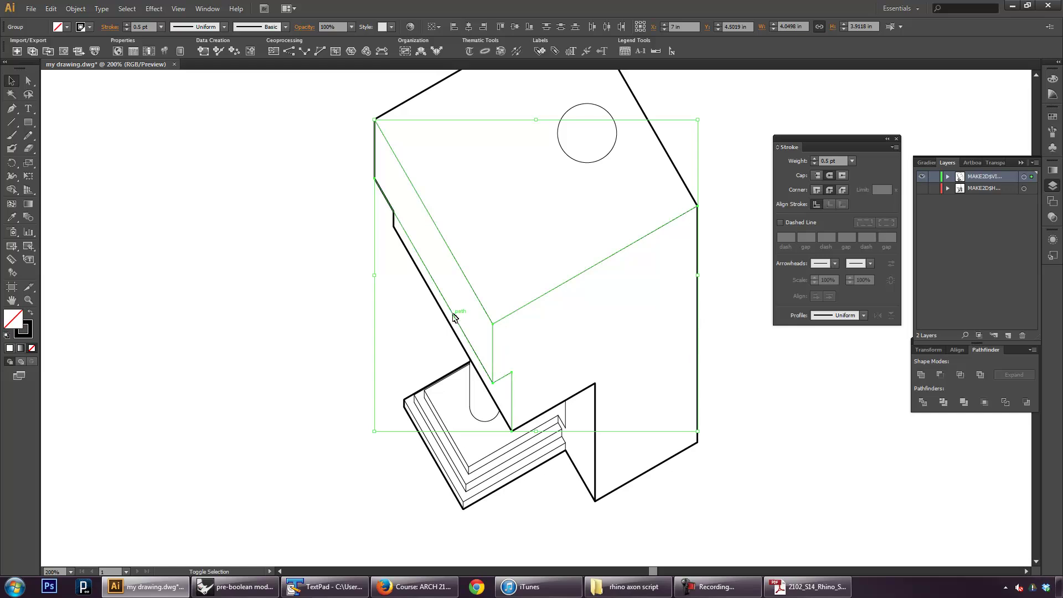
pyautogui.click(851, 161)
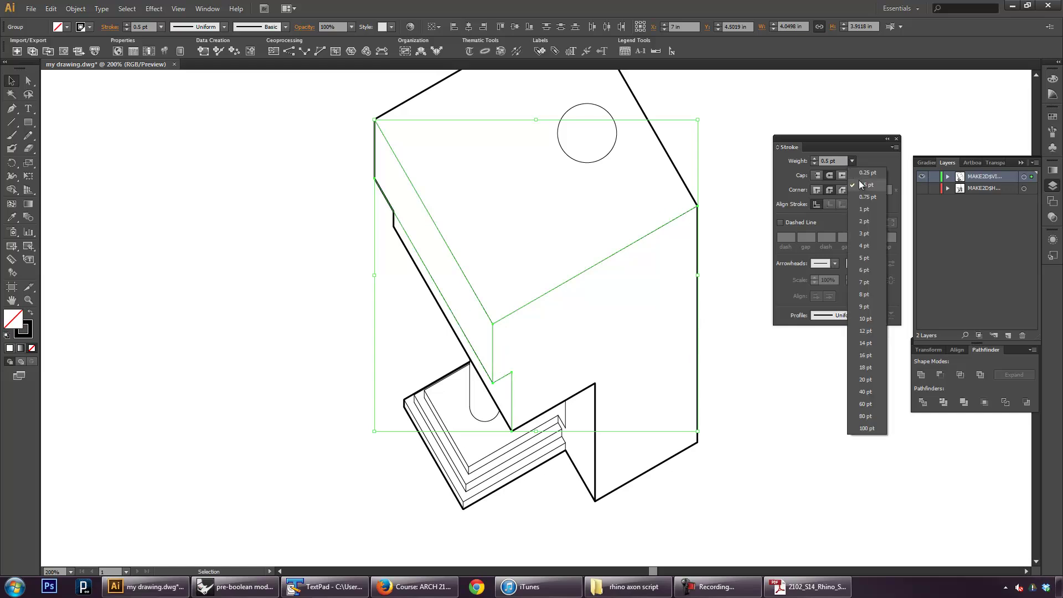
pyautogui.click(867, 209)
# Step: Give the circle on the top face a 1 pt stroke
pyautogui.click(718, 163)
pyautogui.click(599, 160)
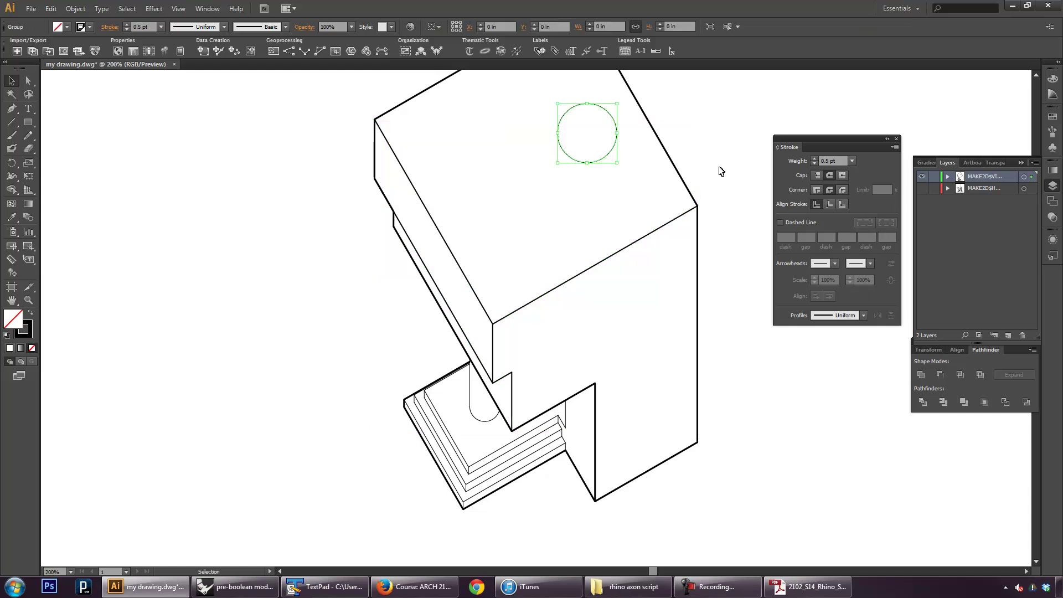
pyautogui.click(851, 160)
pyautogui.click(867, 209)
# Step: Box-select the stair lines at the corner and set them to 1 pt
pyautogui.click(687, 328)
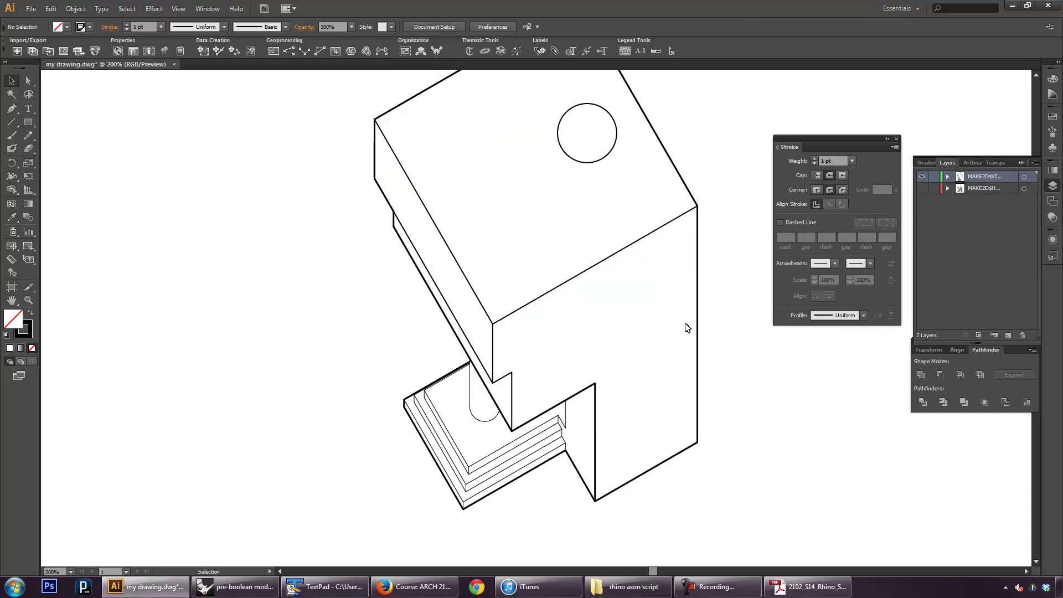
pyautogui.scroll(-1, 587, 439)
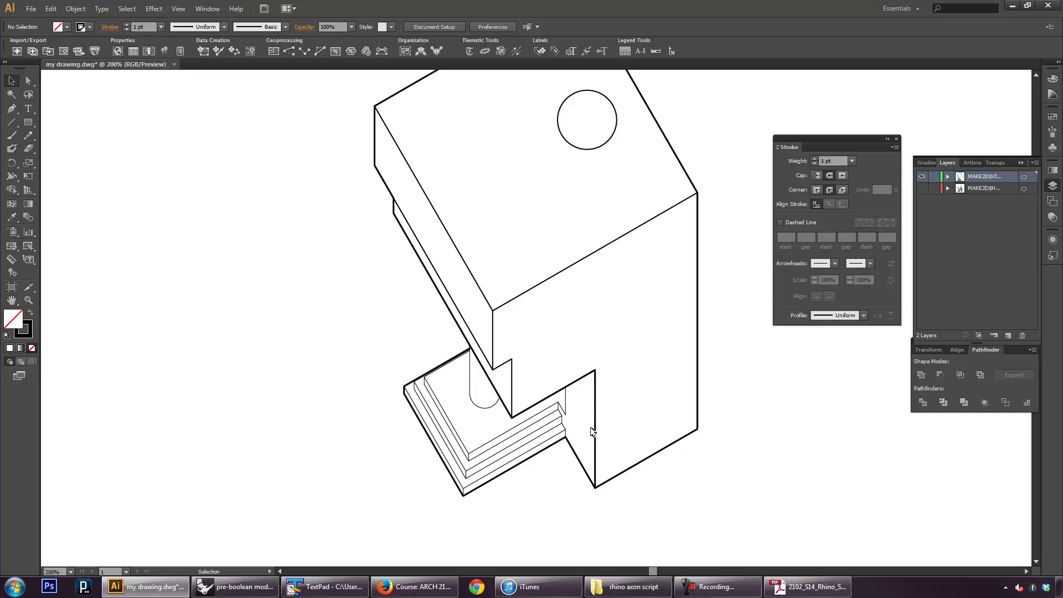
pyautogui.click(565, 401)
pyautogui.click(578, 488)
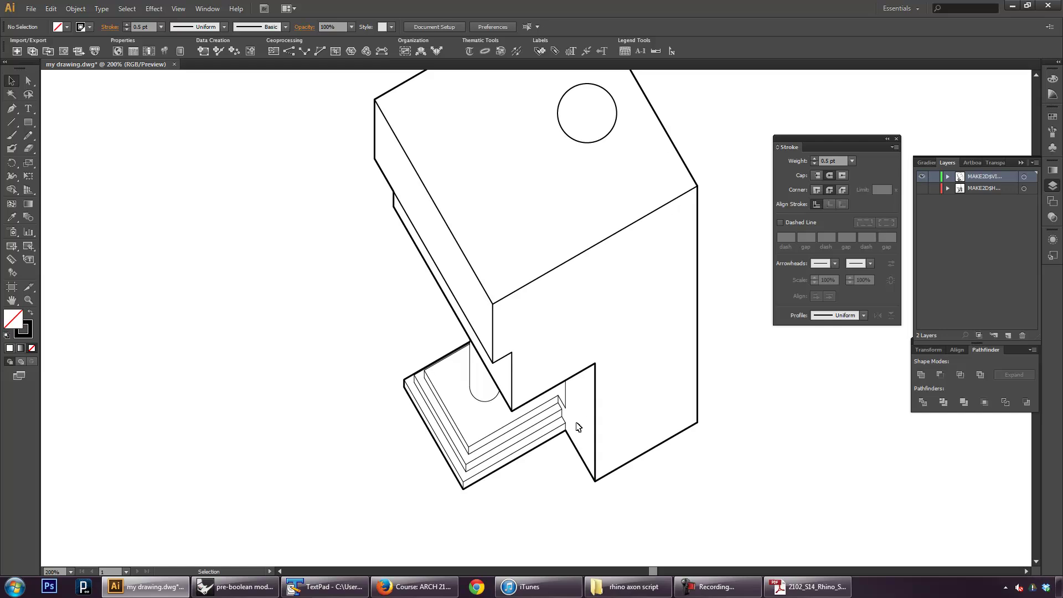
pyautogui.moveTo(578, 426); pyautogui.dragTo(551, 402)
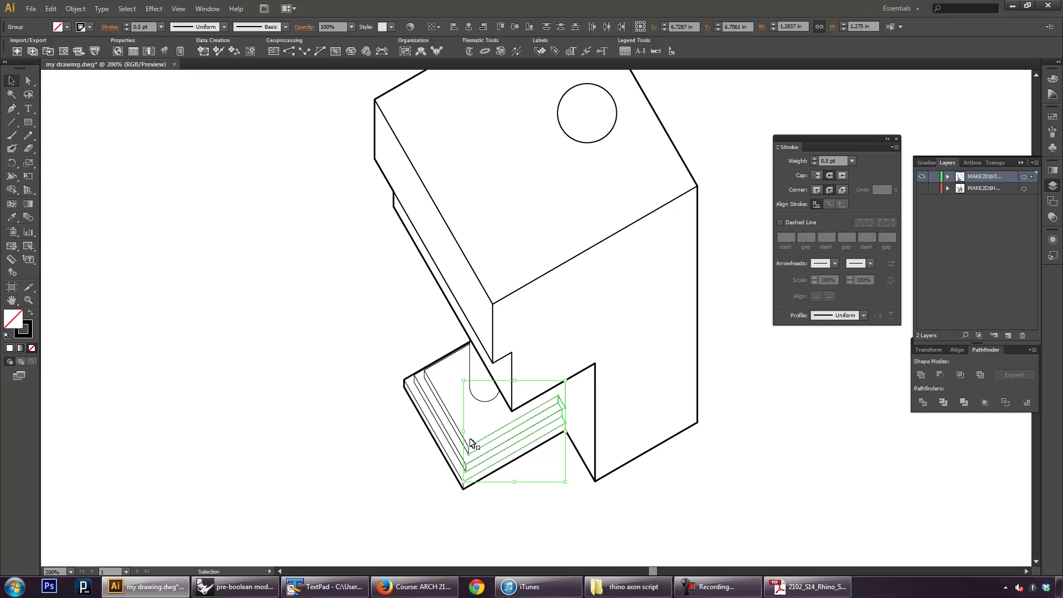
pyautogui.click(487, 429)
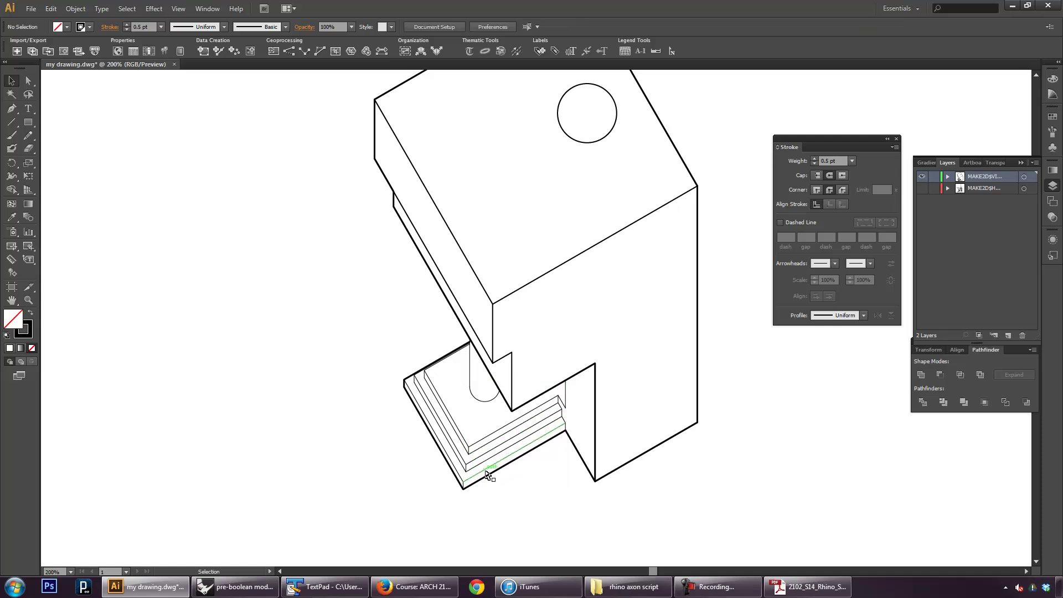
pyautogui.moveTo(487, 475); pyautogui.dragTo(463, 397)
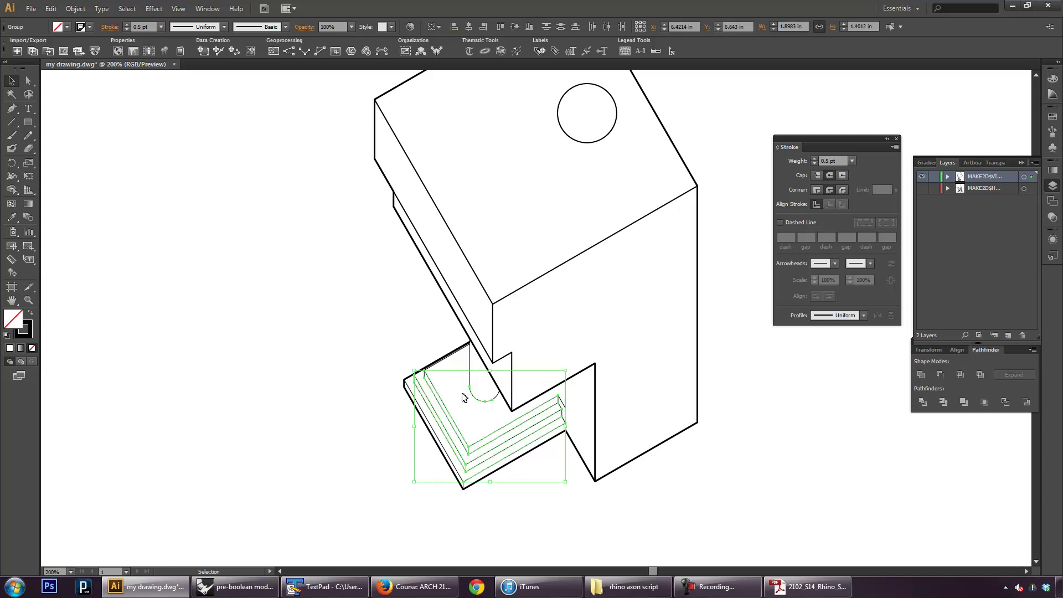
pyautogui.click(852, 161)
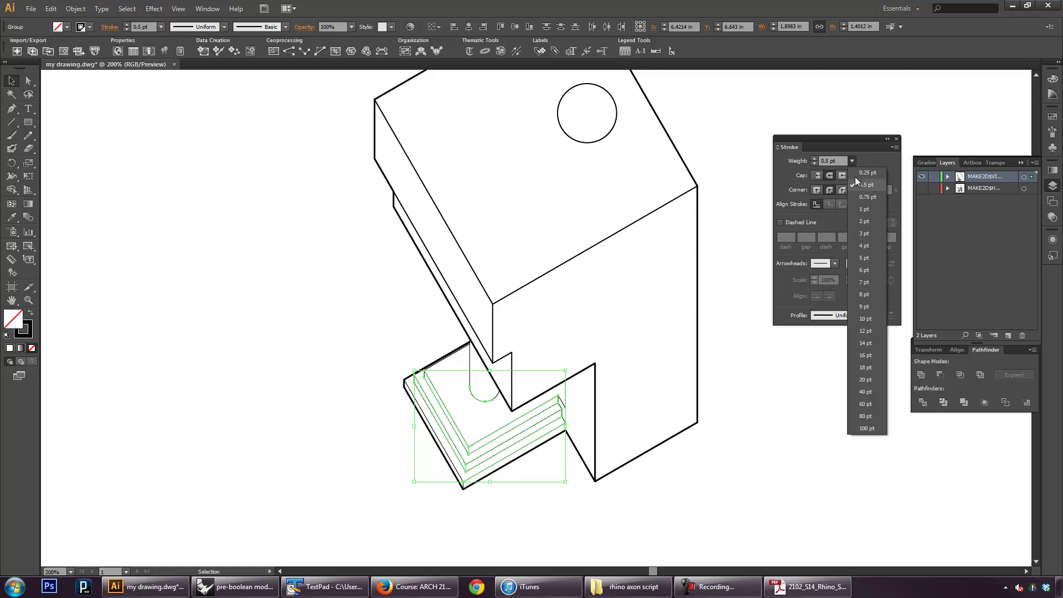
pyautogui.click(862, 209)
pyautogui.click(595, 407)
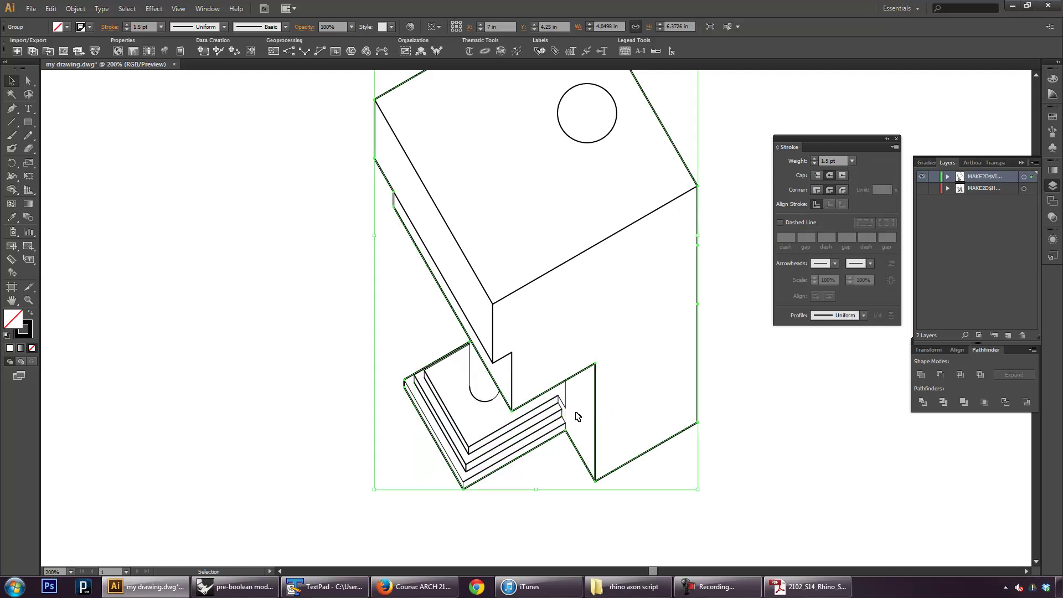
pyautogui.moveTo(582, 426); pyautogui.dragTo(558, 398)
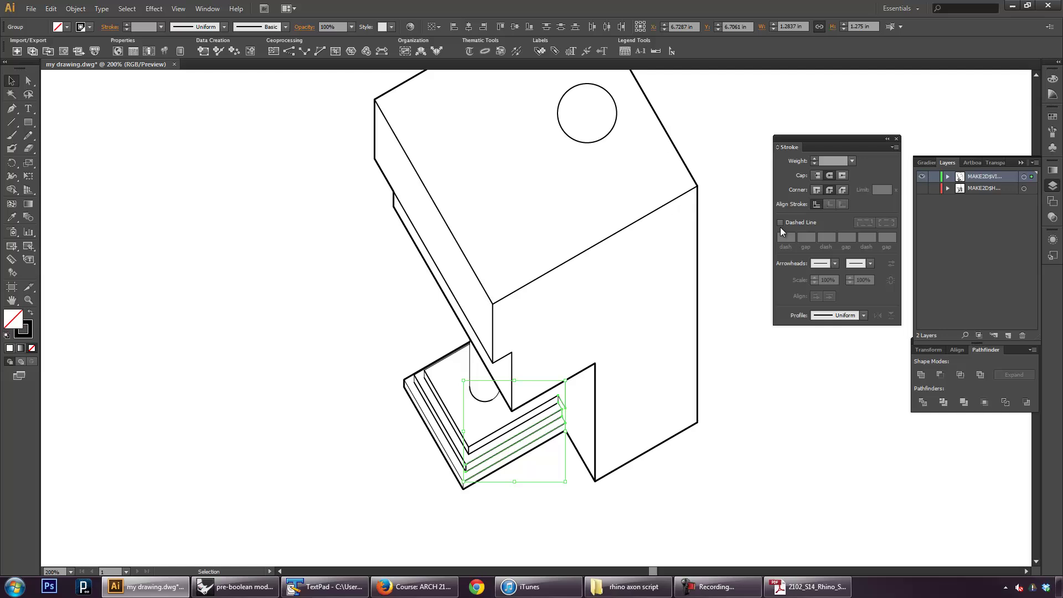
pyautogui.click(851, 162)
pyautogui.click(865, 207)
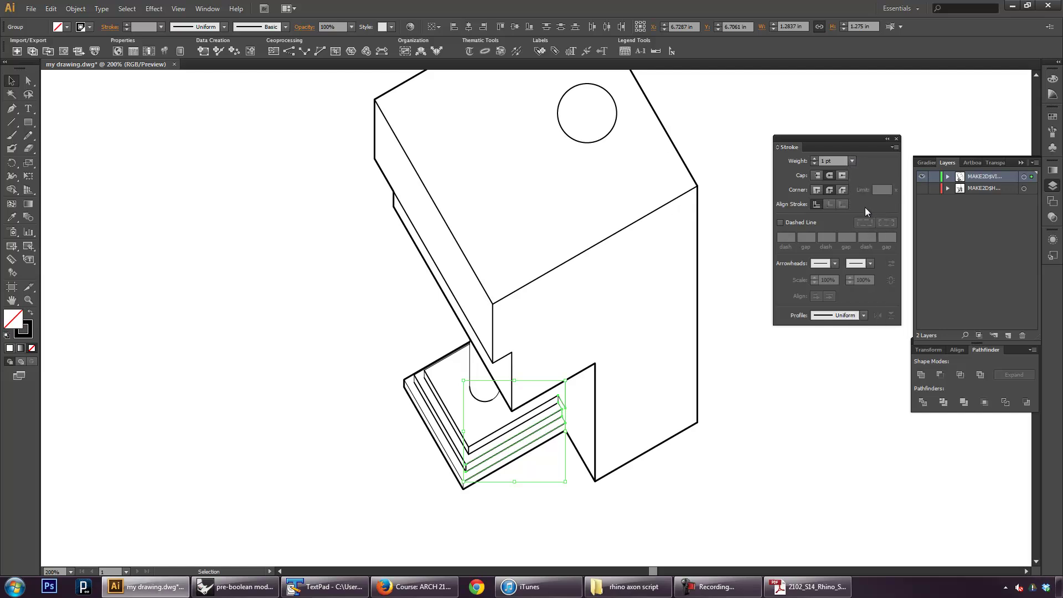
# Step: Set the small arc and stair lines to 1 pt and the remaining stair edges to 0.75 pt
pyautogui.click(495, 412)
pyautogui.moveTo(495, 413)
pyautogui.mouseDown()
pyautogui.moveTo(463, 366)
pyautogui.moveTo(416, 380)
pyautogui.mouseUp()
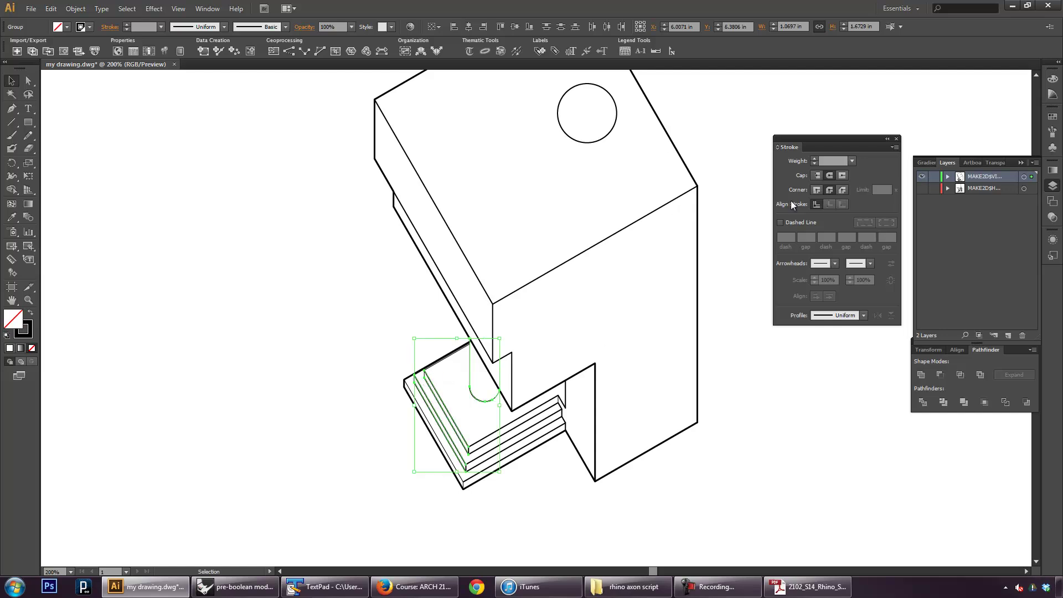
pyautogui.click(851, 161)
pyautogui.click(864, 212)
pyautogui.click(384, 333)
pyautogui.moveTo(420, 382)
pyautogui.mouseDown()
pyautogui.moveTo(409, 410)
pyautogui.moveTo(419, 394)
pyautogui.mouseUp()
pyautogui.click(853, 161)
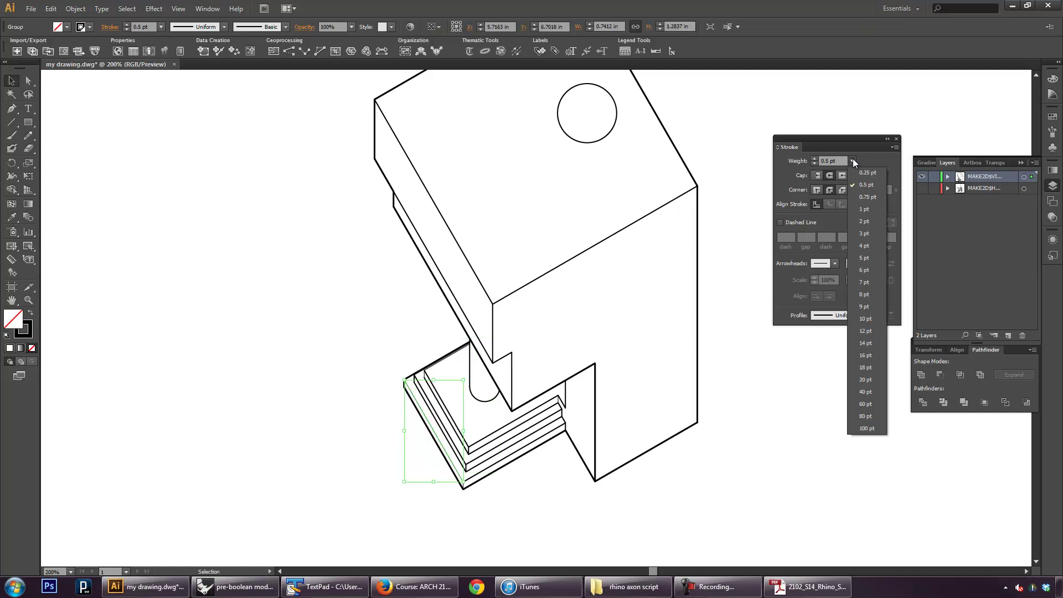
pyautogui.click(869, 198)
# Step: Give the tiny line at the stair bottom a 1 pt stroke
pyautogui.click(482, 487)
pyautogui.click(464, 486)
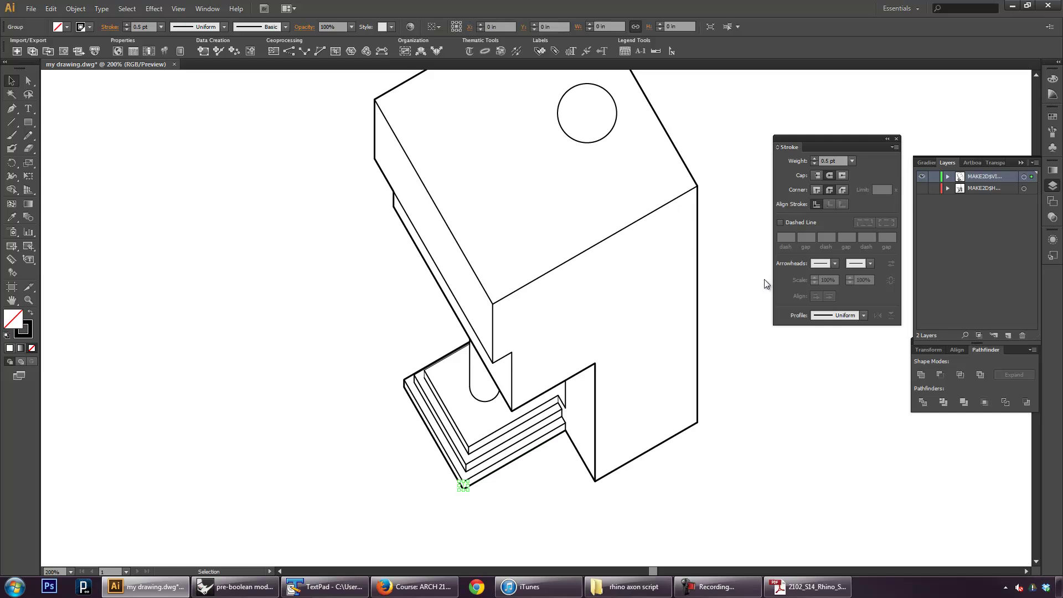
pyautogui.click(852, 161)
pyautogui.click(863, 209)
pyautogui.click(248, 386)
# Step: Zoom out to the full page and show the second MAKE2D hidden-line layer
pyautogui.click(28, 299)
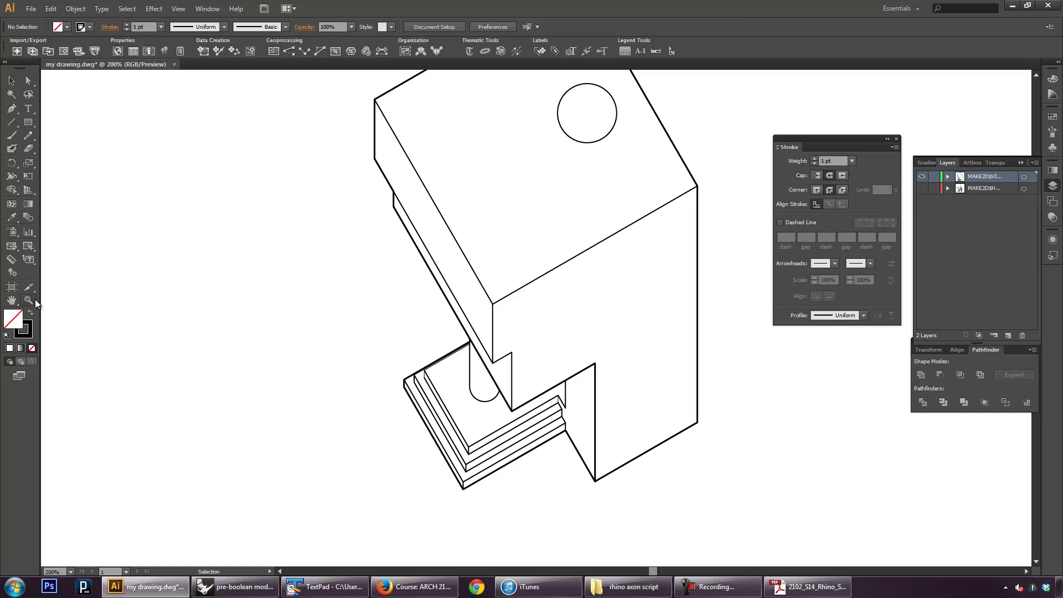
pyautogui.keyDown('alt'); pyautogui.click(263, 301); pyautogui.keyUp('alt')
pyautogui.keyDown('alt'); pyautogui.click(451, 330); pyautogui.keyUp('alt')
pyautogui.moveTo(689, 350); pyautogui.dragTo(470, 316)
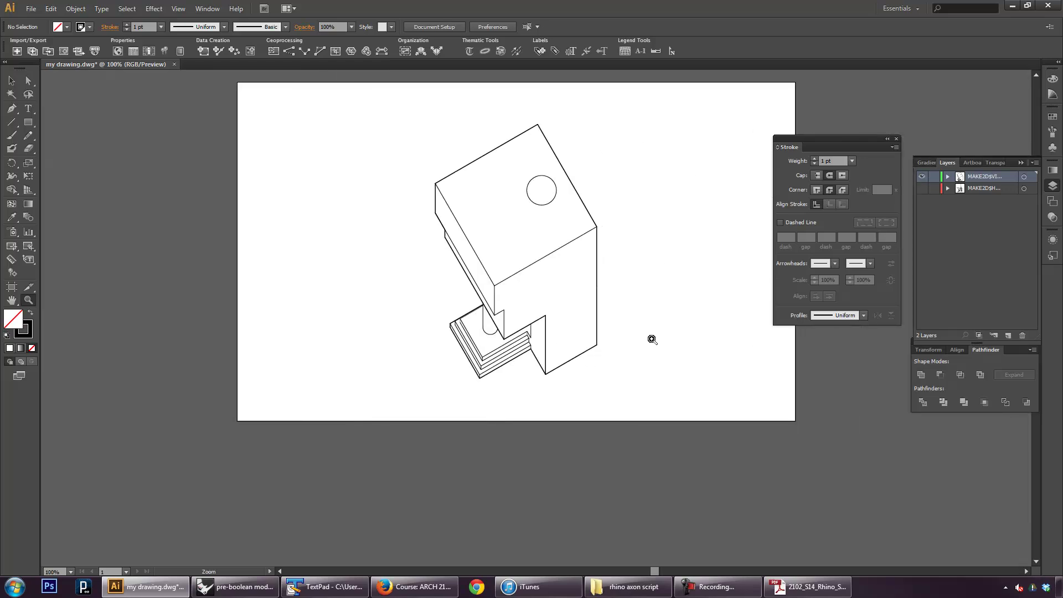
pyautogui.scroll(2, 650, 340)
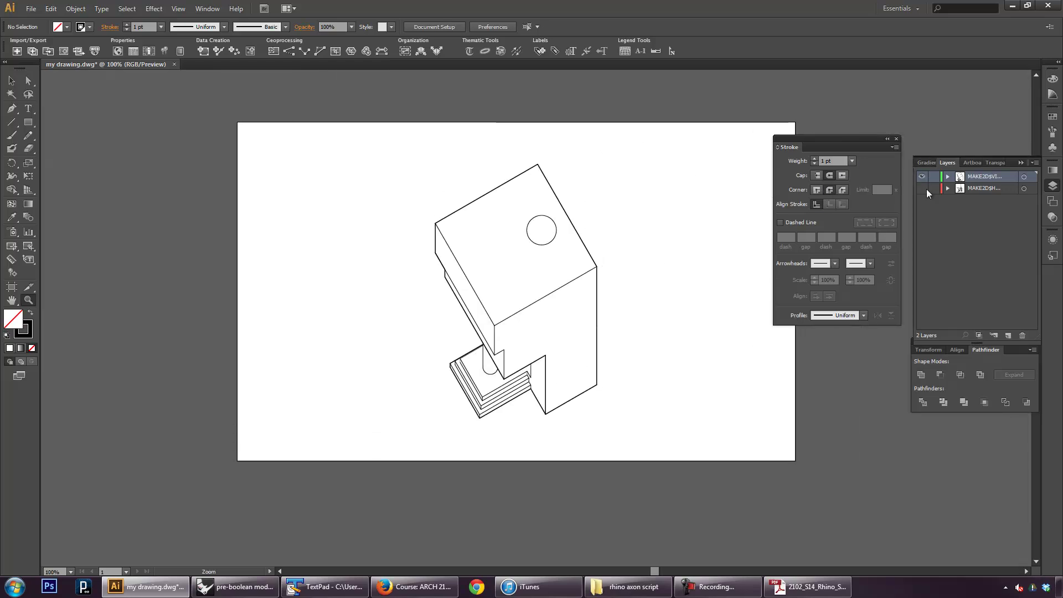
pyautogui.click(922, 189)
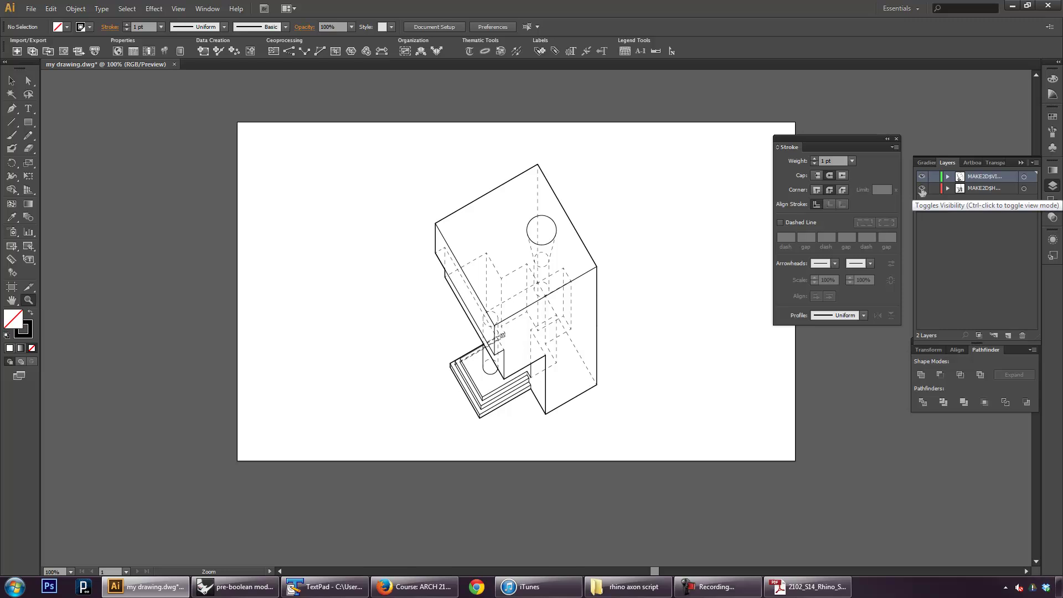
# Step: Target the hidden-line layer, change its dash to 4 pt, and zoom in to check the dashes
pyautogui.click(1024, 190)
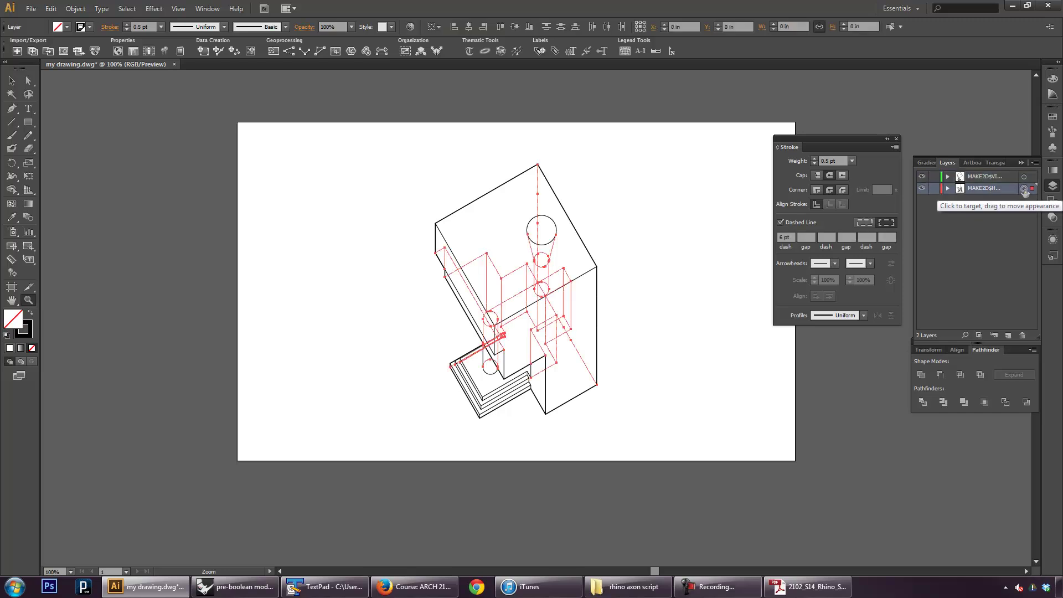
pyautogui.click(790, 240)
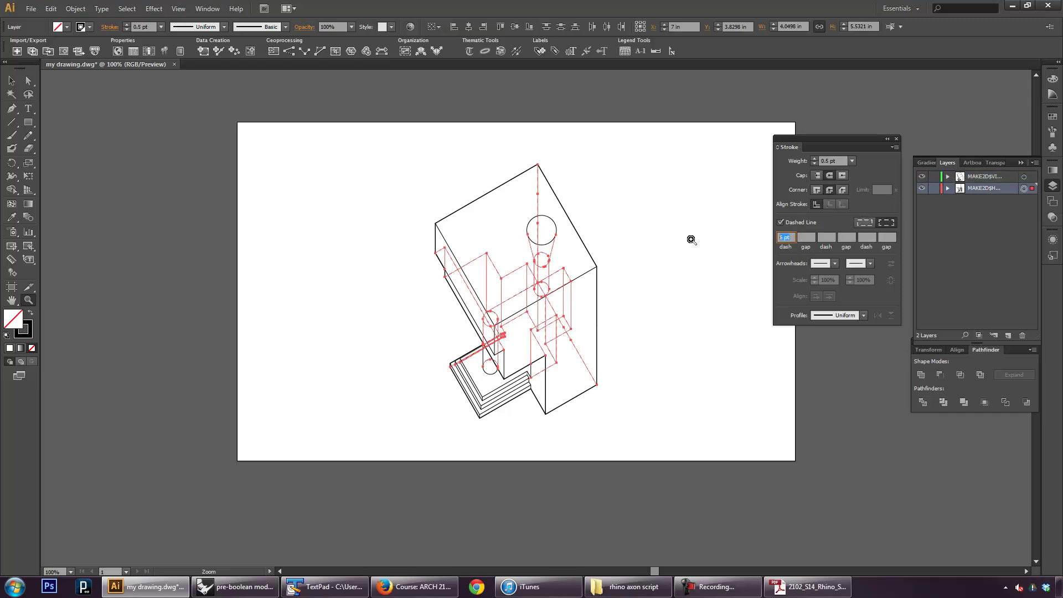
pyautogui.click(711, 239)
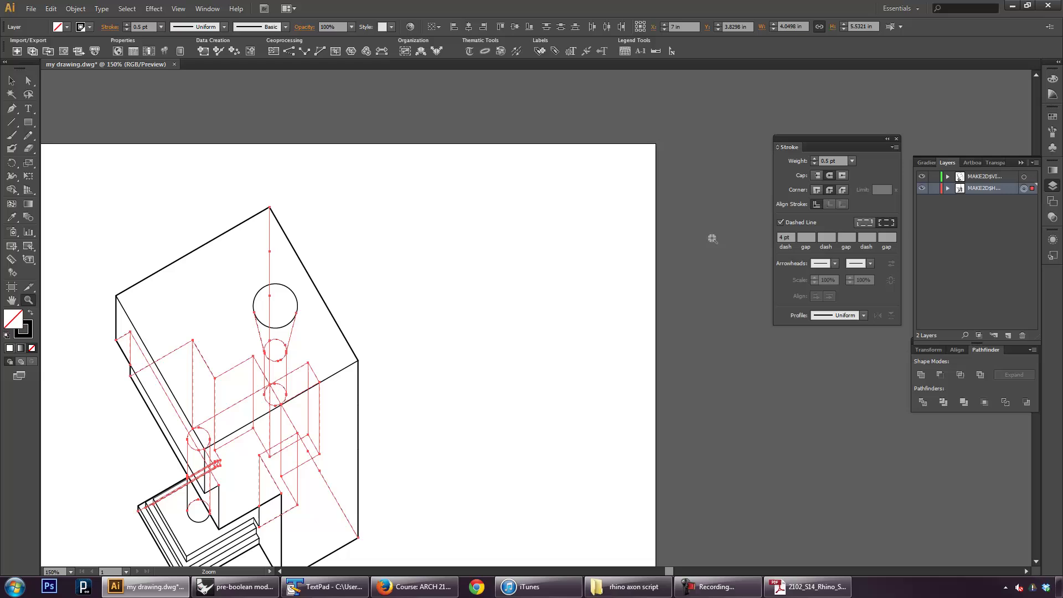
pyautogui.click(423, 329)
pyautogui.moveTo(430, 331); pyautogui.dragTo(554, 245)
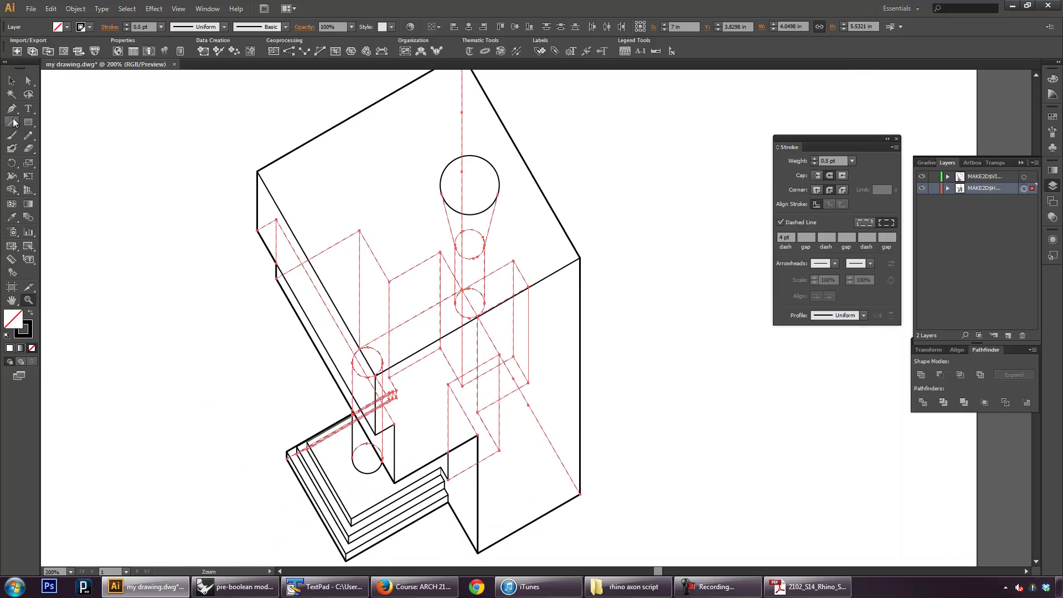
pyautogui.click(11, 80)
pyautogui.click(113, 166)
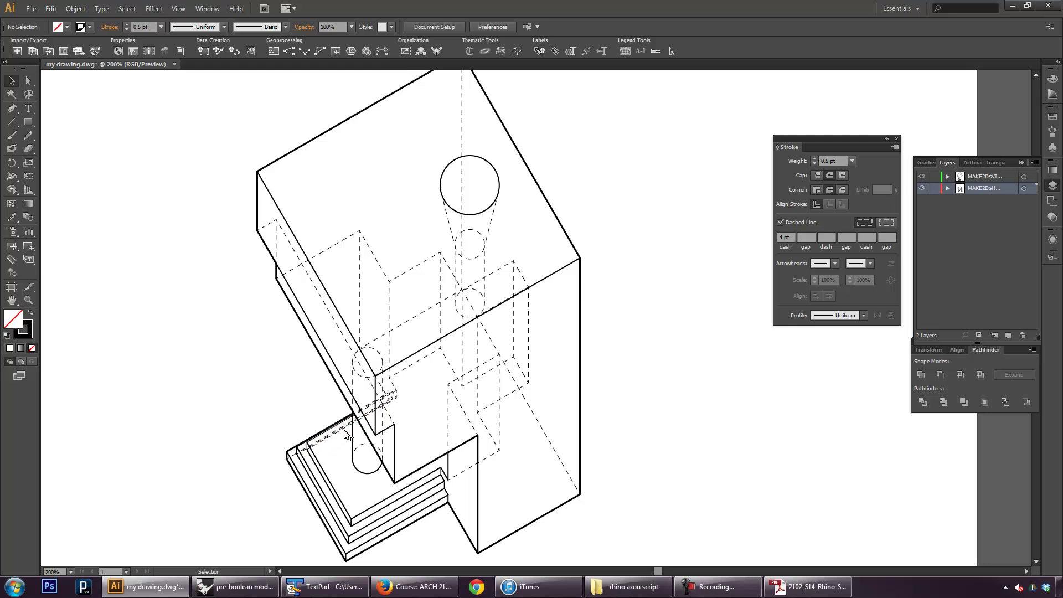
# Step: Zoom back out to the full page and switch to the Rhino model window
pyautogui.click(29, 301)
pyautogui.keyDown('alt'); pyautogui.click(283, 351); pyautogui.keyUp('alt')
pyautogui.keyDown('alt'); pyautogui.click(584, 360); pyautogui.keyUp('alt')
pyautogui.moveTo(584, 360); pyautogui.dragTo(328, 315)
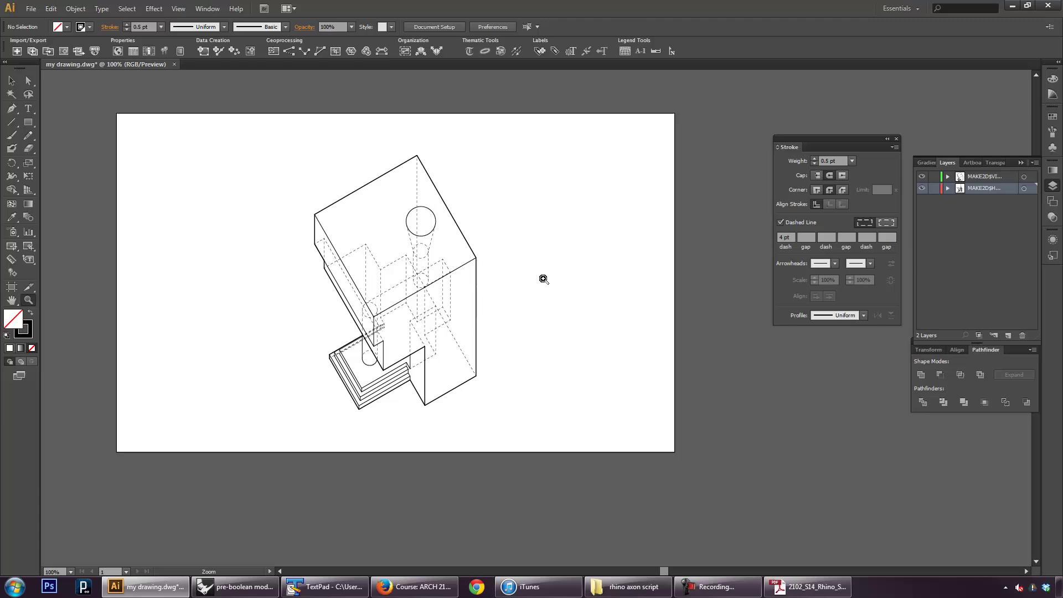
pyautogui.click(11, 81)
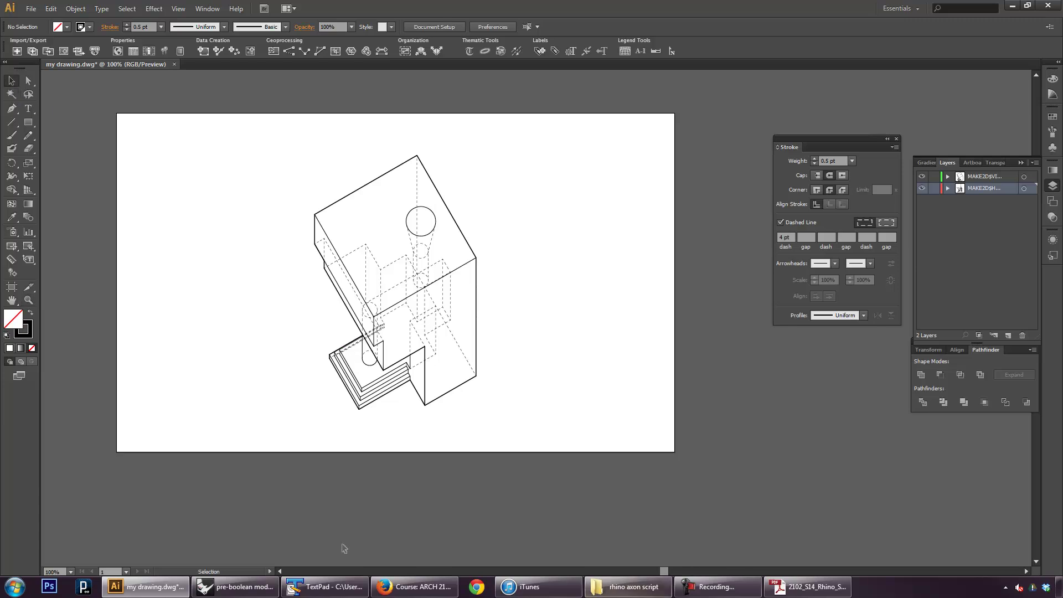
pyautogui.click(236, 586)
# Step: In Front view, move the upper mold piece straight up above the lower one
pyautogui.moveTo(625, 165); pyautogui.dragTo(226, 589)
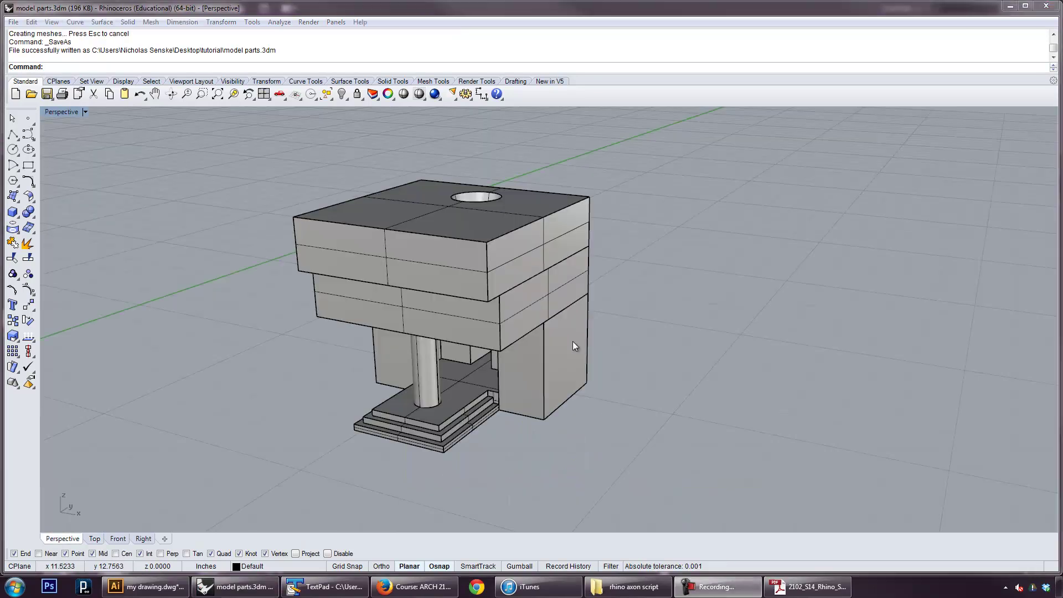
pyautogui.keyDown('shift'); pyautogui.moveTo(424, 337); pyautogui.dragTo(492, 328, button='right'); pyautogui.keyUp('shift')
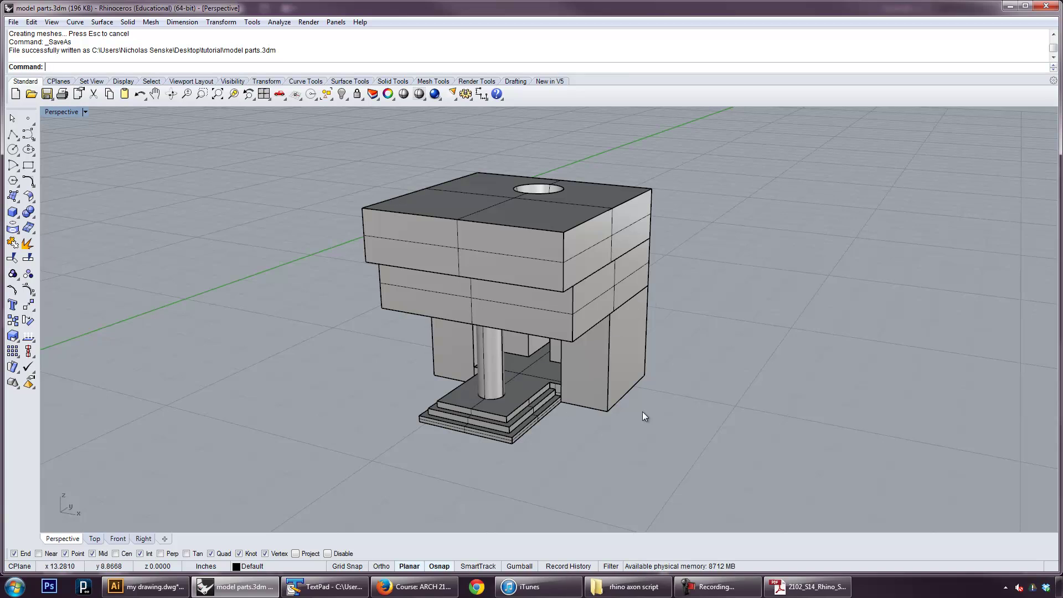
pyautogui.click(572, 298)
pyautogui.moveTo(580, 354)
pyautogui.mouseDown(button='right')
pyautogui.moveTo(639, 327)
pyautogui.moveTo(551, 327)
pyautogui.moveTo(576, 366)
pyautogui.mouseUp(button='right')
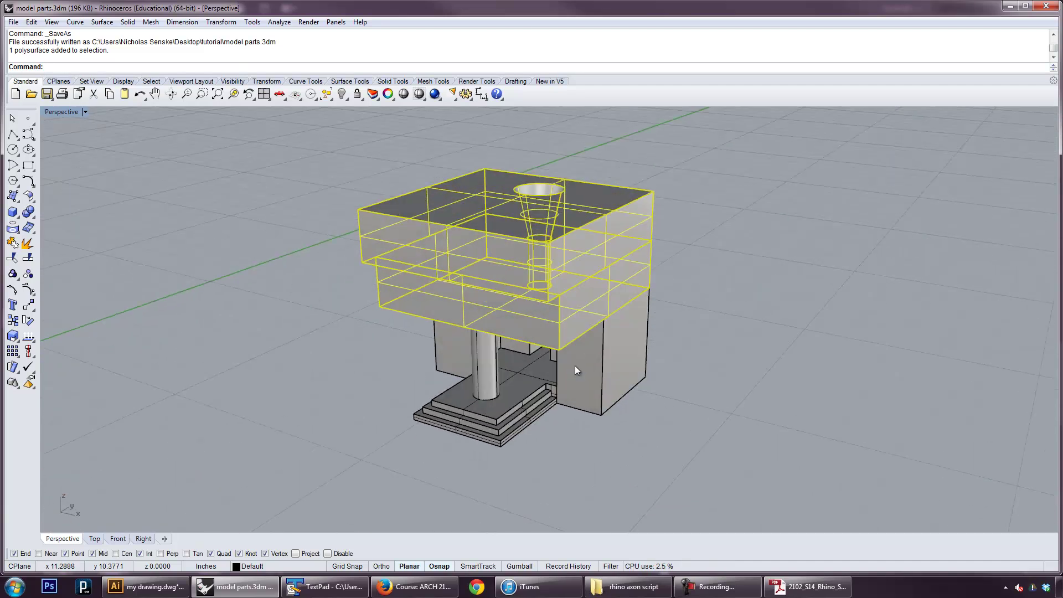
pyautogui.scroll(-2, 576, 365)
pyautogui.write('front')
pyautogui.press('Return')
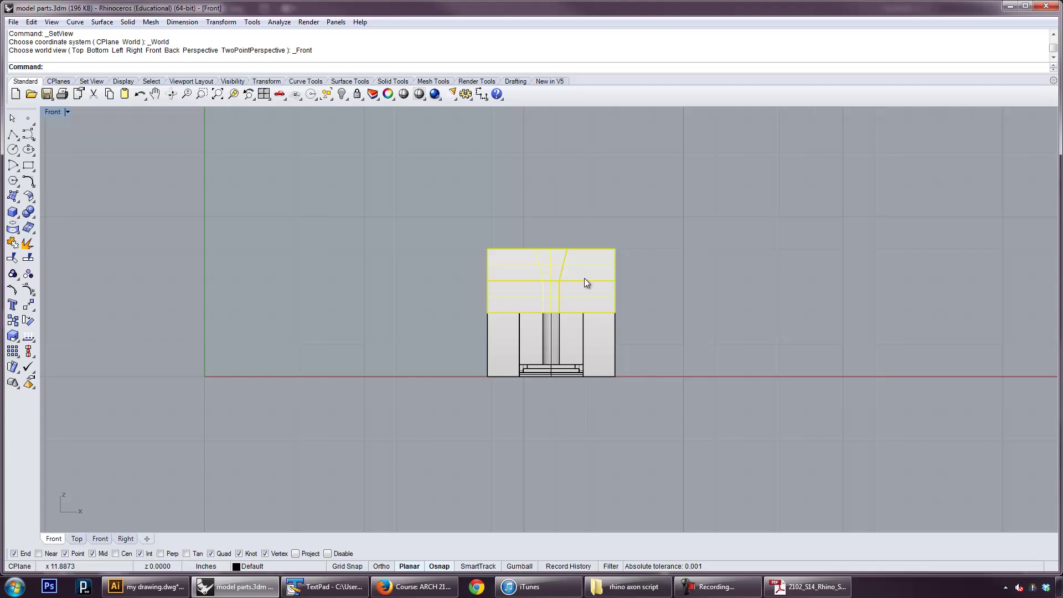
pyautogui.moveTo(584, 283); pyautogui.dragTo(586, 176)
pyautogui.click(648, 270)
pyautogui.moveTo(648, 271); pyautogui.dragTo(606, 292, button='right')
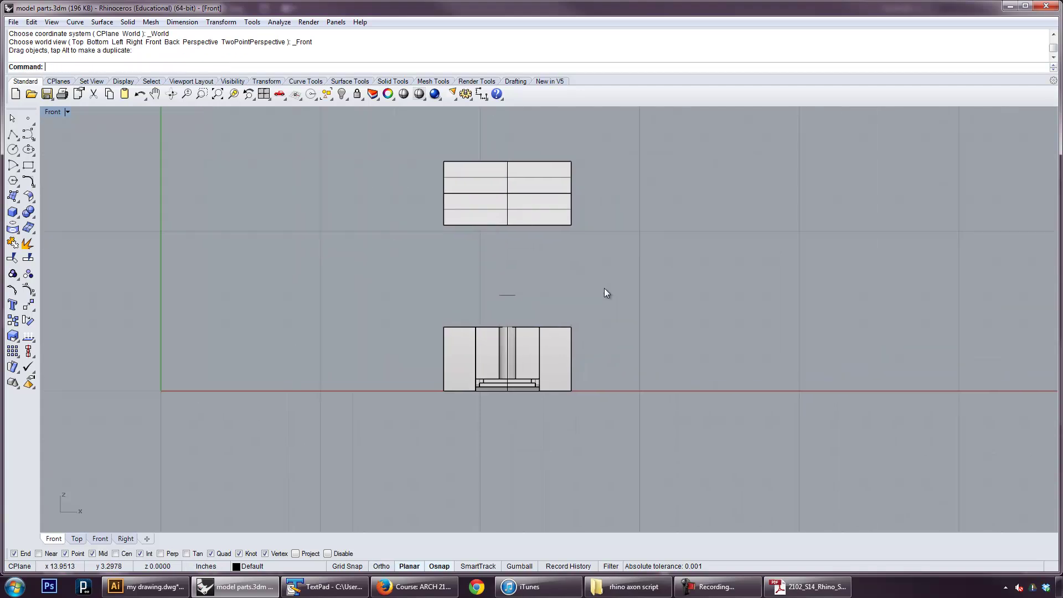
# Step: Delete the stray curve between the pieces and the leftover circle curve
pyautogui.moveTo(604, 289); pyautogui.dragTo(441, 274)
pyautogui.press('Delete')
pyautogui.click(63, 113)
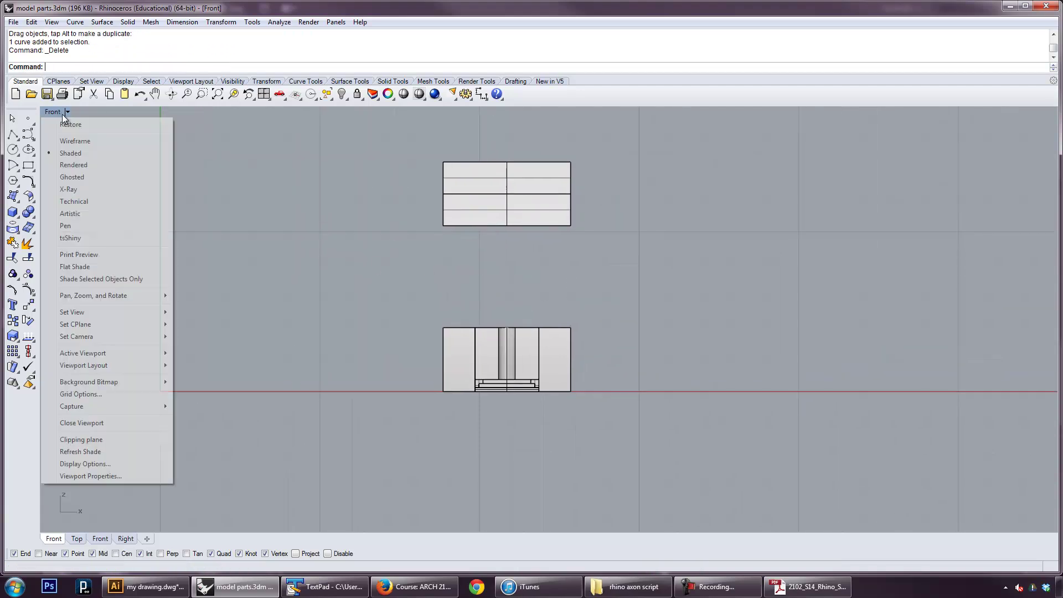
pyautogui.moveTo(83, 312)
pyautogui.click(202, 402)
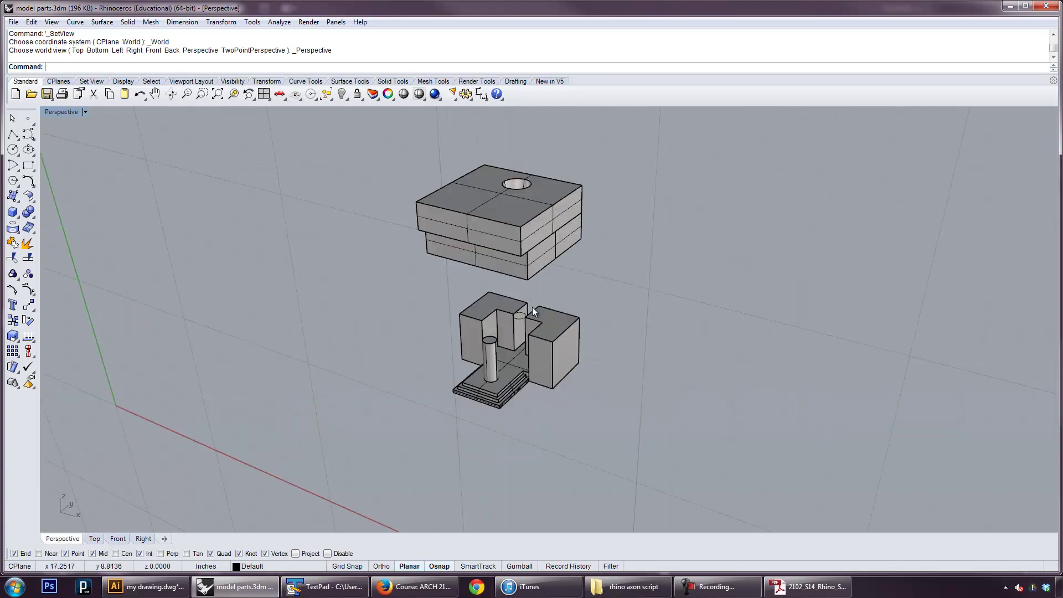
pyautogui.scroll(5, 529, 315)
pyautogui.click(518, 321)
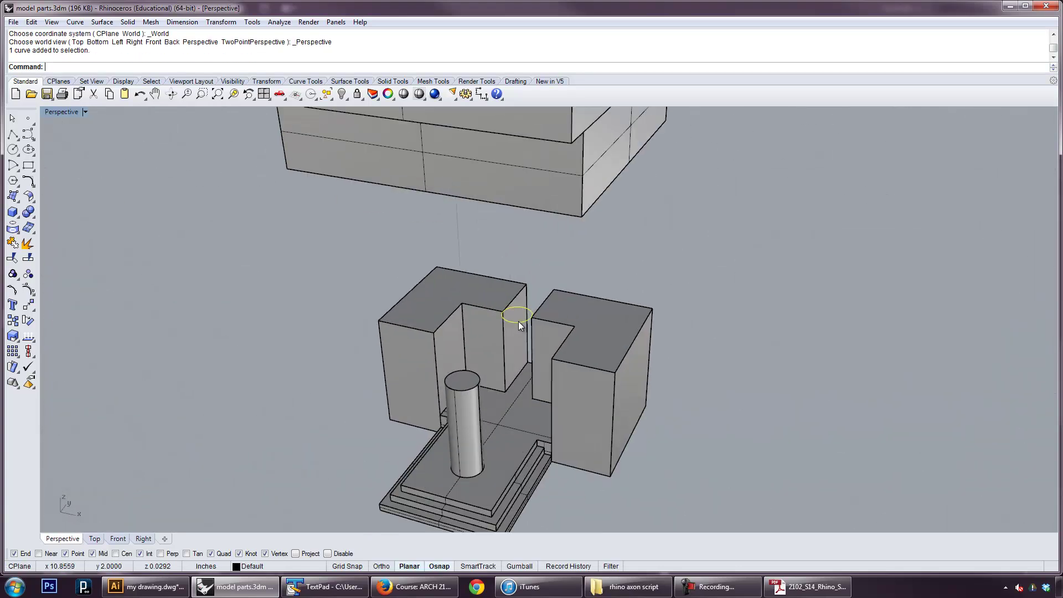
pyautogui.press('Delete')
pyautogui.scroll(-4, 520, 320)
pyautogui.keyDown('shift'); pyautogui.moveTo(561, 297); pyautogui.dragTo(537, 316, button='right'); pyautogui.keyUp('shift')
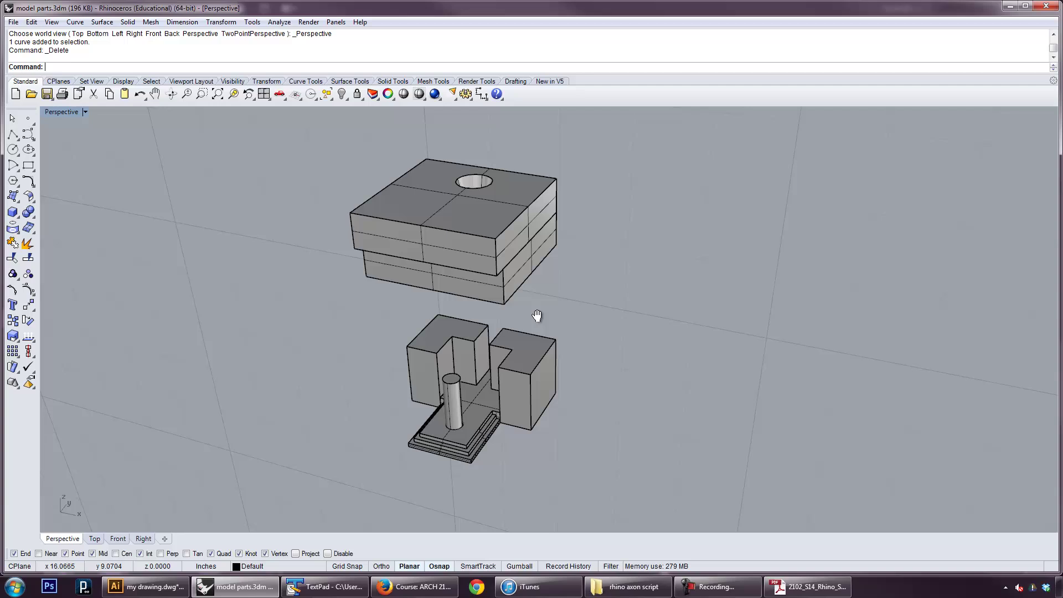
pyautogui.moveTo(615, 475); pyautogui.dragTo(308, 231)
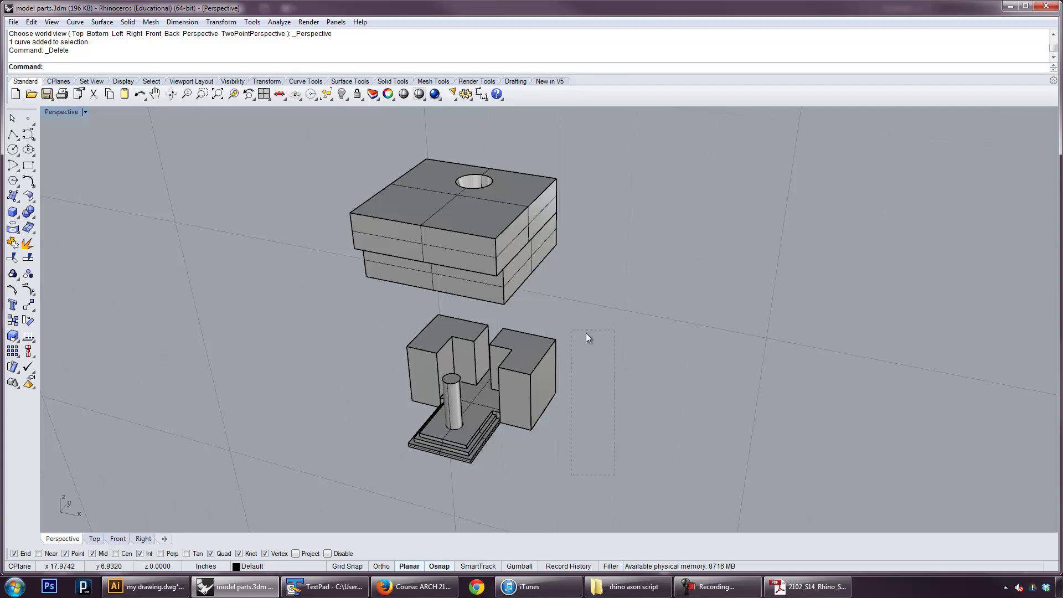
# Step: Set the viewport to Top view and copy the axon script line from TextPad
pyautogui.hotkey('ctrl', 'F1')
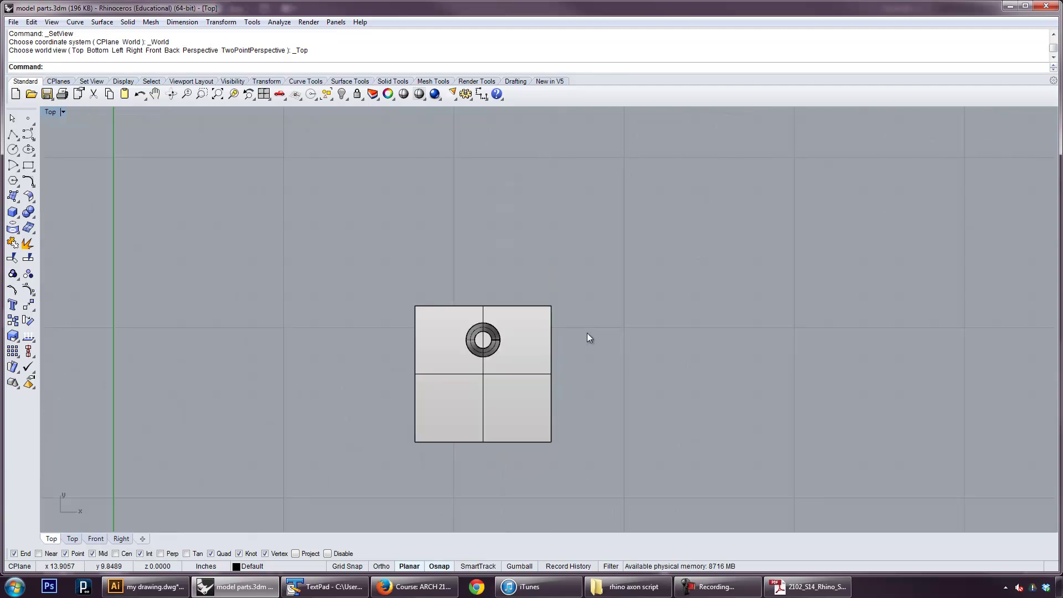
pyautogui.moveTo(588, 336); pyautogui.dragTo(545, 237, button='right')
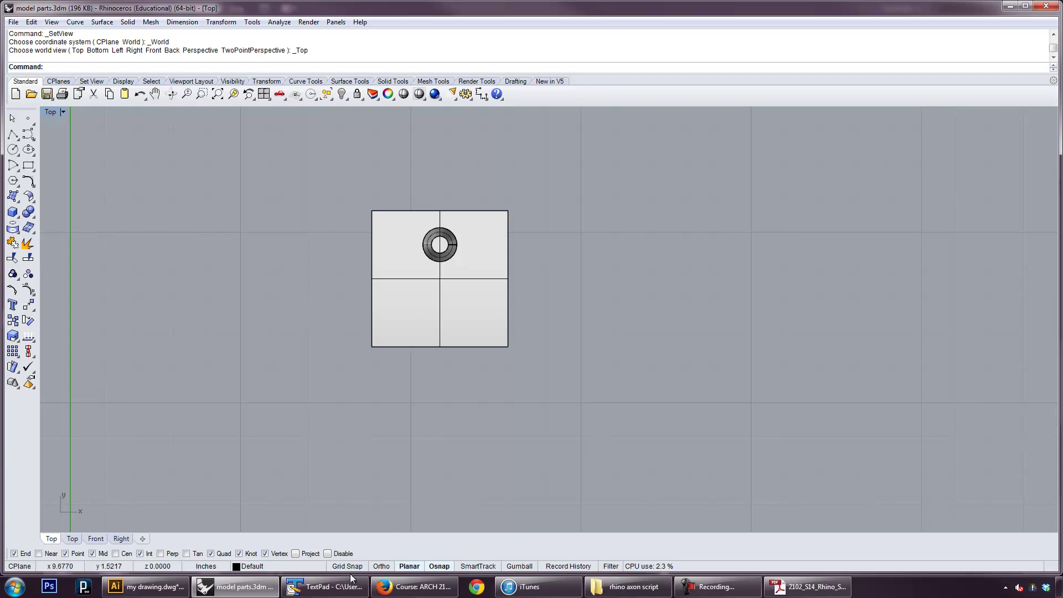
pyautogui.click(324, 587)
pyautogui.rightClick(449, 59)
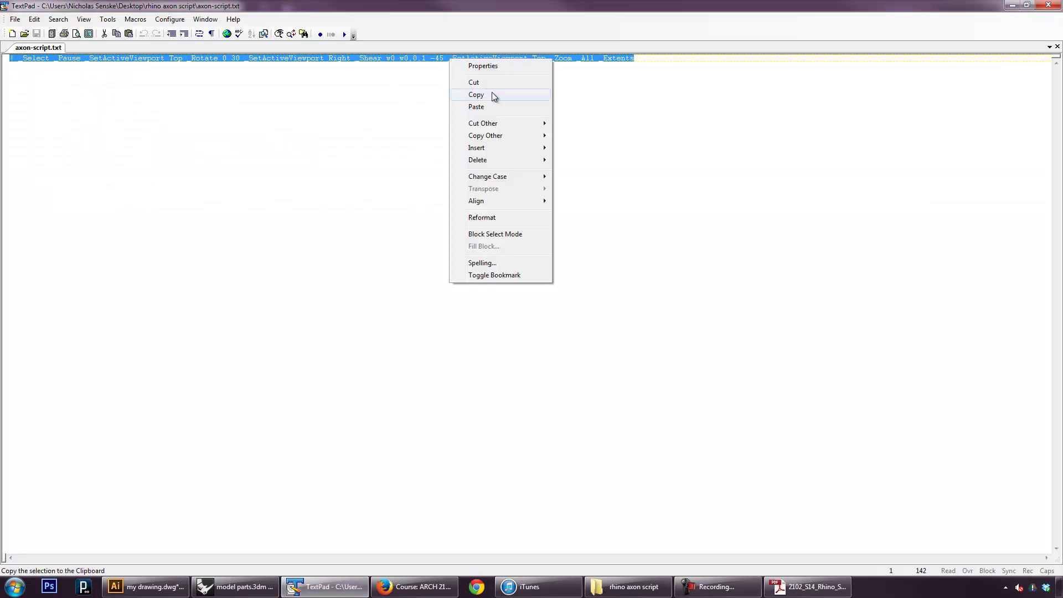
pyautogui.click(492, 92)
# Step: In the 4-view layout, window-select both mold pieces and run the pasted axon script on them
pyautogui.click(1026, 5)
pyautogui.click(1010, 10)
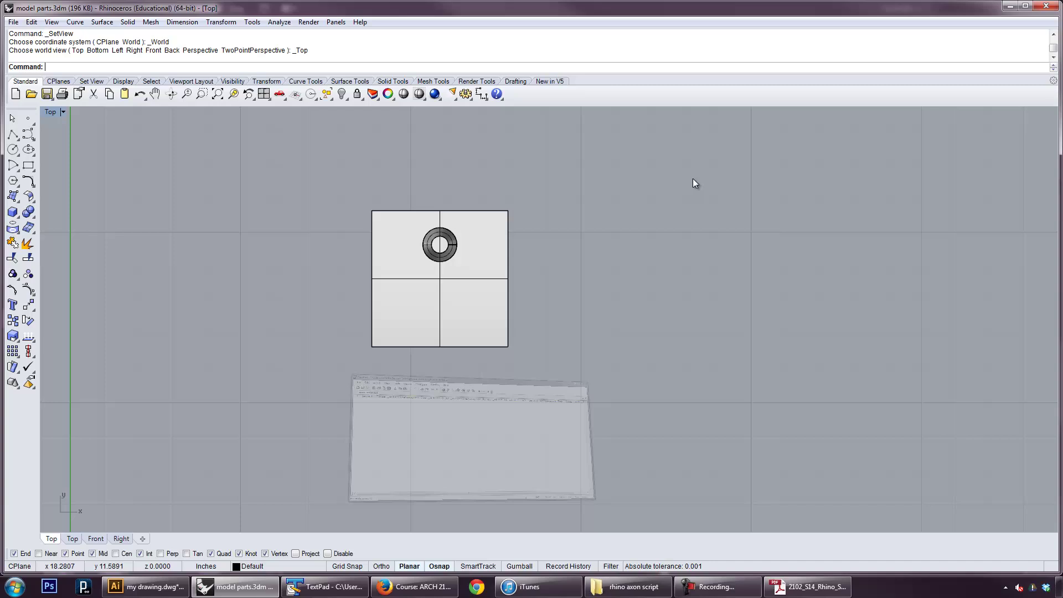
pyautogui.moveTo(321, 211); pyautogui.dragTo(322, 214)
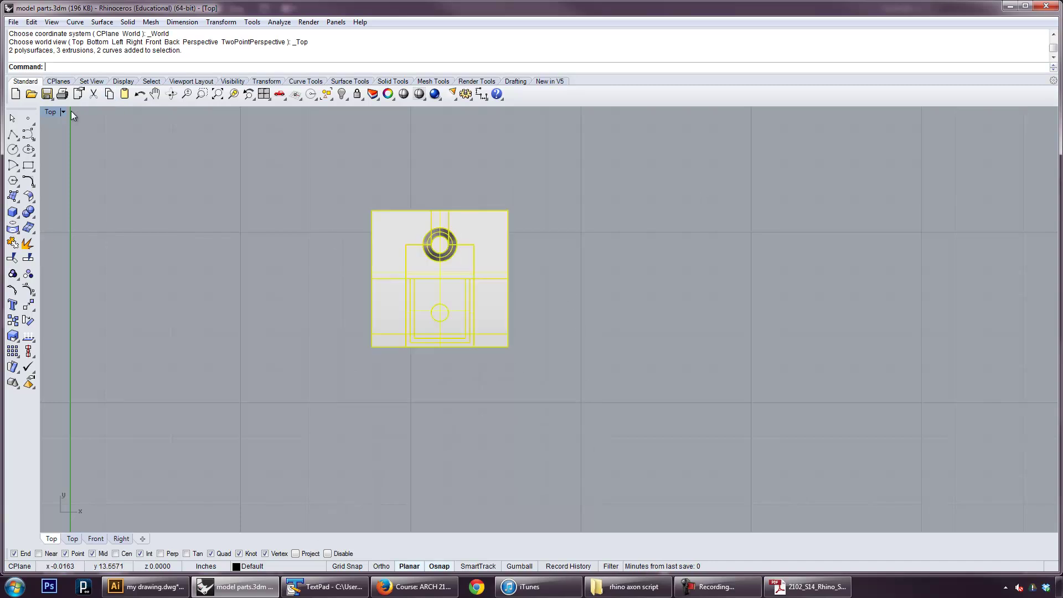
pyautogui.click(263, 94)
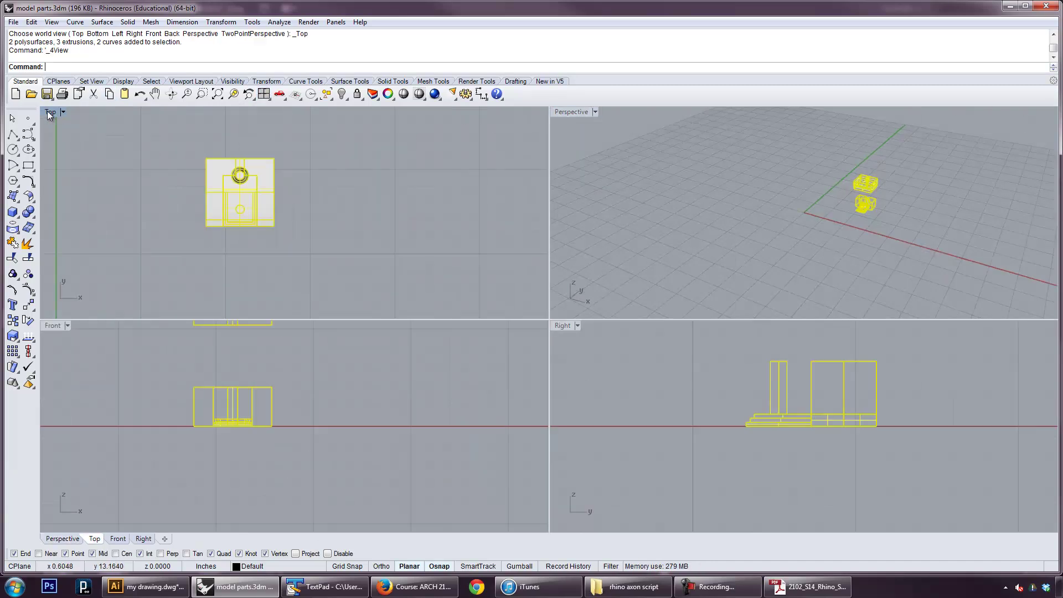
pyautogui.press('Escape')
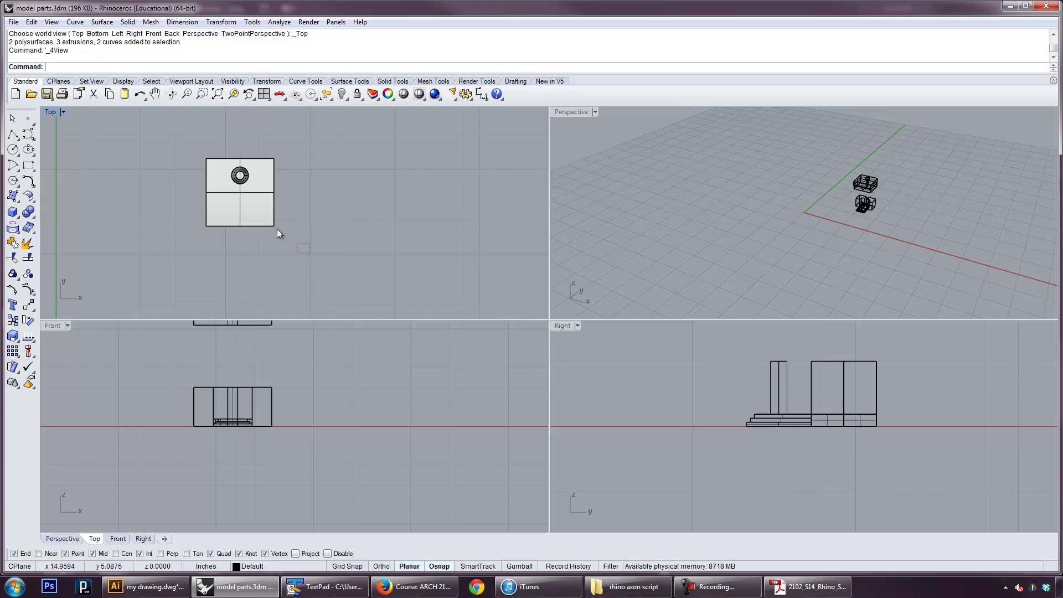
pyautogui.moveTo(277, 229); pyautogui.dragTo(118, 138)
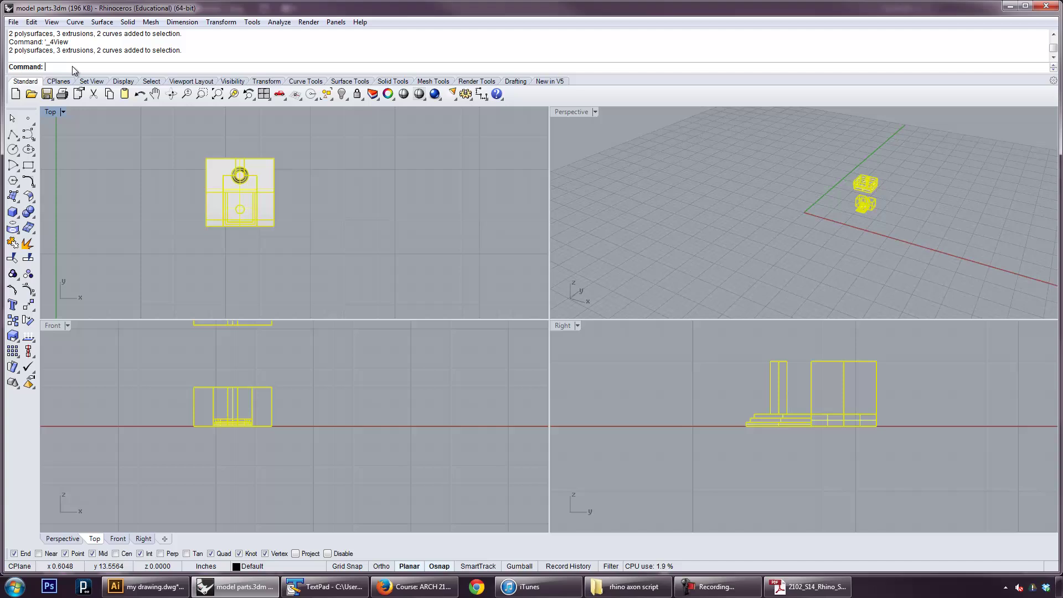
pyautogui.hotkey('ctrl', 'v')
pyautogui.hotkey('ctrl', 'shift', 'e')
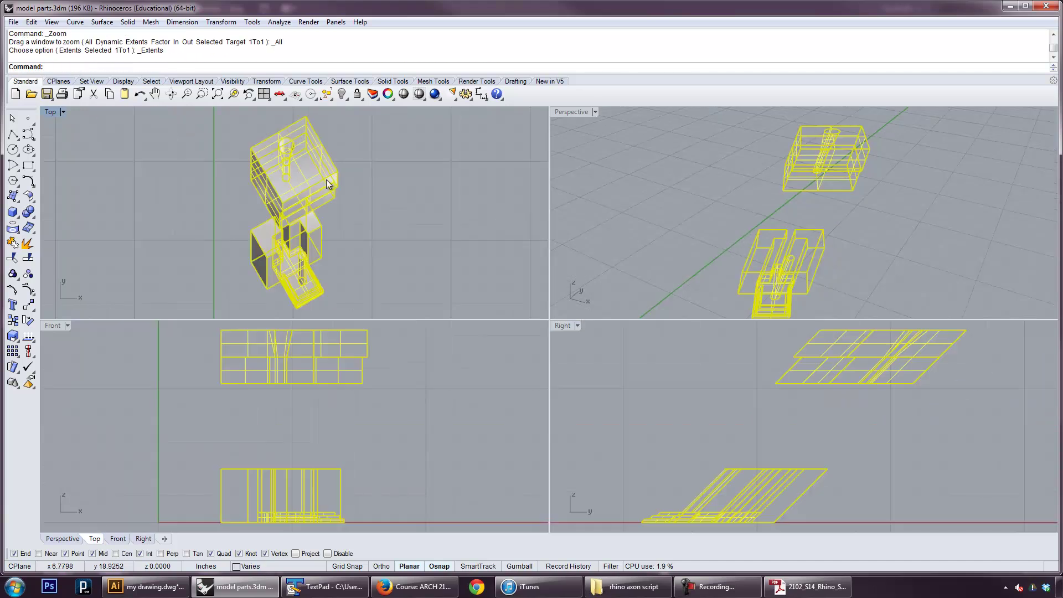
pyautogui.click(382, 198)
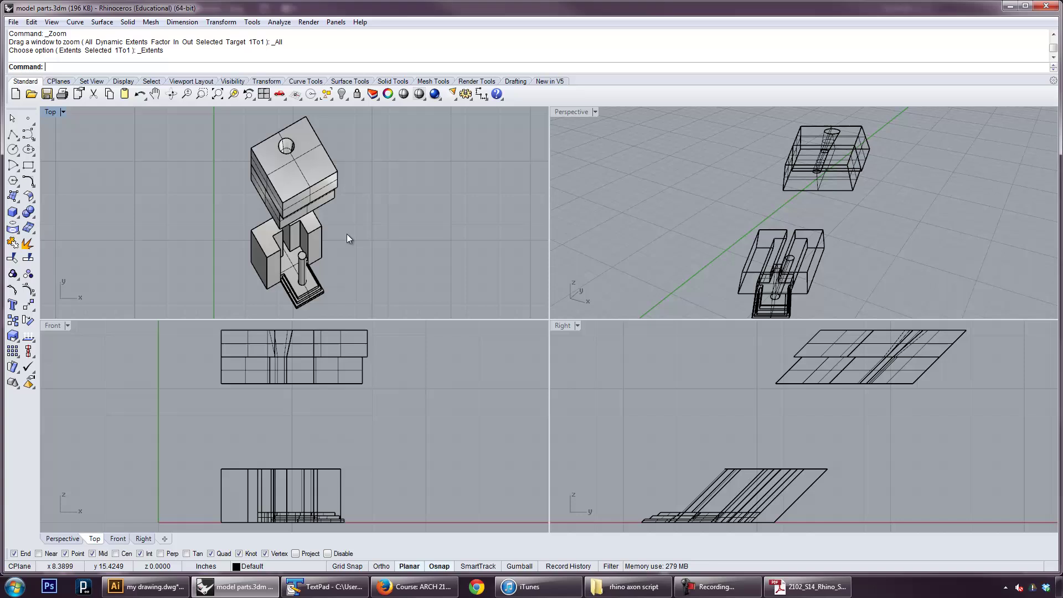
# Step: Undo the shear and rotation, then lift the upper mold piece clear of the lower one in Front view
pyautogui.hotkey('ctrl', 'z')
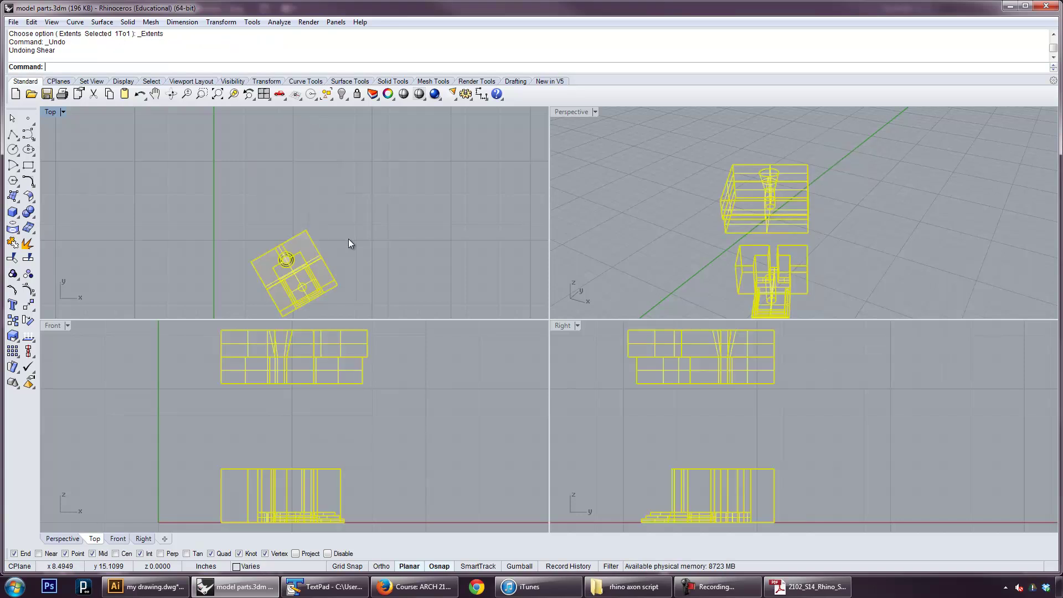
pyautogui.hotkey('ctrl', 'z')
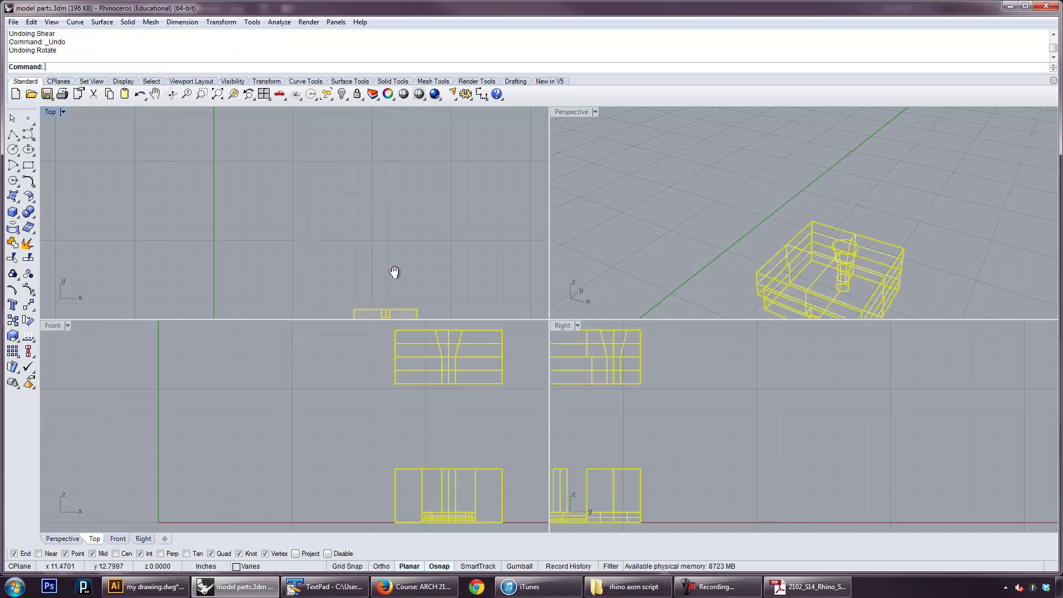
pyautogui.moveTo(394, 270); pyautogui.dragTo(306, 168, button='right')
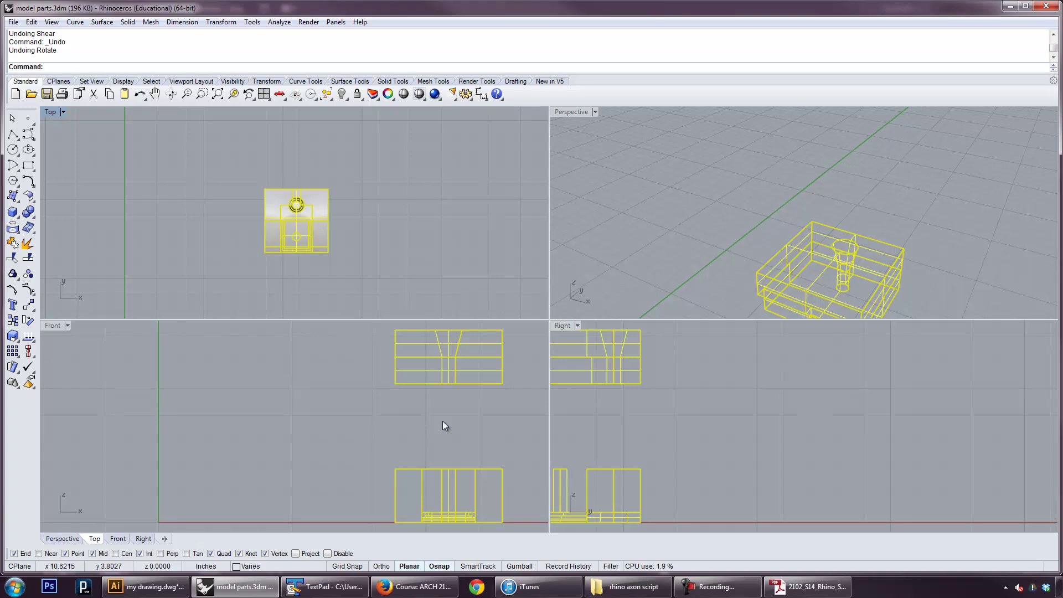
pyautogui.scroll(-2, 443, 421)
pyautogui.moveTo(493, 410); pyautogui.dragTo(460, 398)
pyautogui.click(384, 361)
pyautogui.moveTo(385, 361); pyautogui.dragTo(388, 411, button='right')
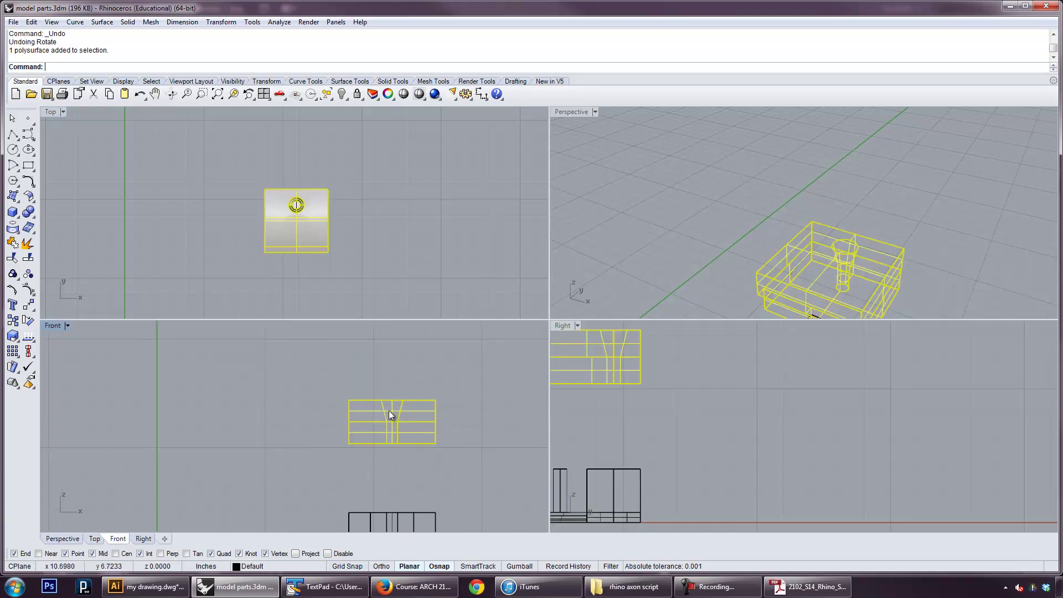
pyautogui.moveTo(388, 411); pyautogui.dragTo(385, 328)
pyautogui.click(487, 394)
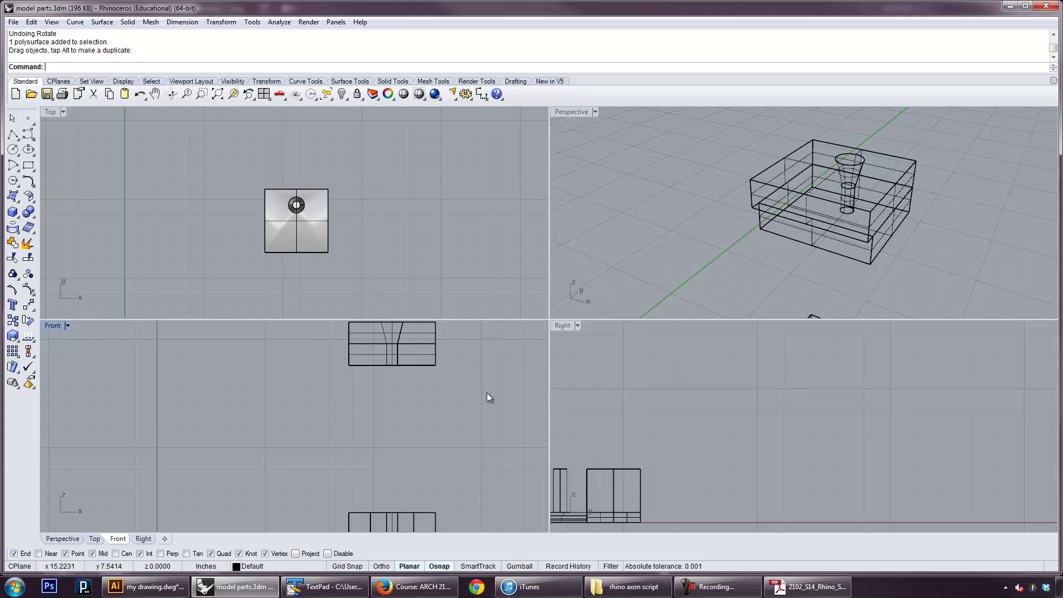
# Step: Select all objects and run the axon rotation script to turn both pieces axonometric
pyautogui.moveTo(355, 263); pyautogui.dragTo(349, 207, button='right')
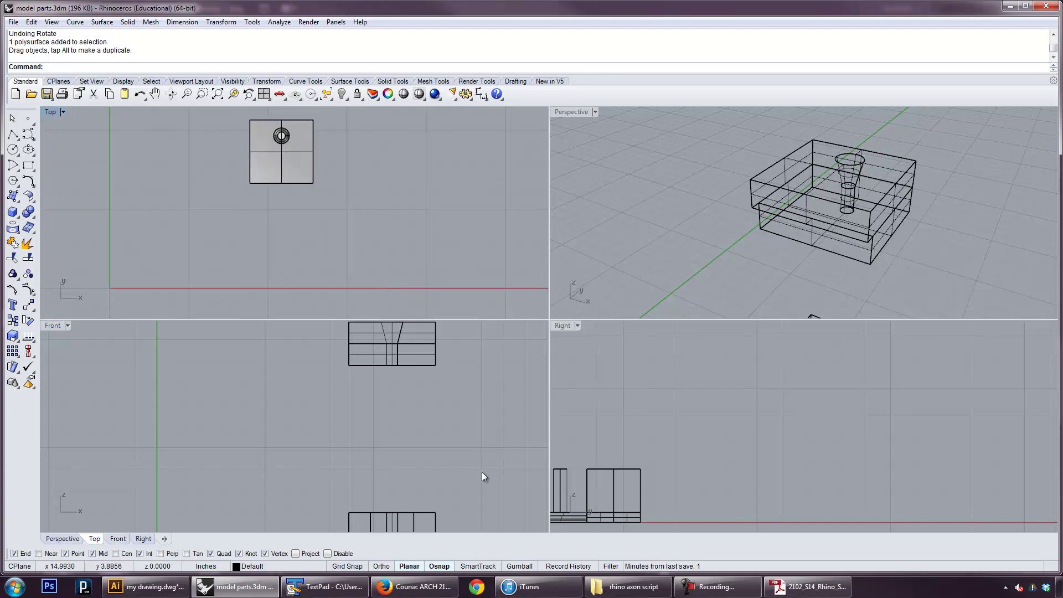
pyautogui.scroll(-2, 482, 474)
pyautogui.moveTo(482, 475); pyautogui.dragTo(423, 399, button='right')
pyautogui.moveTo(356, 230); pyautogui.dragTo(355, 265, button='right')
pyautogui.hotkey('ctrl', 'a')
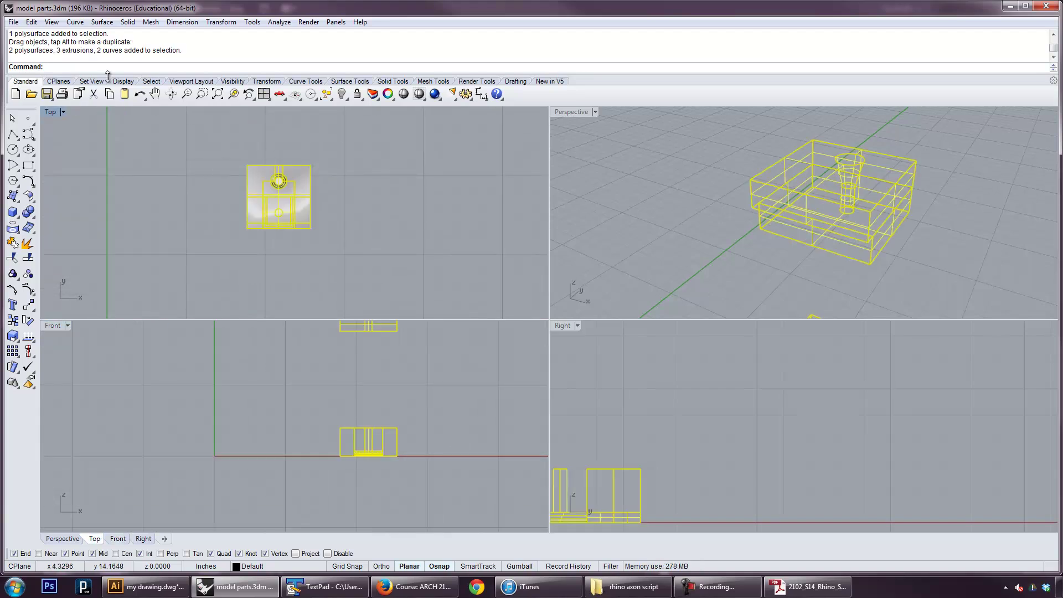
pyautogui.hotkey('ctrl', 'v')
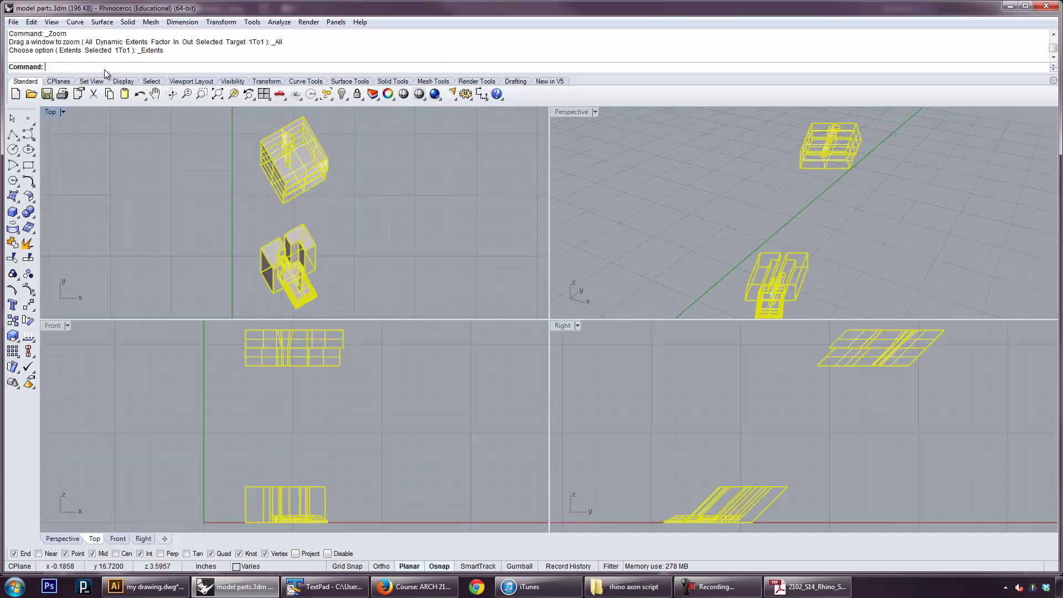
pyautogui.moveTo(356, 297); pyautogui.dragTo(353, 290, button='right')
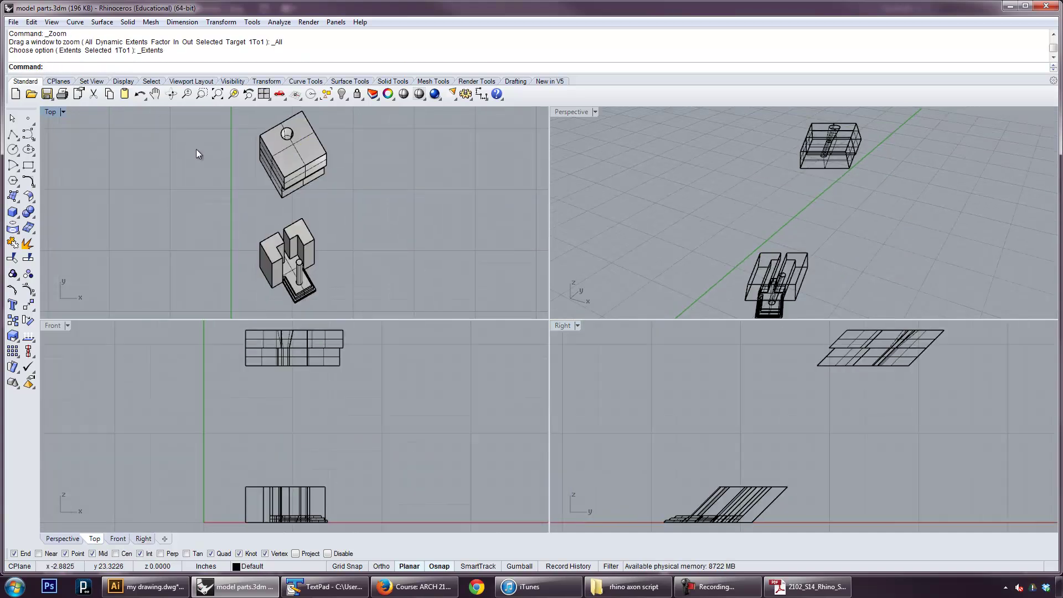
# Step: In a maximized Top view, run Make2D on all objects with hidden lines shown
pyautogui.doubleClick(55, 112)
pyautogui.hotkey('ctrl', 'a')
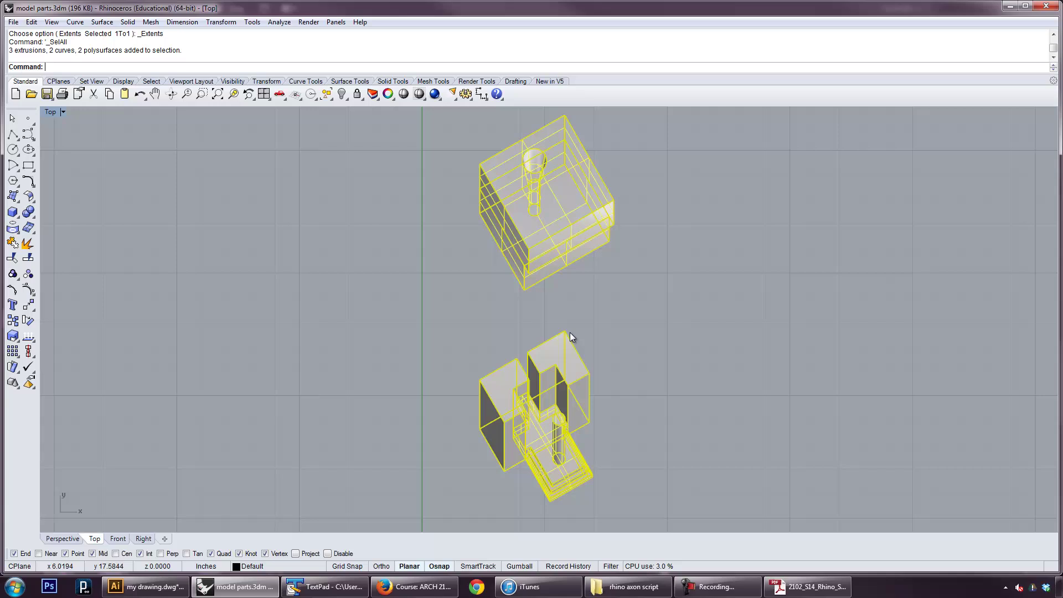
pyautogui.write('make2d')
pyautogui.press('Return')
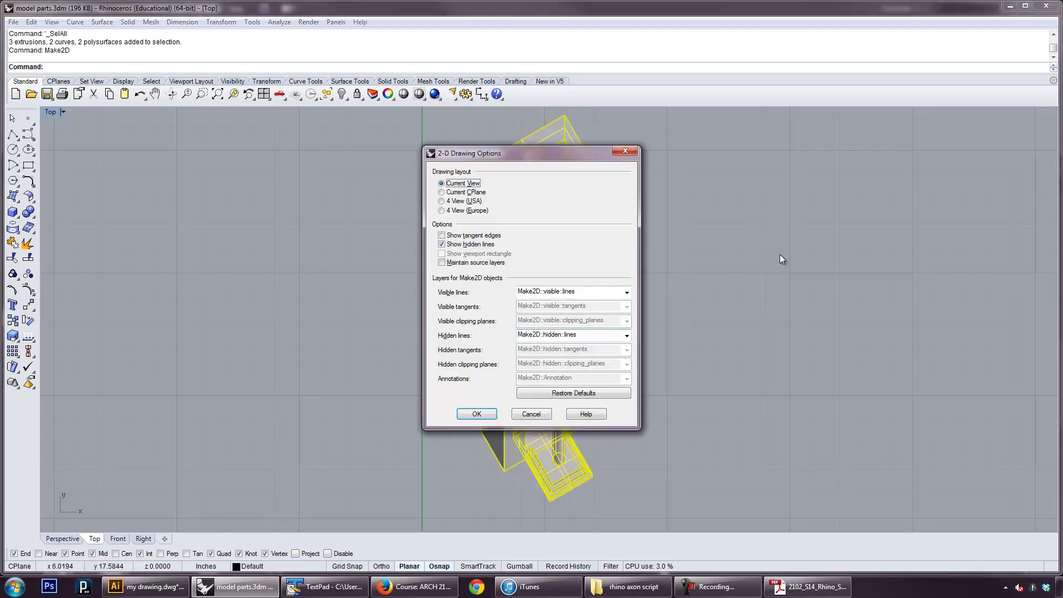
pyautogui.click(477, 413)
pyautogui.moveTo(641, 417); pyautogui.dragTo(619, 189, button='right')
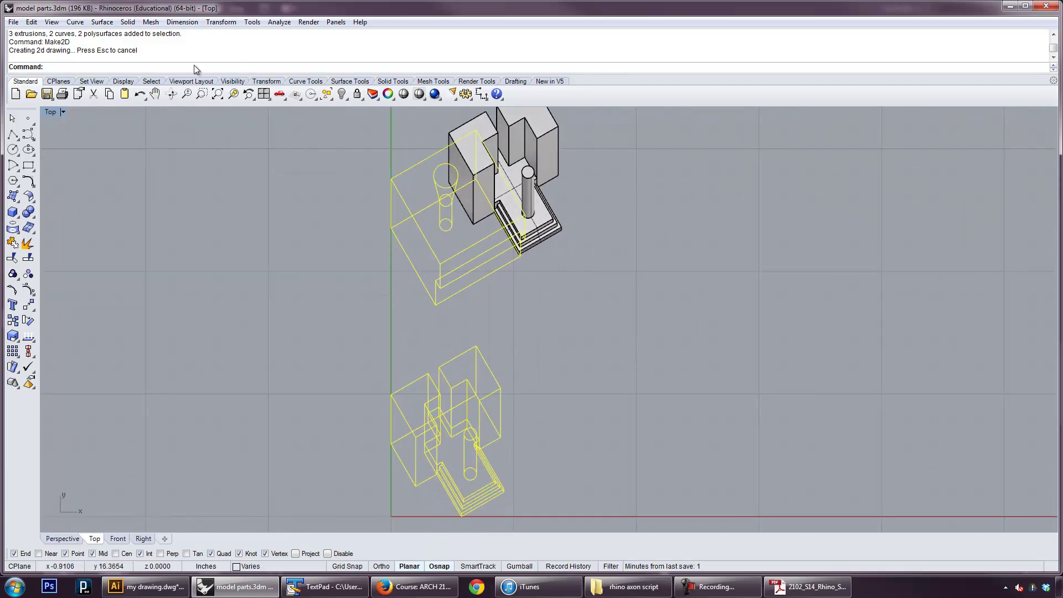
# Step: Invert the selection so the original mold solids are selected
pyautogui.click(32, 22)
pyautogui.moveTo(73, 142)
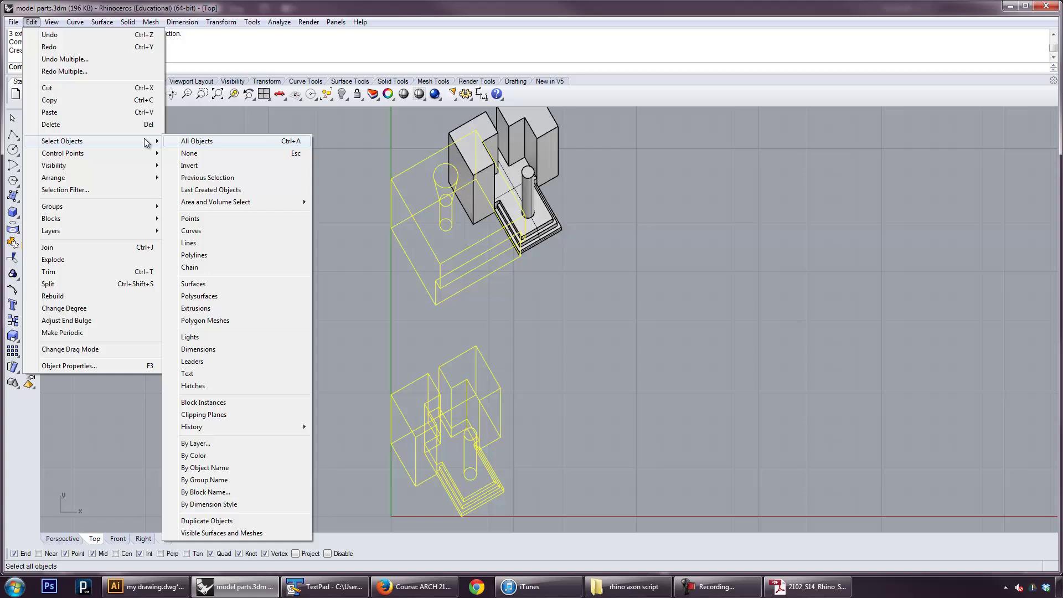
pyautogui.click(208, 168)
# Step: Hide the original solids and move the 135 Make2D curves a short distance left
pyautogui.write('hide')
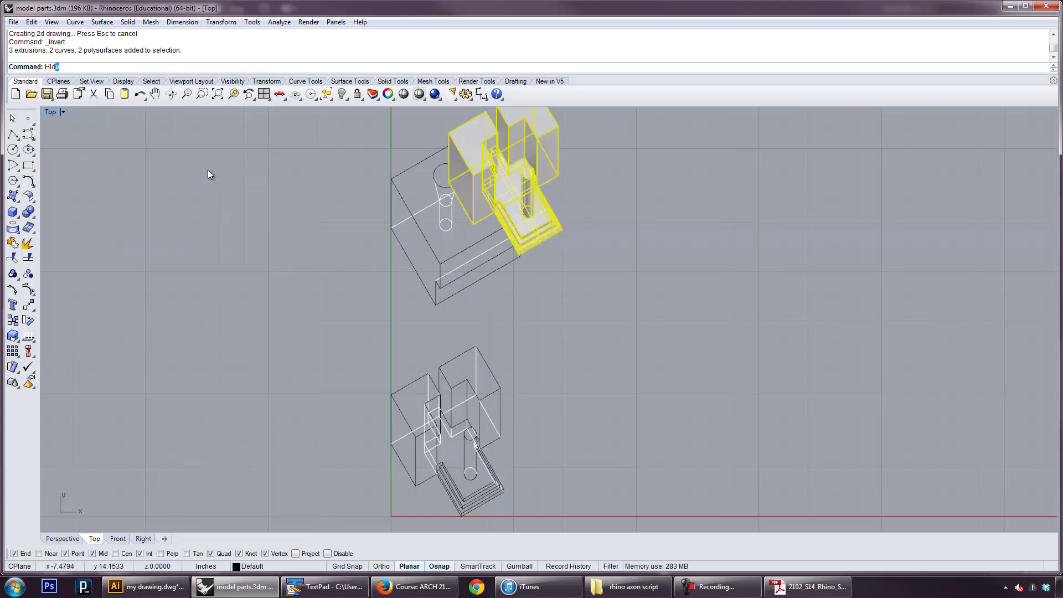
pyautogui.press('Return')
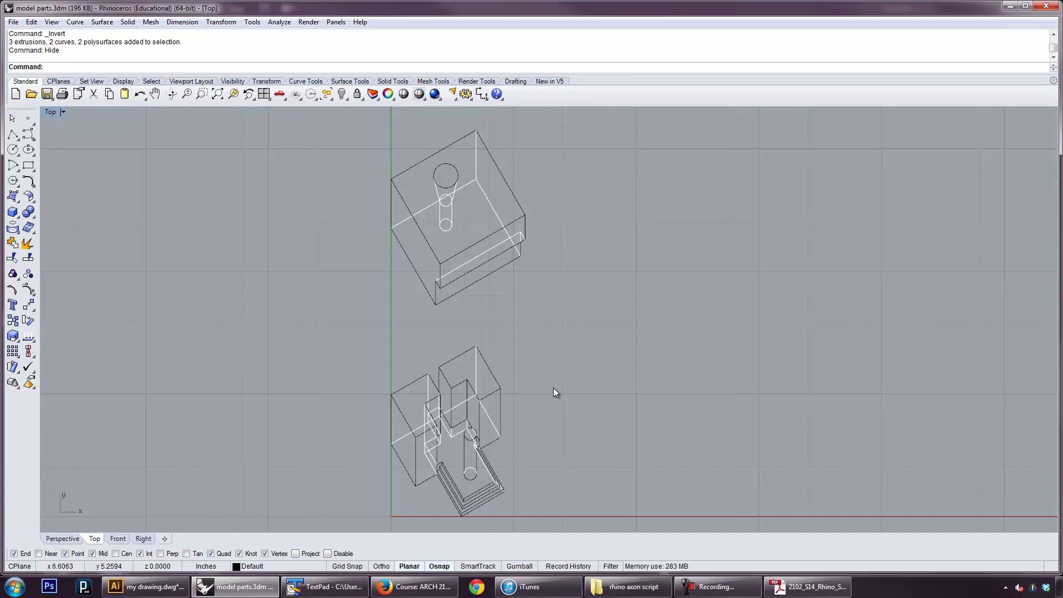
pyautogui.scroll(-3, 553, 392)
pyautogui.moveTo(463, 383); pyautogui.dragTo(521, 300)
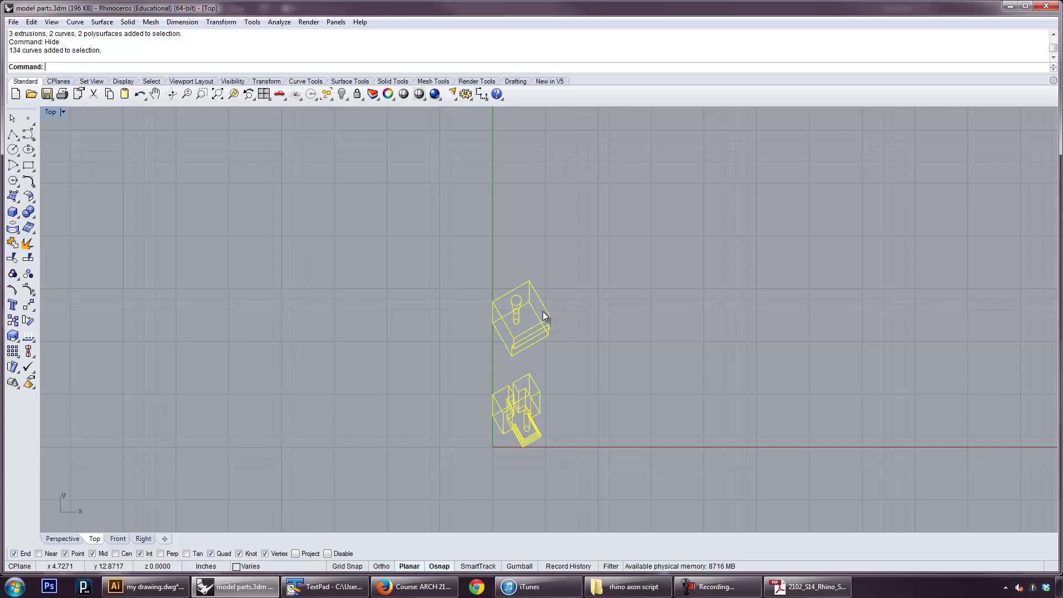
pyautogui.moveTo(587, 440); pyautogui.dragTo(407, 238)
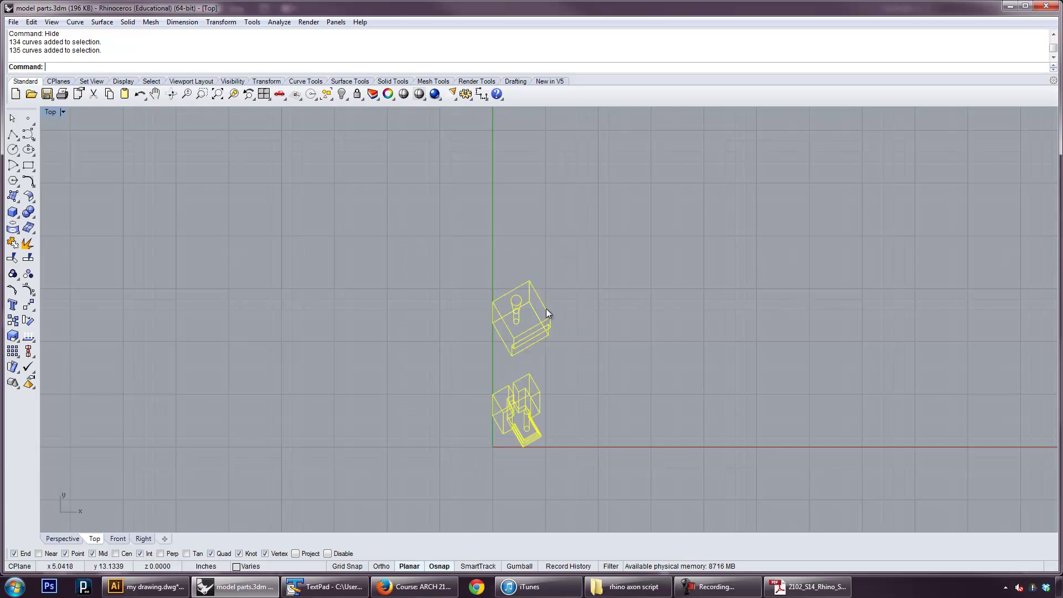
pyautogui.moveTo(546, 309); pyautogui.dragTo(253, 312)
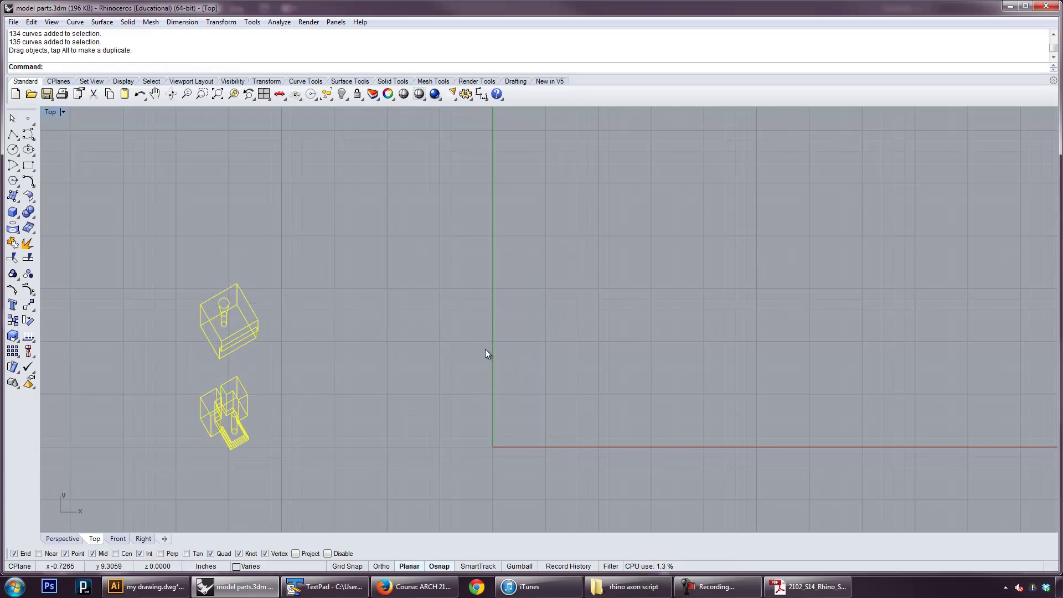
pyautogui.hotkey('ctrl', 'z')
pyautogui.moveTo(522, 333); pyautogui.dragTo(313, 331)
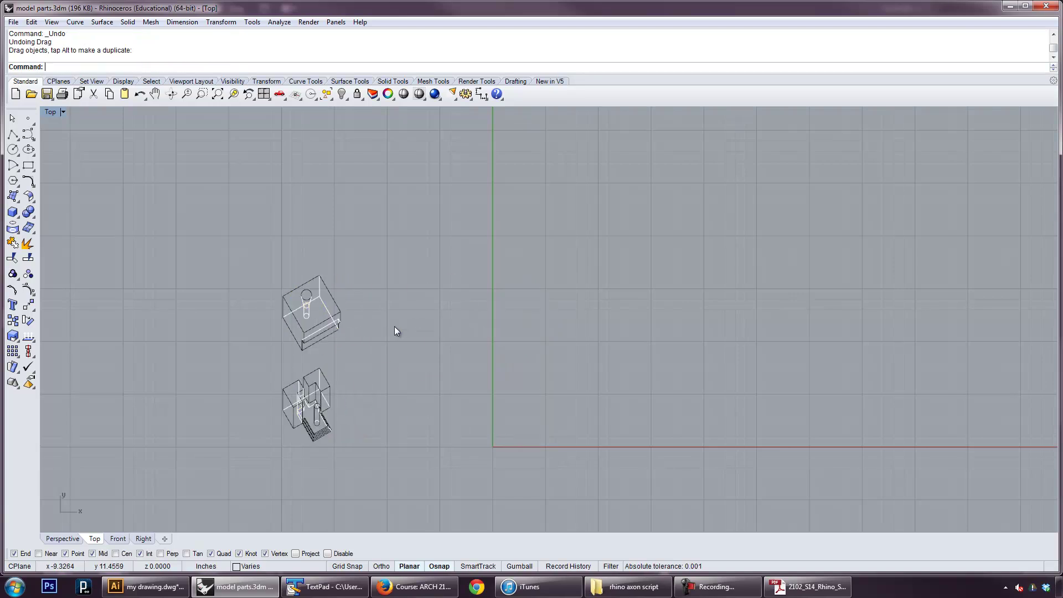
# Step: Set the viewport to the Perspective view
pyautogui.click(62, 112)
pyautogui.moveTo(111, 312)
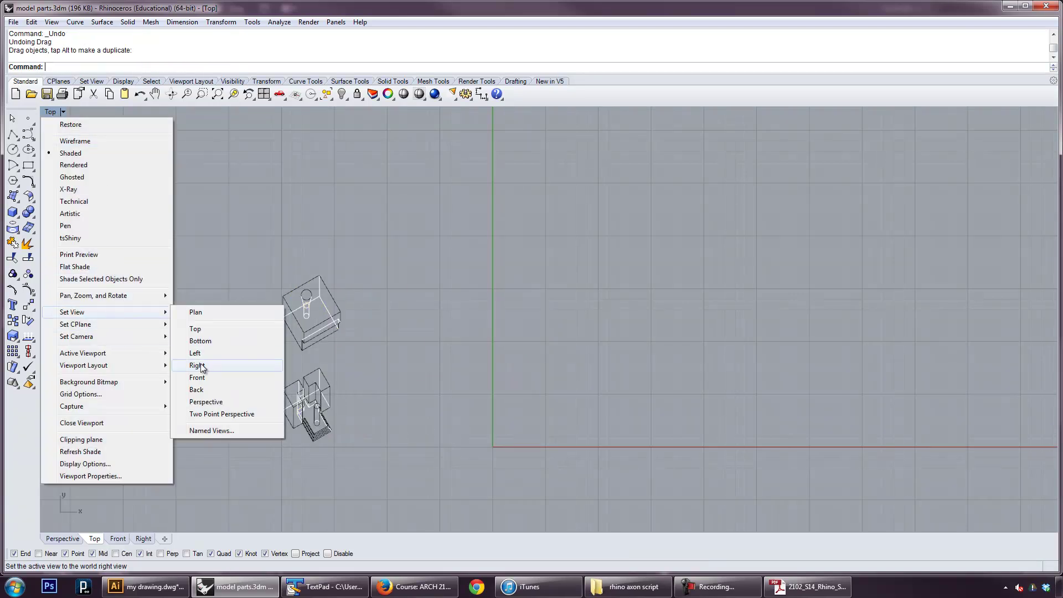
pyautogui.click(206, 402)
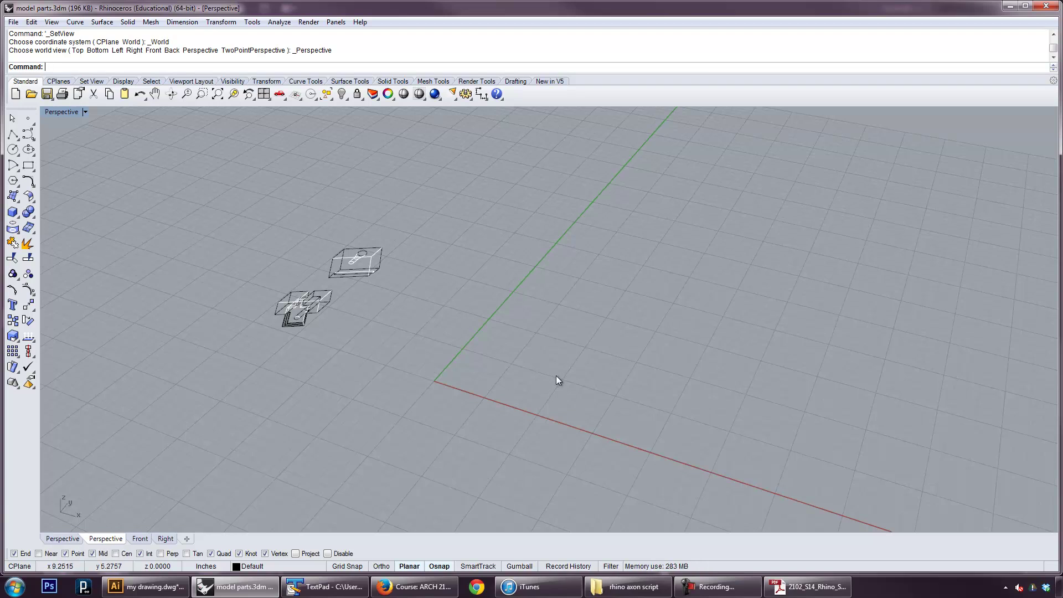
# Step: Show the 7 hidden mold solids, orbit around them, then return to Top view
pyautogui.write('Show')
pyautogui.press('Return')
pyautogui.moveTo(667, 357); pyautogui.dragTo(576, 304, button='right')
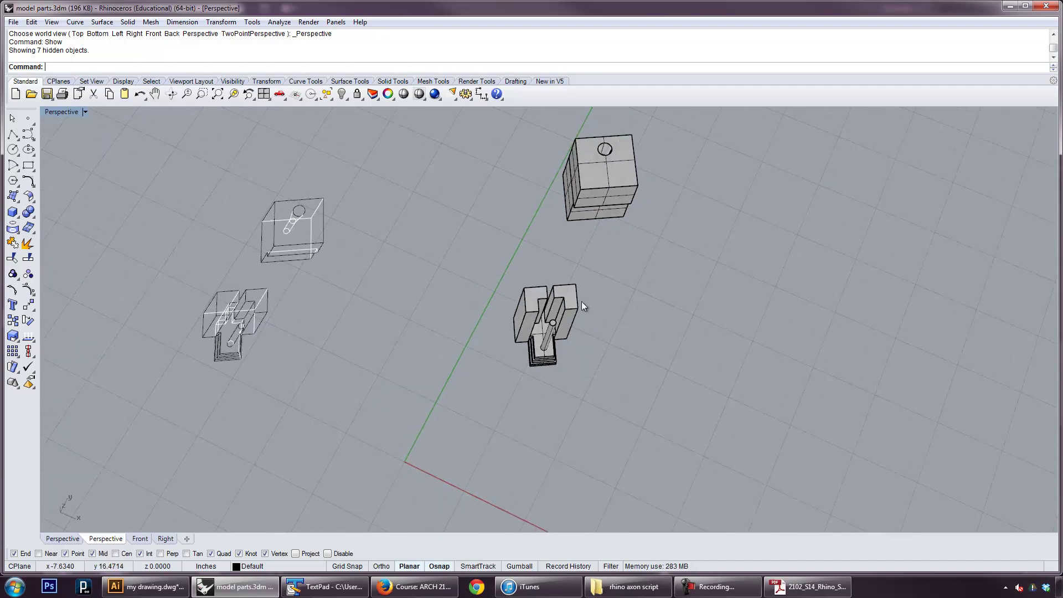
pyautogui.moveTo(456, 308); pyautogui.dragTo(501, 316, button='right')
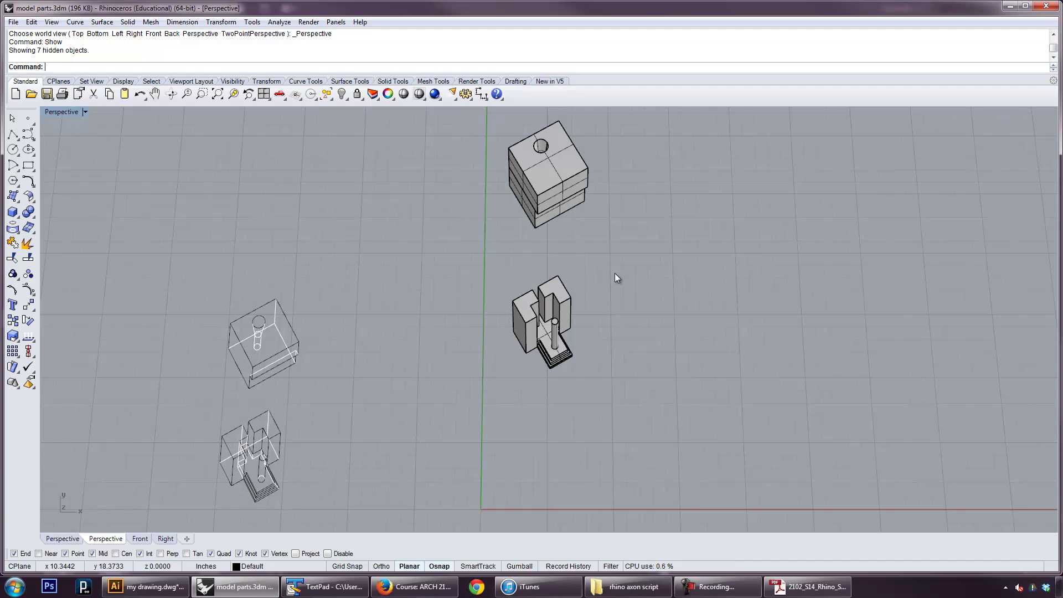
pyautogui.hotkey('ctrl', 'F2')
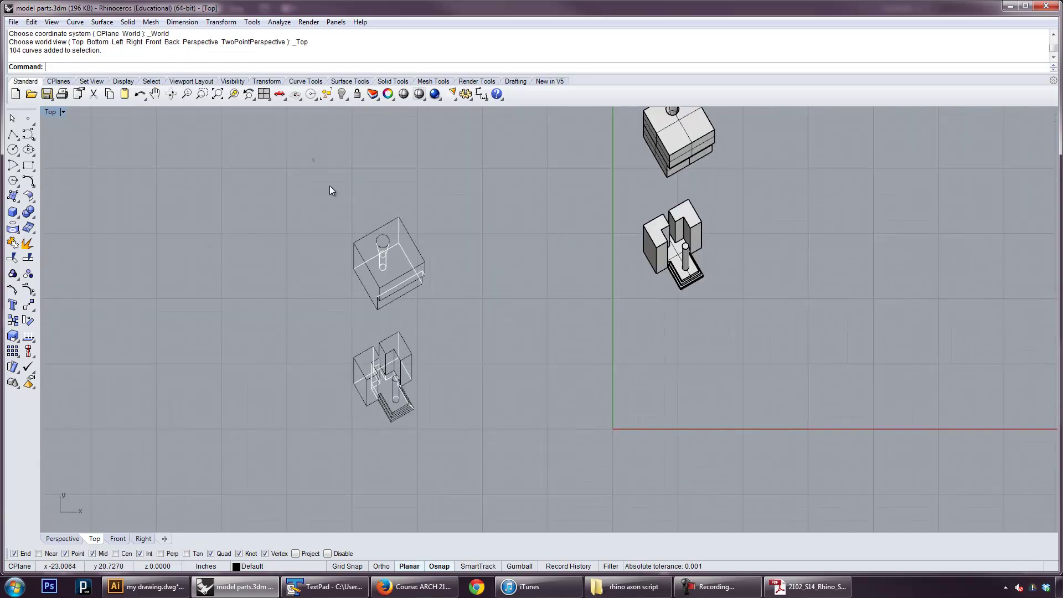
# Step: Pan and zoom the Top view to centre on the Make2D linework of both mold pieces
pyautogui.moveTo(313, 159); pyautogui.dragTo(493, 445)
pyautogui.moveTo(493, 446); pyautogui.dragTo(423, 374, button='right')
pyautogui.press('Escape')
pyautogui.scroll(3, 493, 294)
pyautogui.moveTo(494, 295); pyautogui.dragTo(580, 361, button='right')
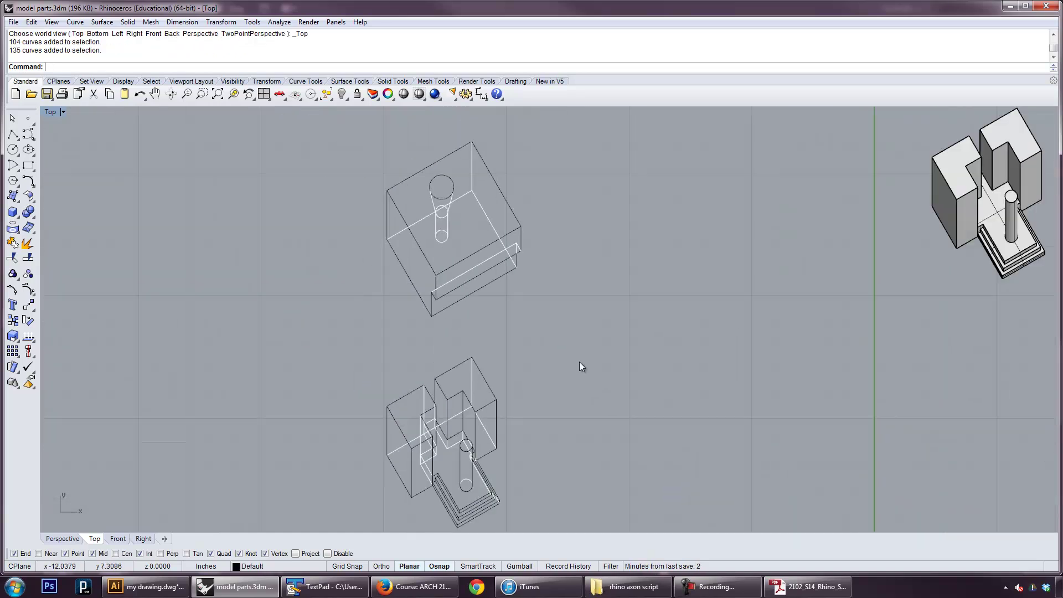
pyautogui.scroll(-1, 579, 361)
pyautogui.moveTo(562, 384); pyautogui.dragTo(564, 351, button='right')
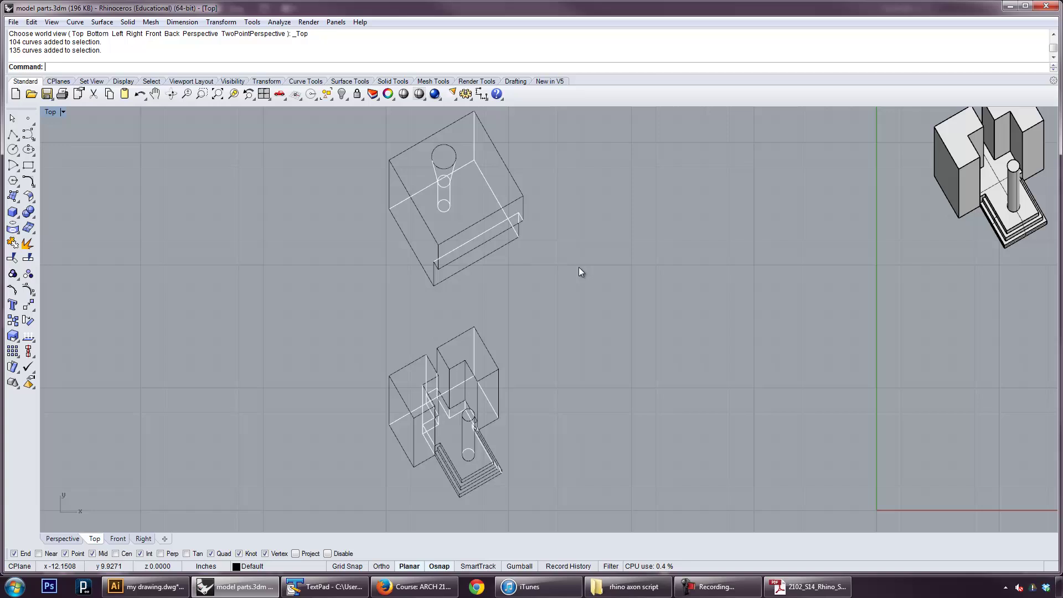
pyautogui.moveTo(610, 284); pyautogui.dragTo(634, 292, button='right')
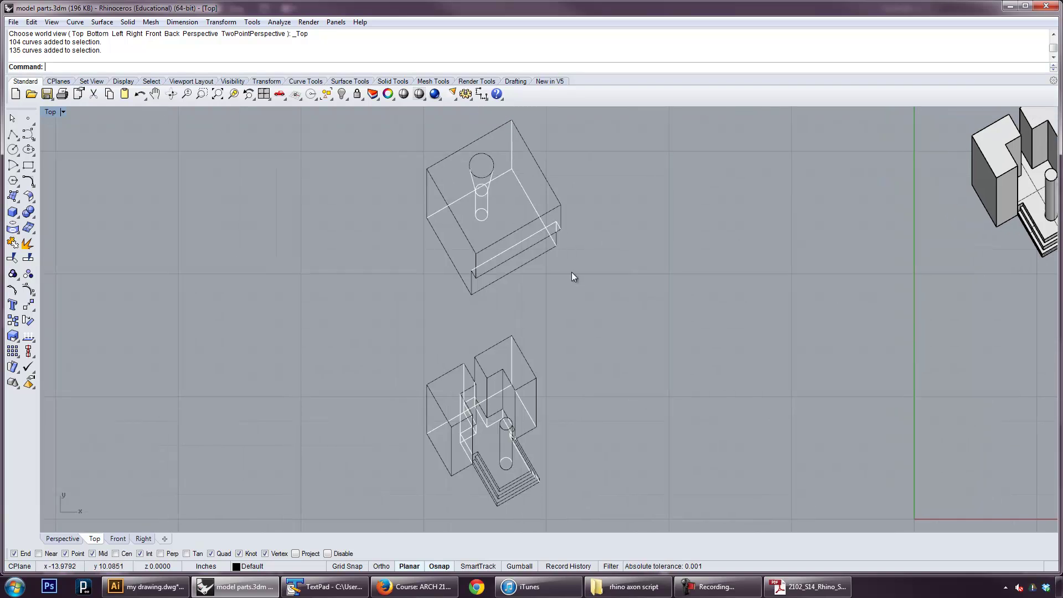